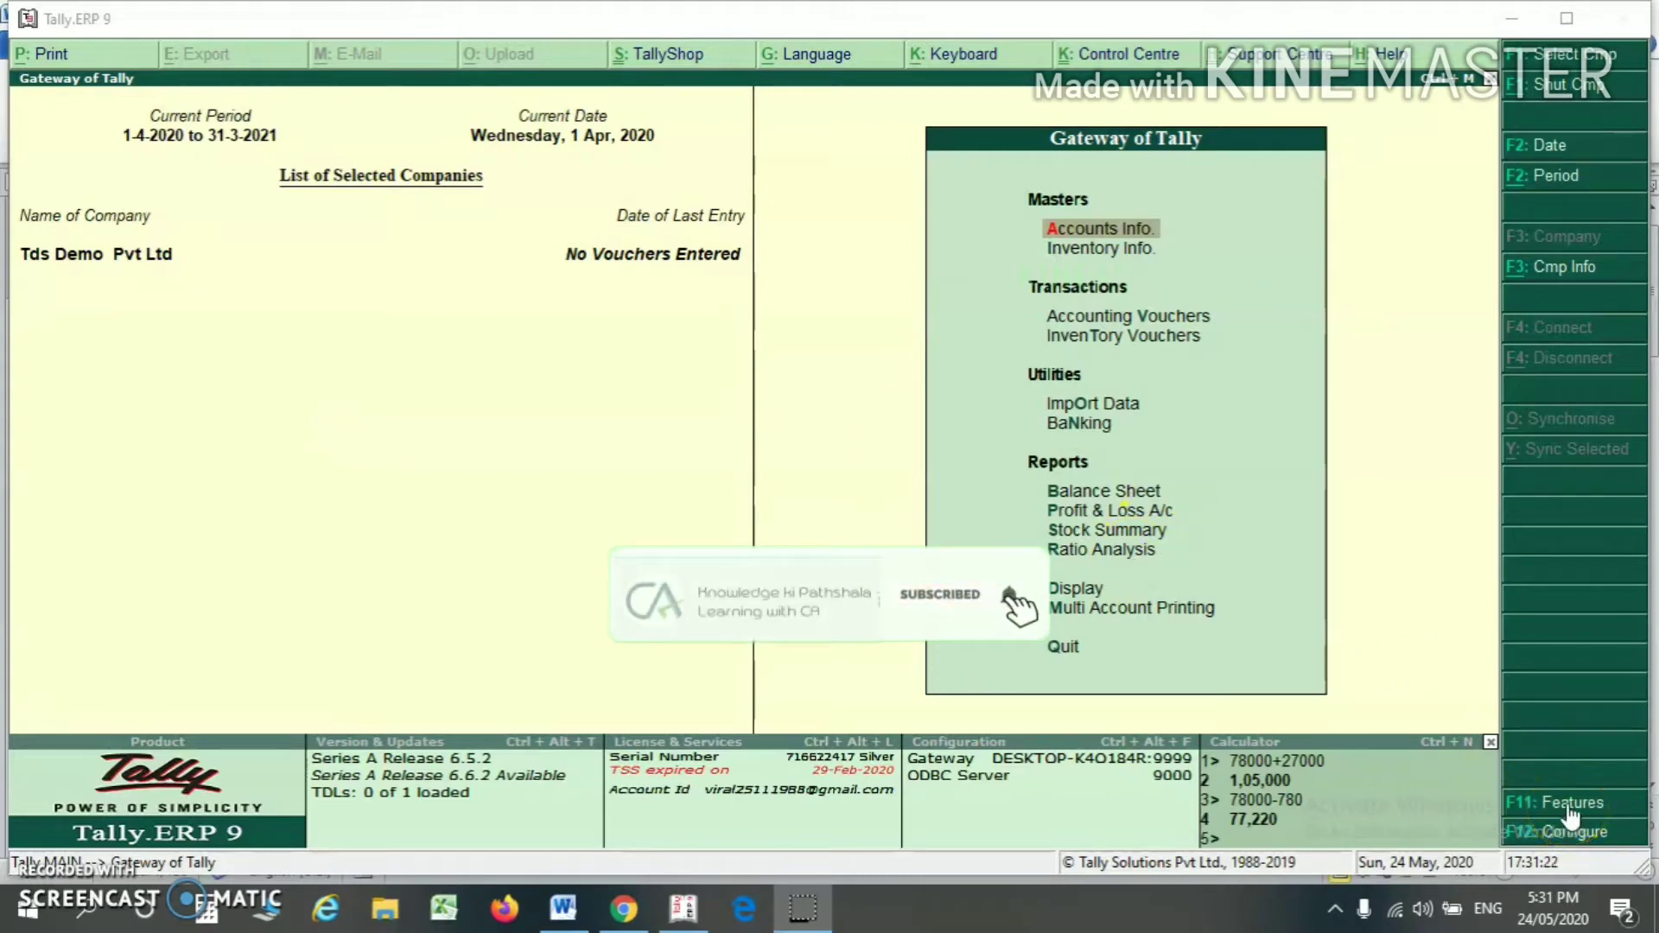
Open the company's Statutory & Taxation features, keep TDS enabled and set Set/alter TDS details to Yes.
click(1573, 808)
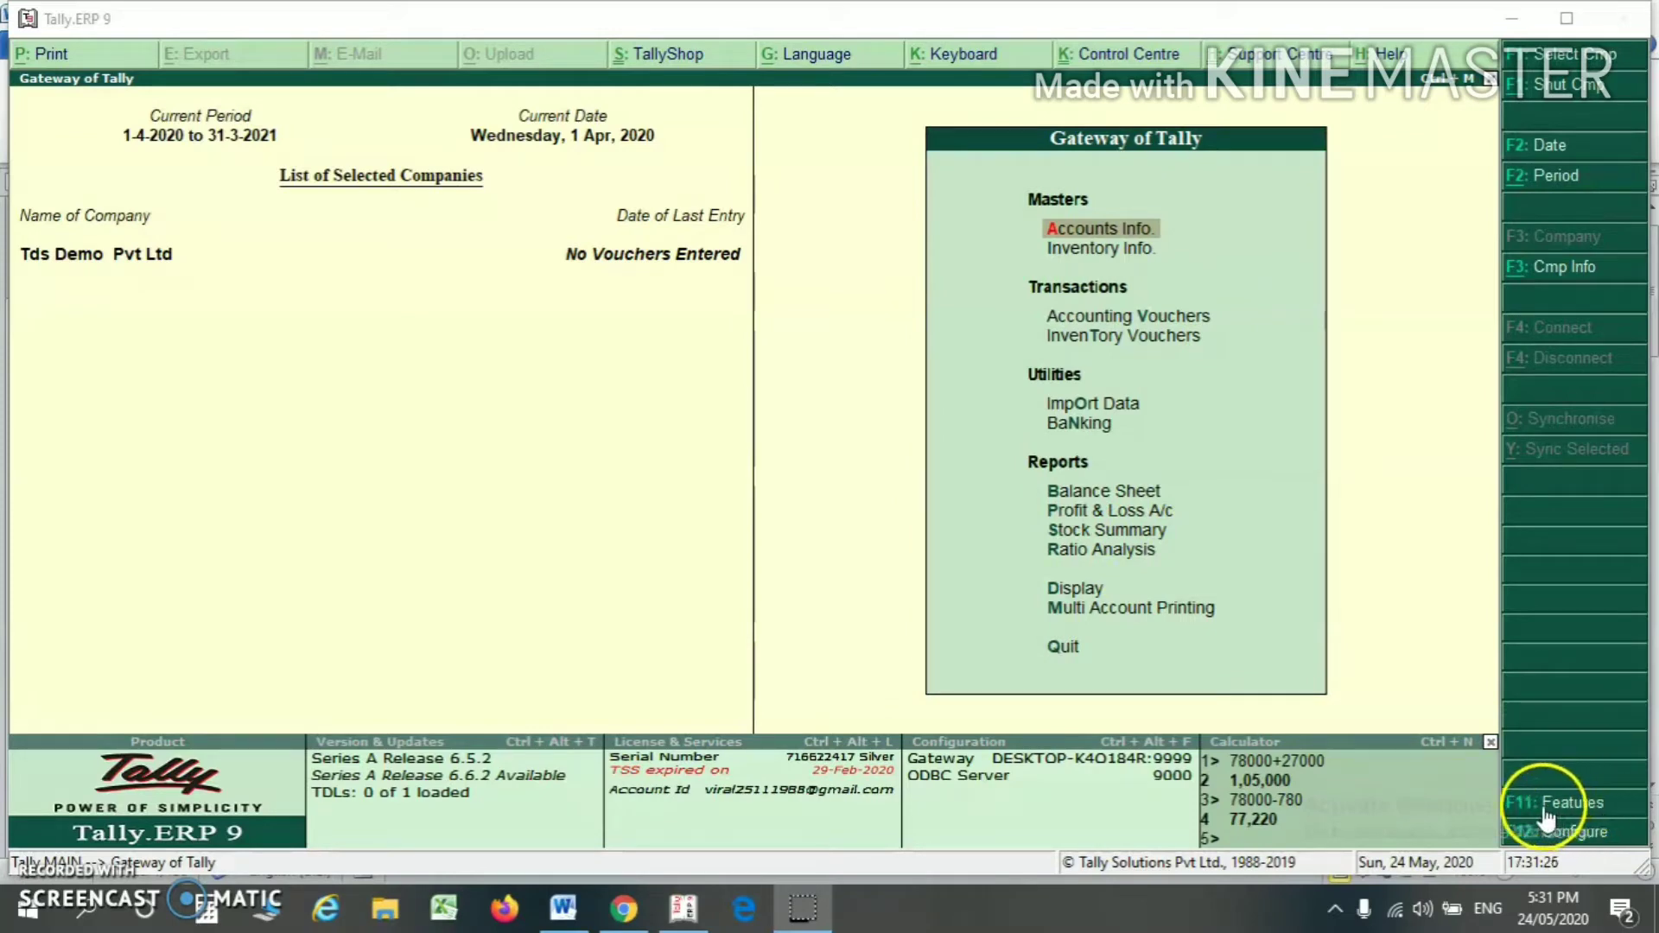
click(1584, 808)
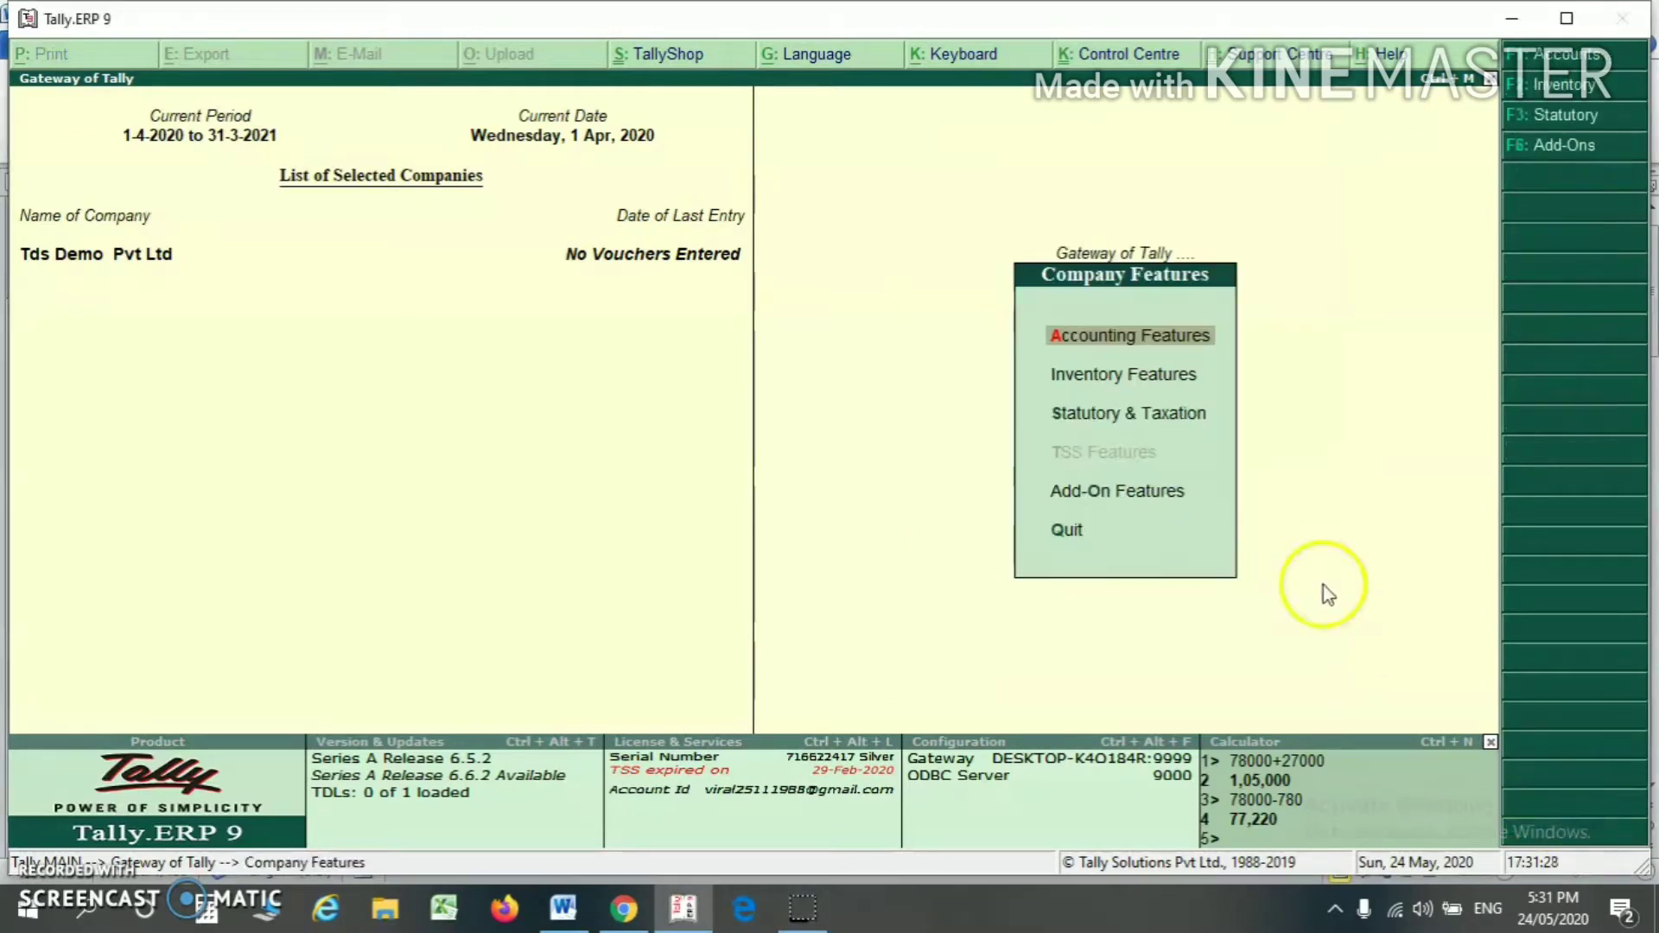
click(1124, 416)
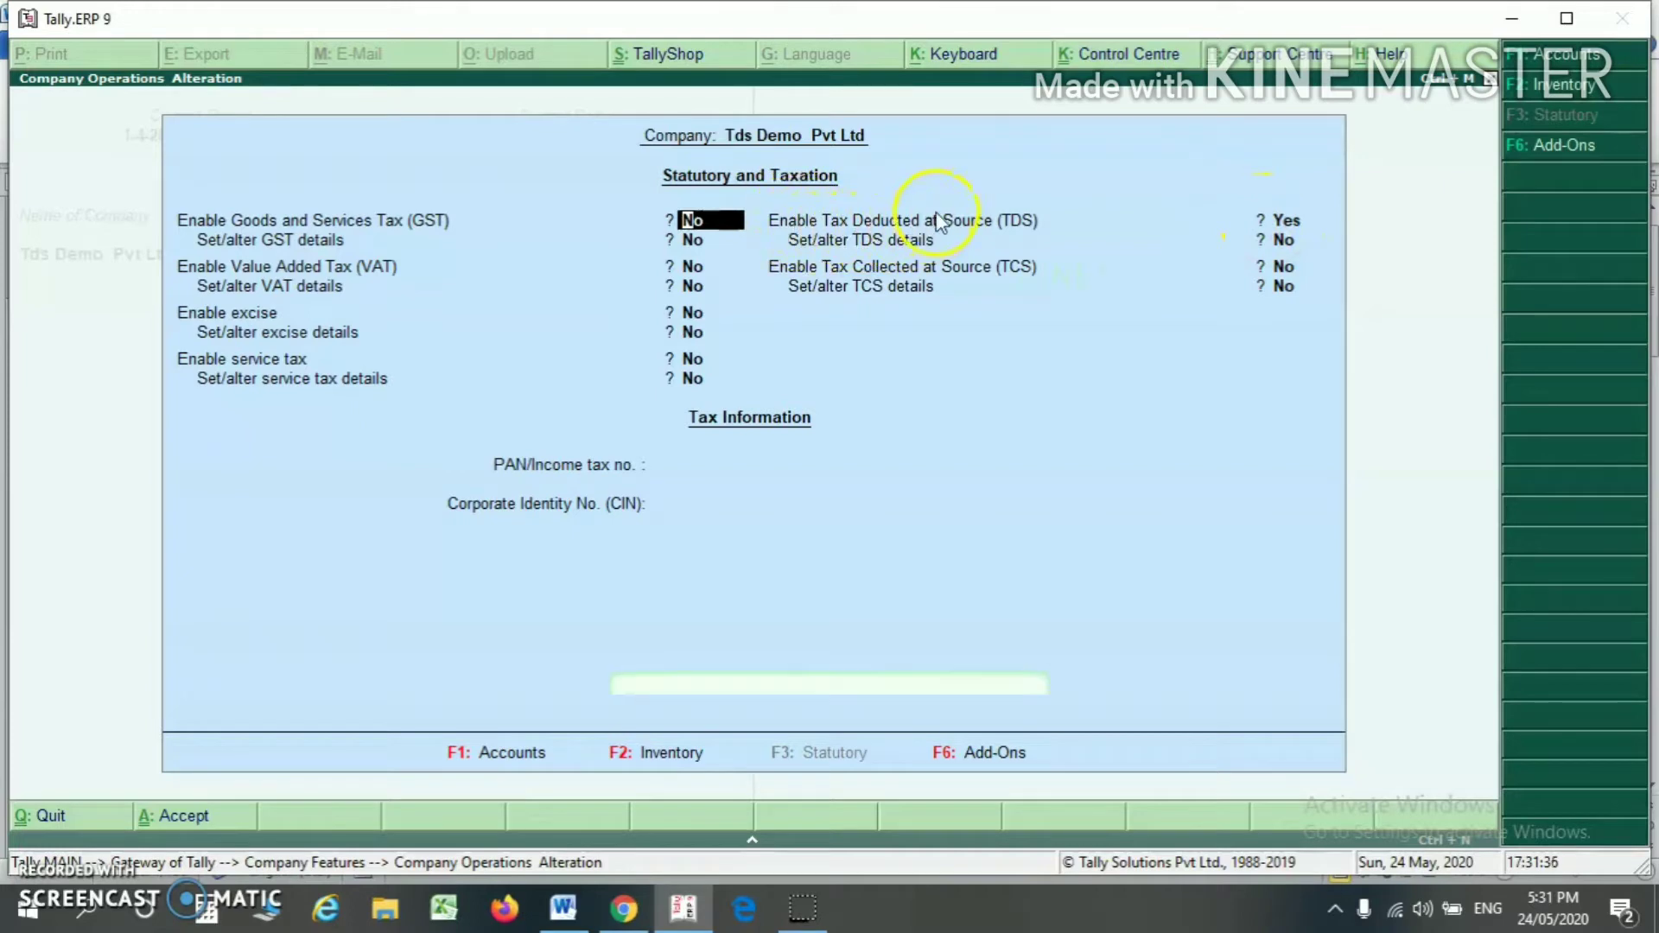
click(1289, 223)
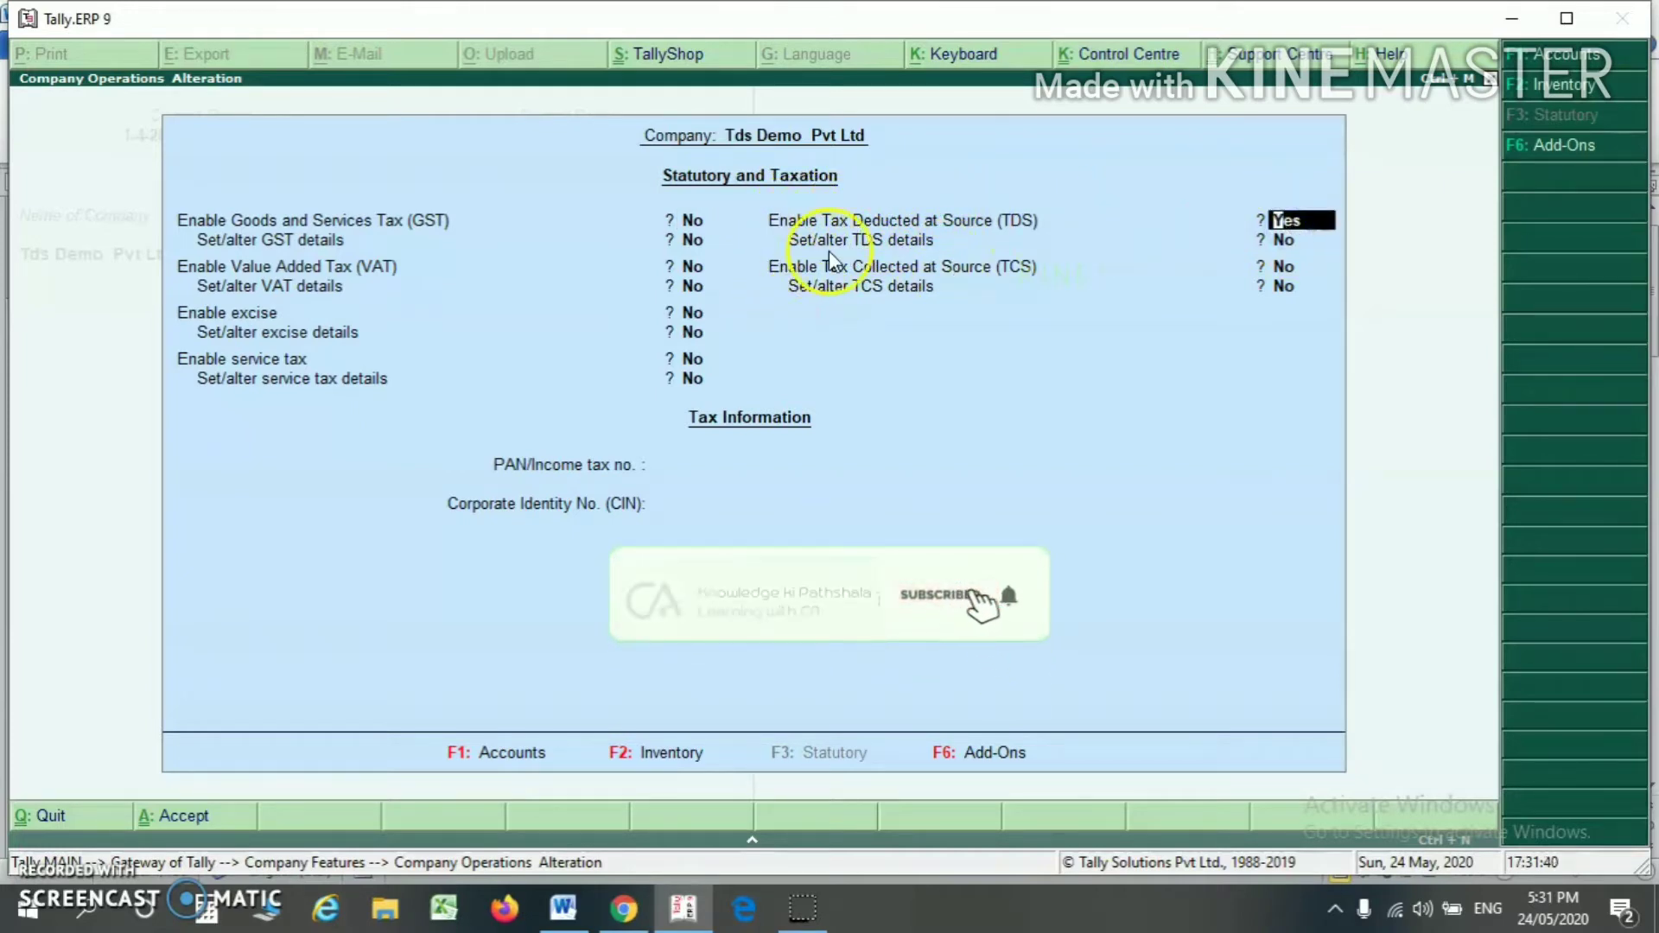
key(Return)
key(y)
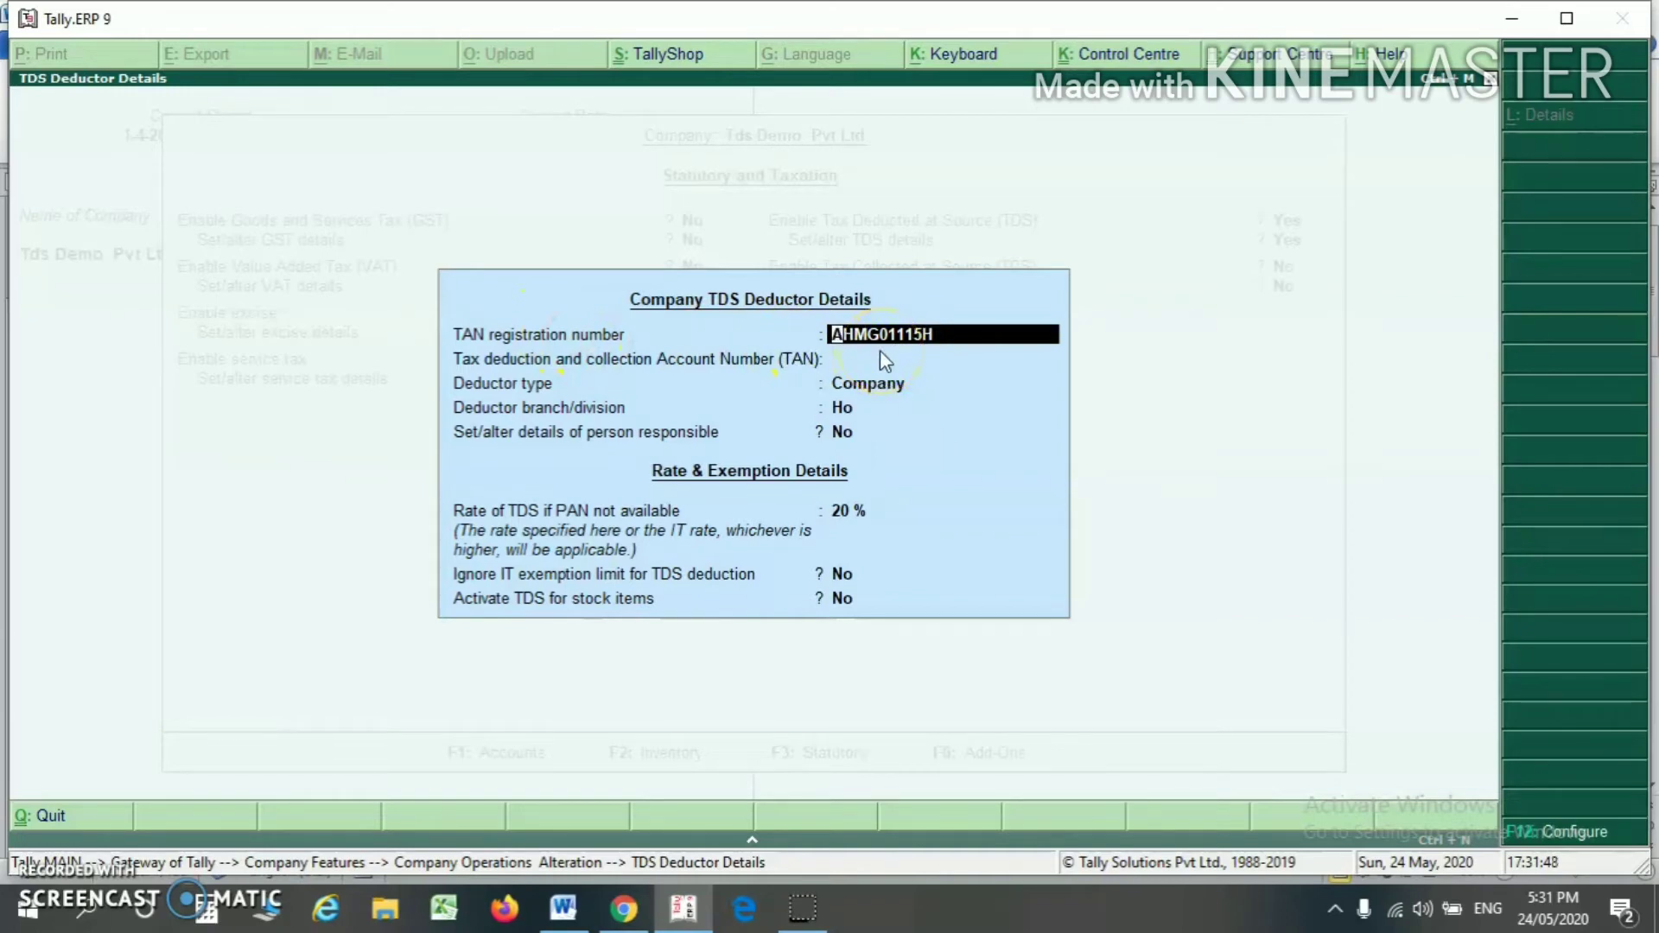
Keep the TAN, deductor type Company and branch Ho, set the person-responsible details option to Yes and accept those details.
key(Return)
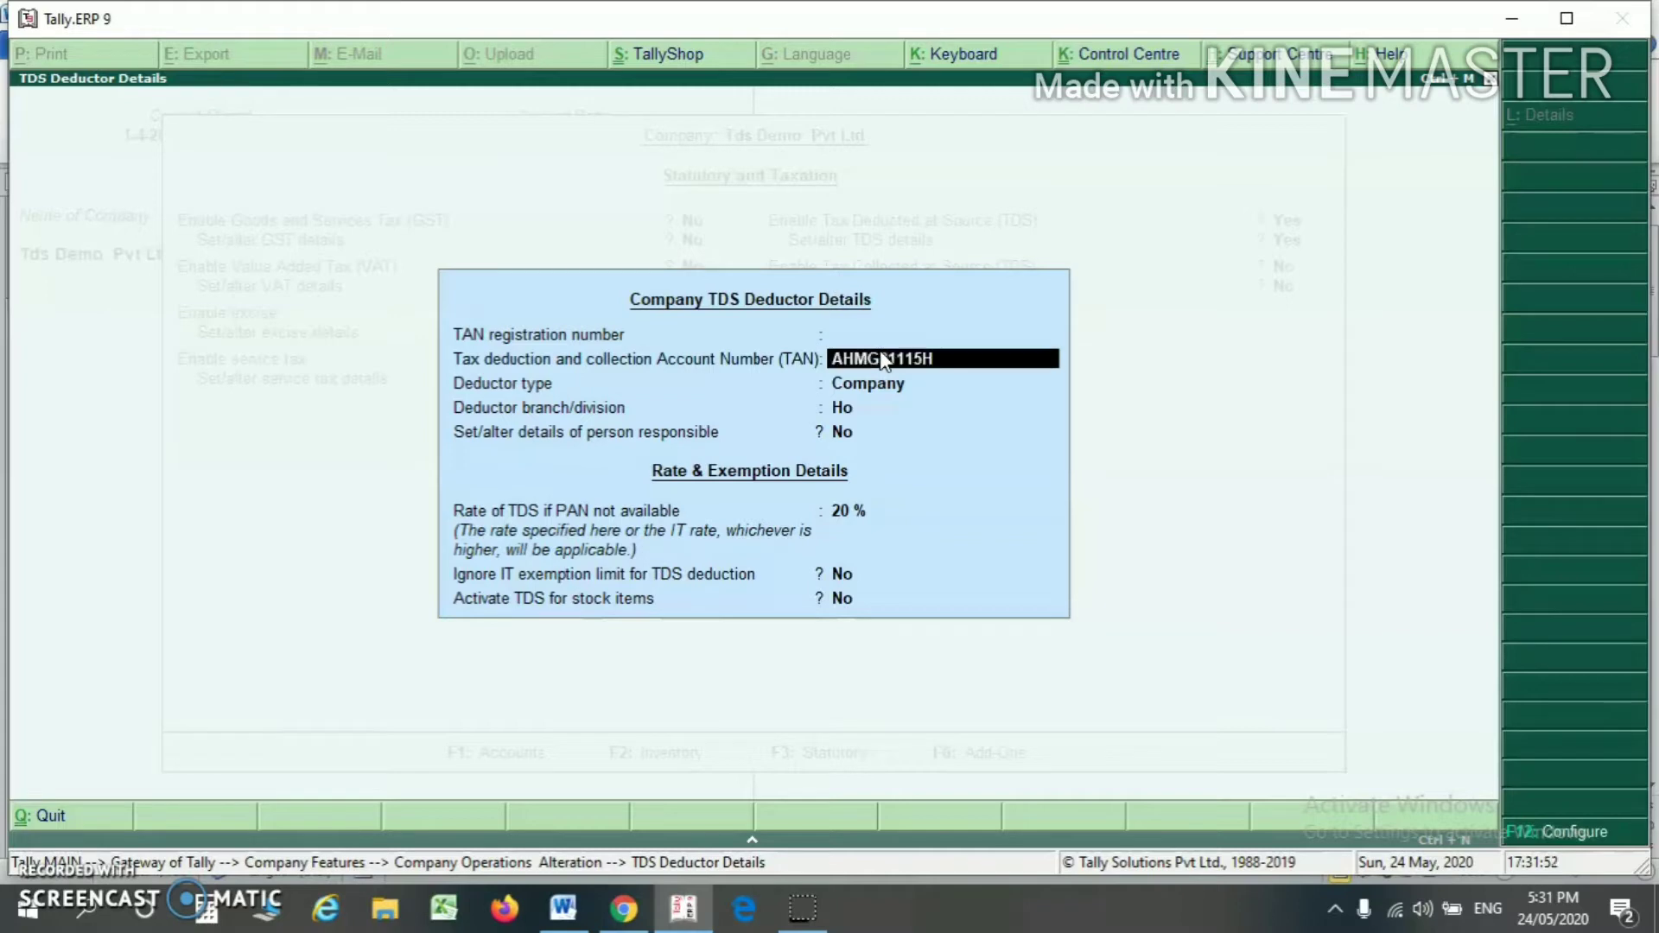
key(Return)
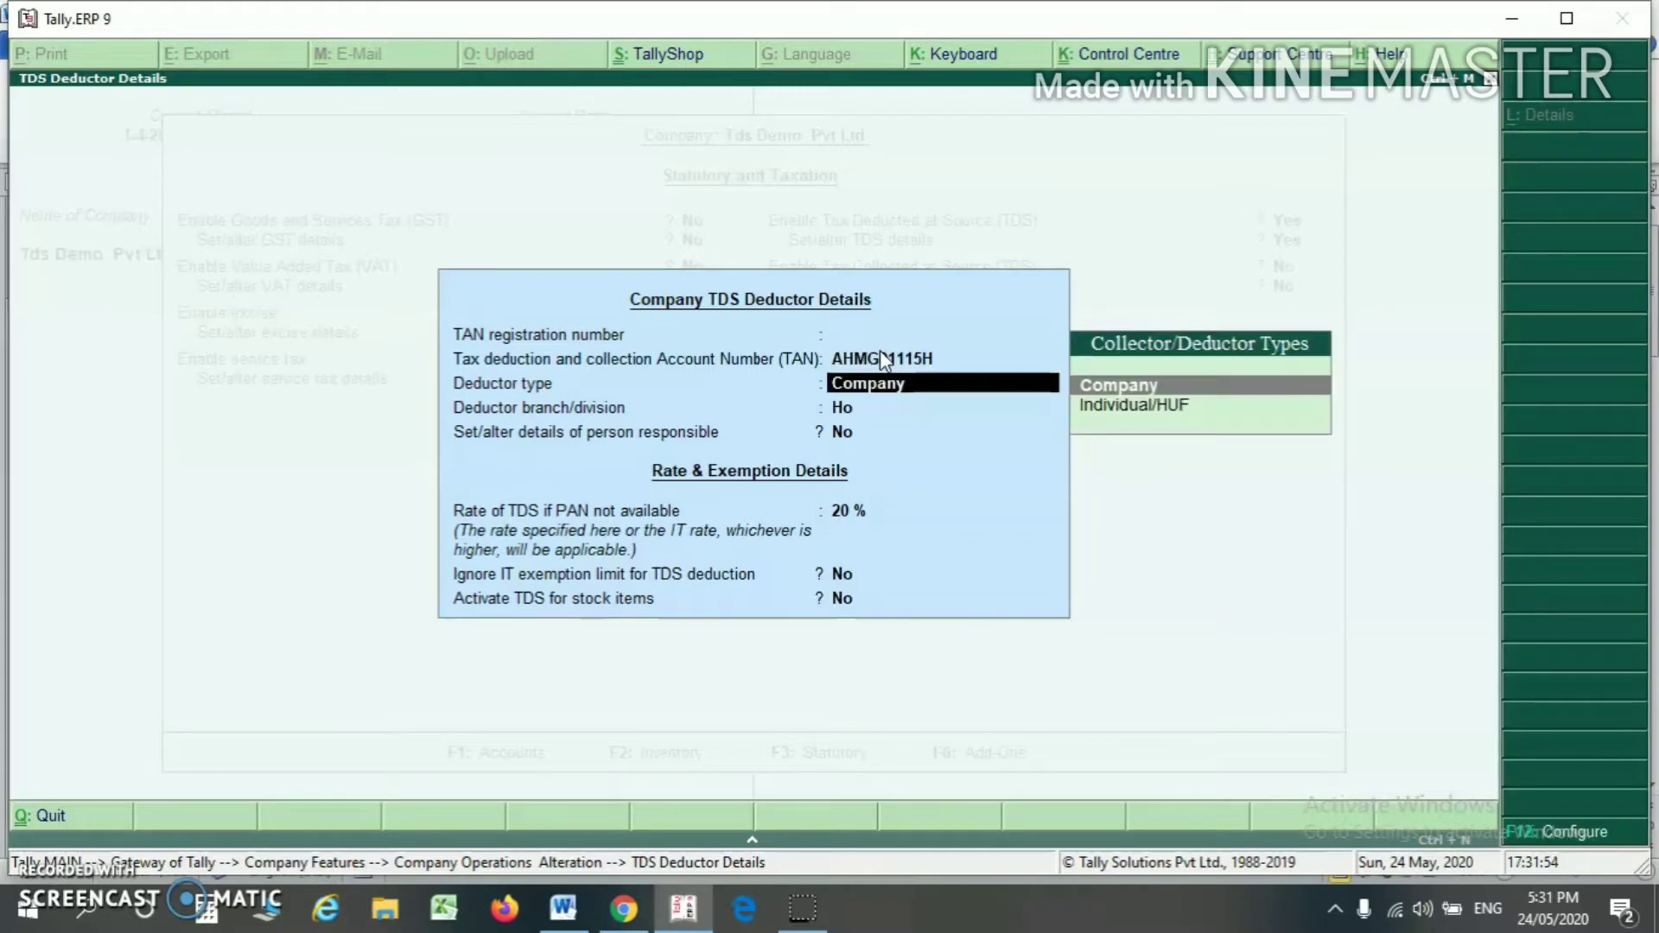
key(Return)
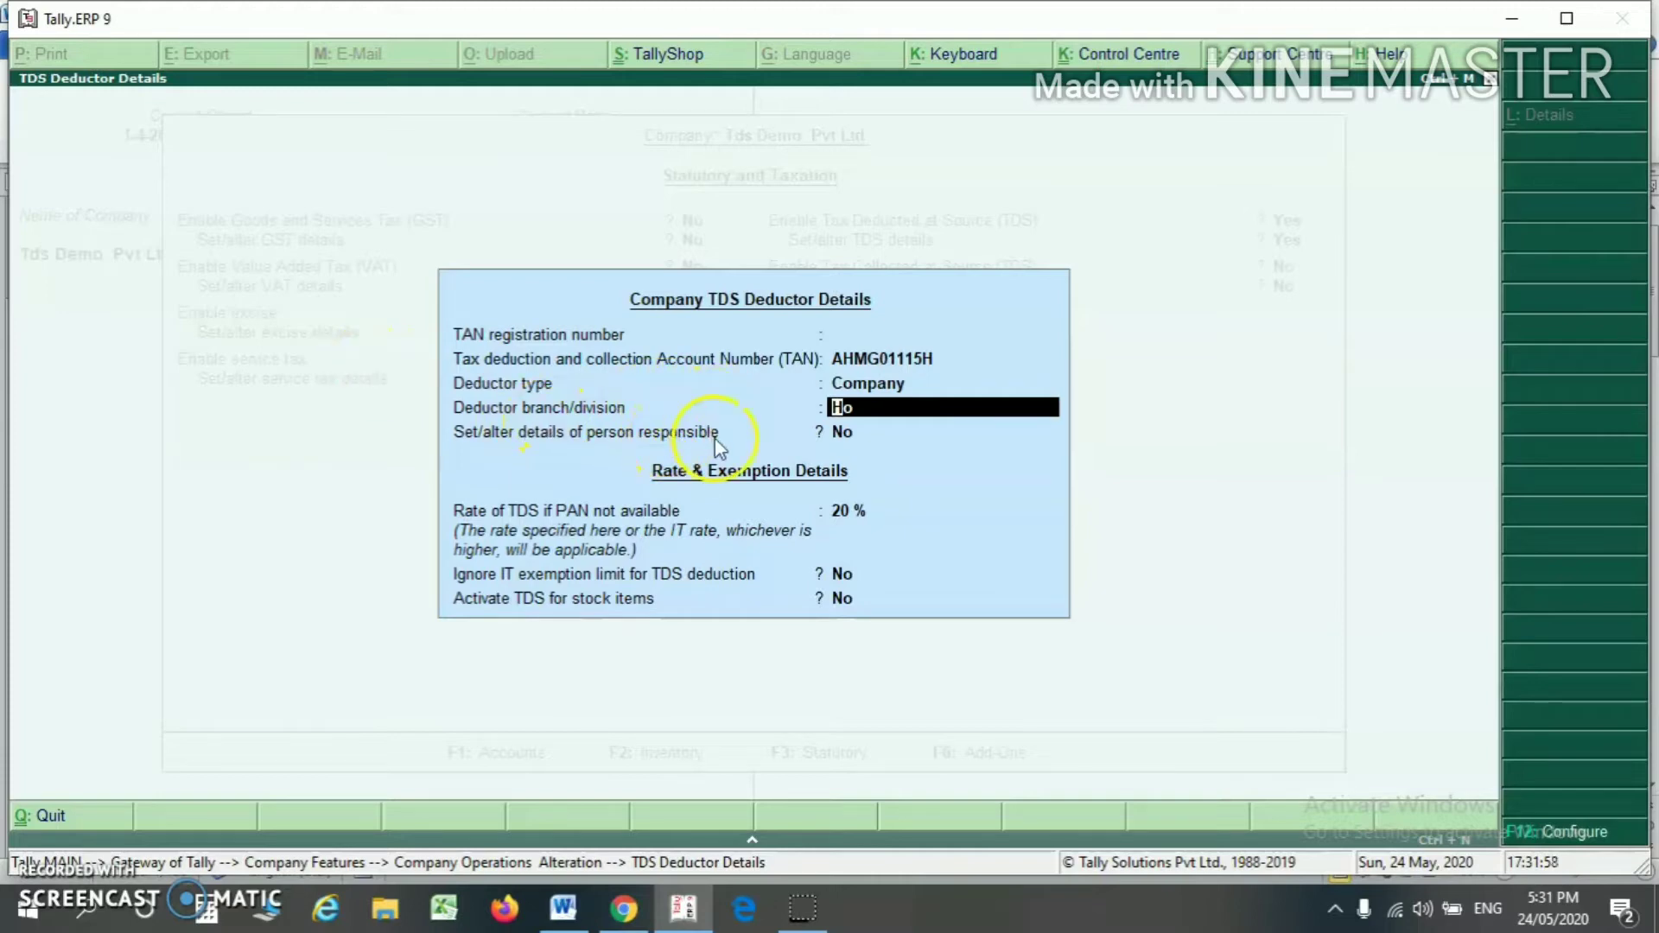
key(Return)
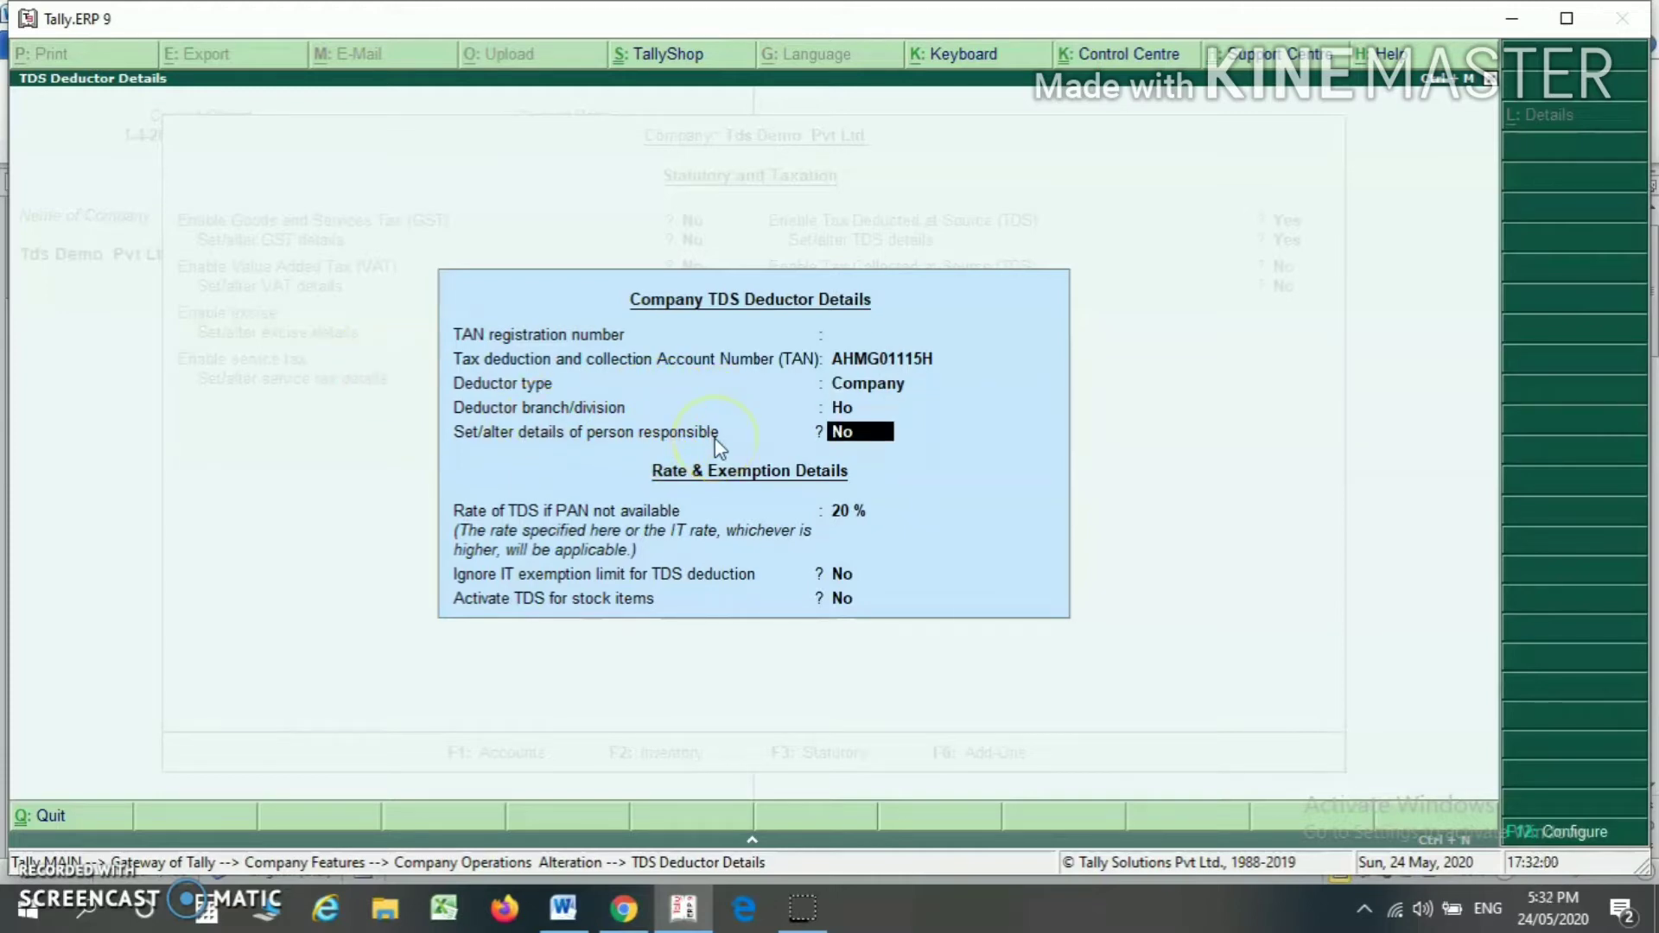
text(y)
key(Return)
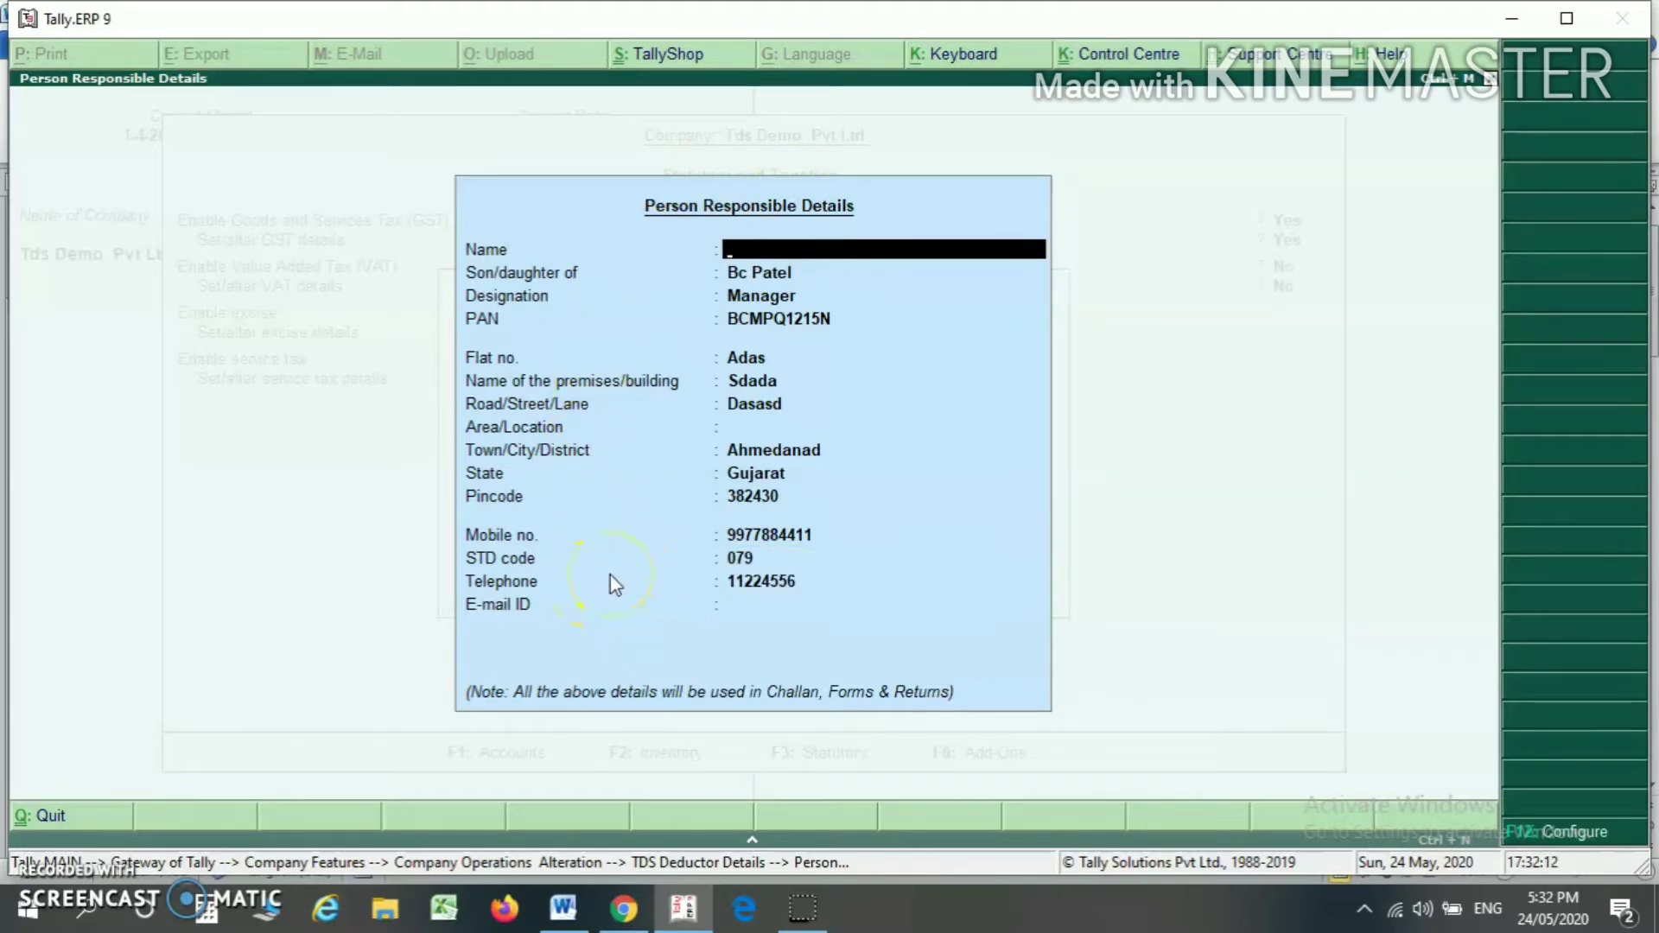
key(ctrl+a)
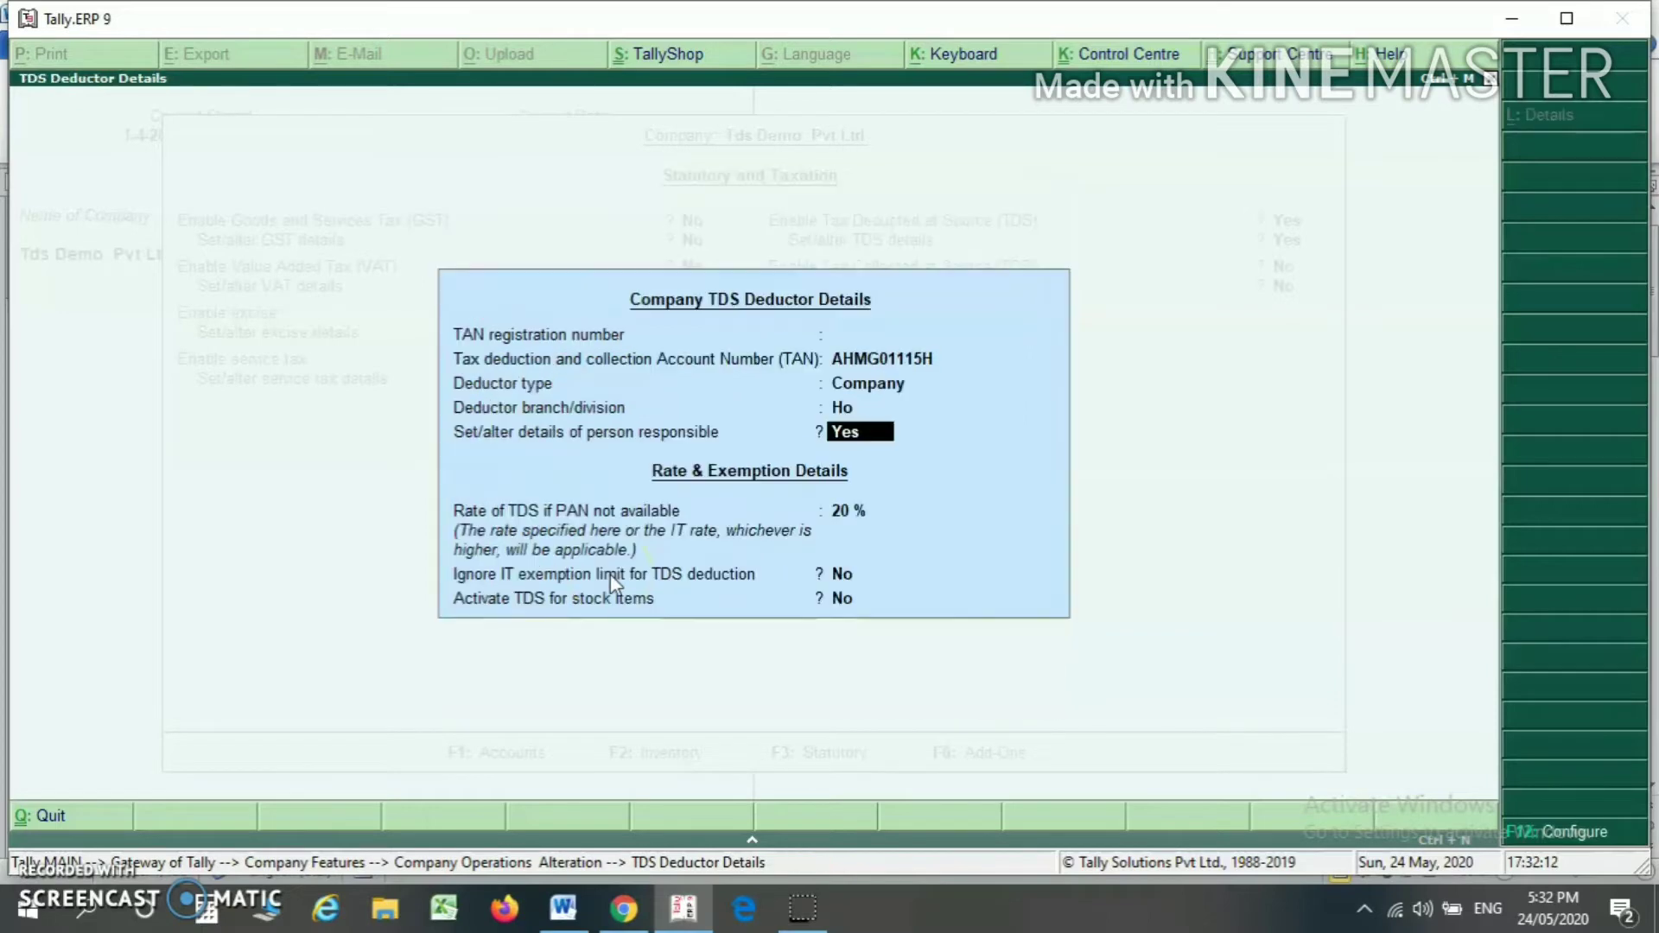
Keep the 20% rate for unavailable PAN and No for the exemption and stock item options, and save the statutory features.
click(824, 514)
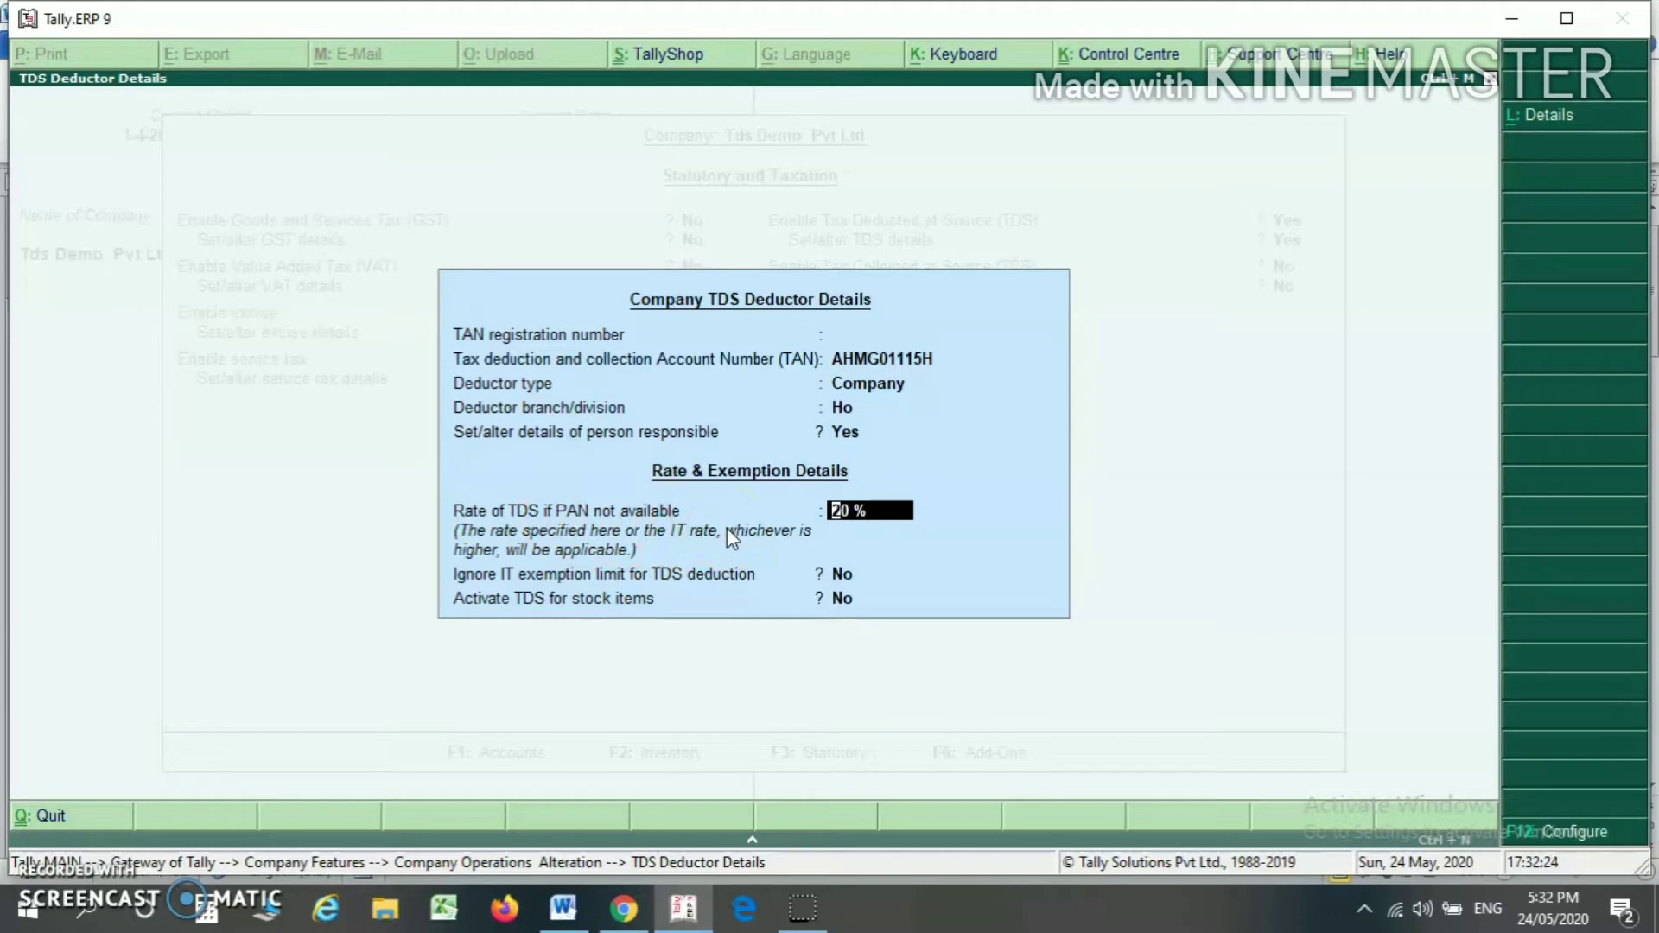
key(Return)
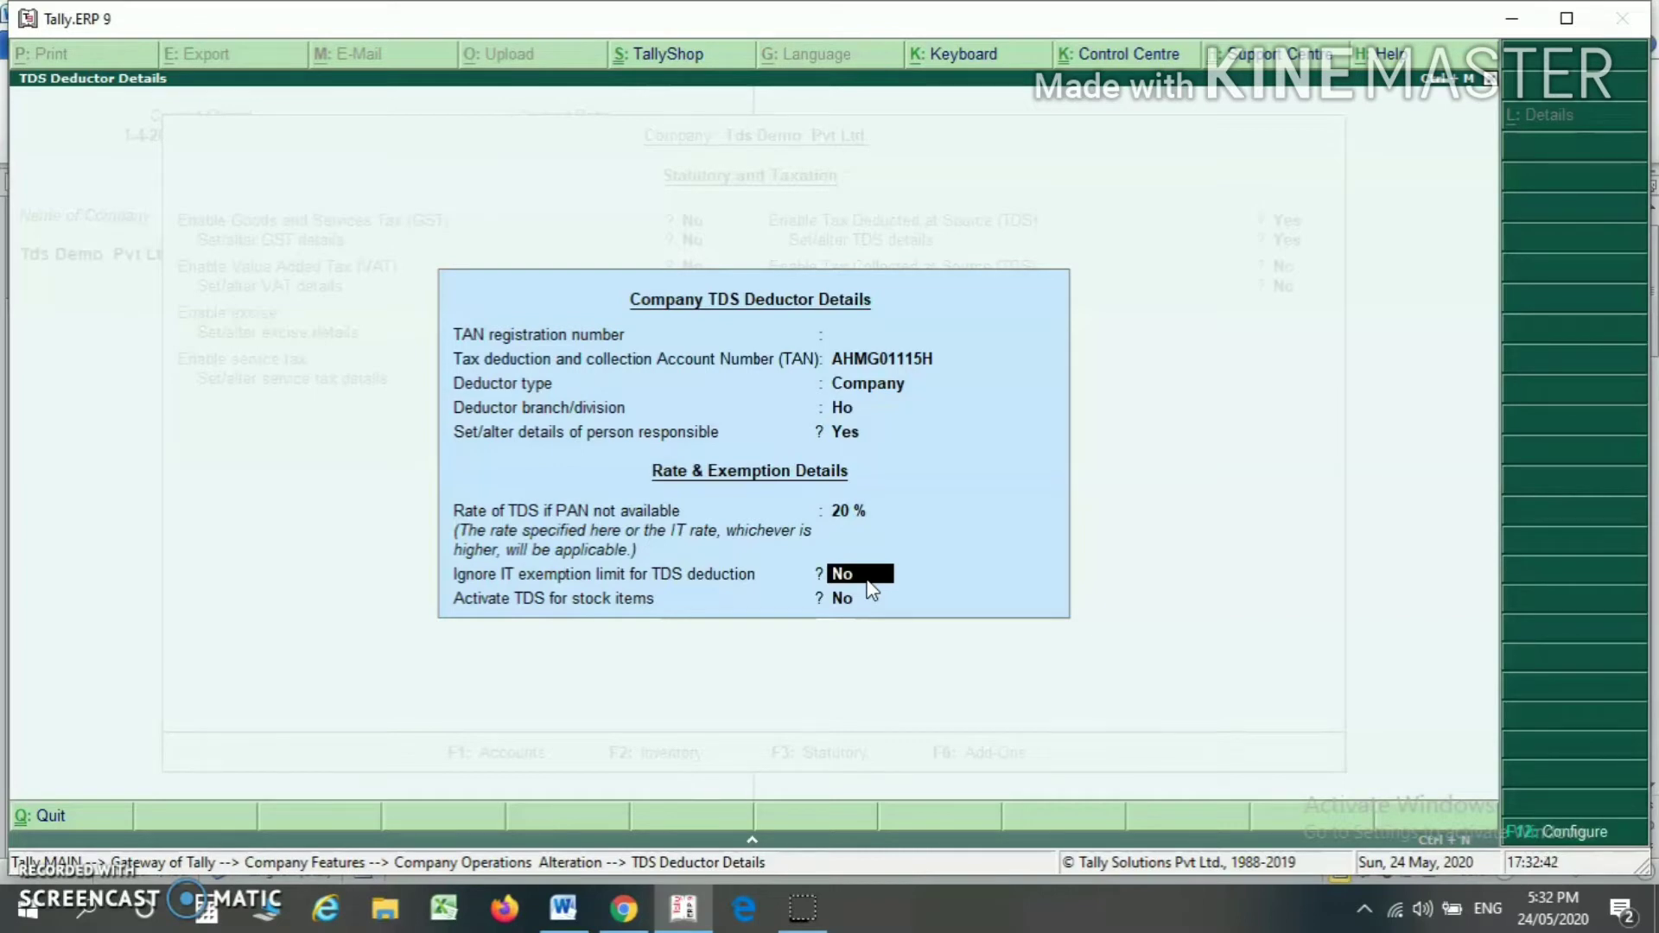
key(Return)
key(Return)
key(Return)
key(Return)
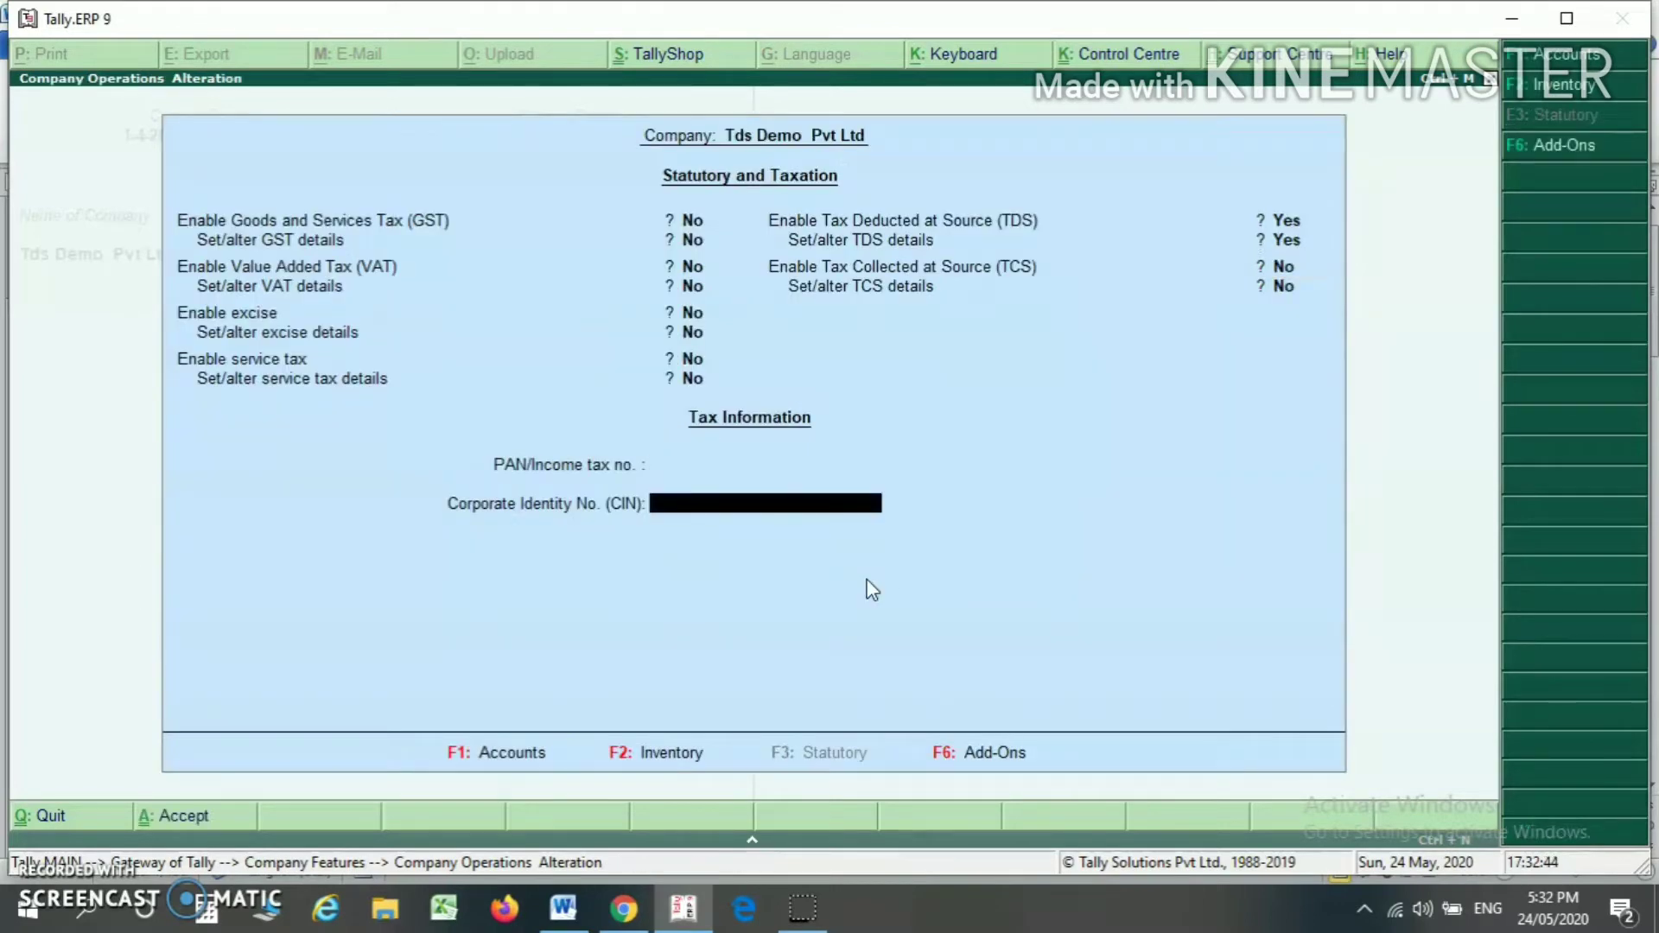
key(Return)
key(Return)
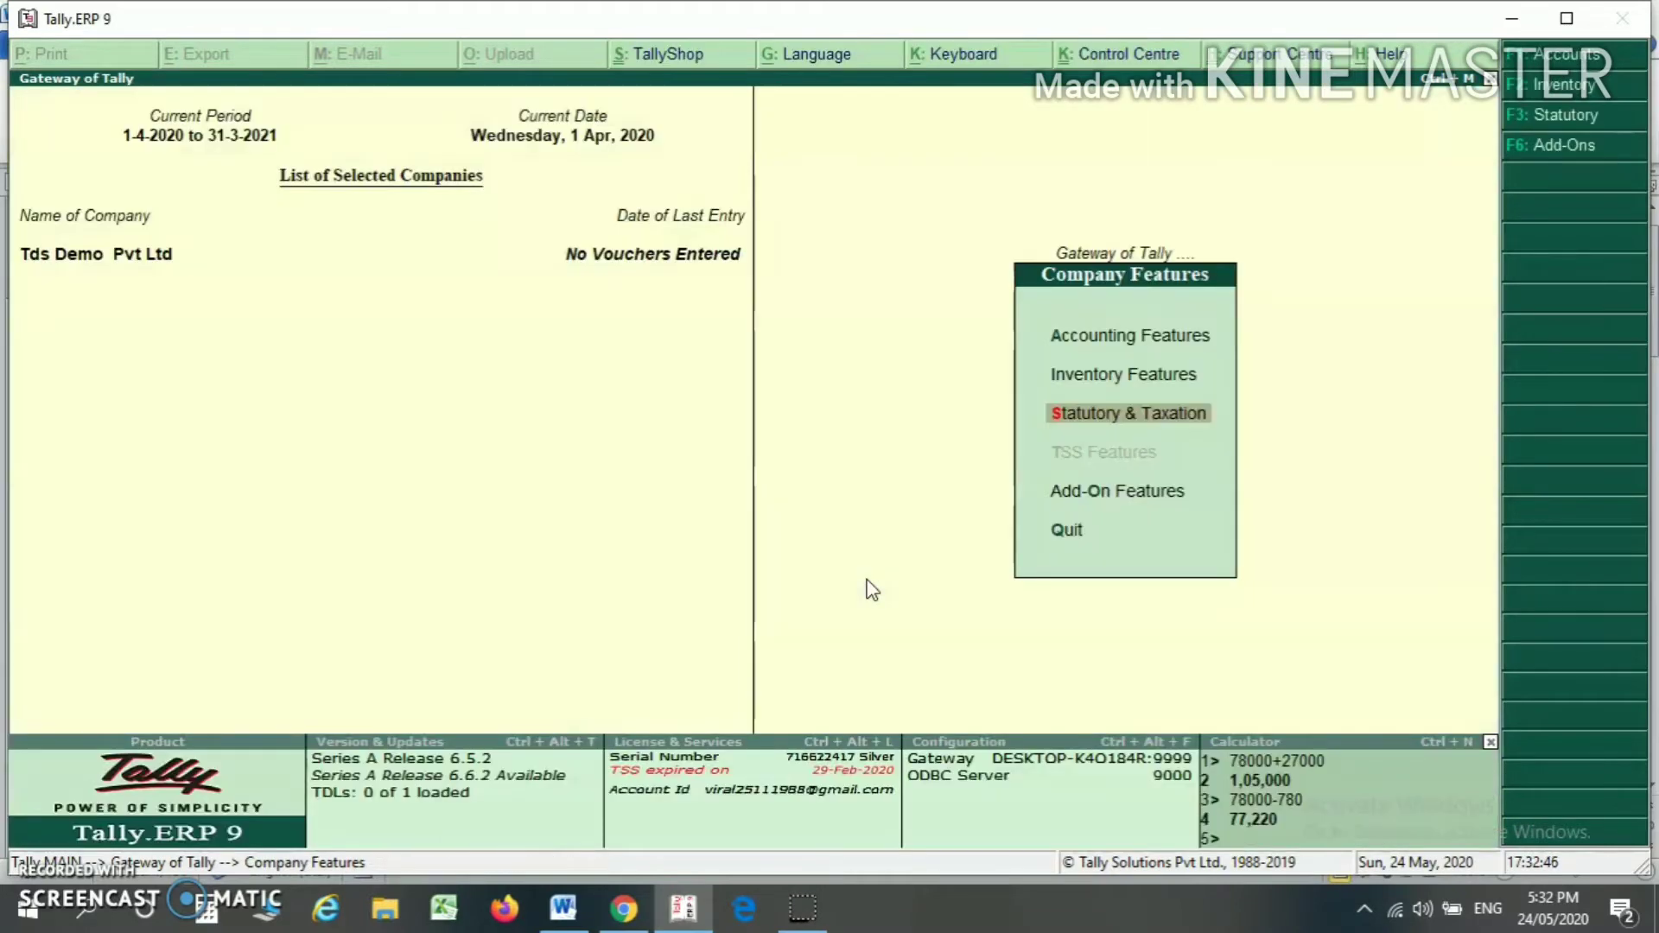
key(Escape)
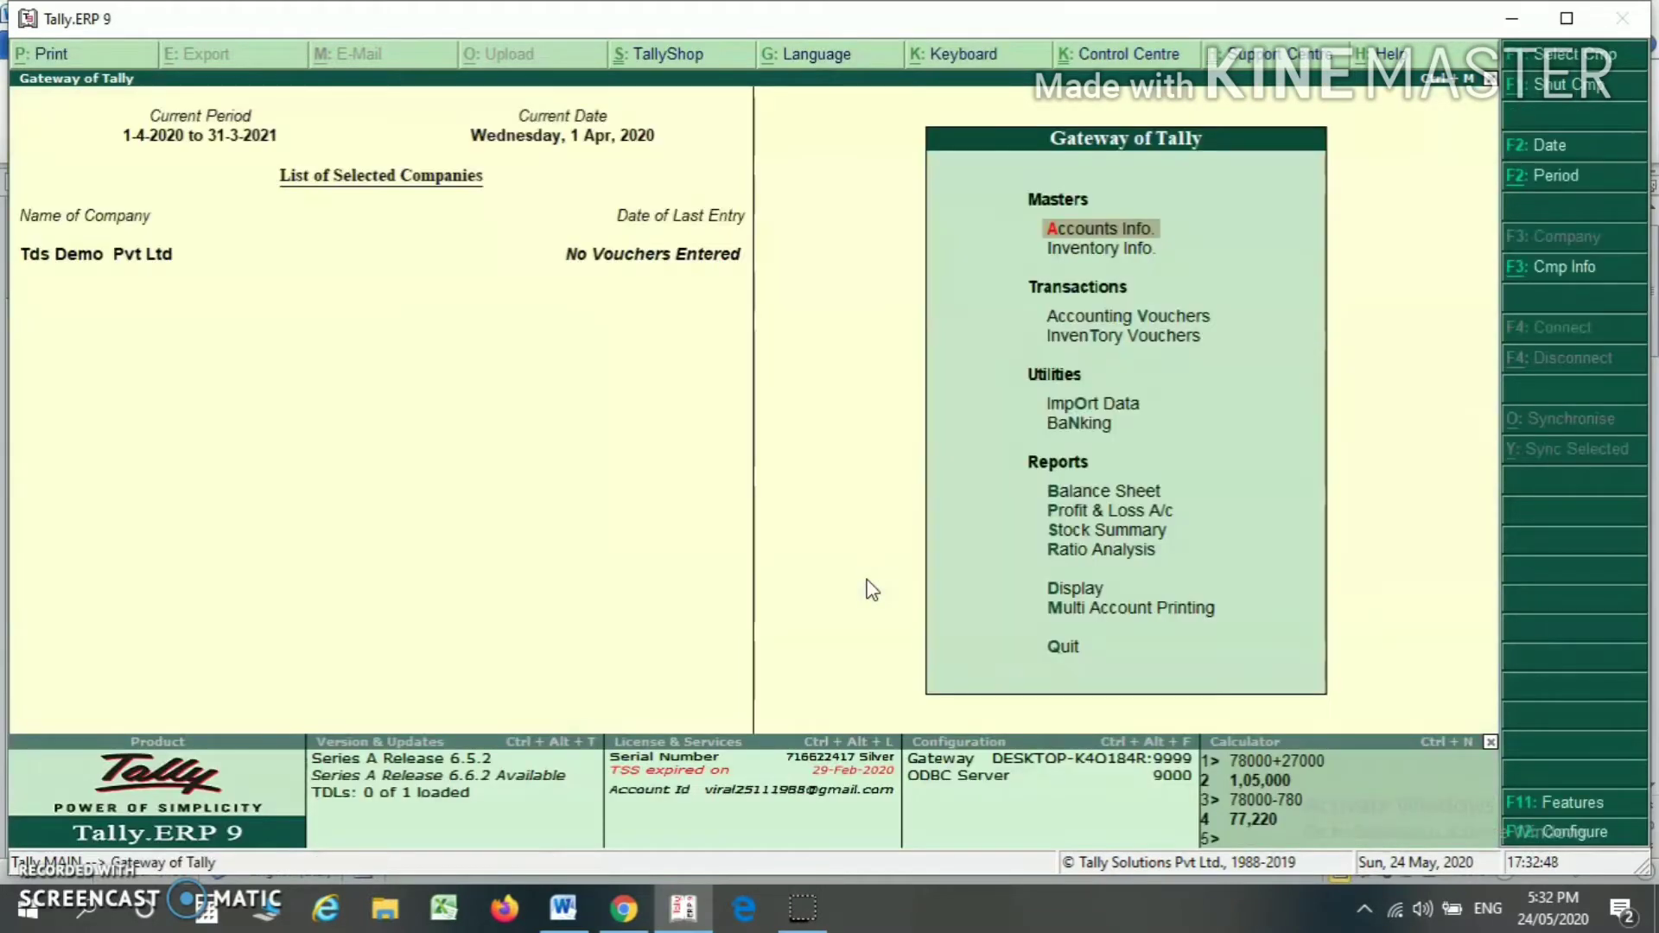
Open the ledger selection for altering a single ledger from the accounts masters.
click(1054, 238)
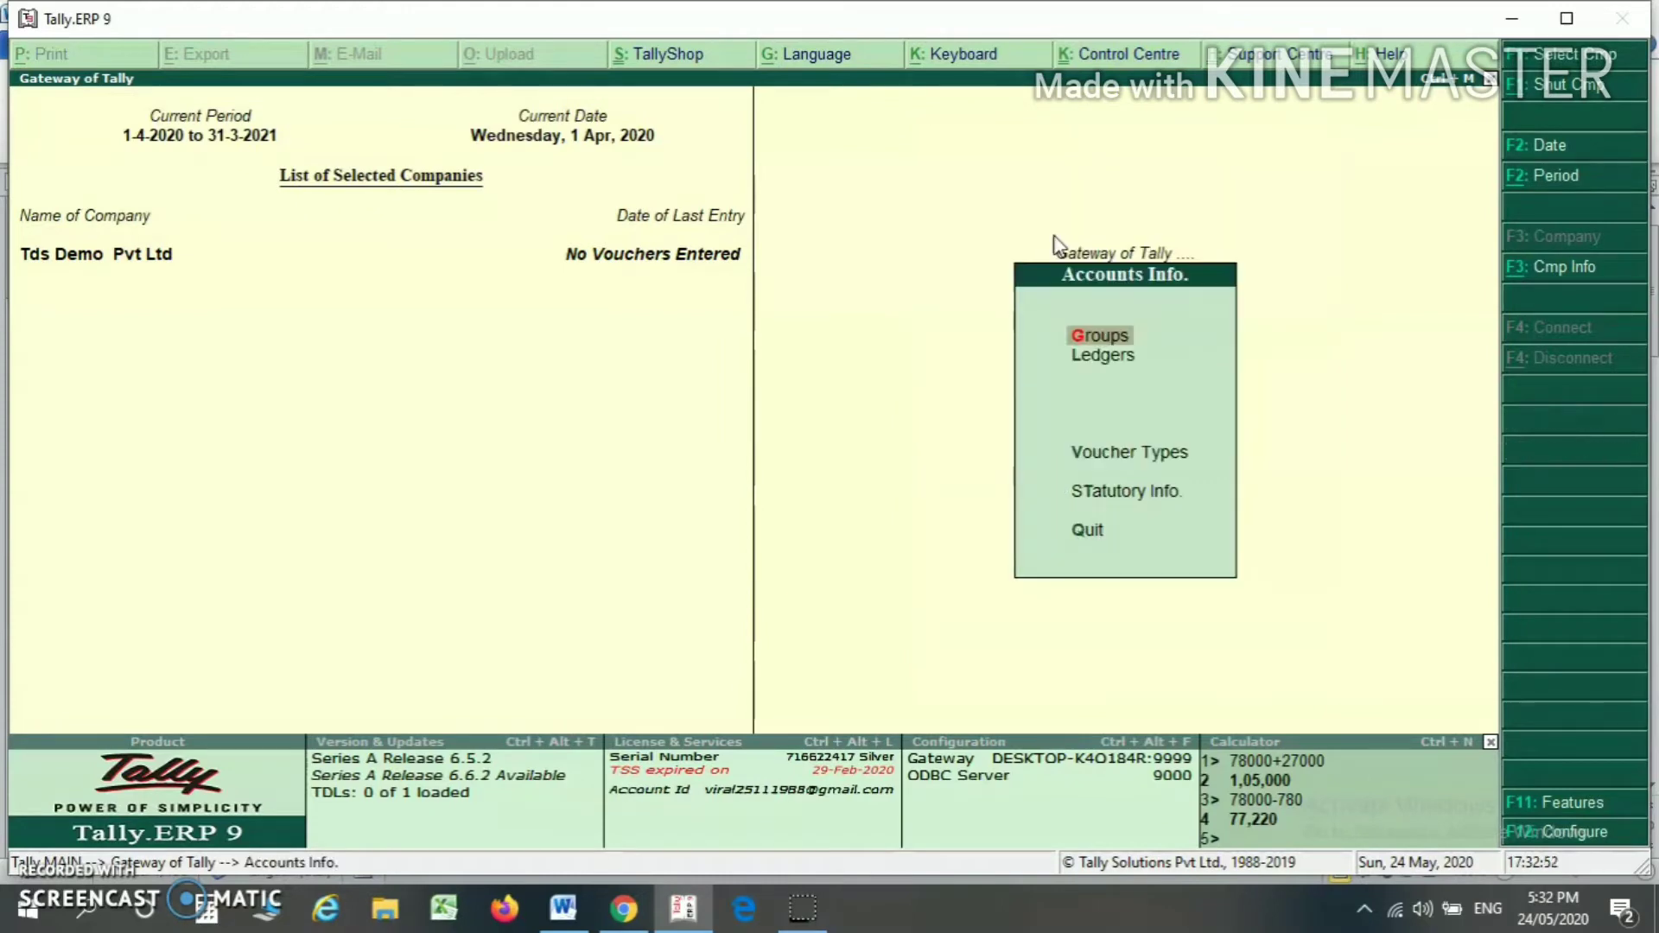
key(Down)
key(Down)
key(Down)
key(Up)
key(Up)
key(Return)
key(Down)
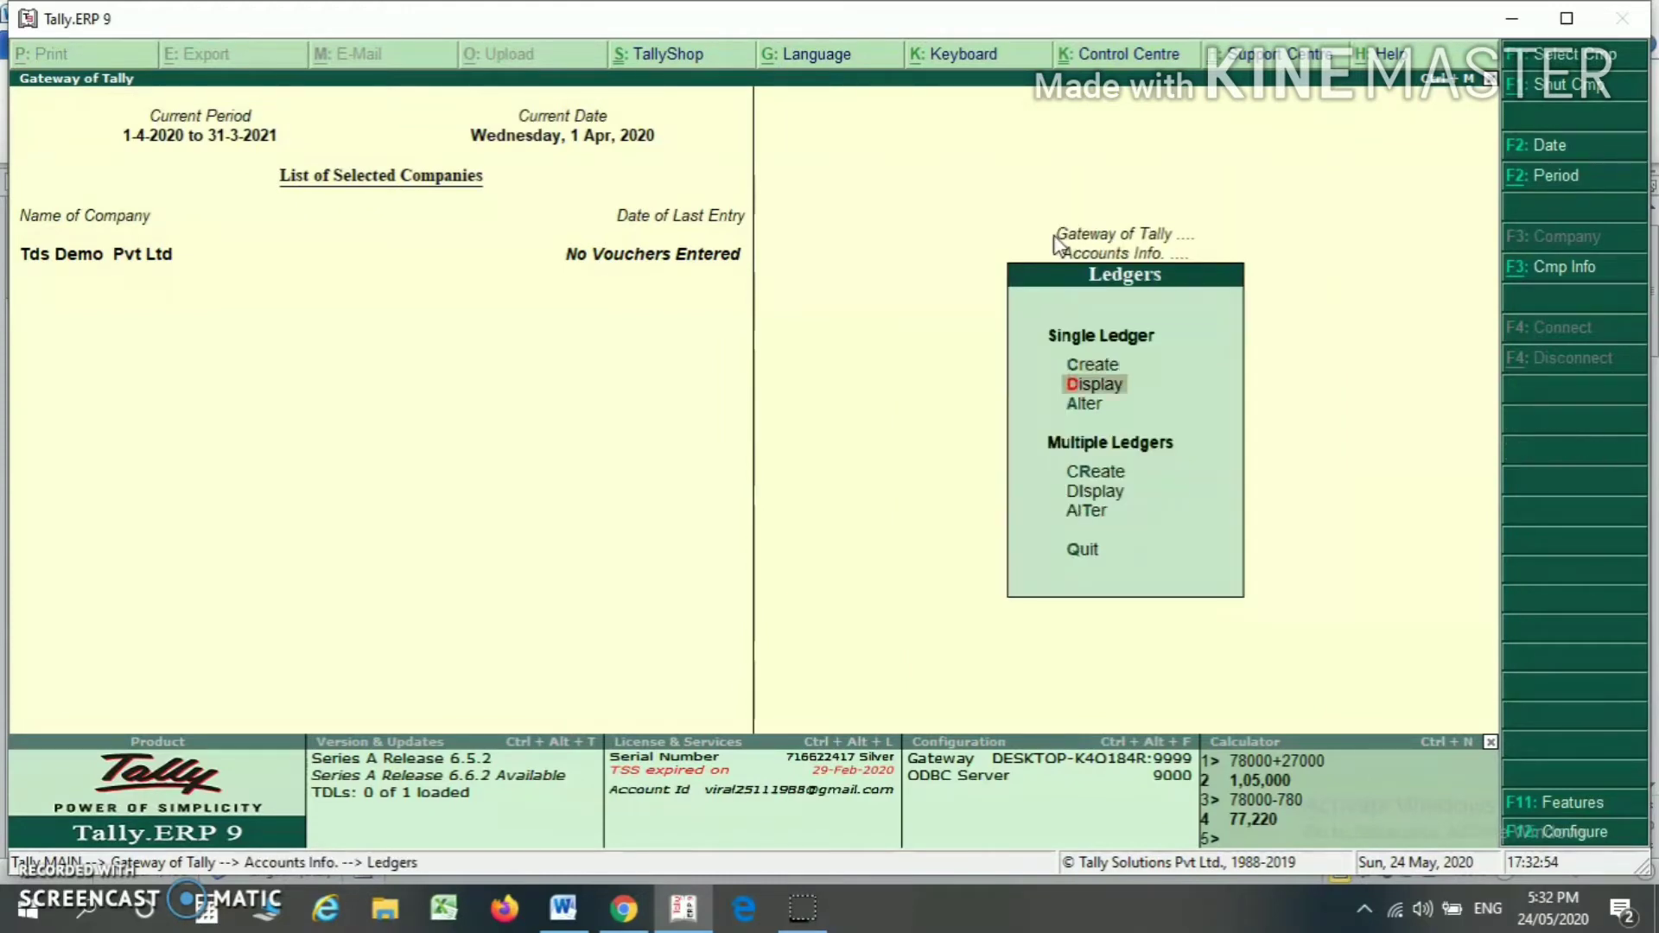
key(Down)
key(Return)
Choose the Tds on 194C ledger from the list of ledgers and open it for alteration.
key(Down)
key(Down)
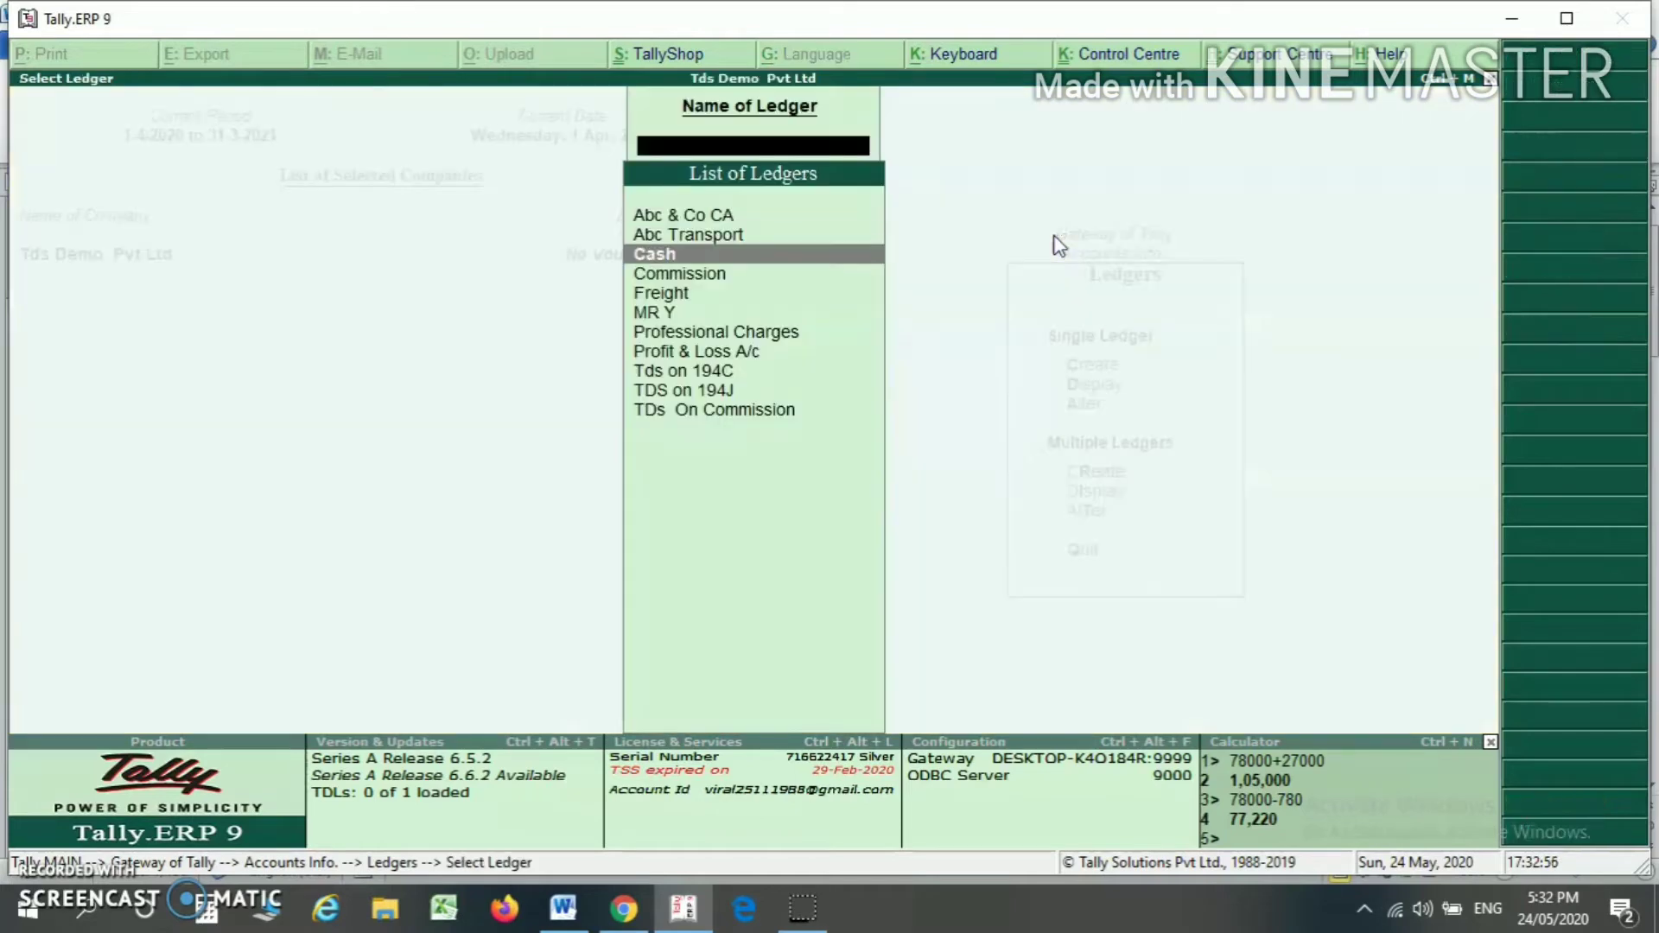
key(Up)
key(Up)
key(Down)
key(Down)
key(Down)
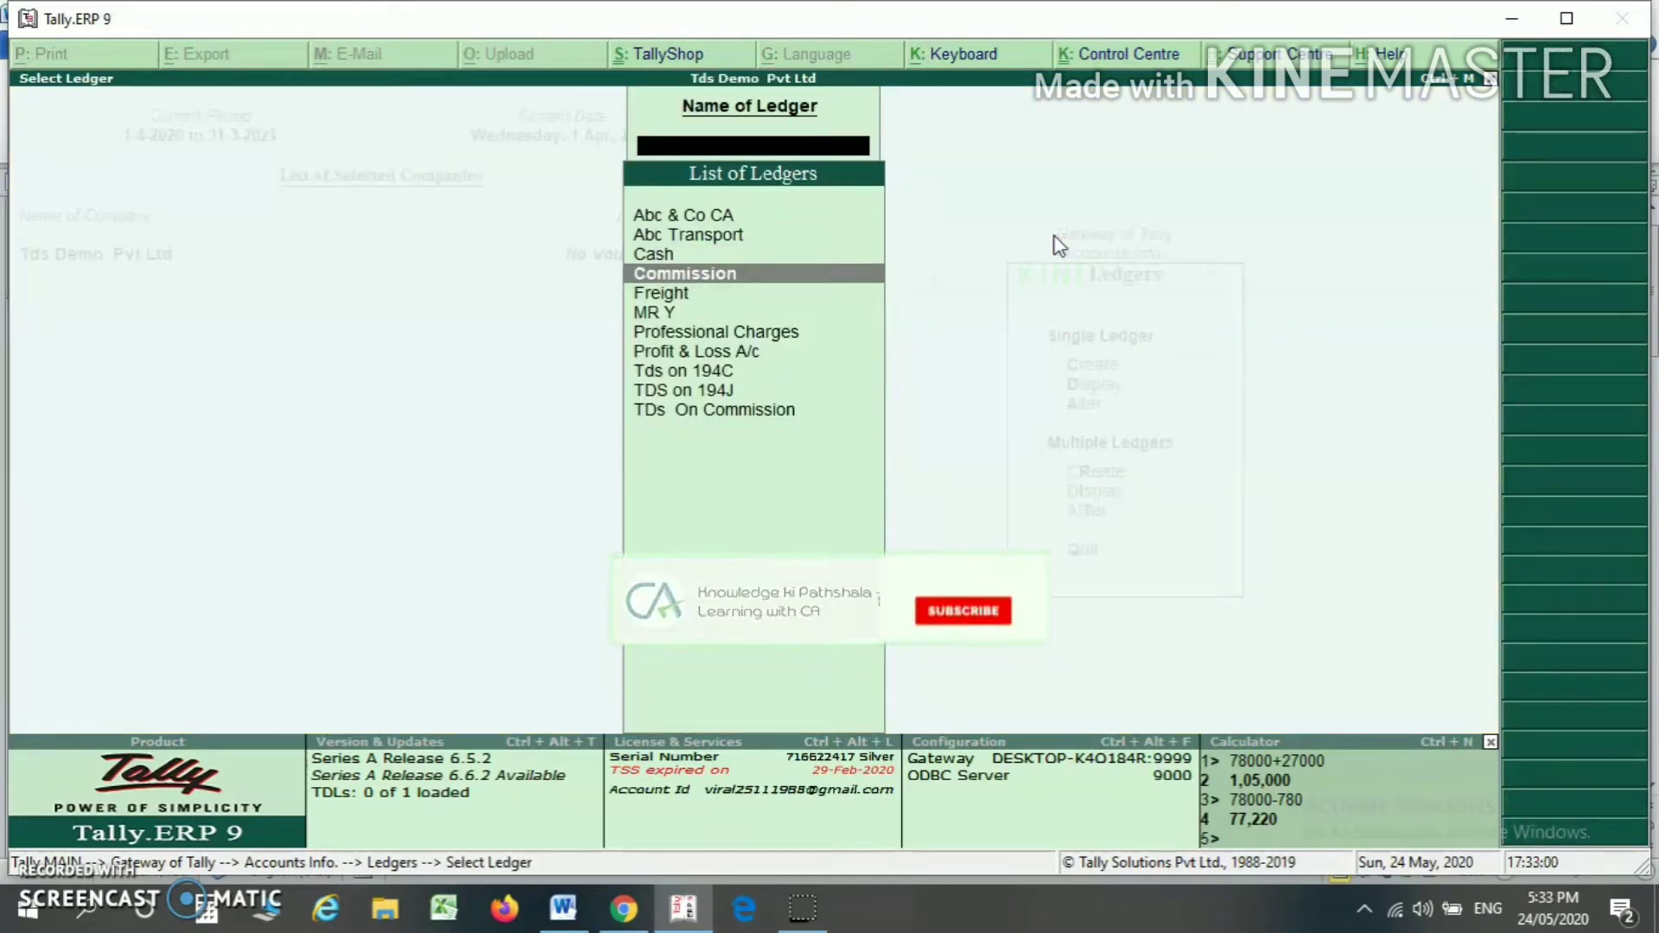
key(Down)
key(Down)
key(Down)
key(Down)
key(Down)
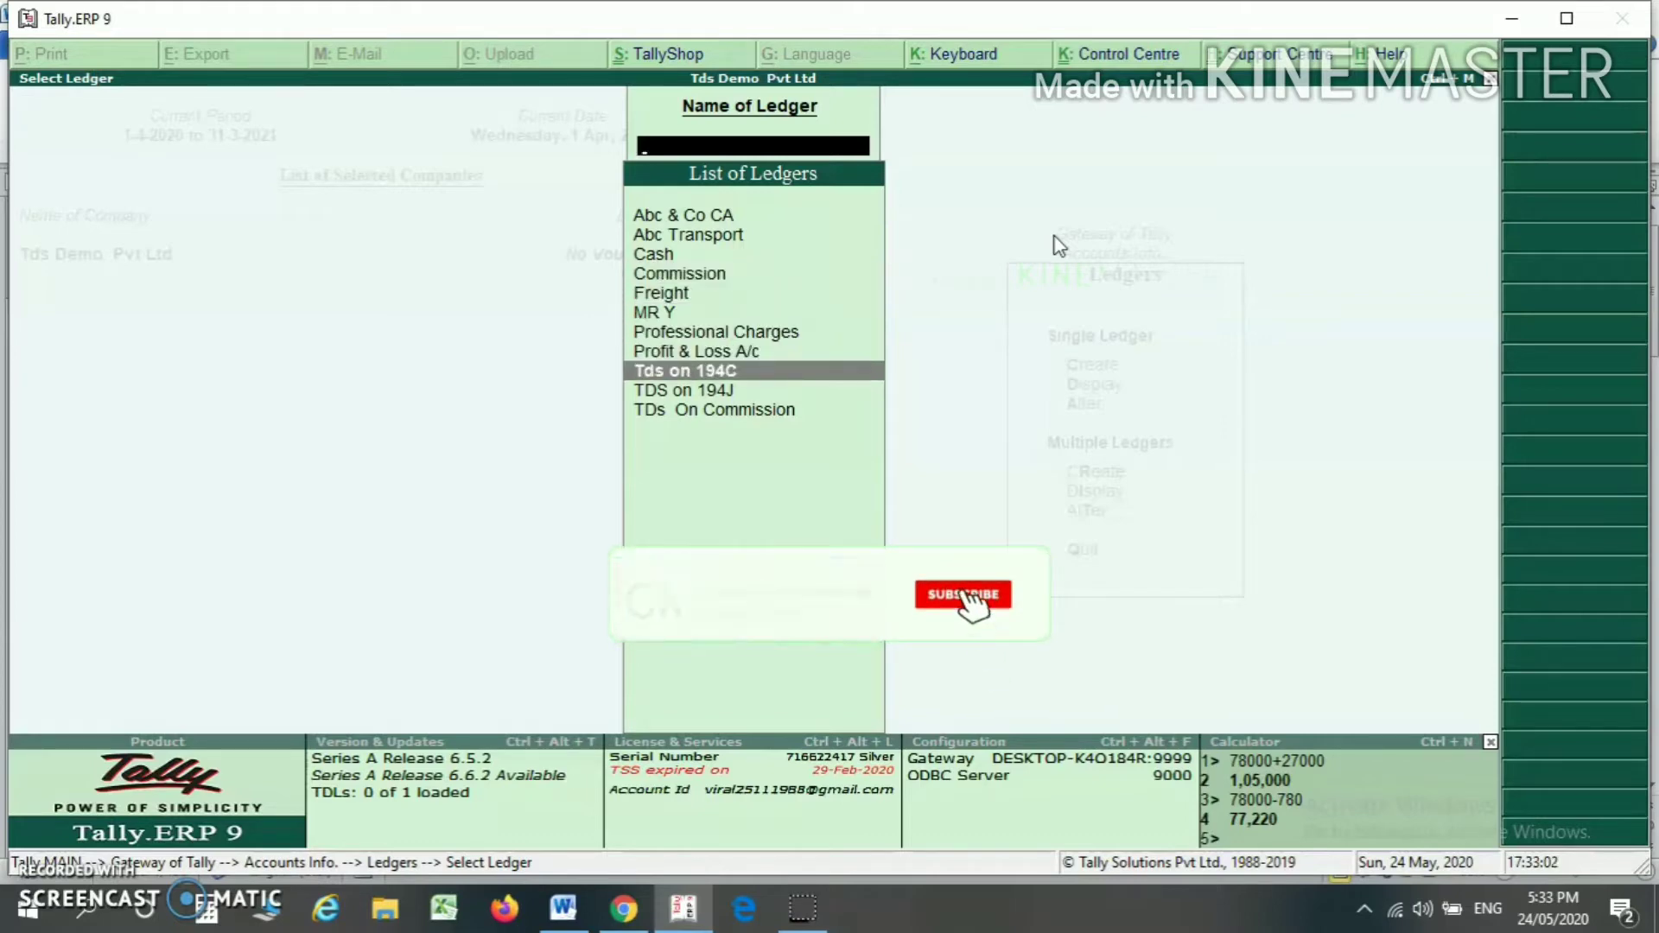
key(Return)
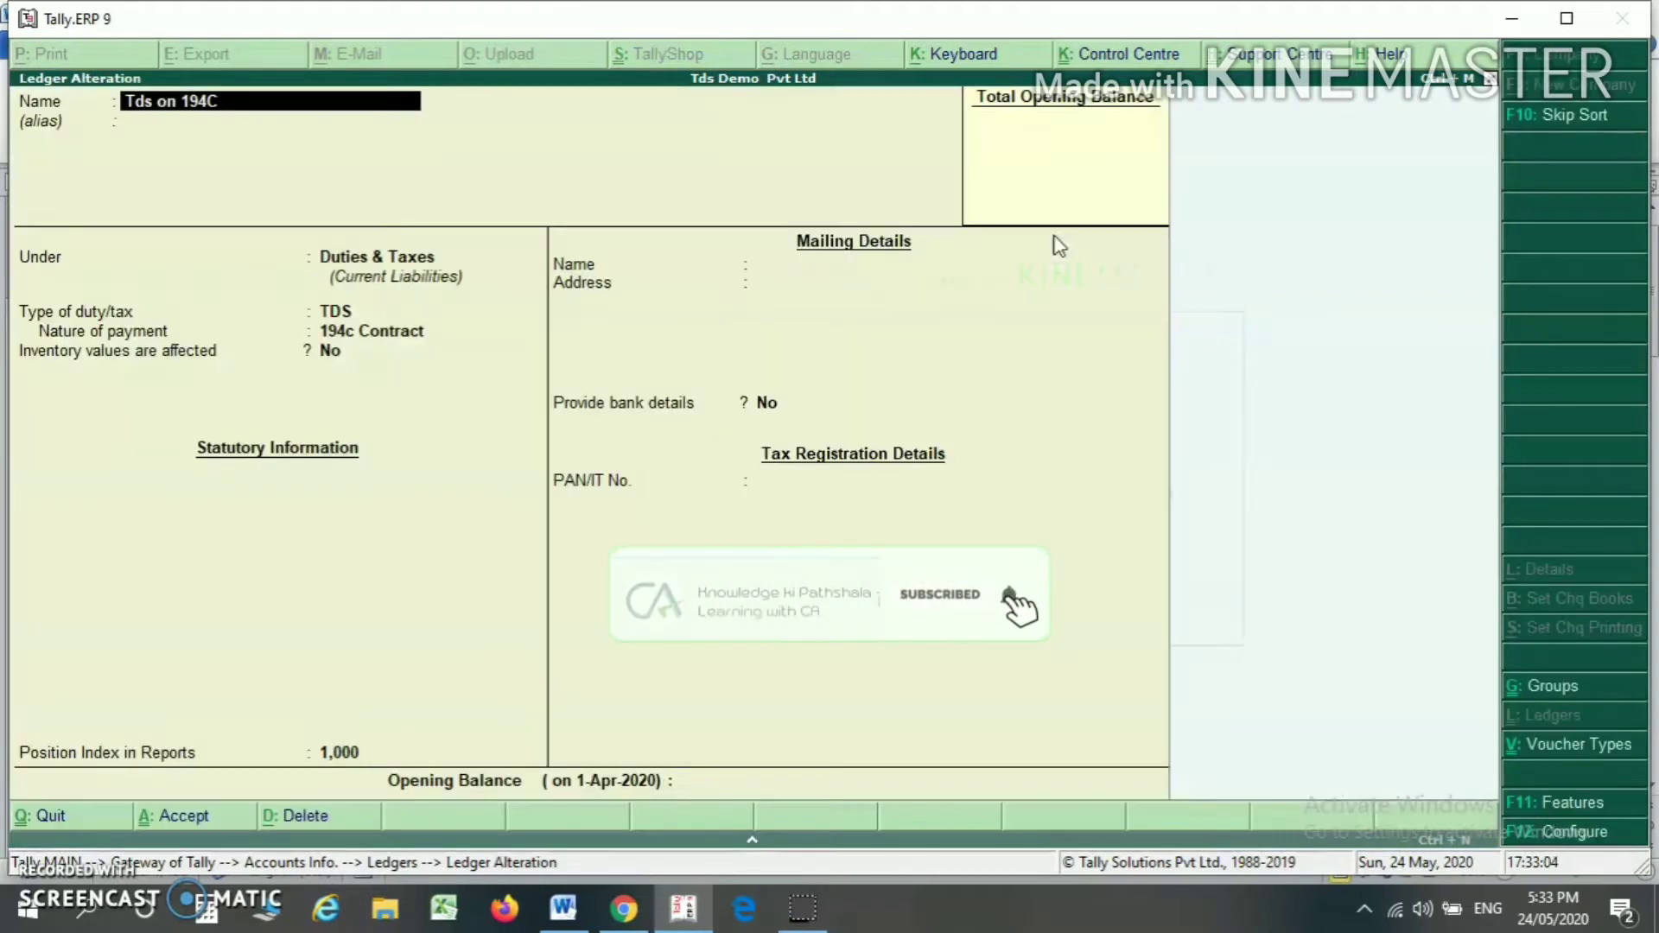
Review the Tds on 194C ledger, keeping Duties & Taxes as its group and TDS as its type of duty/tax.
click(335, 103)
click(400, 257)
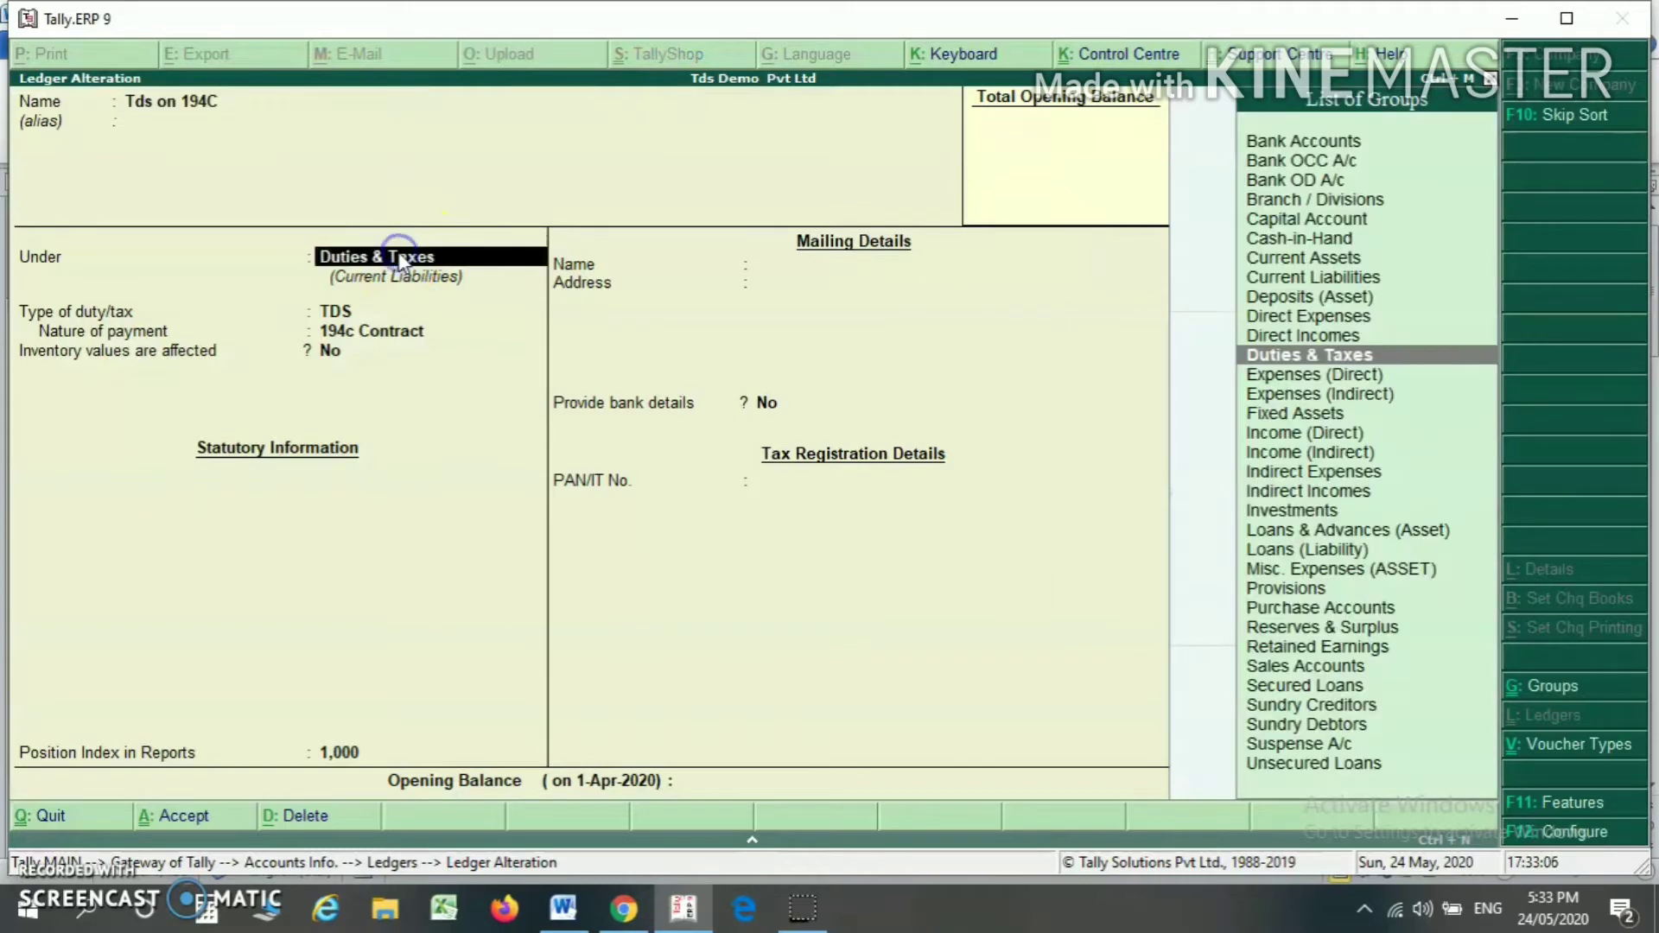
key(Return)
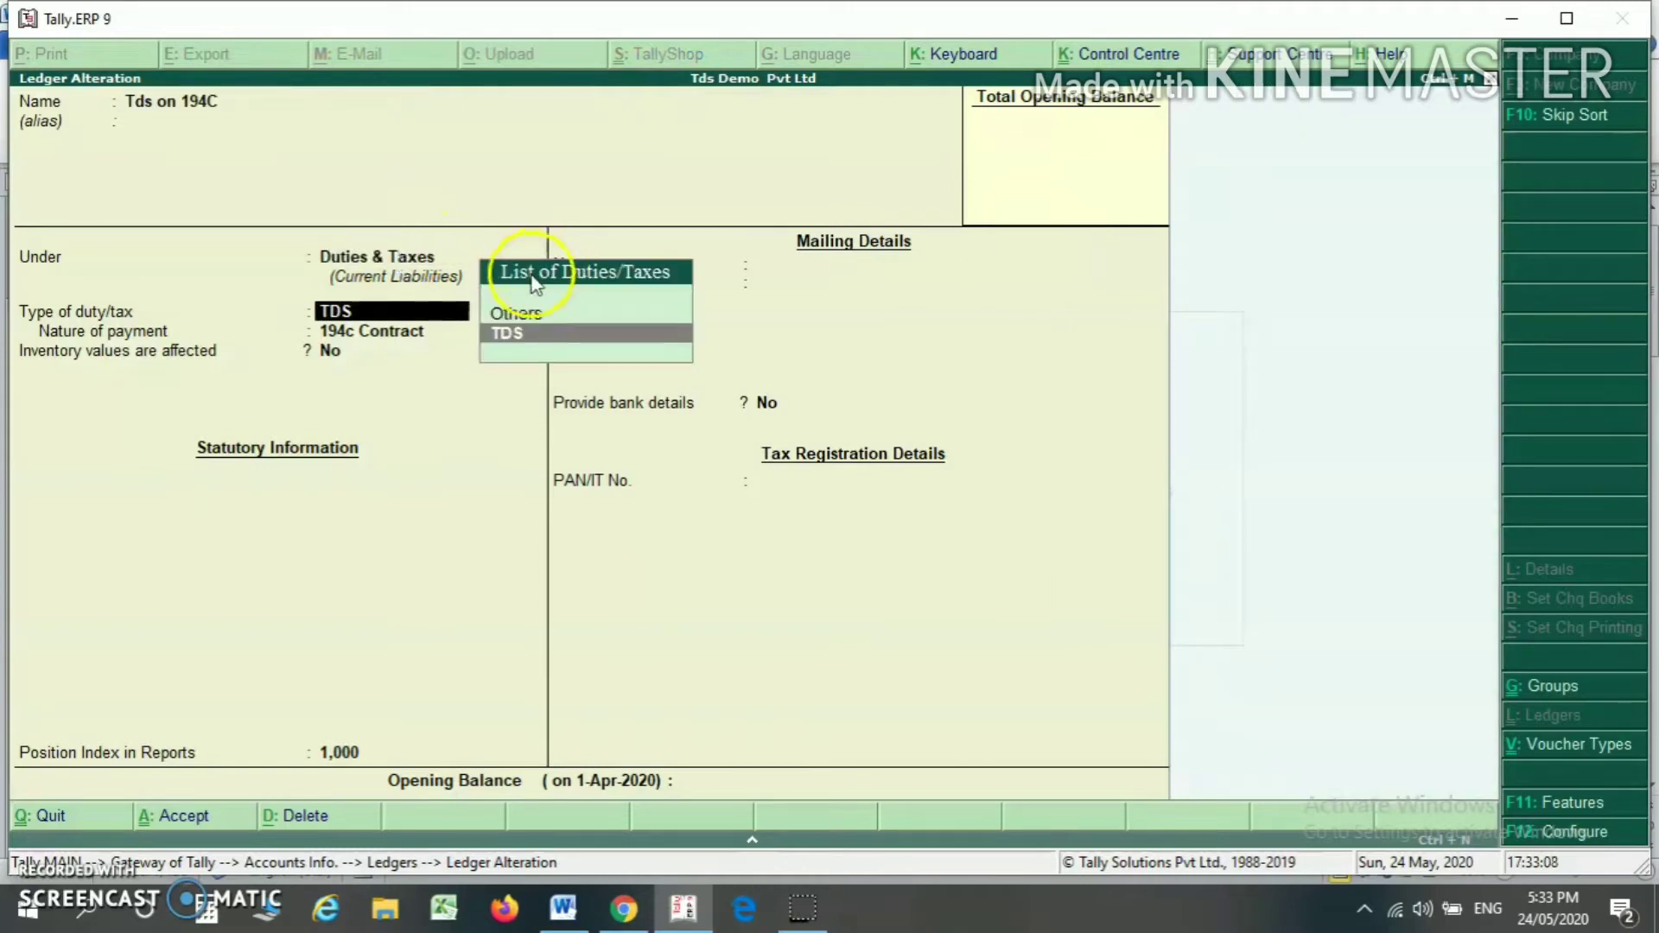
click(512, 336)
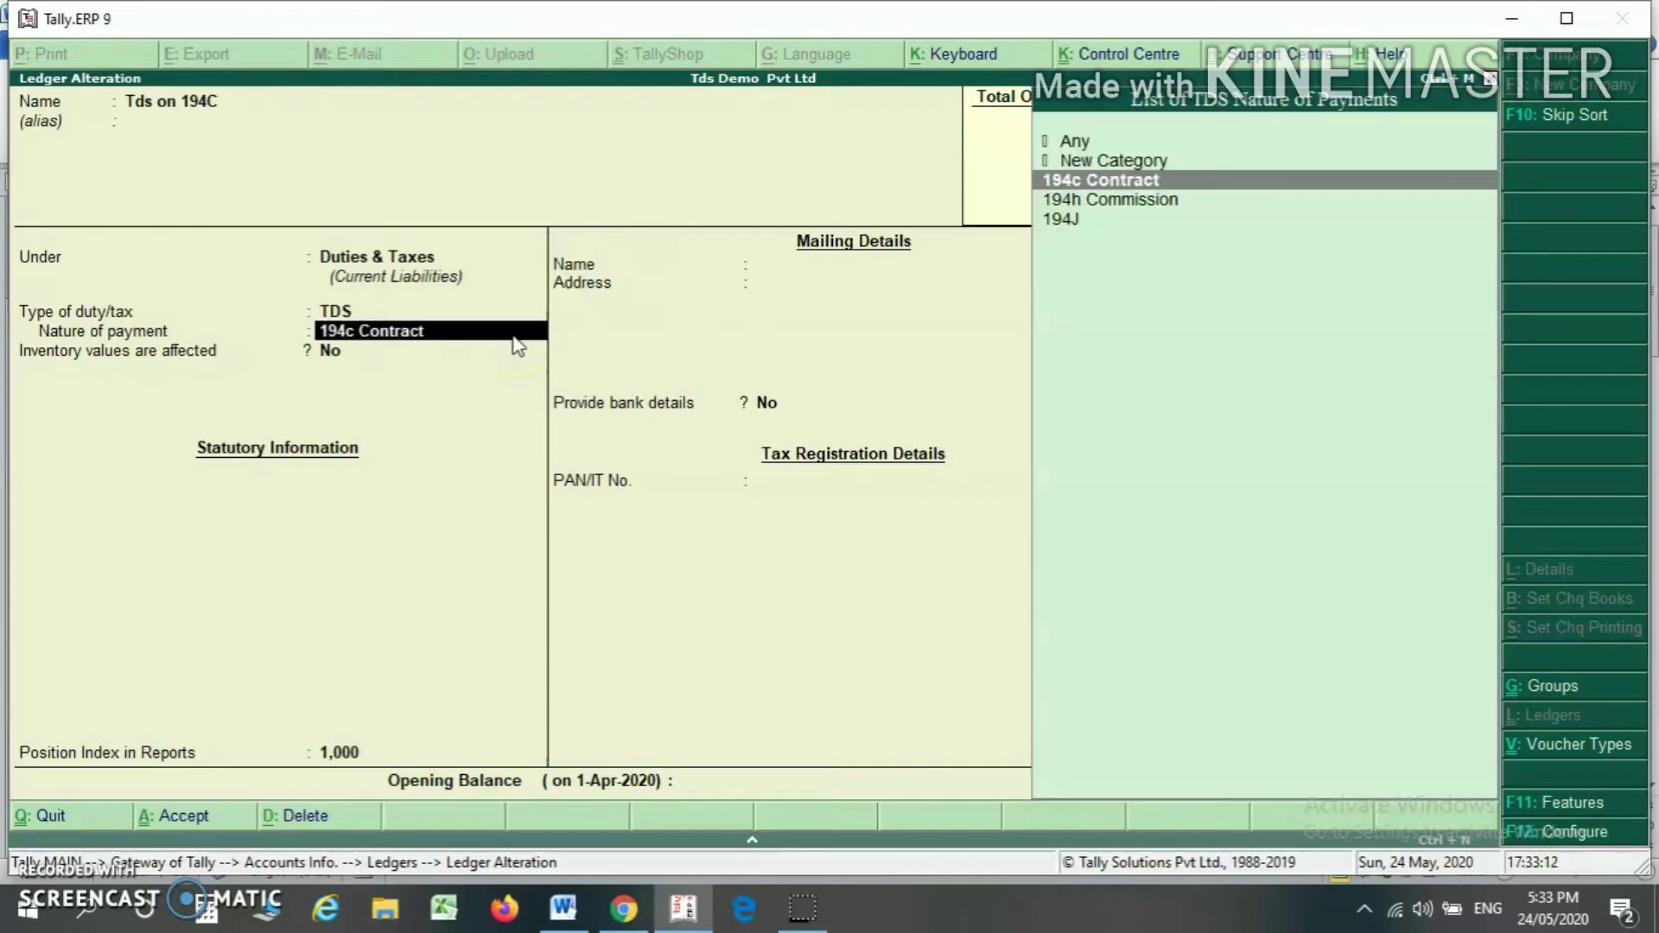
click(1107, 177)
click(1108, 164)
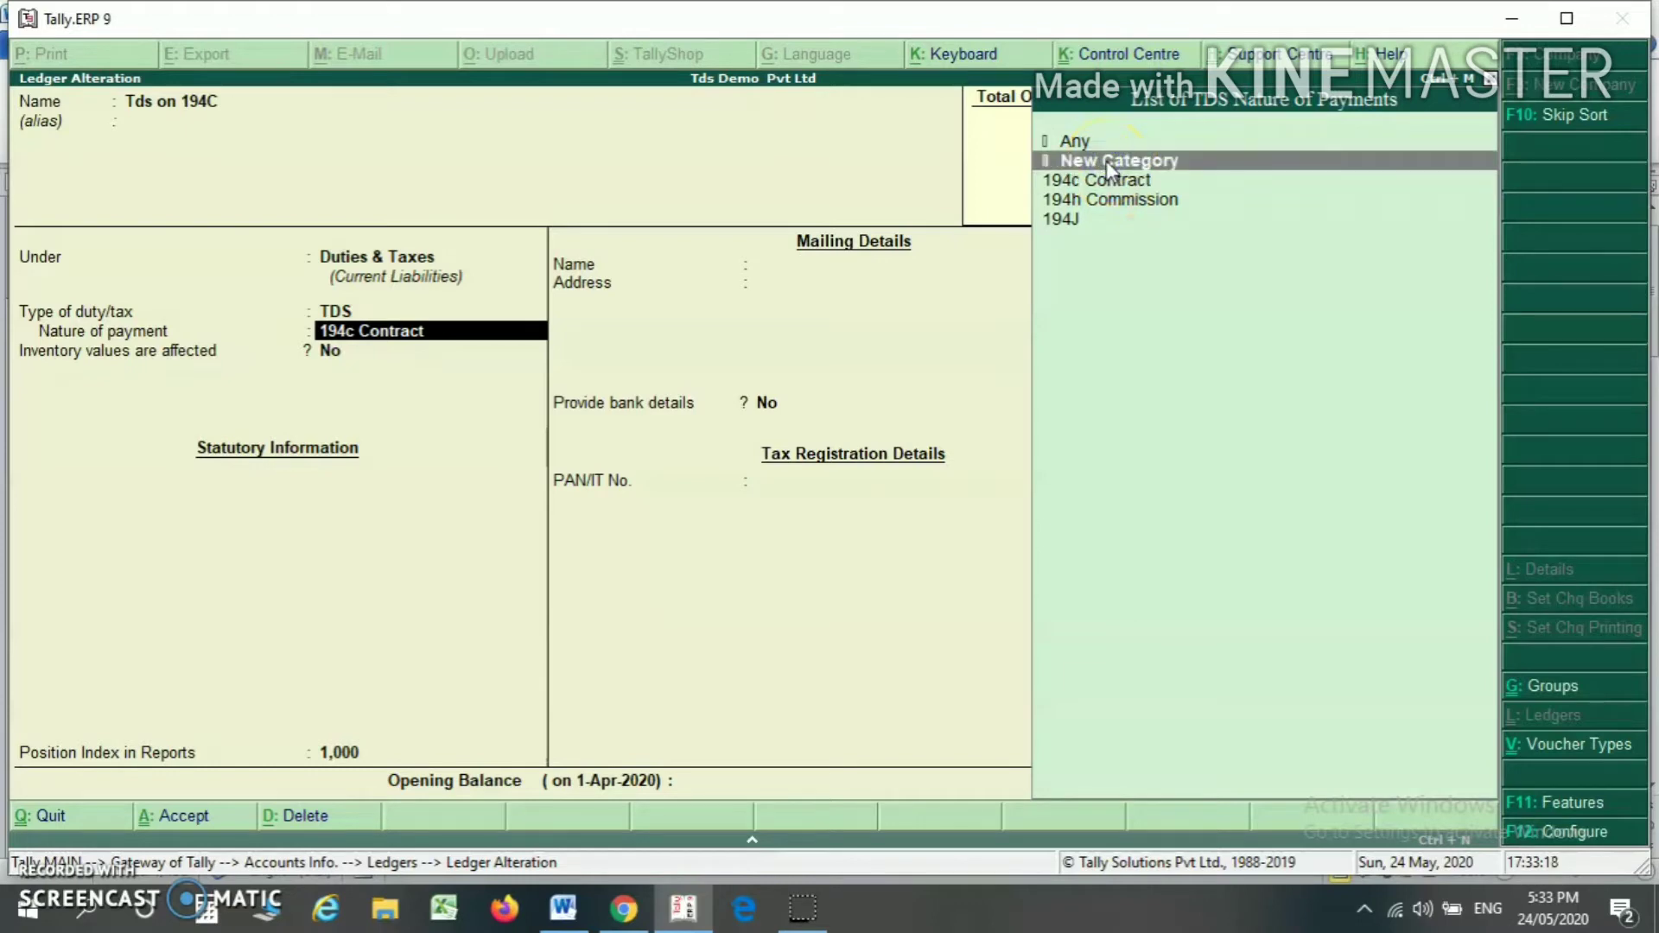
click(1109, 164)
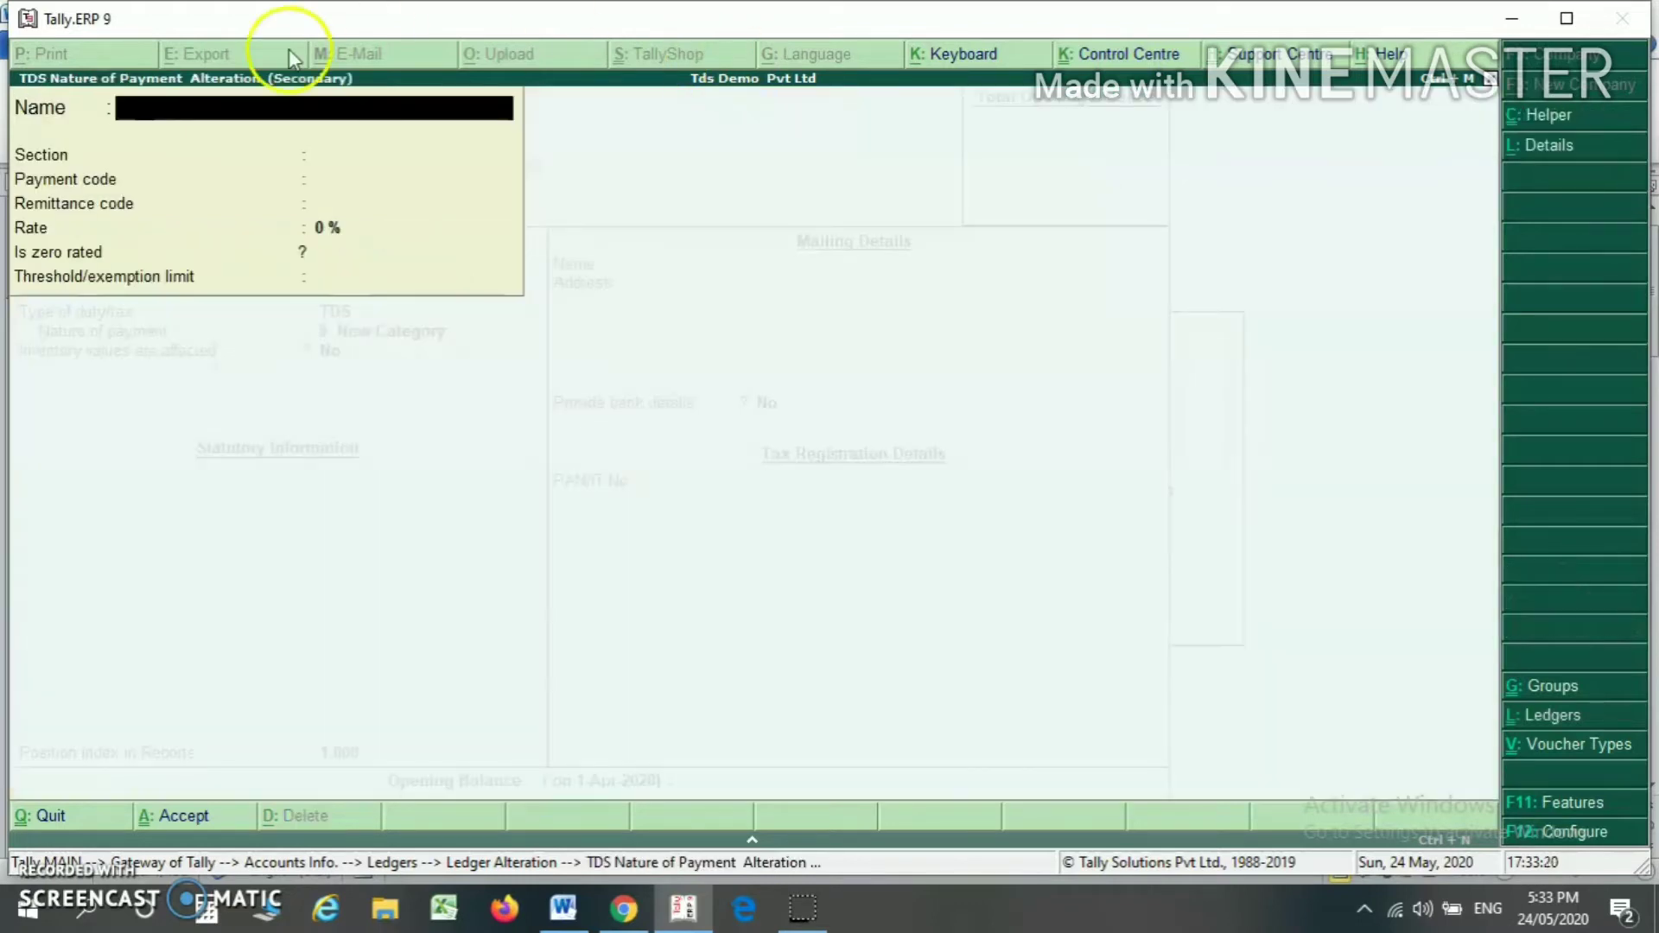
click(154, 121)
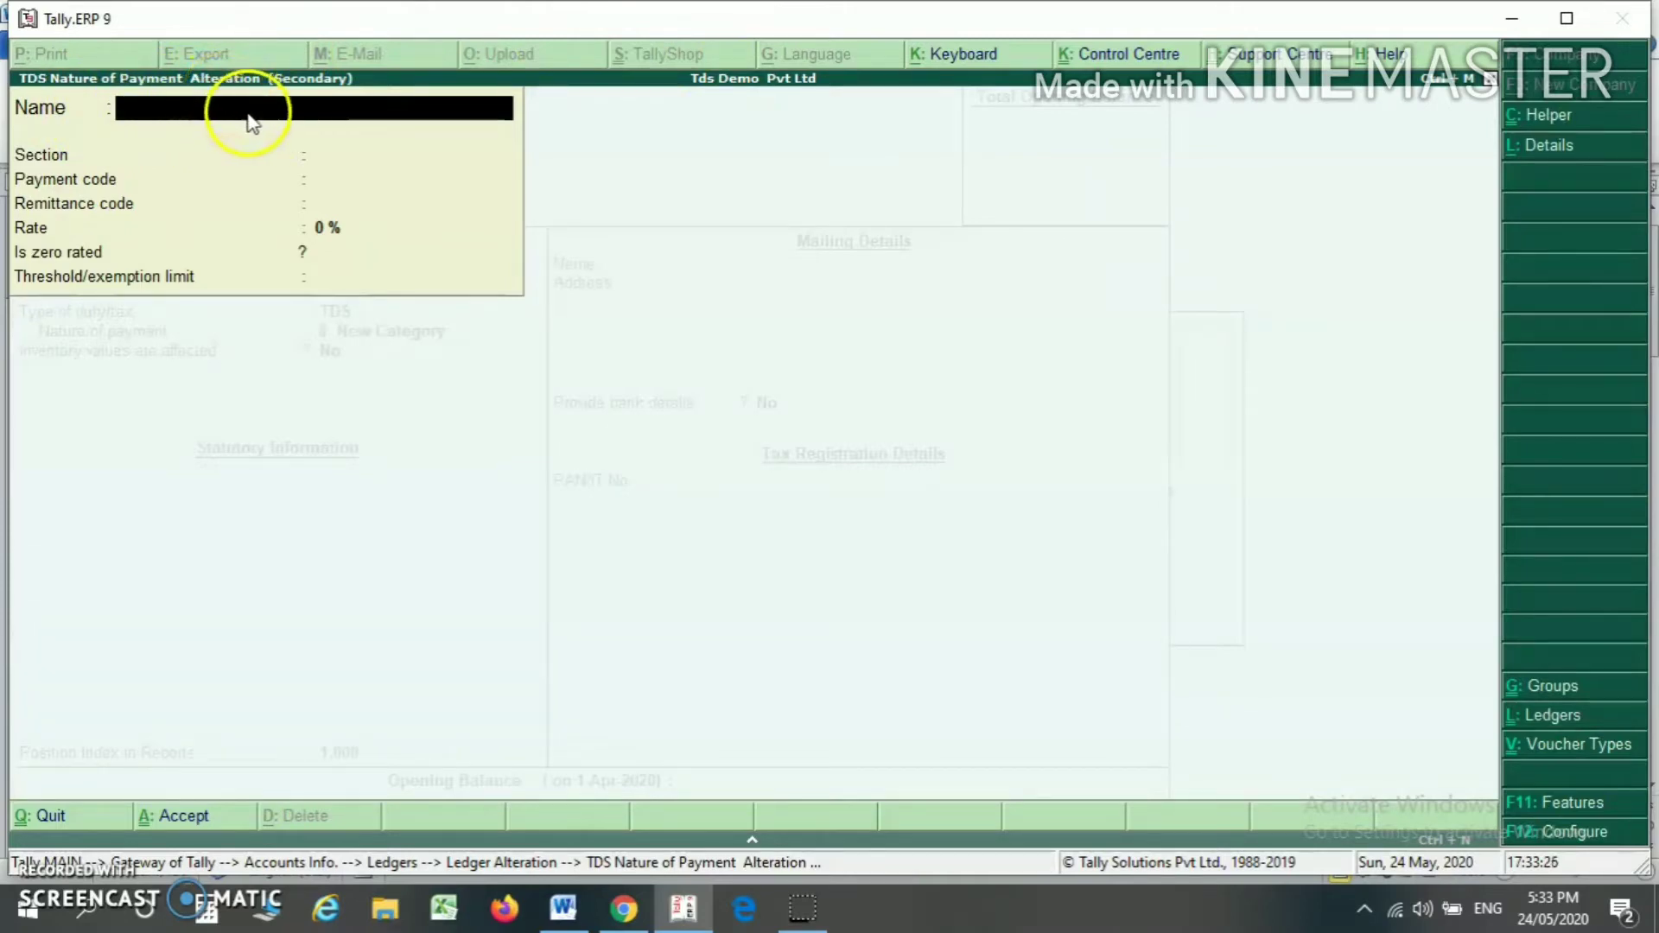
key(Escape)
key(y)
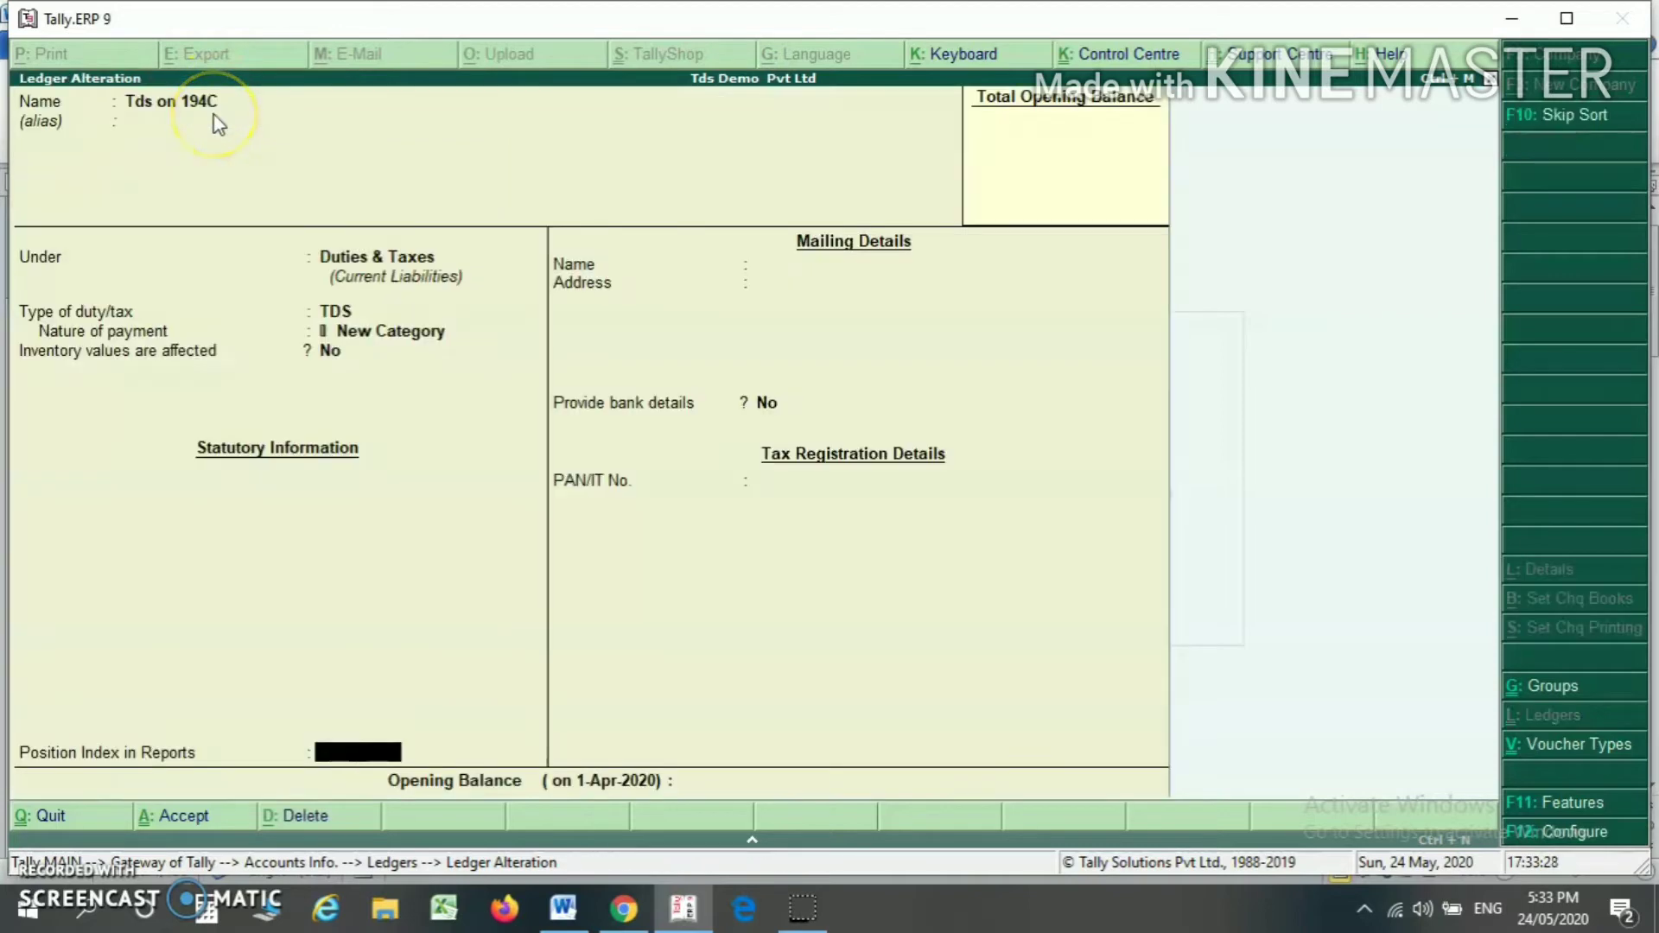
key(Escape)
key(y)
key(Return)
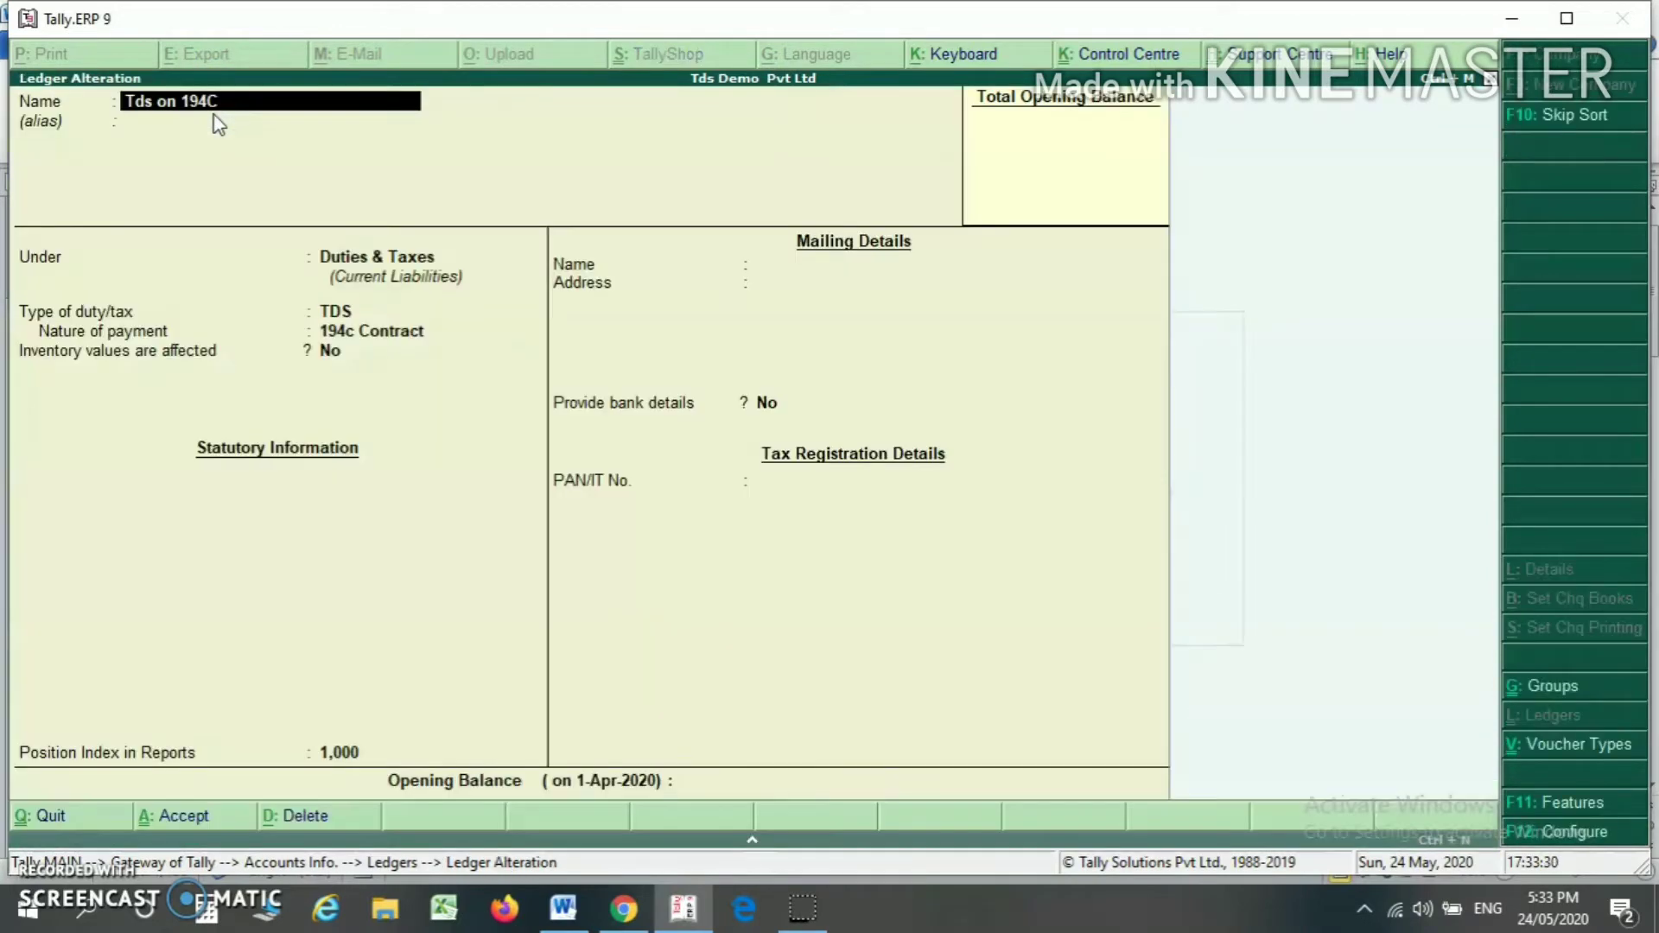
View the blank New Category form for a TDS nature of payment and leave it without creating one.
click(355, 338)
key(Up)
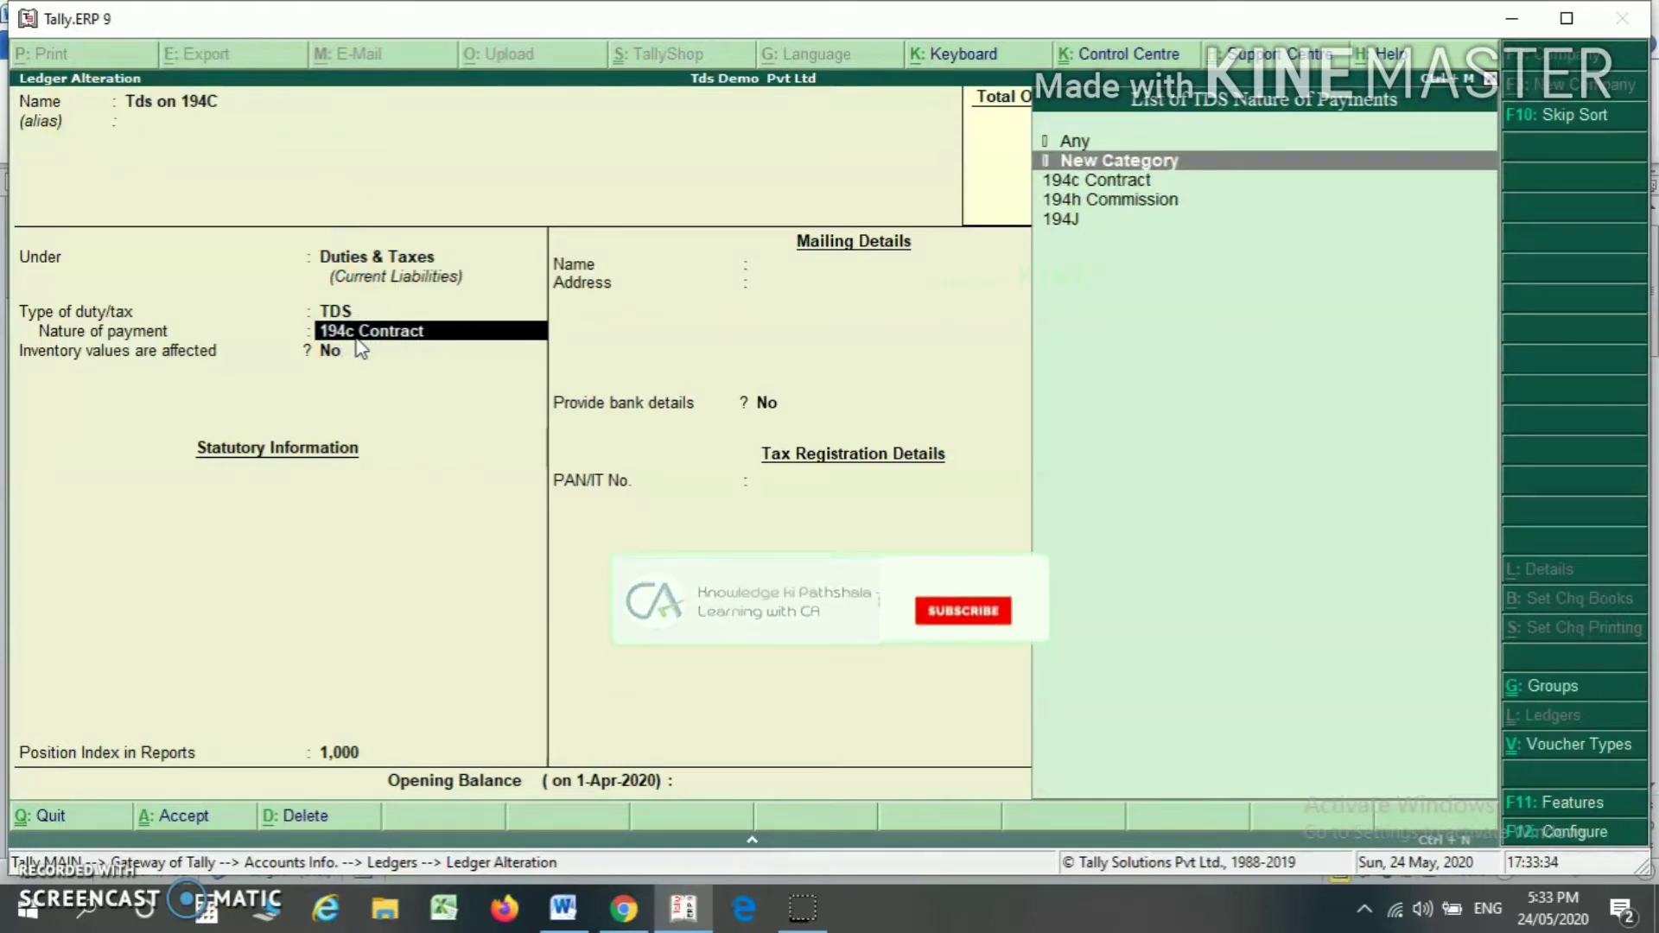
key(Return)
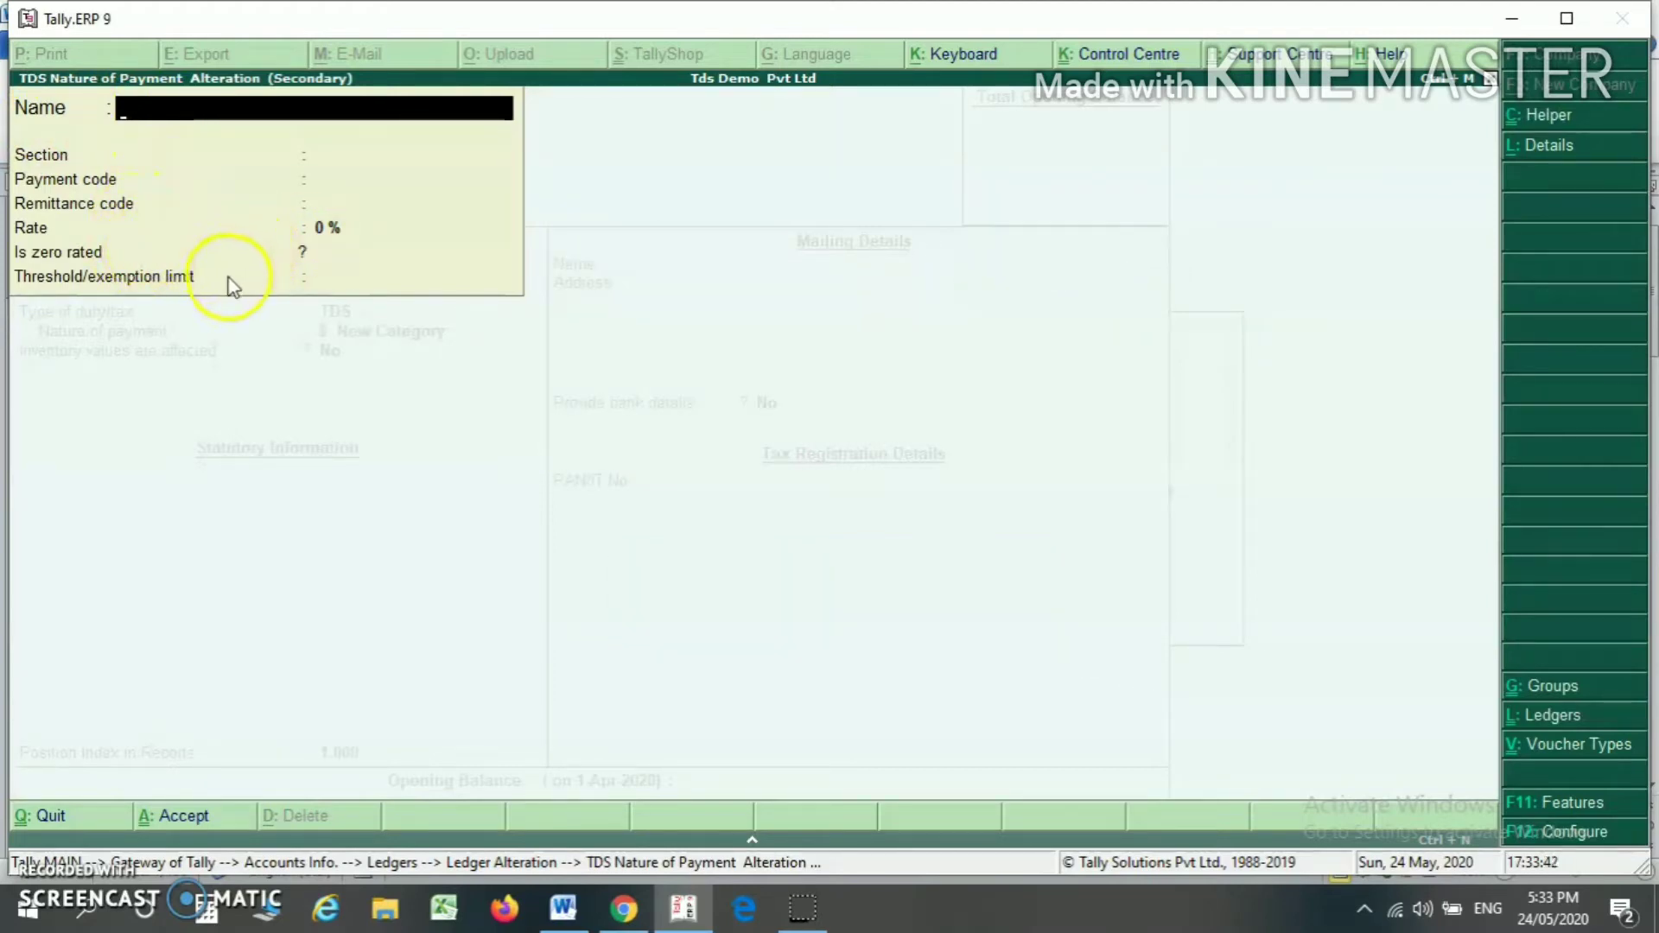
key(Escape)
key(Return)
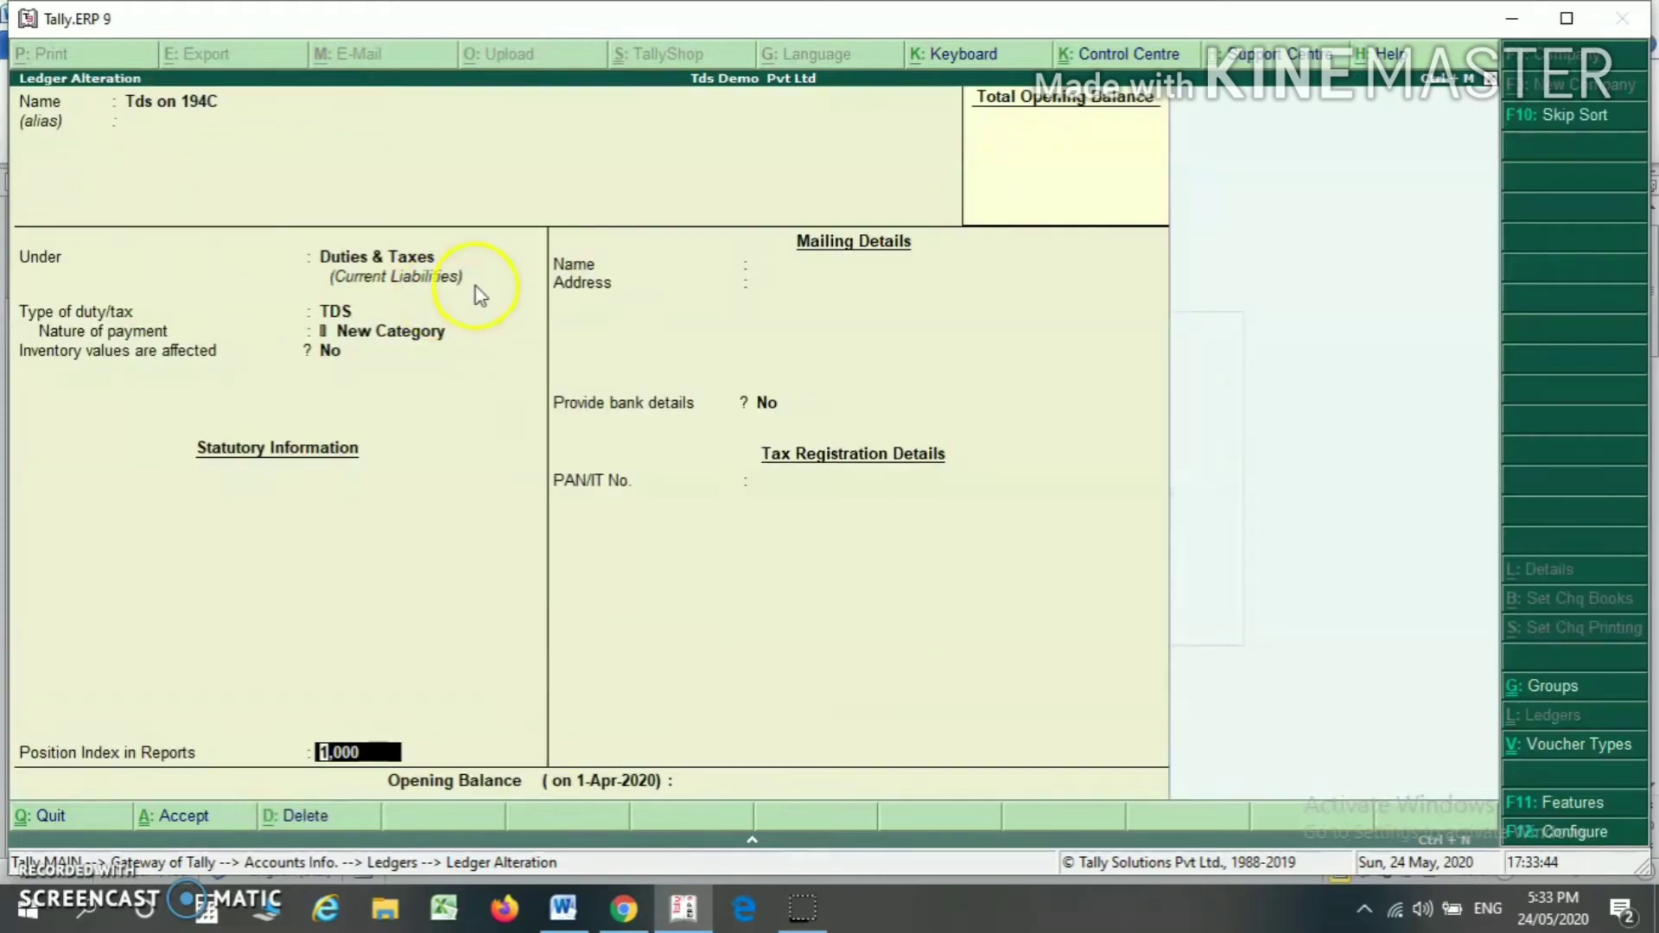
Set the ledger's nature of payment to 194c Contract and open that nature of payment for alteration.
key(Down)
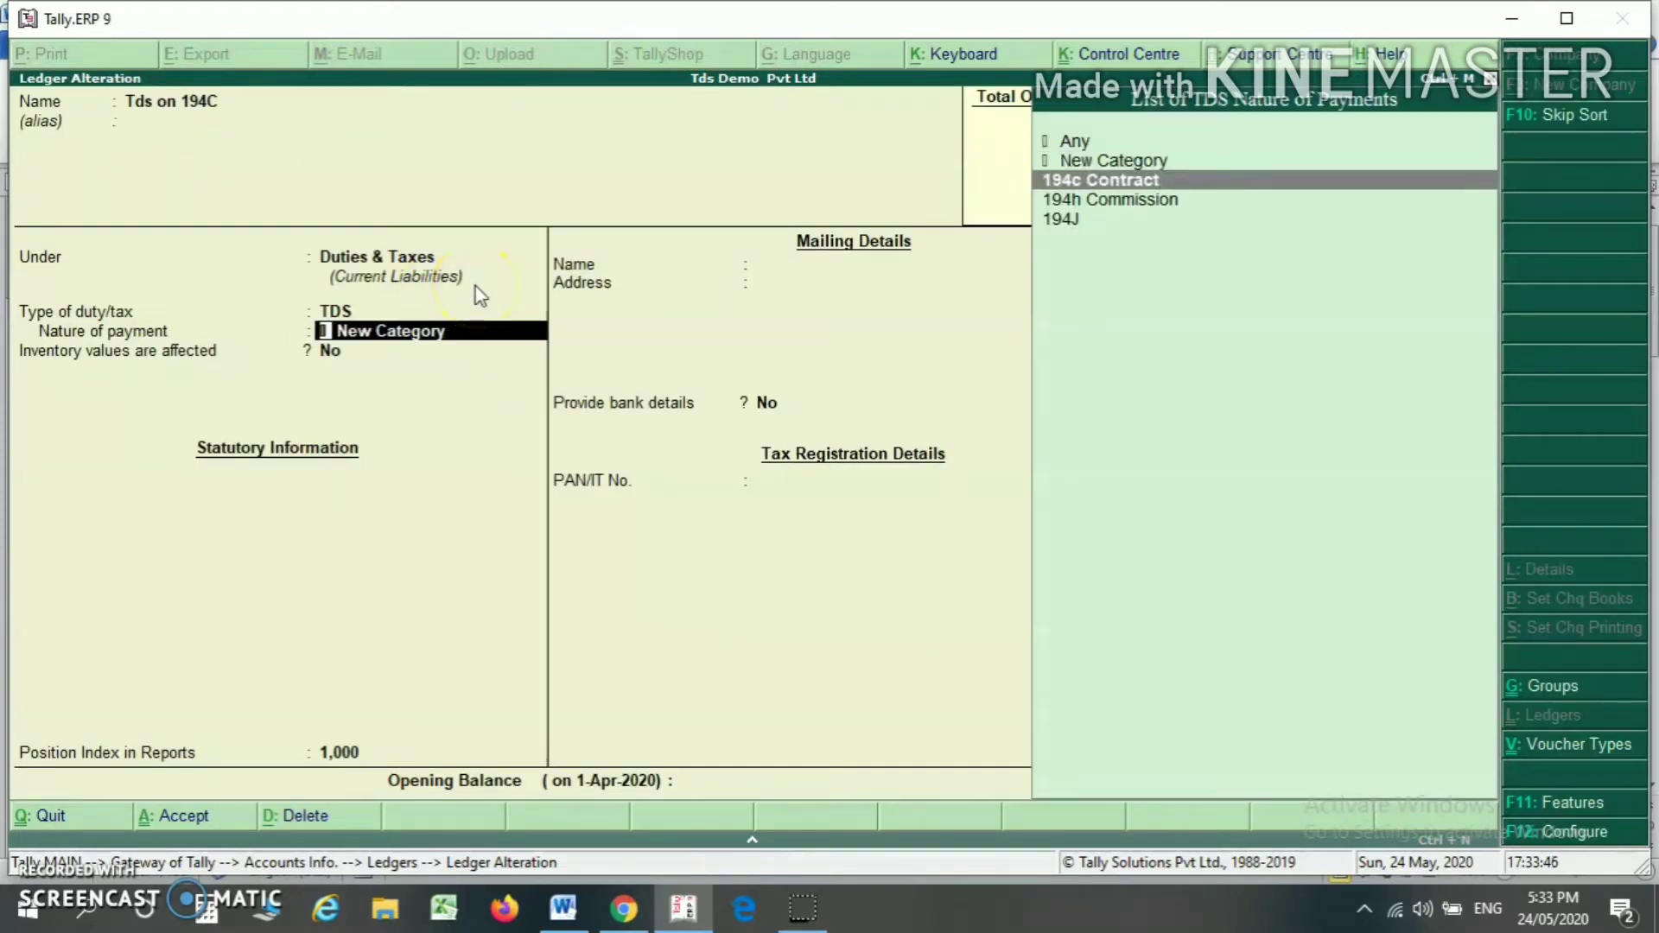
key(Return)
key(BackSpace)
key(ctrl+Return)
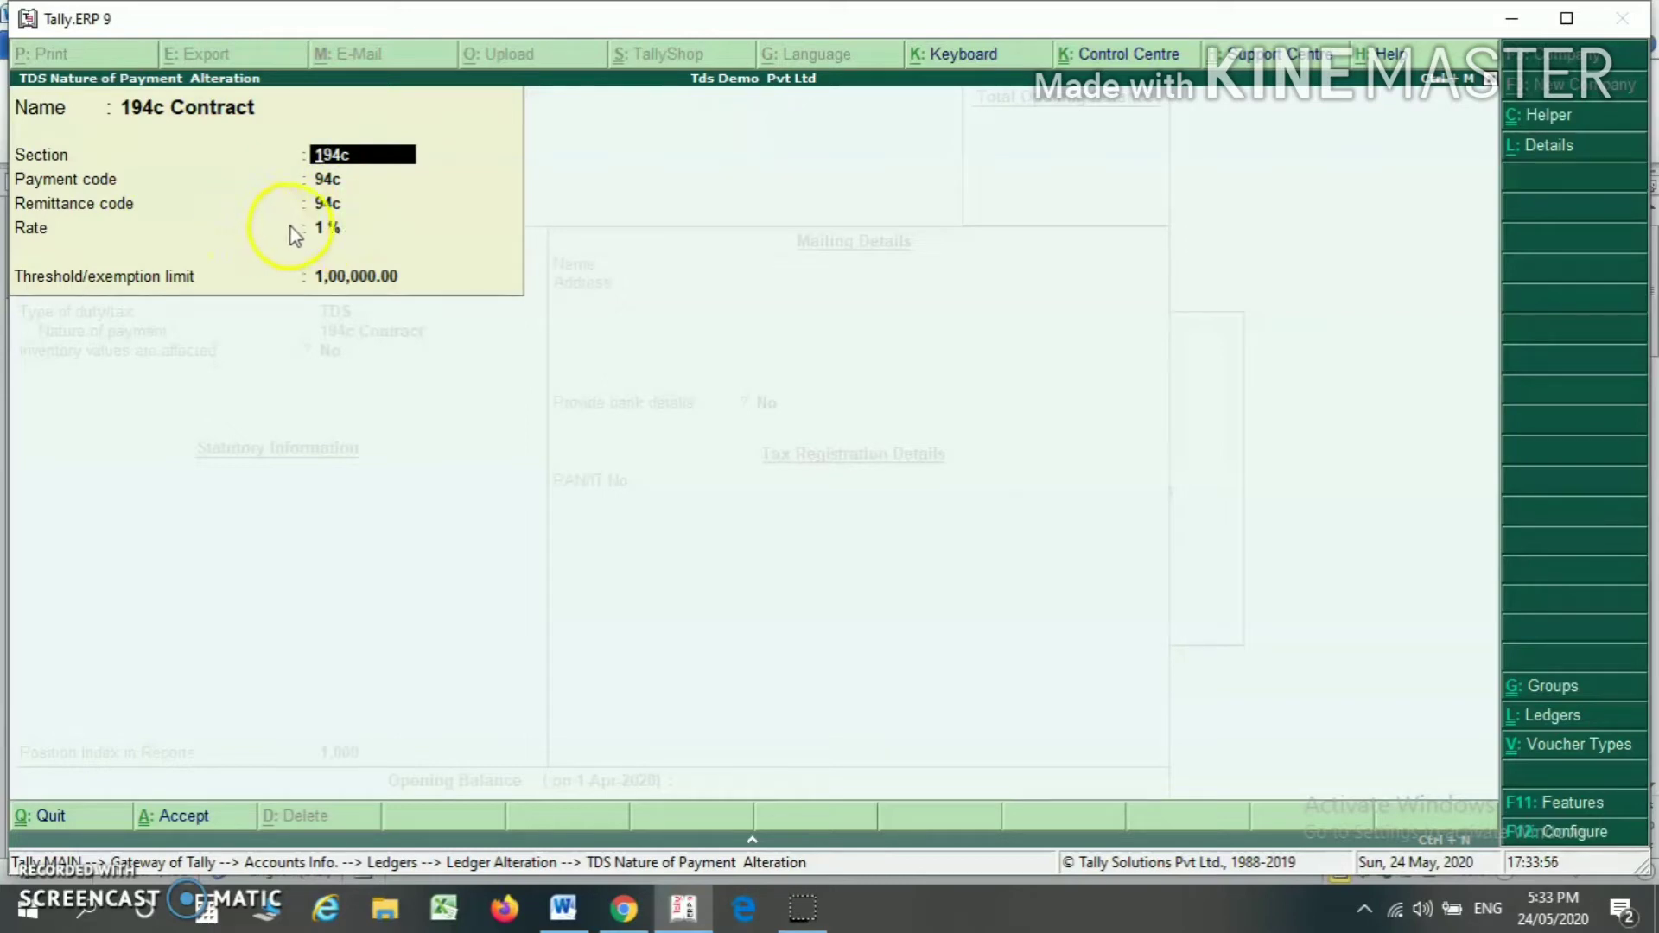
Check the threshold limit of the 194c Contract nature of payment, and leave it and the Tds on 194C ledger without saving.
click(337, 290)
key(Escape)
key(y)
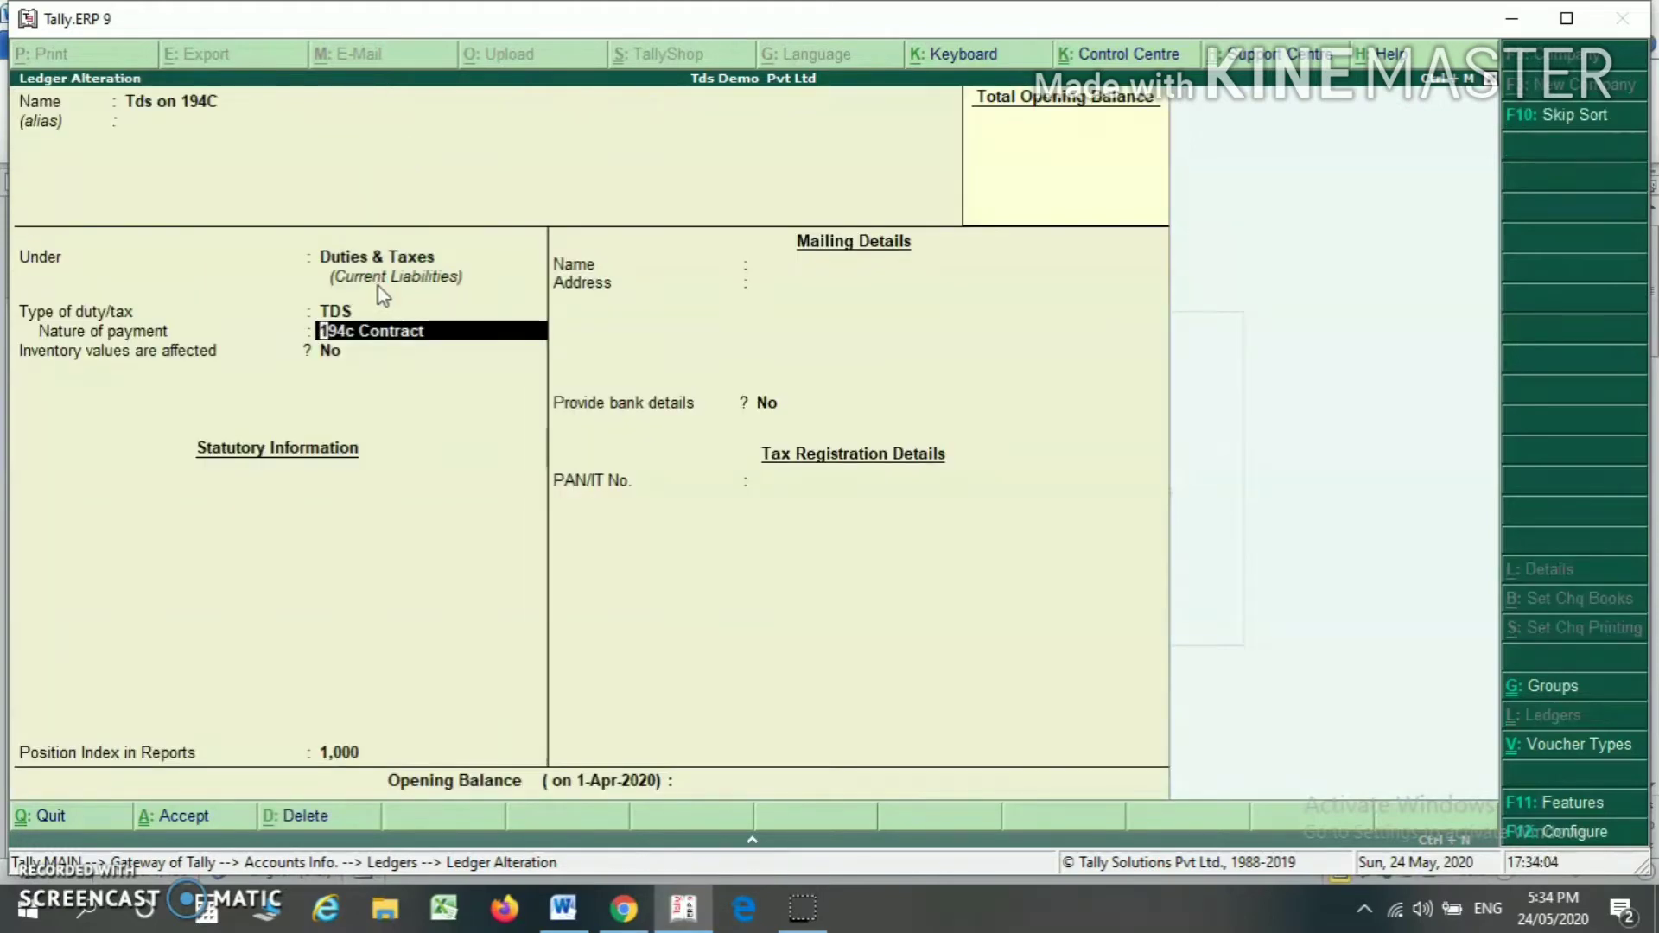
key(Return)
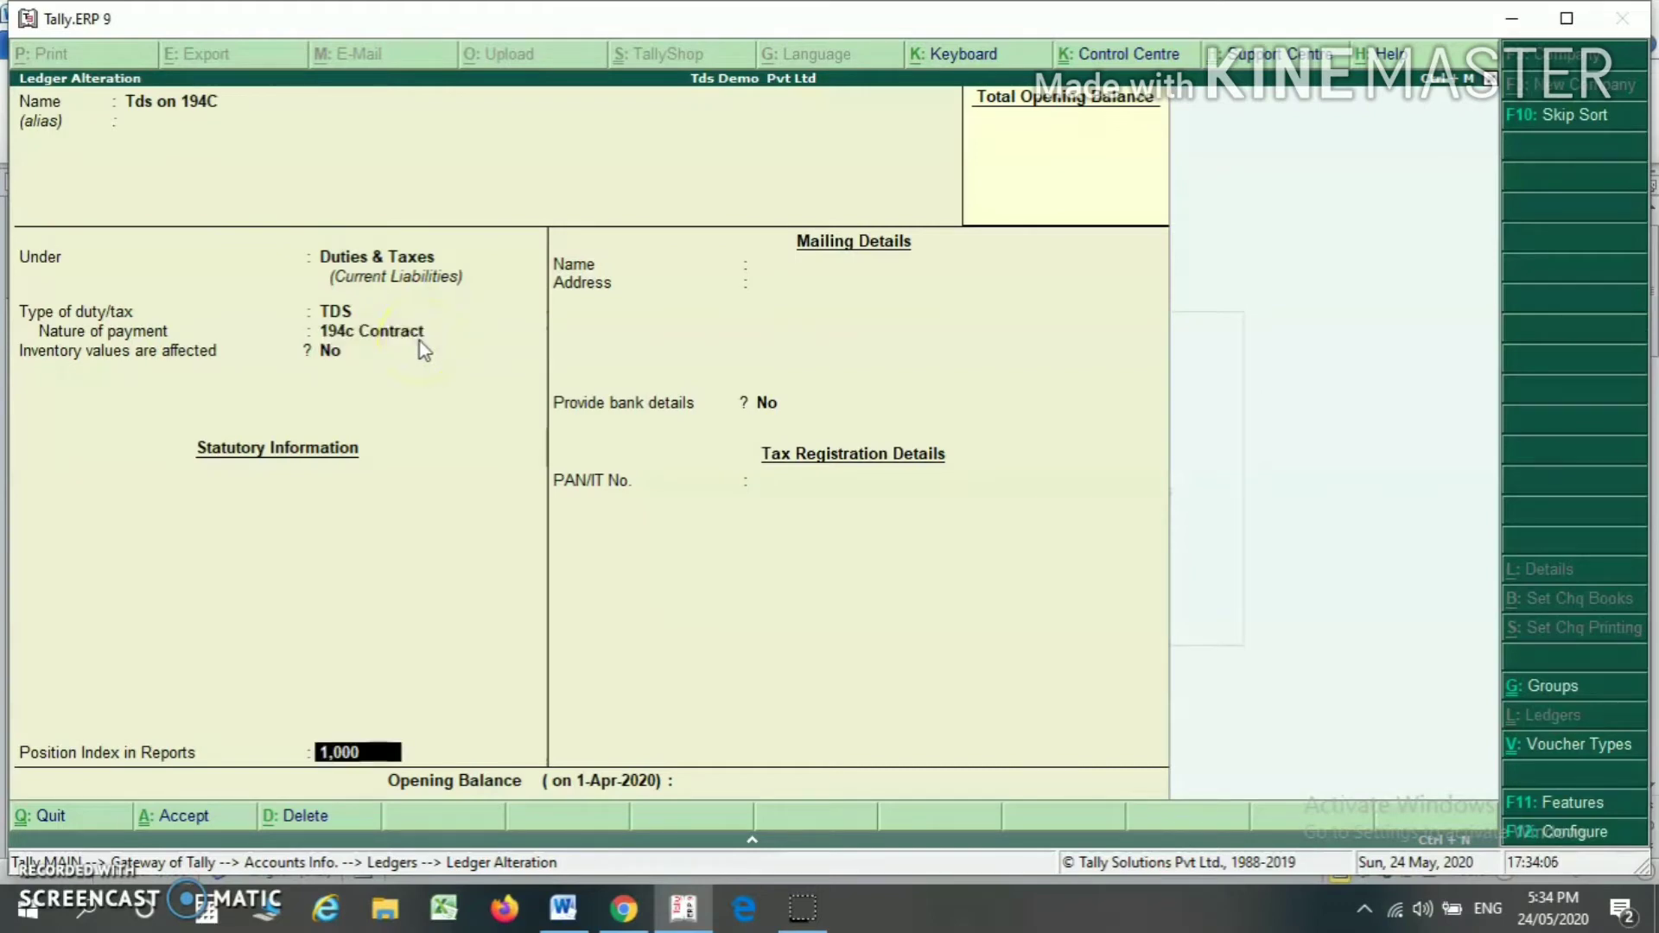
key(Return)
key(Escape)
key(y)
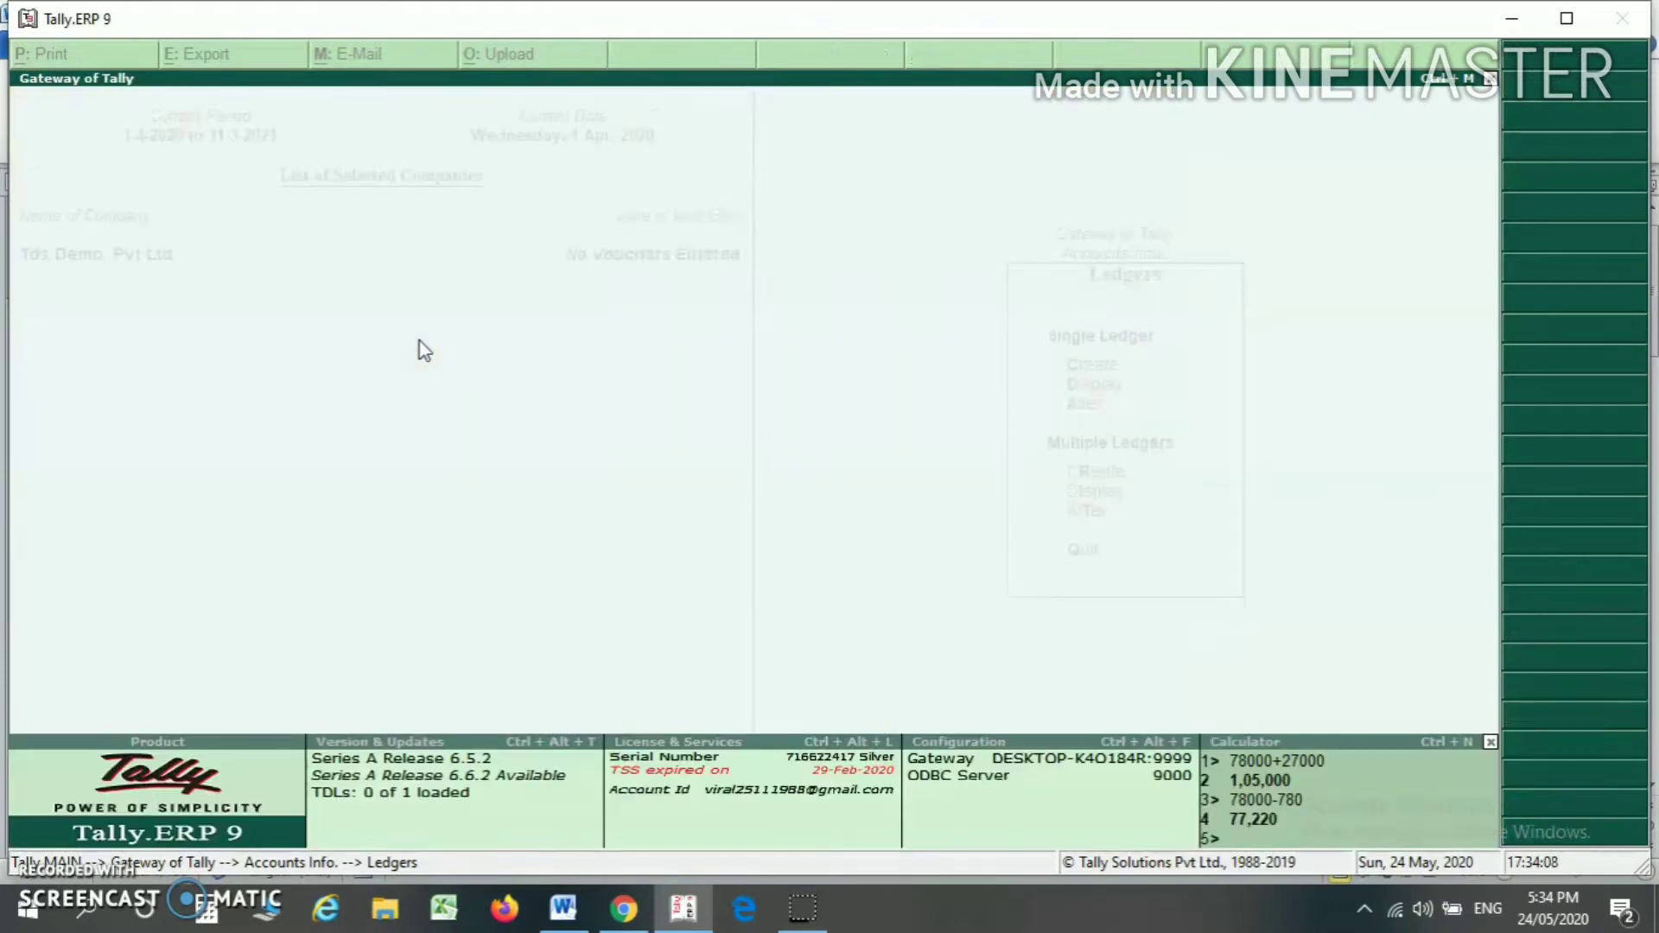
Open the TDS on 194J ledger for alteration and go through its details to the nature of payment, keeping TDS as the duty/tax type.
key(Down)
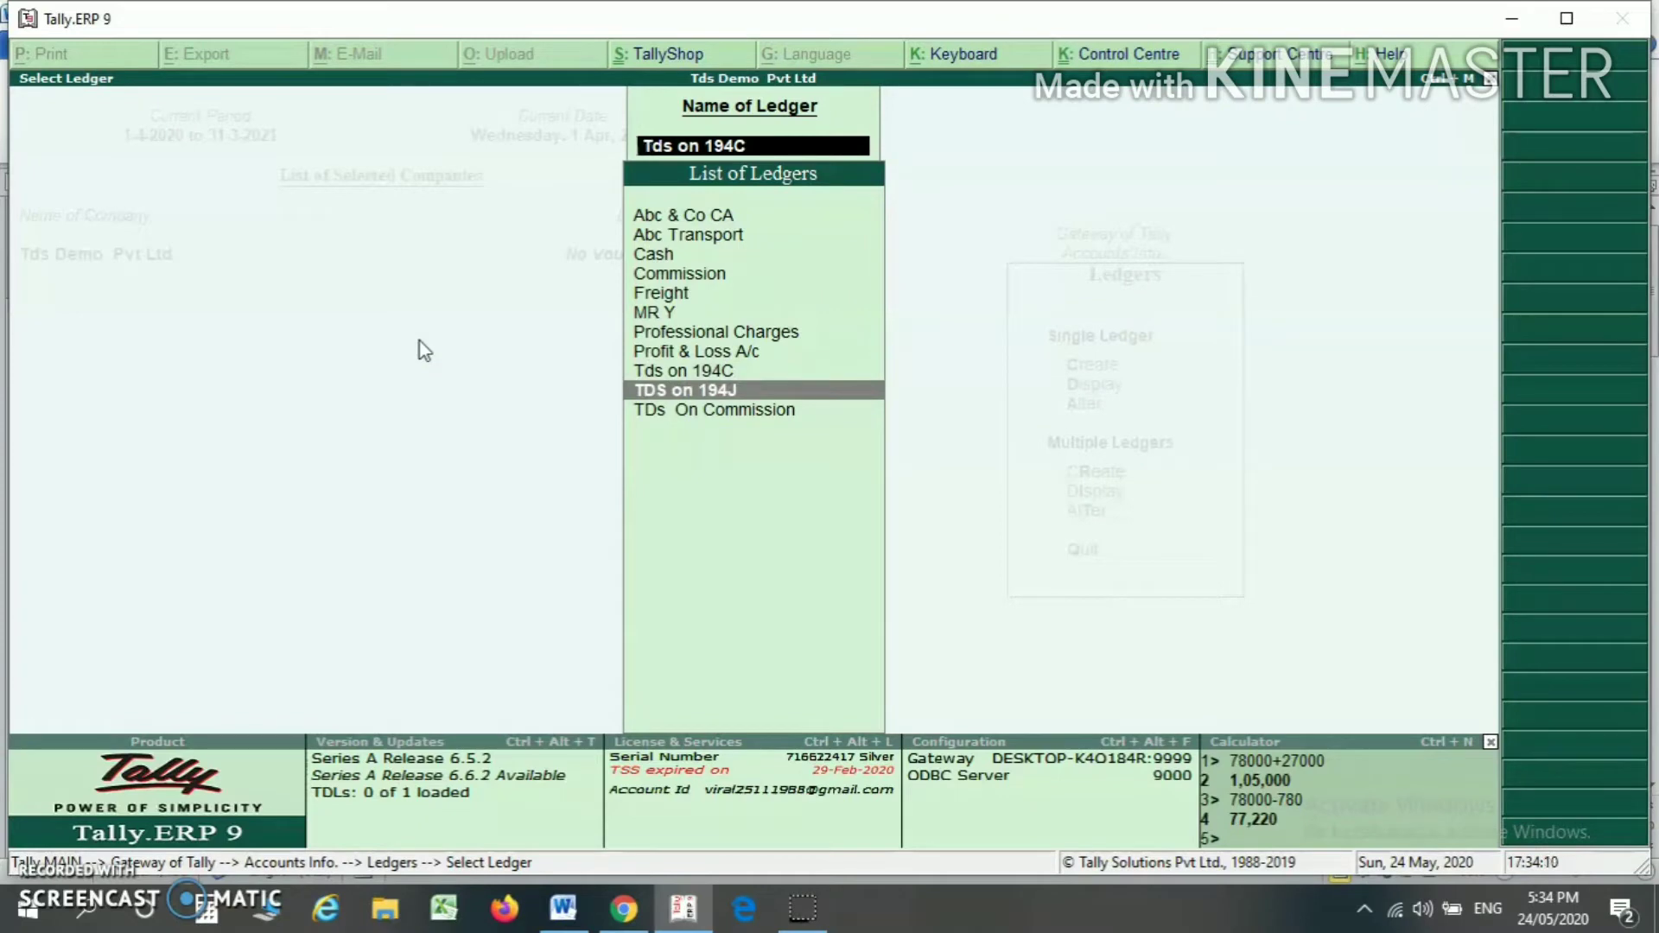
key(Return)
key(Return)
key(Return)
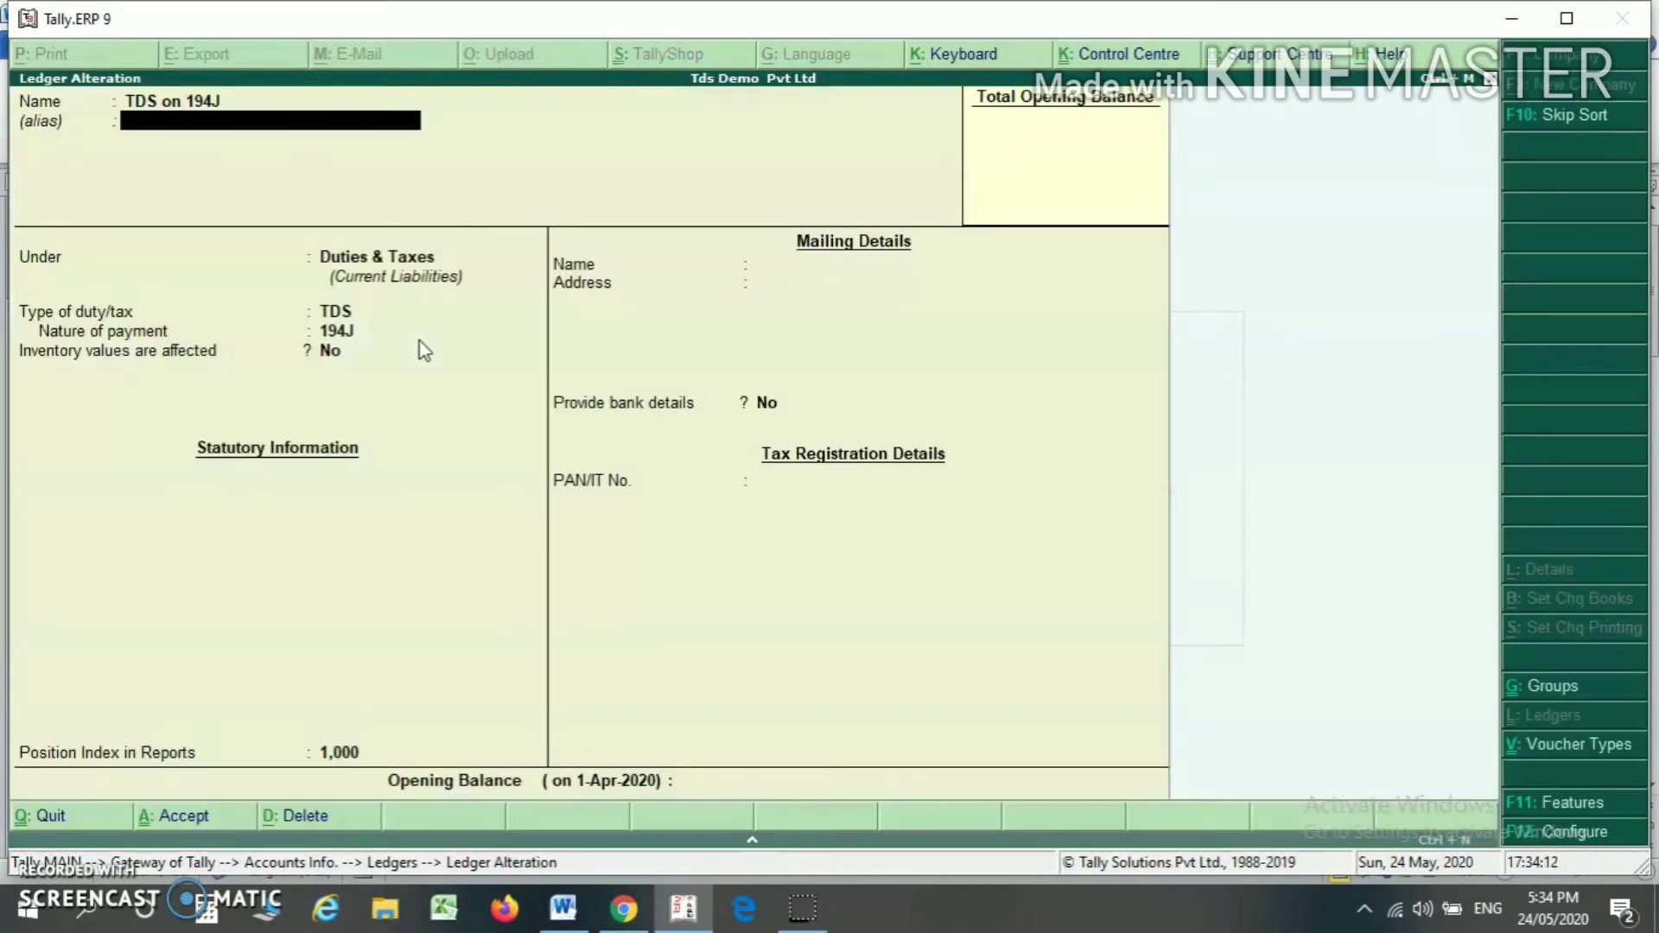
key(Return)
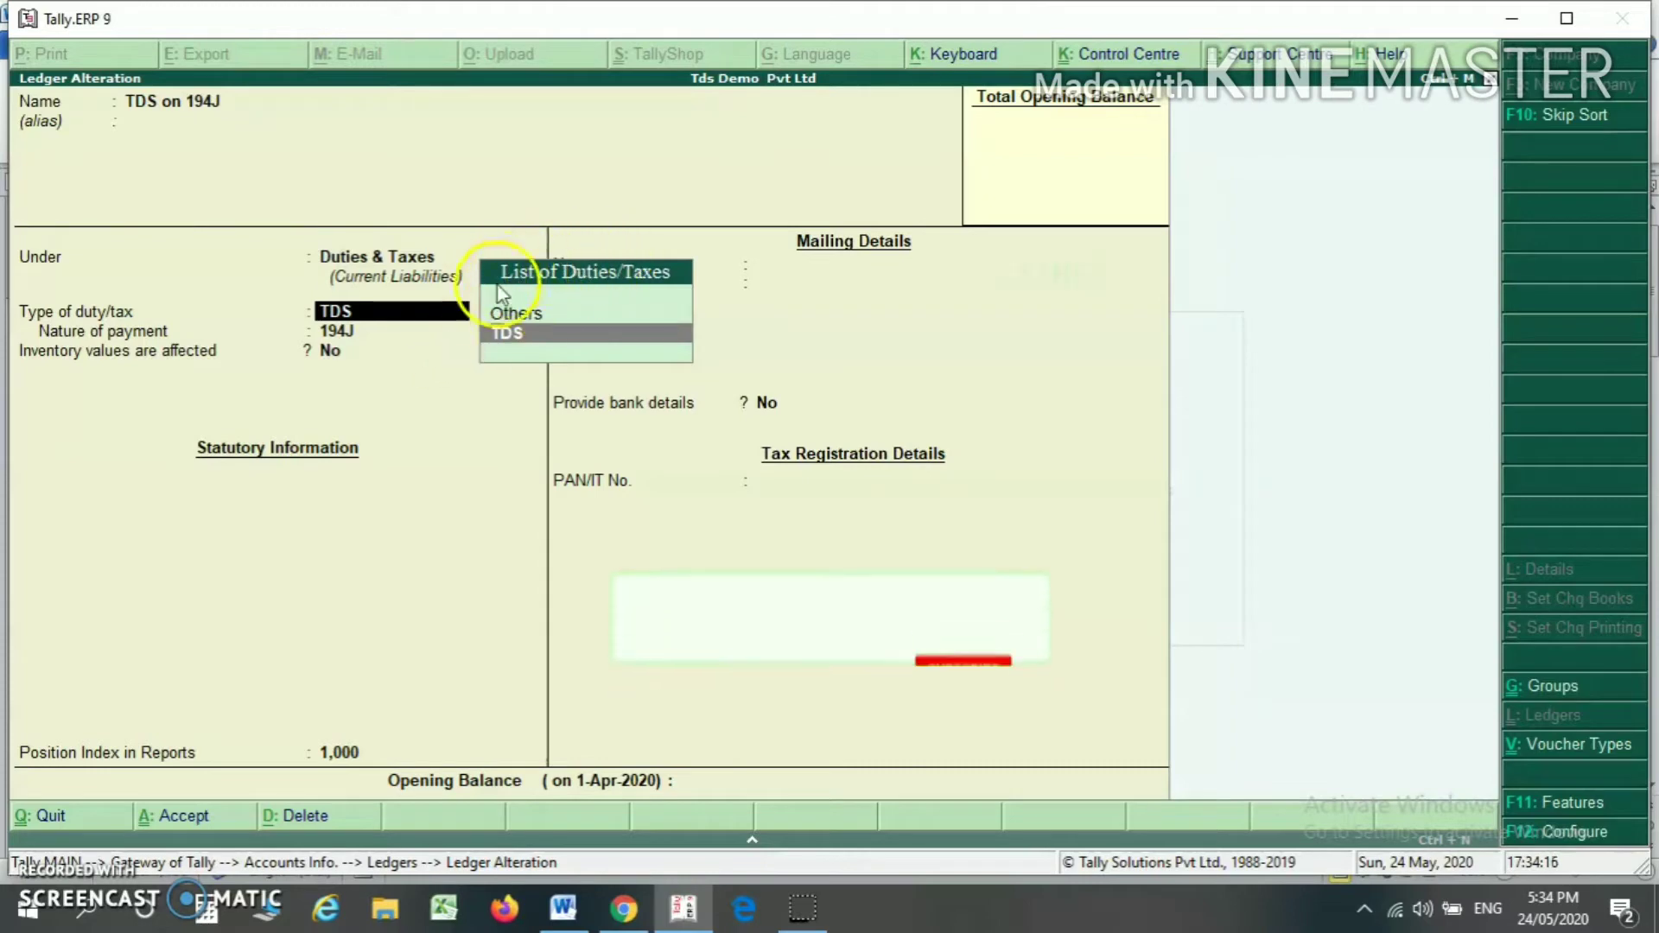
key(Return)
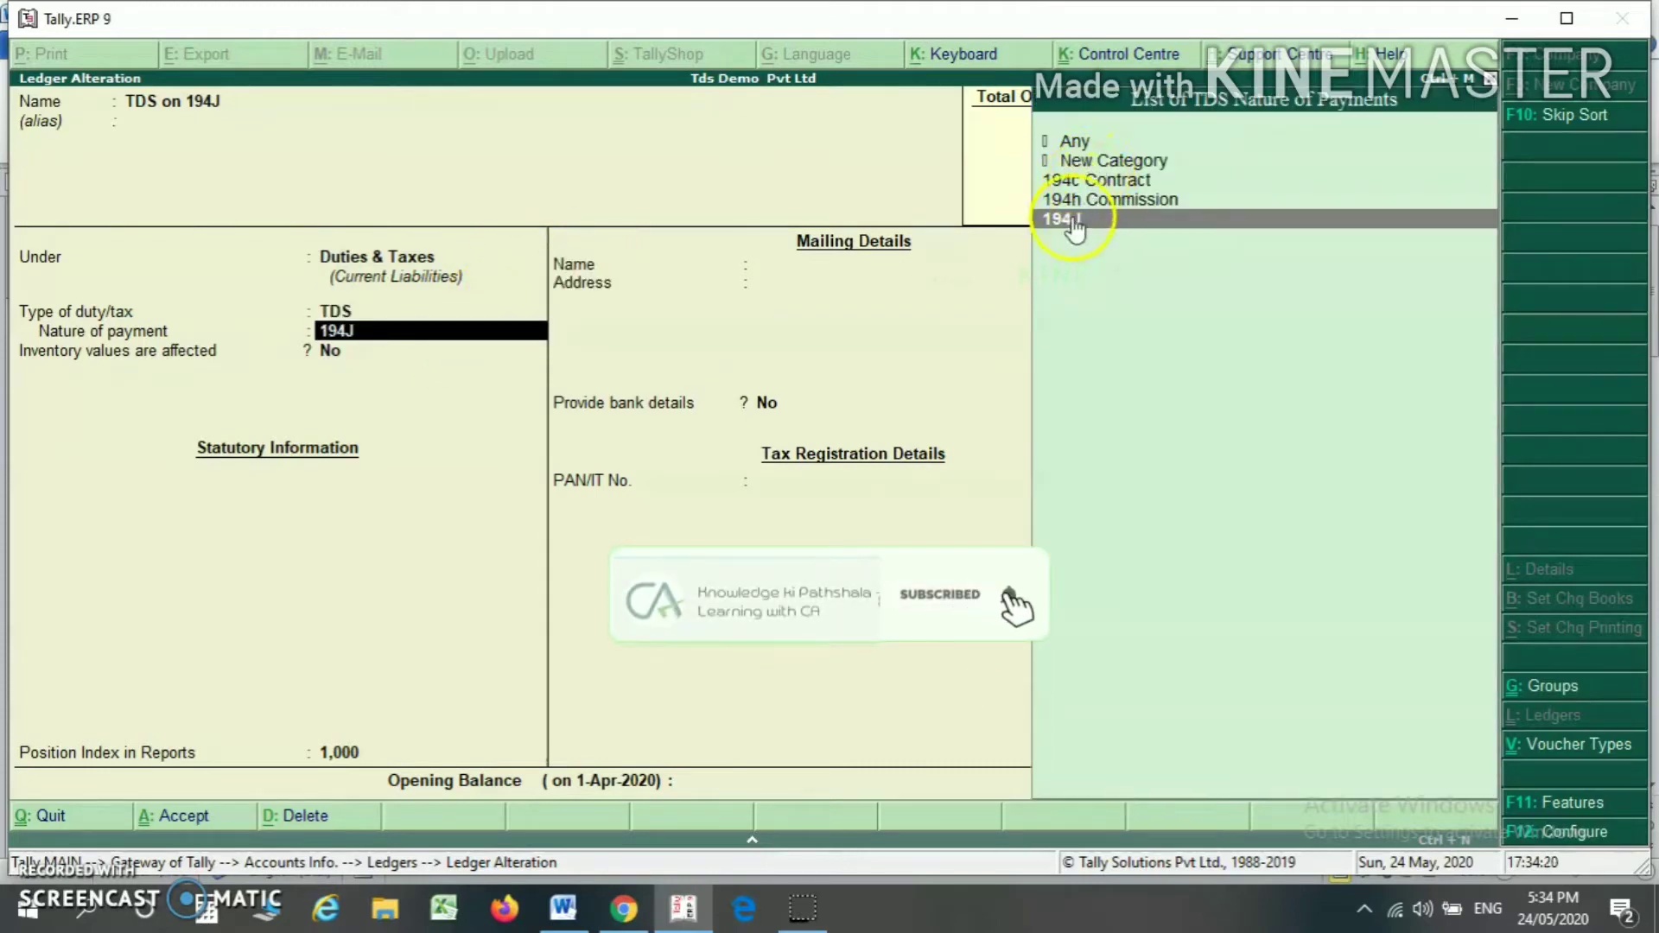
Examine the rate and threshold/exemption limit of the 194J nature of payment, and leave it and its ledger without changes.
key(ctrl+Return)
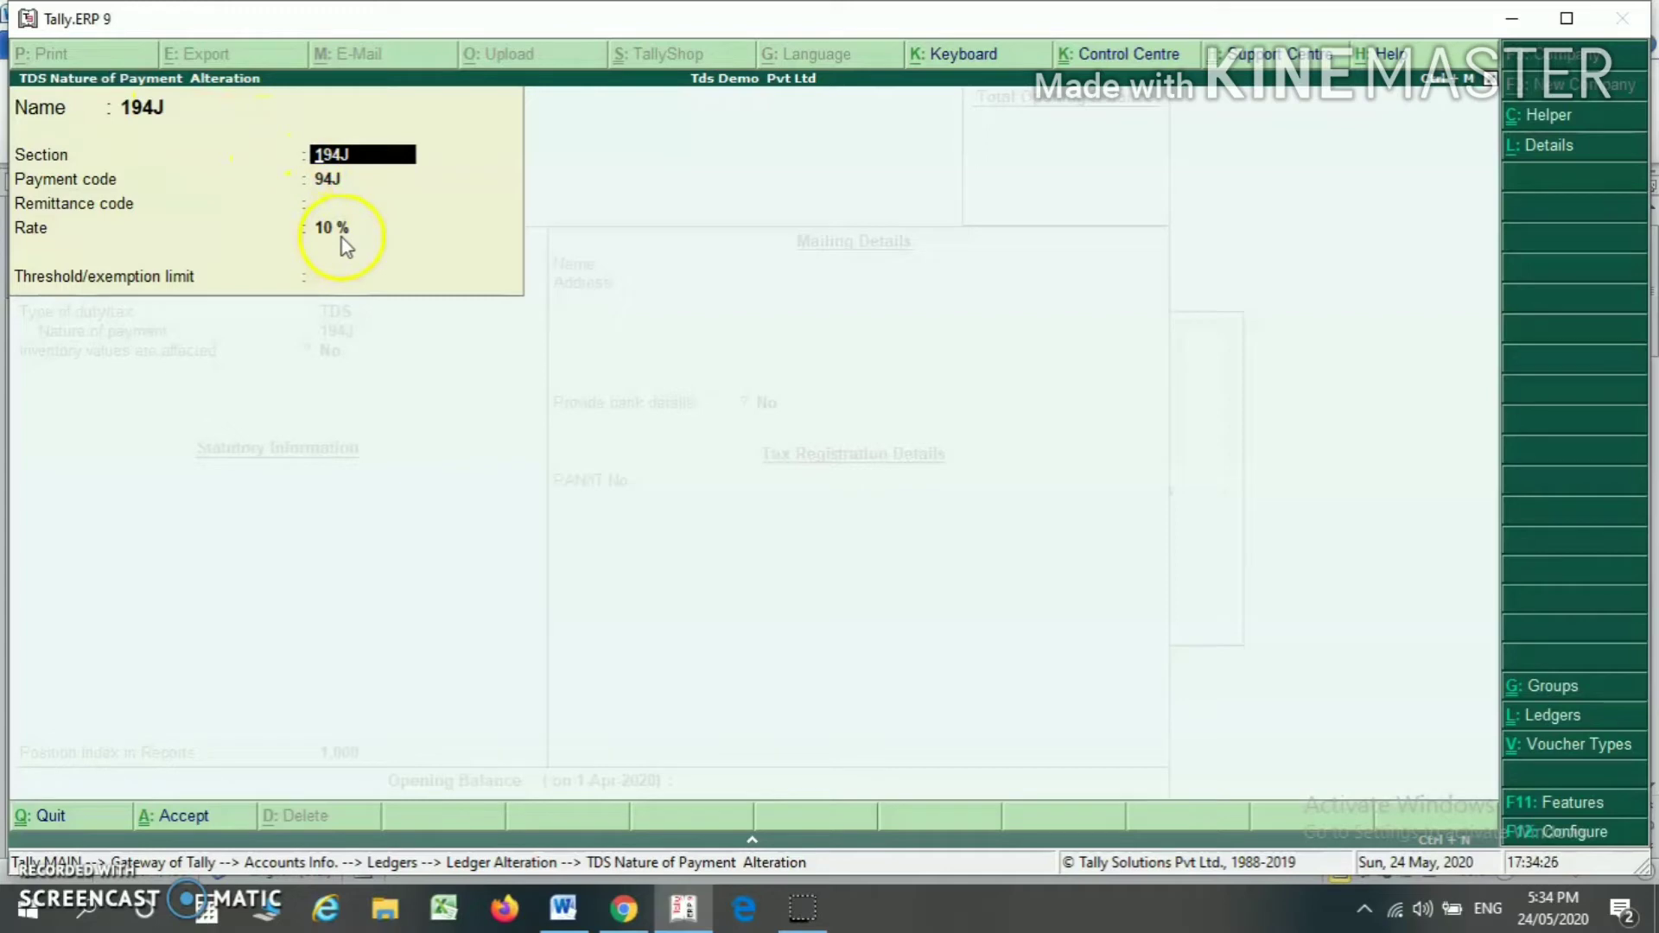
click(302, 284)
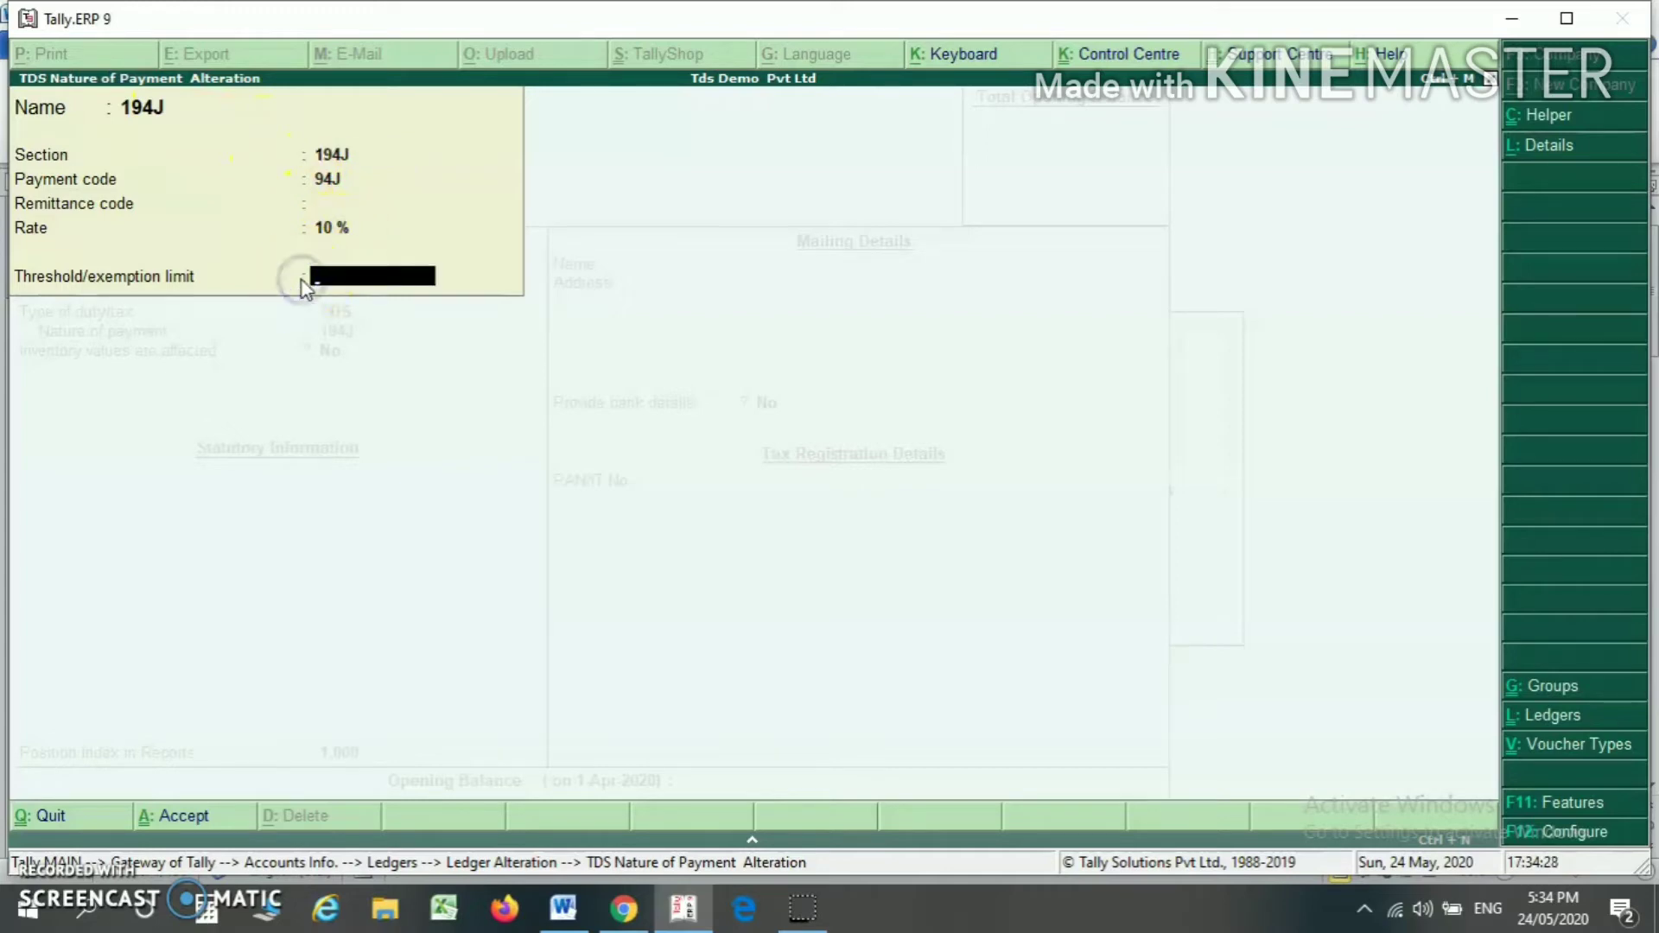
click(473, 284)
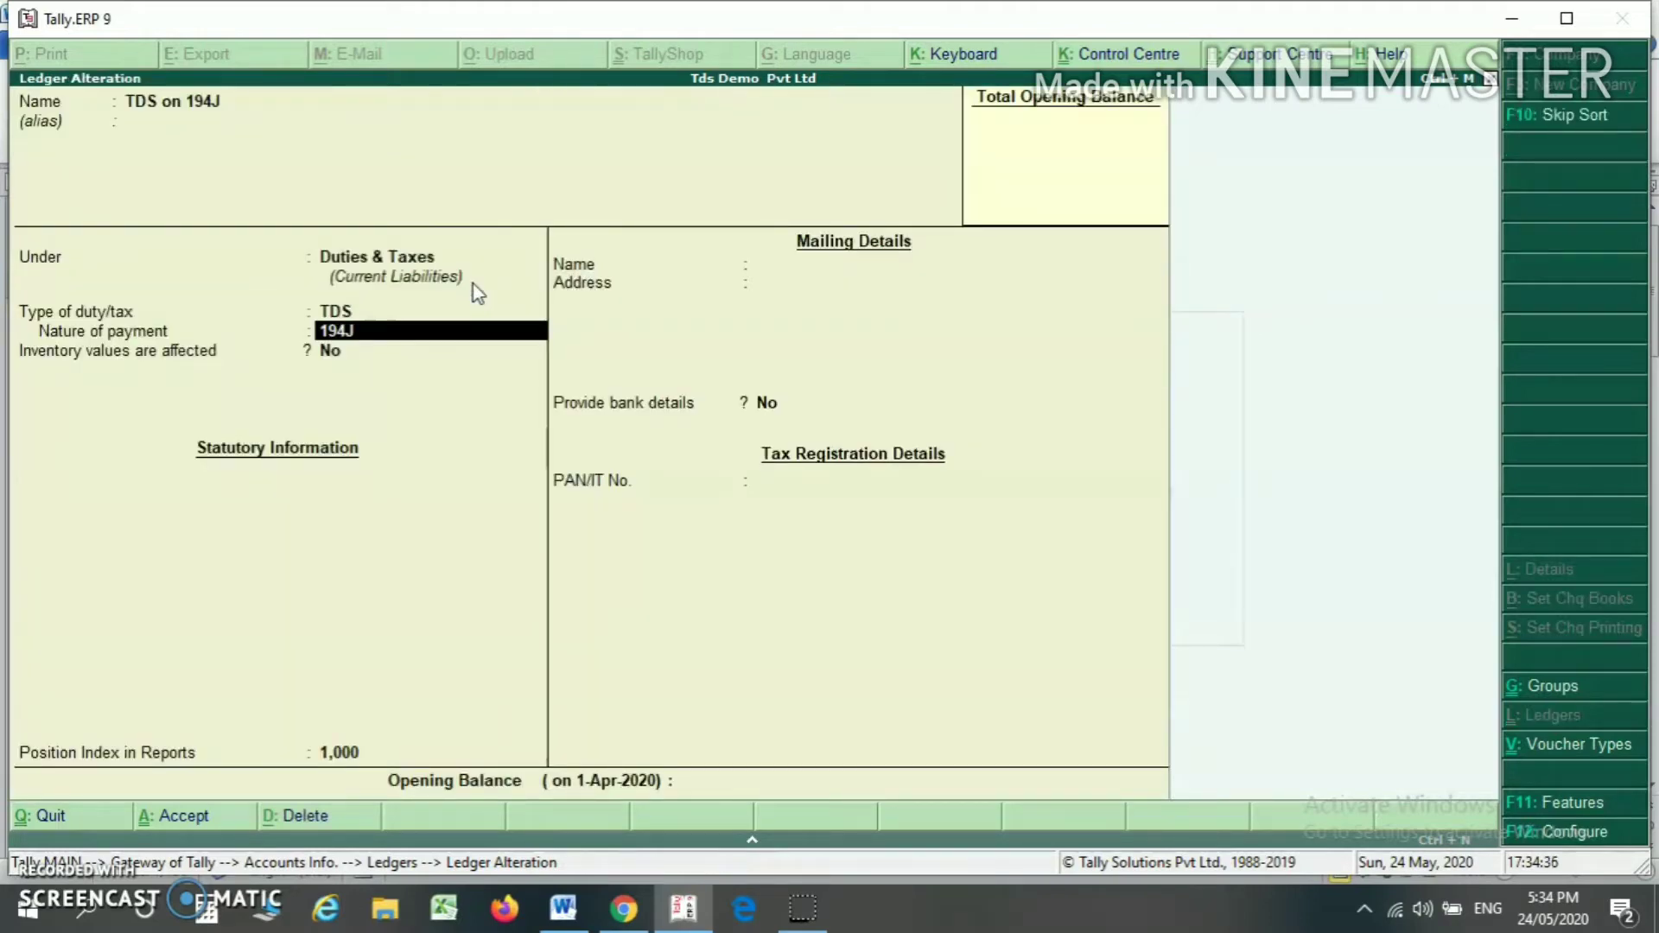
key(ctrl+Return)
click(426, 283)
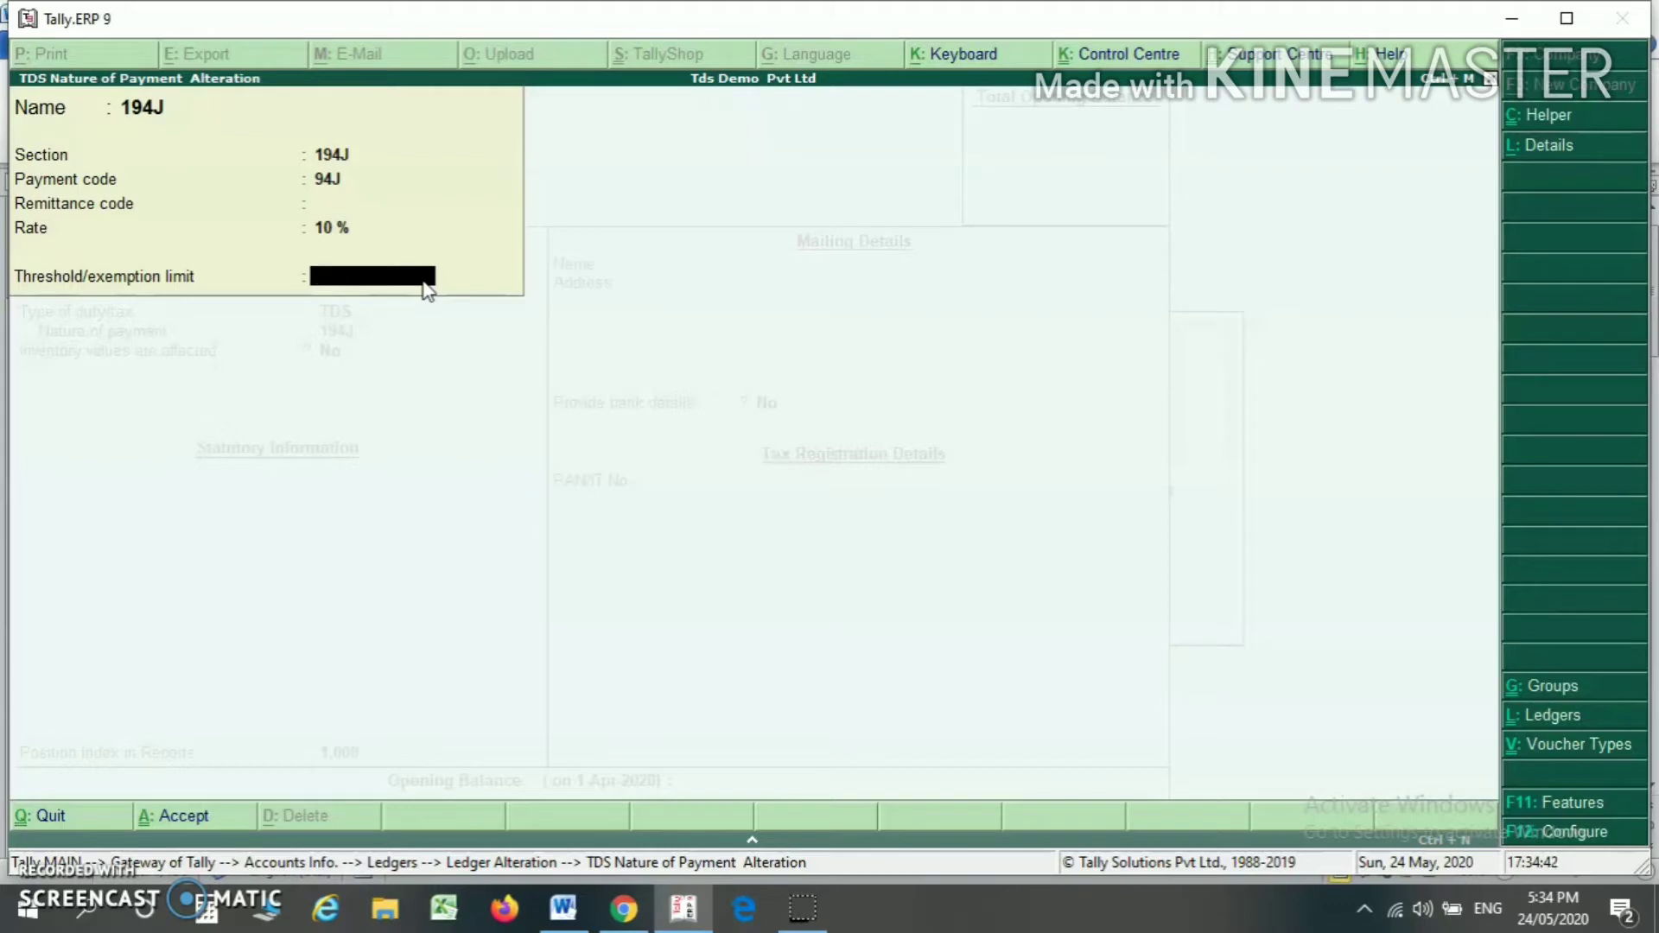
key(Escape)
key(Return)
key(Escape)
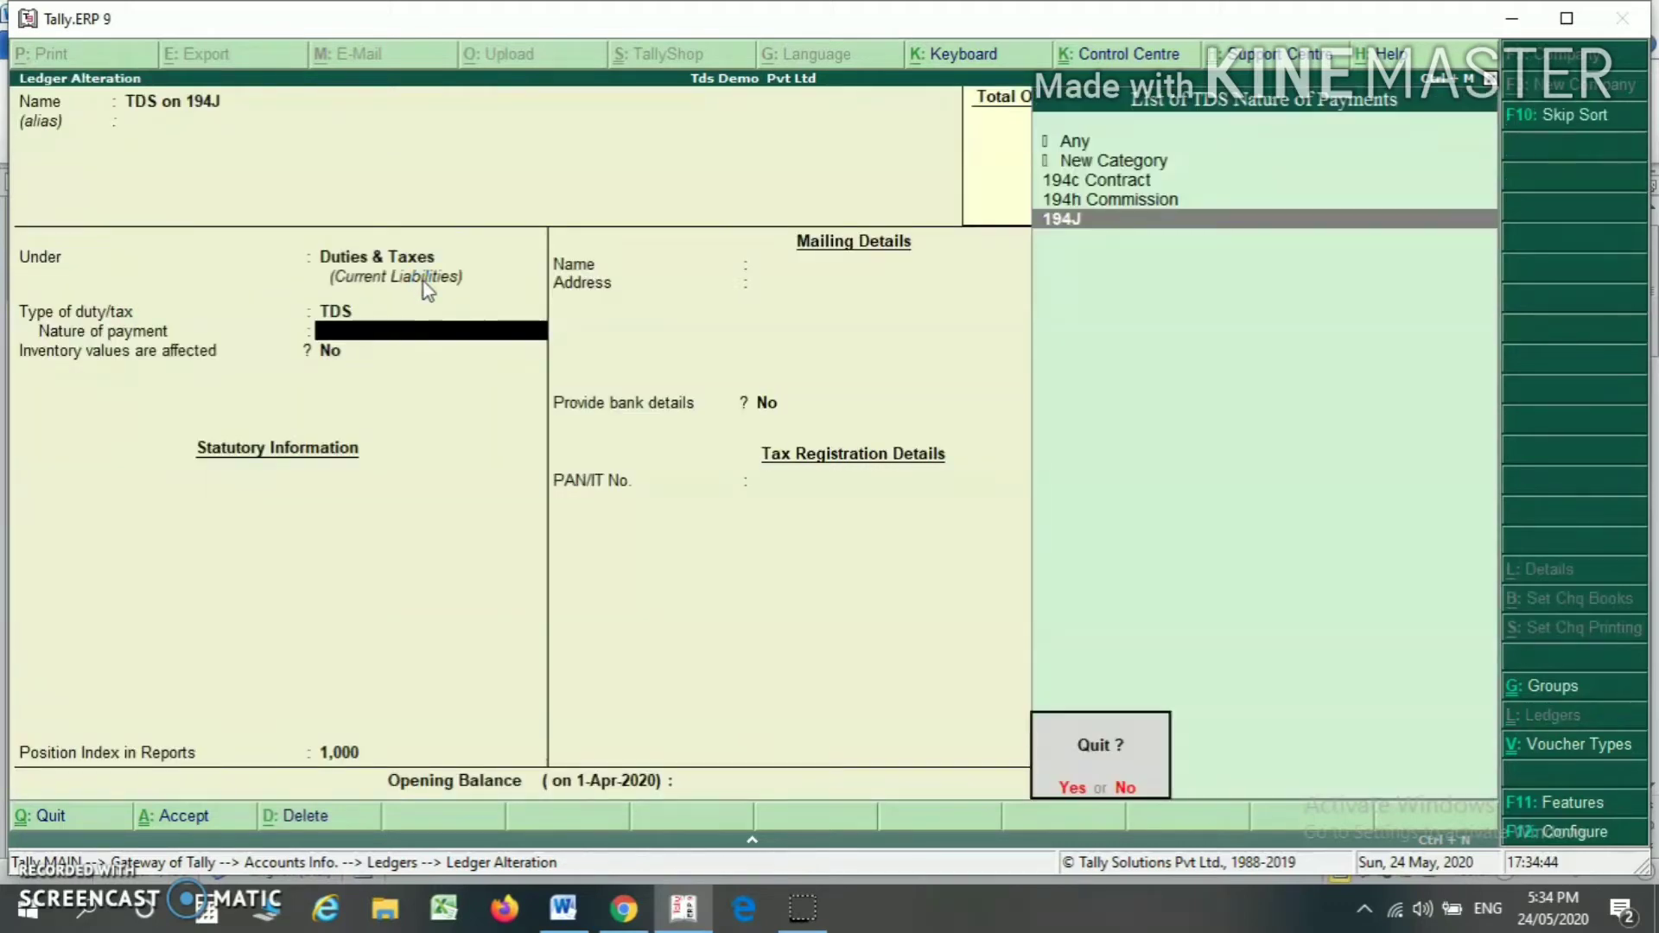
key(Return)
Open the TDs On Commission ledger for alteration and review its group, type of duty/tax and nature of payment.
key(Down)
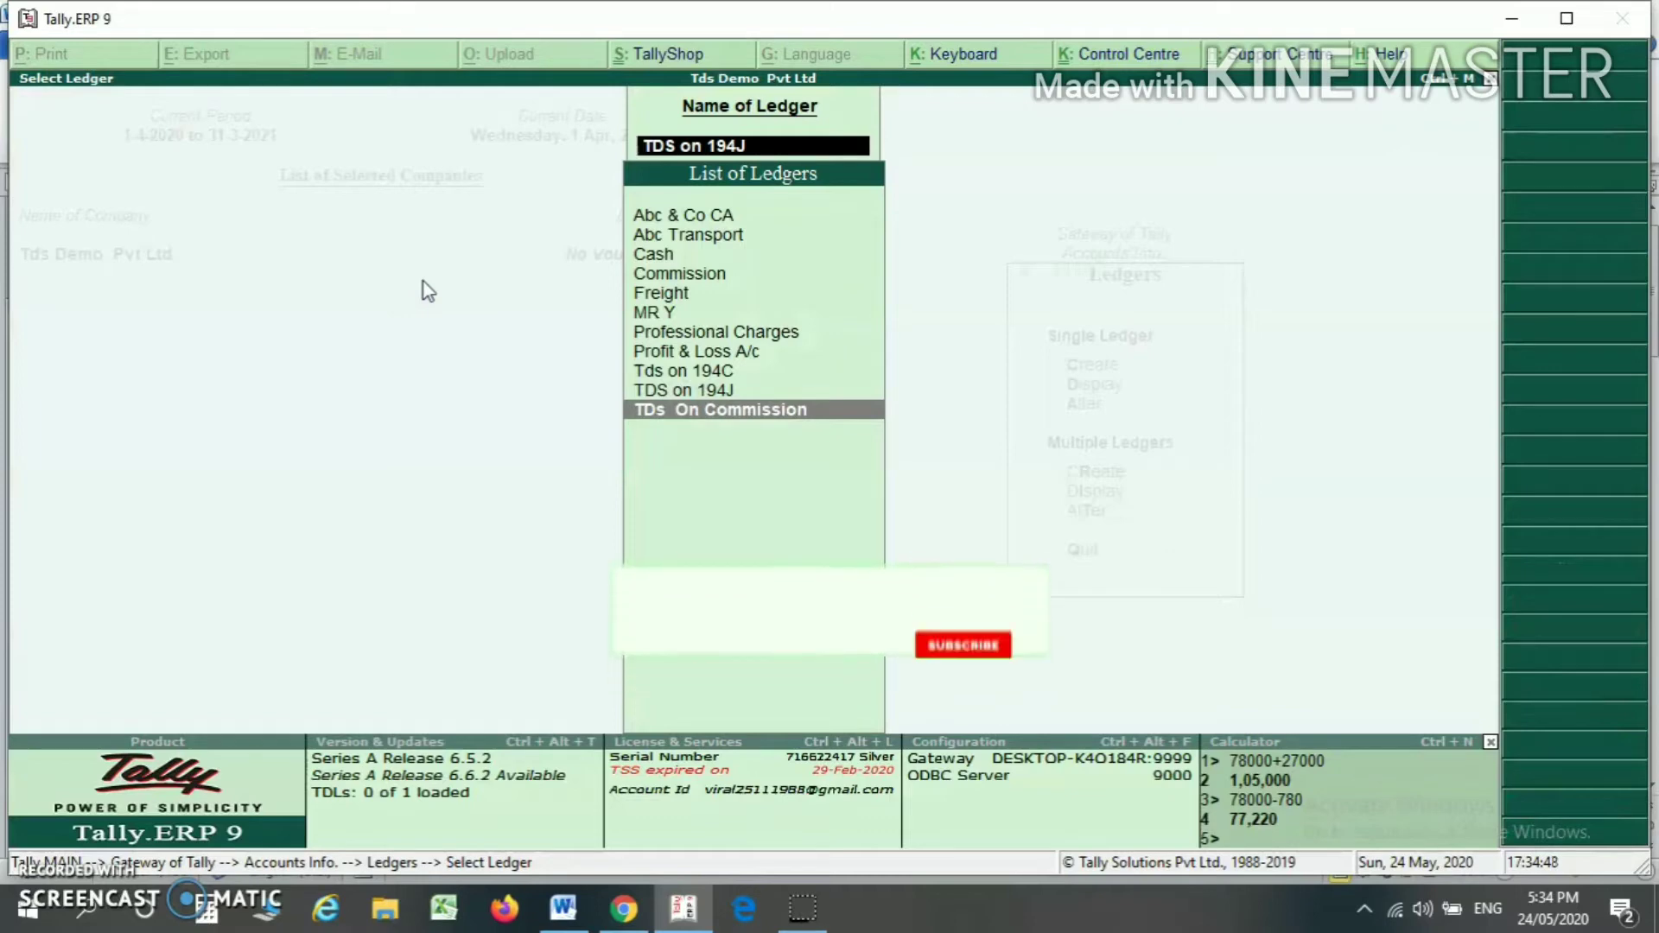
key(Return)
click(167, 216)
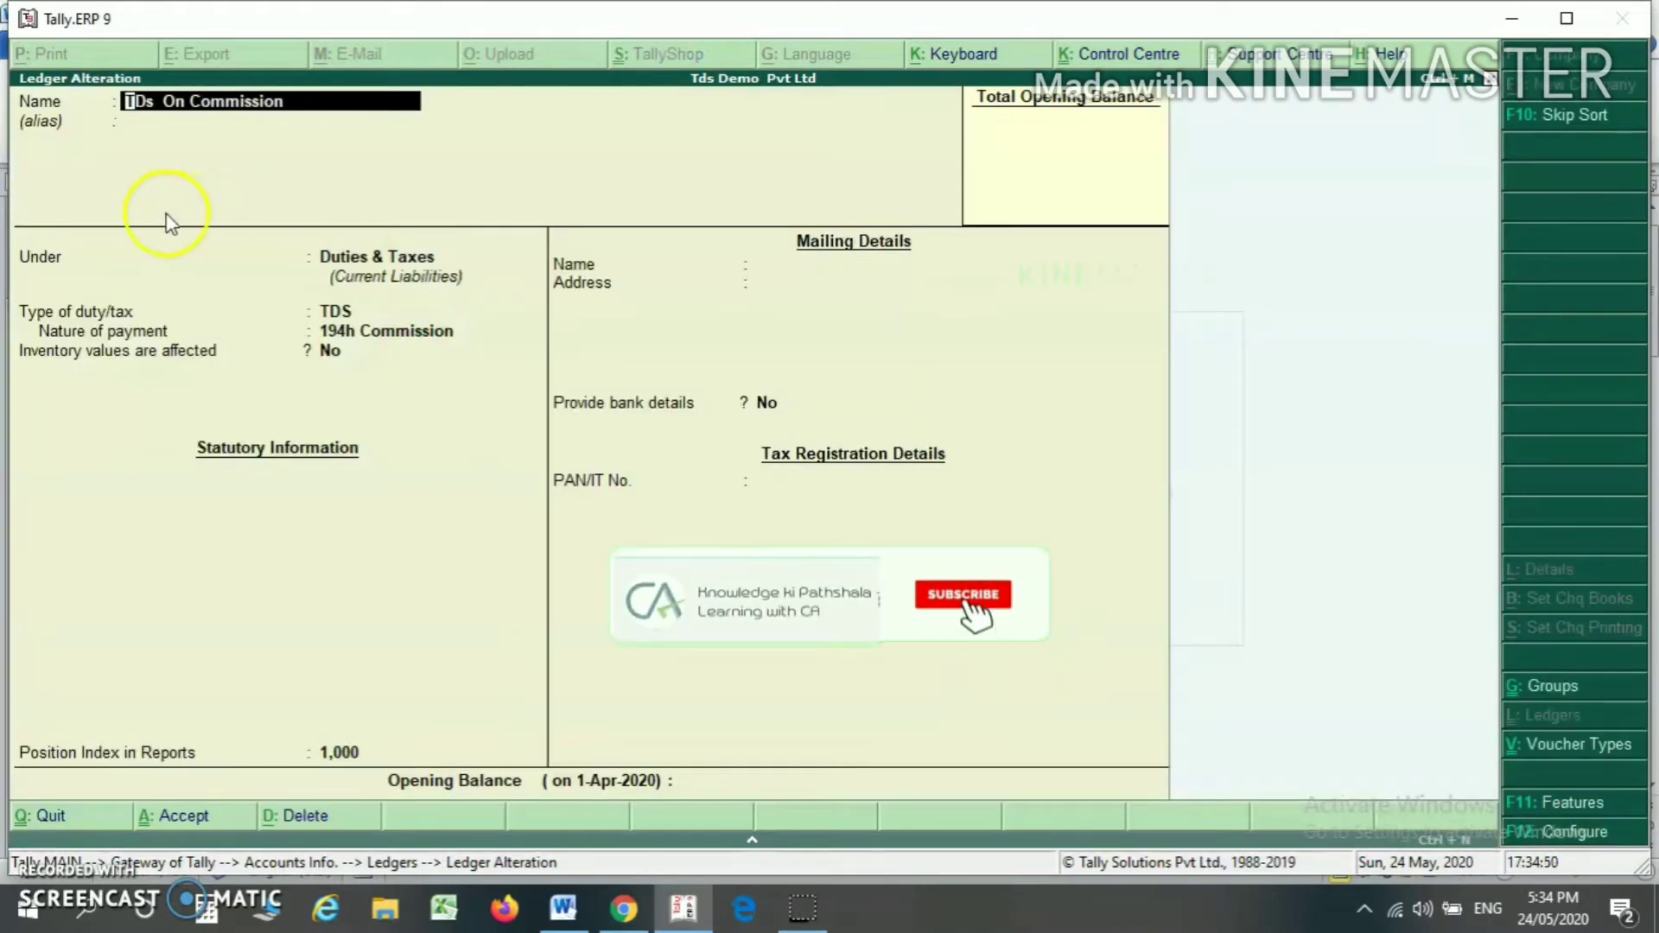
click(382, 259)
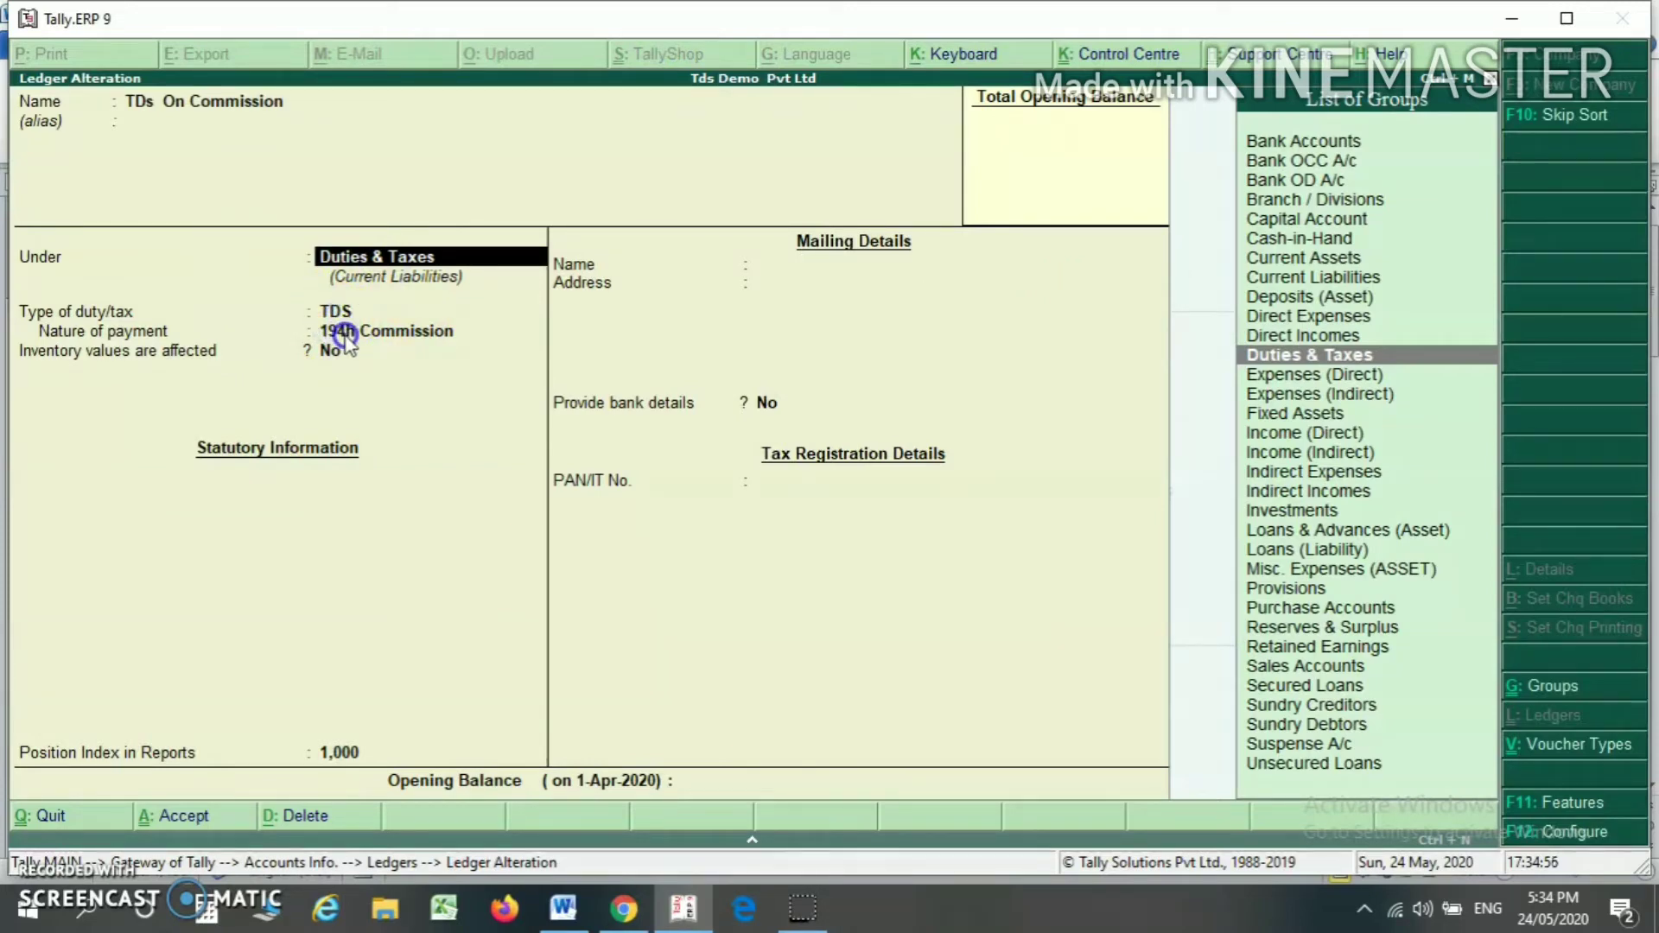
key(Return)
key(Return)
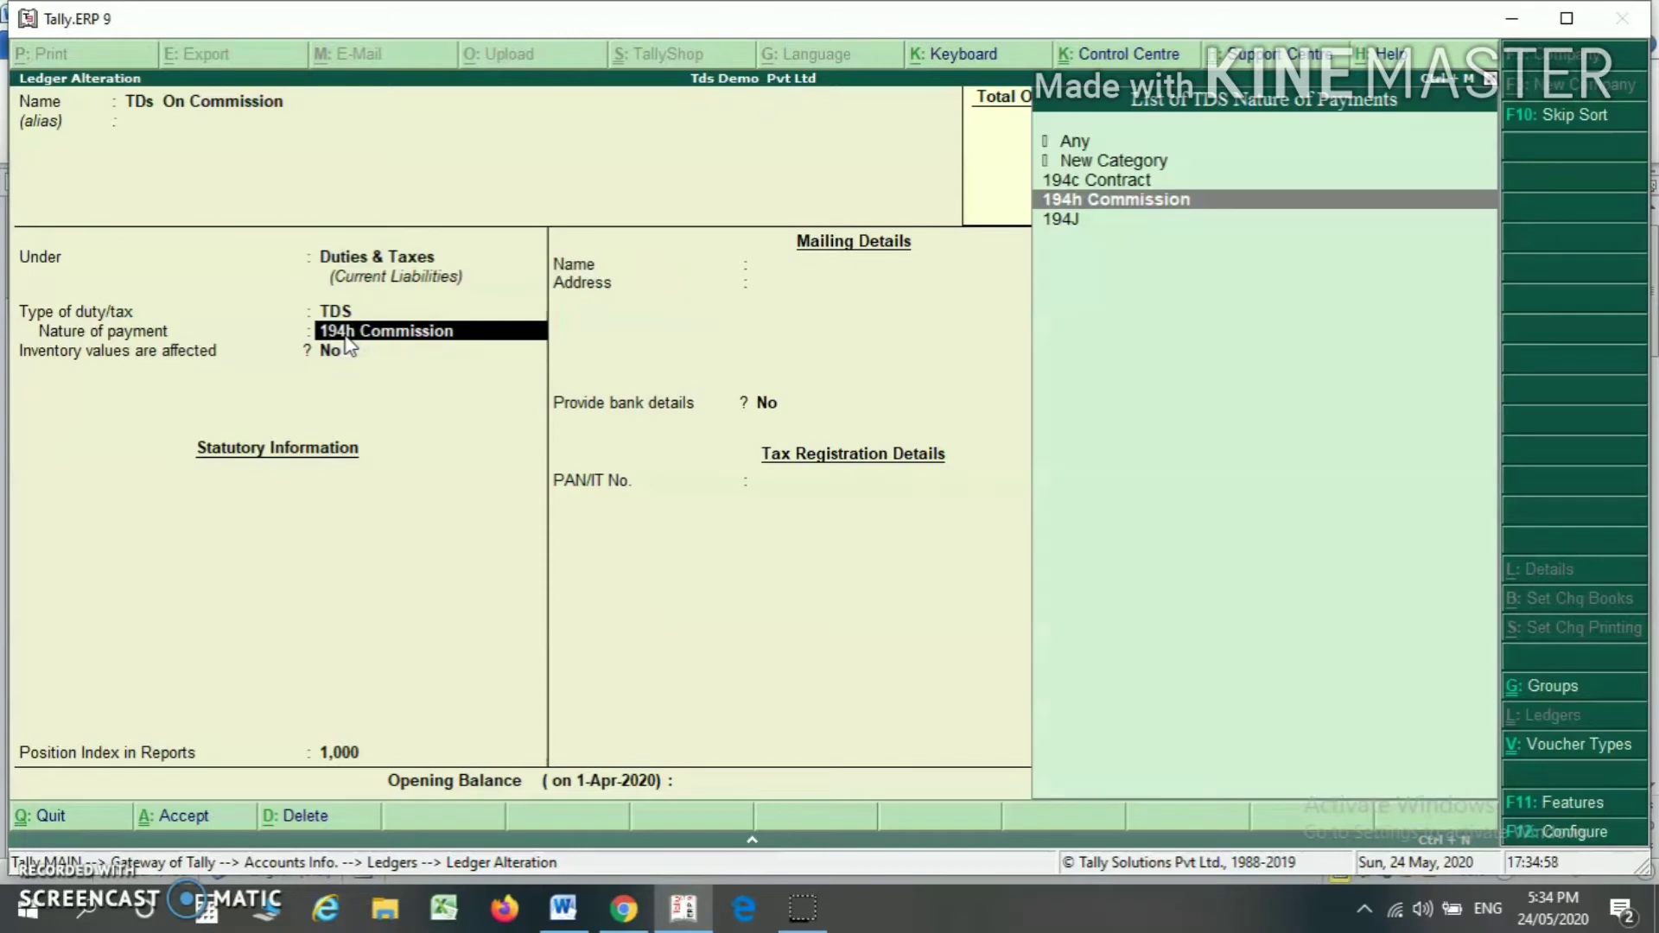
Examine the threshold limit and rate of the 194h Commission nature of payment, and leave it and its ledger without saving.
key(ctrl+Return)
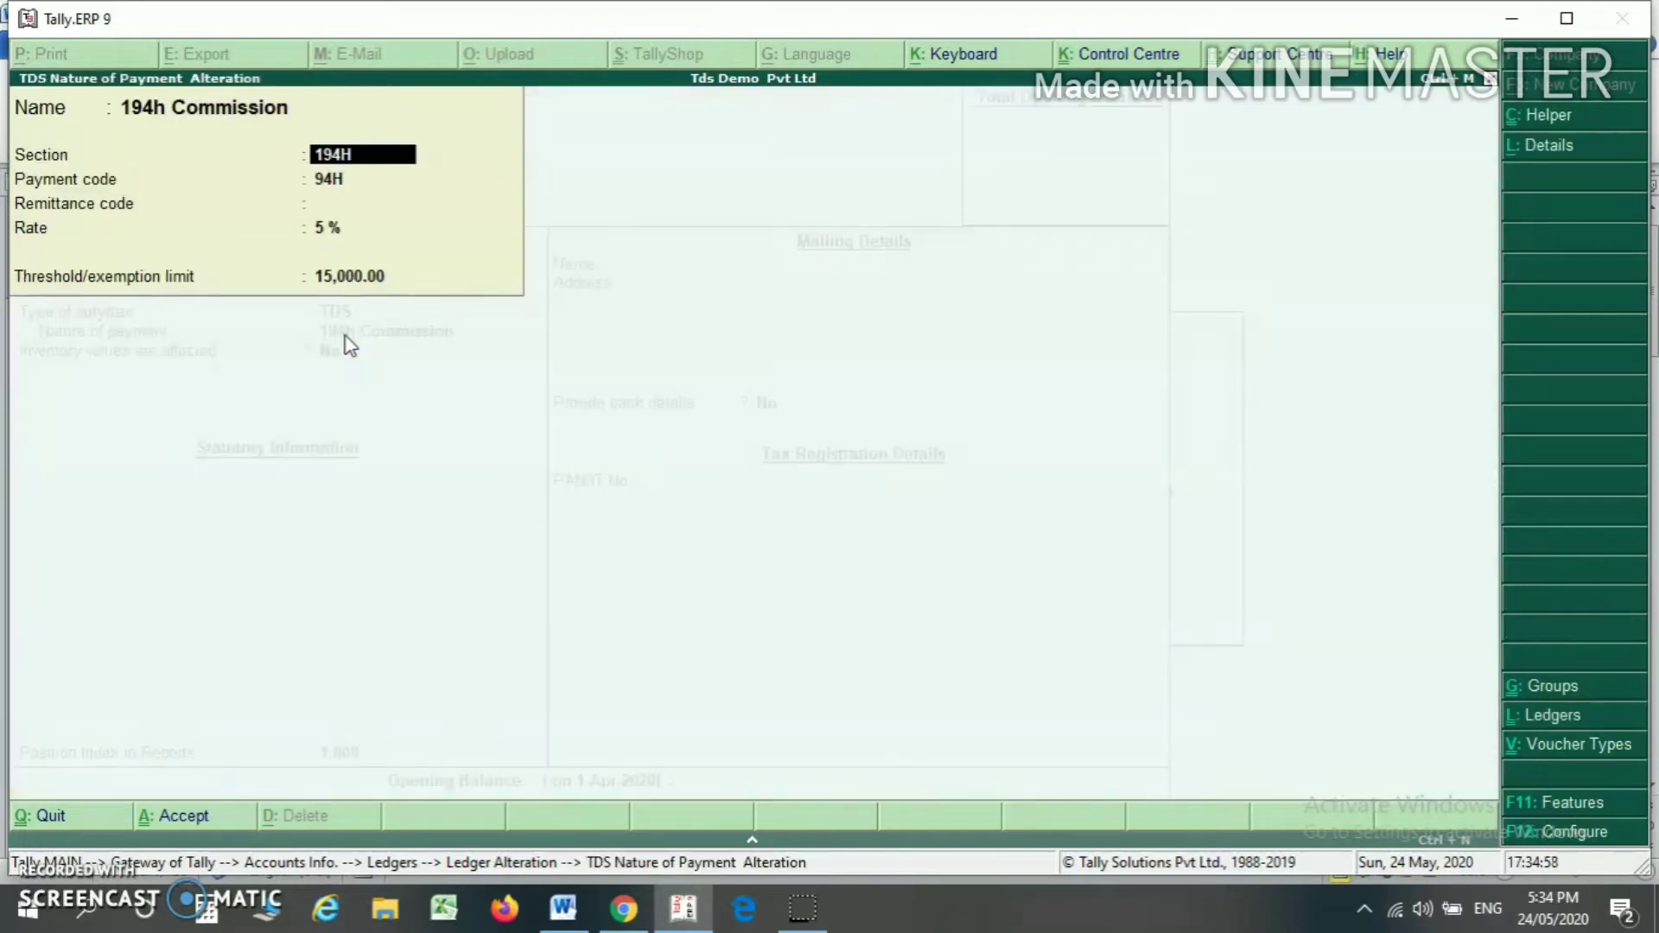
click(343, 276)
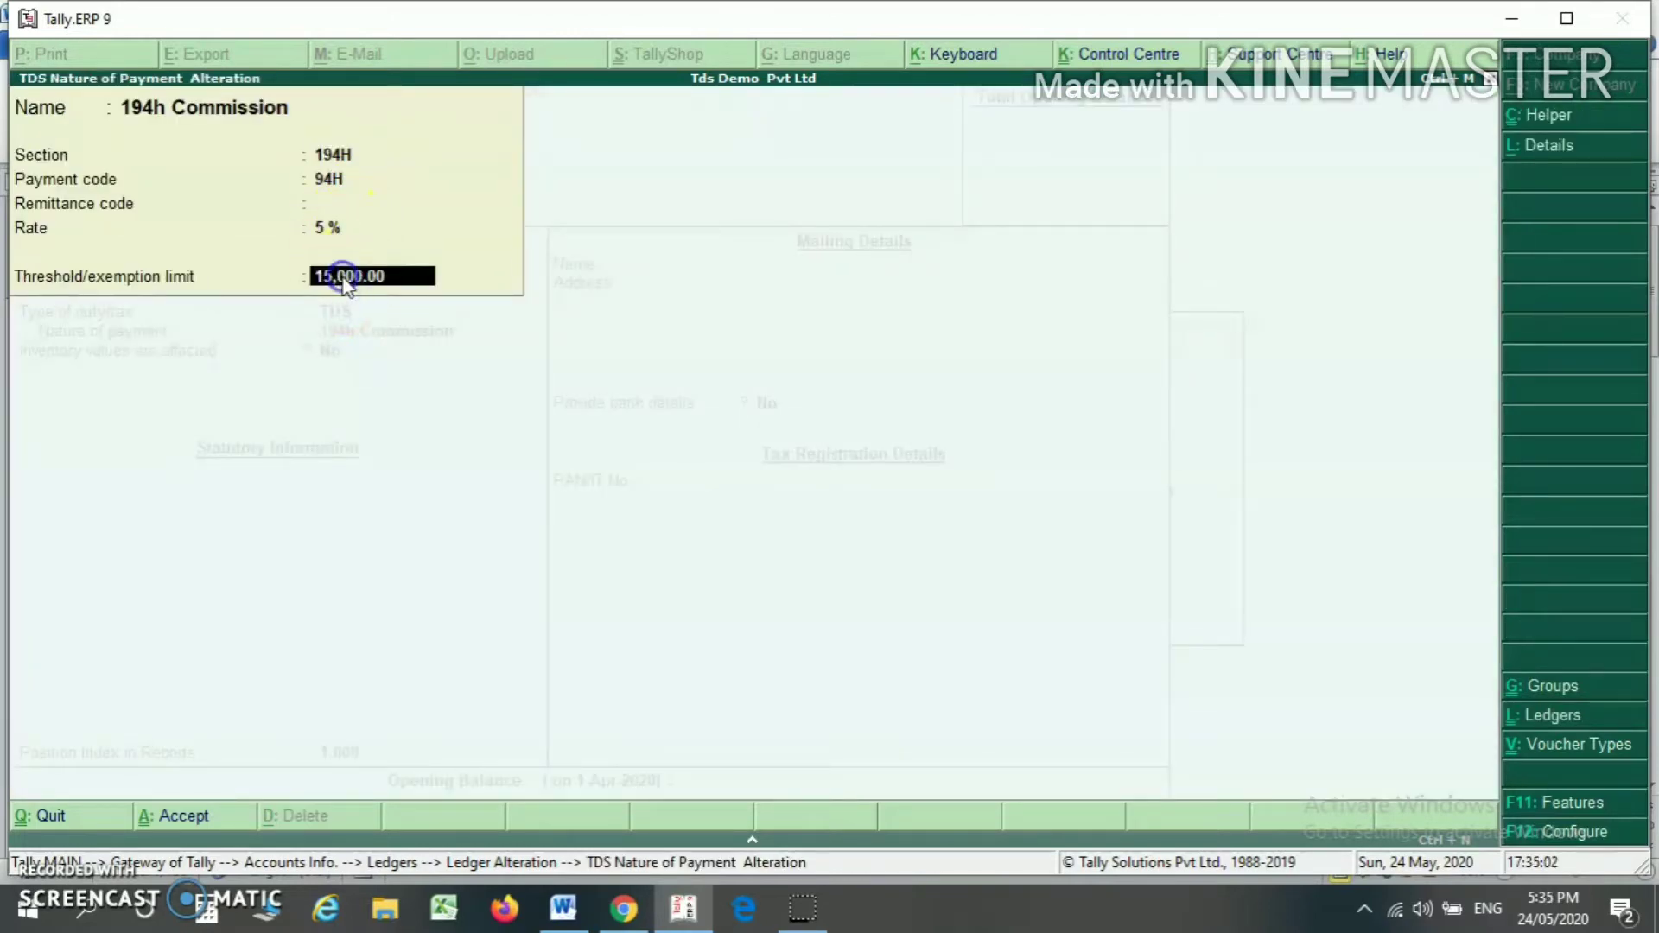
click(319, 237)
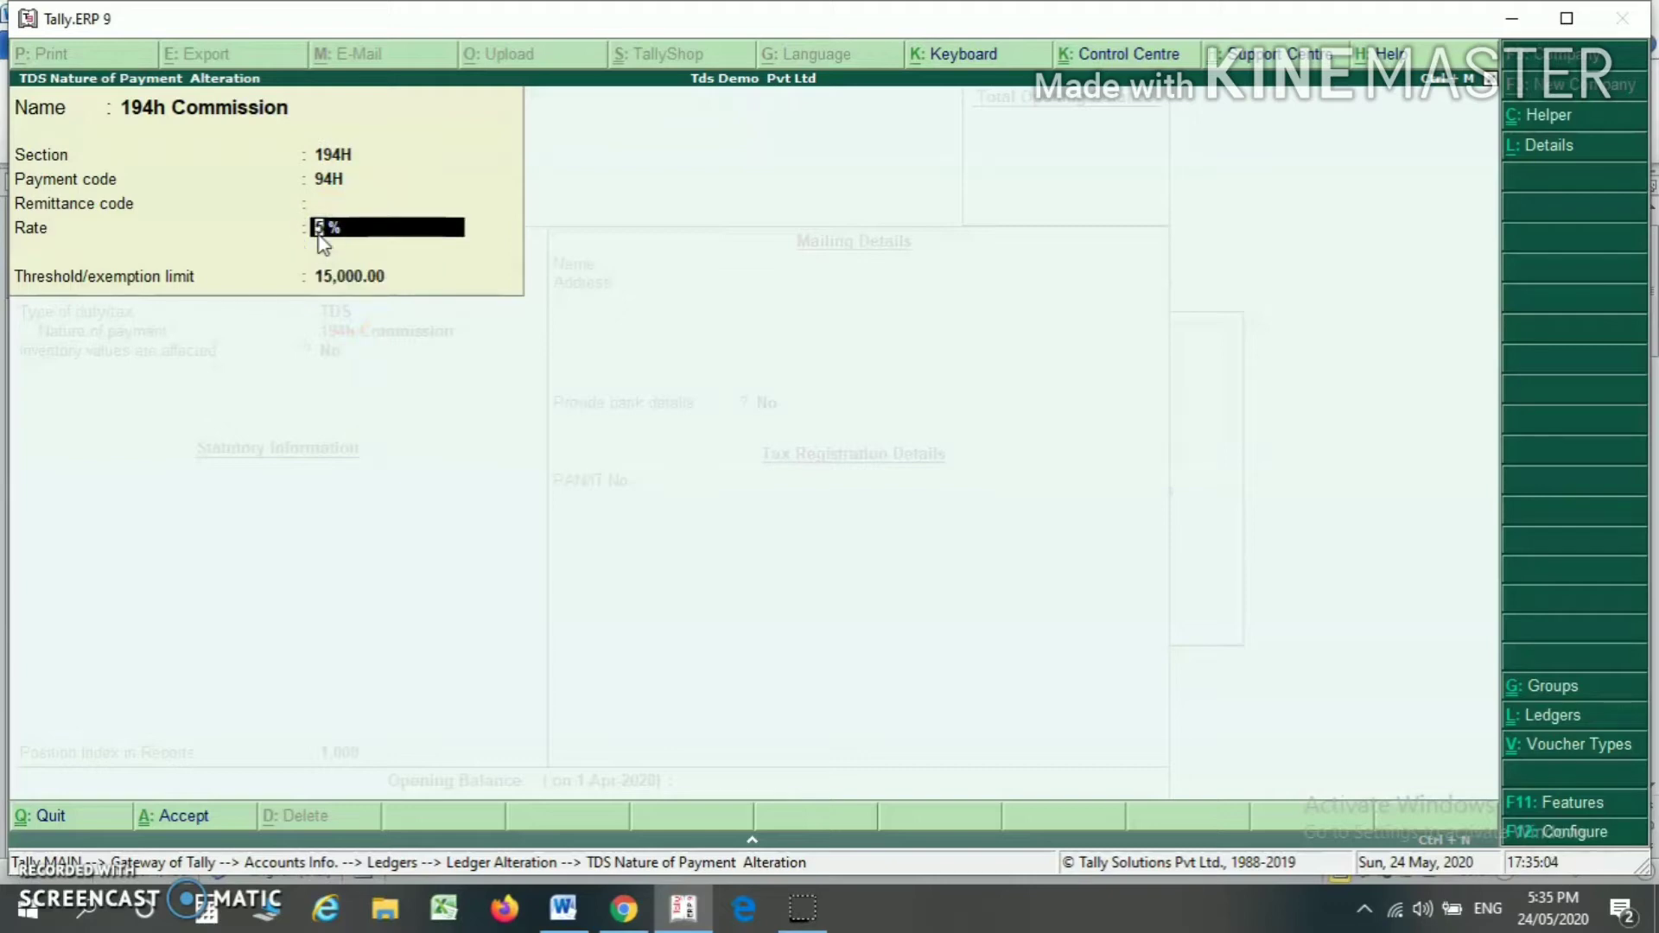
key(BackSpace)
key(Escape)
key(Return)
key(Escape)
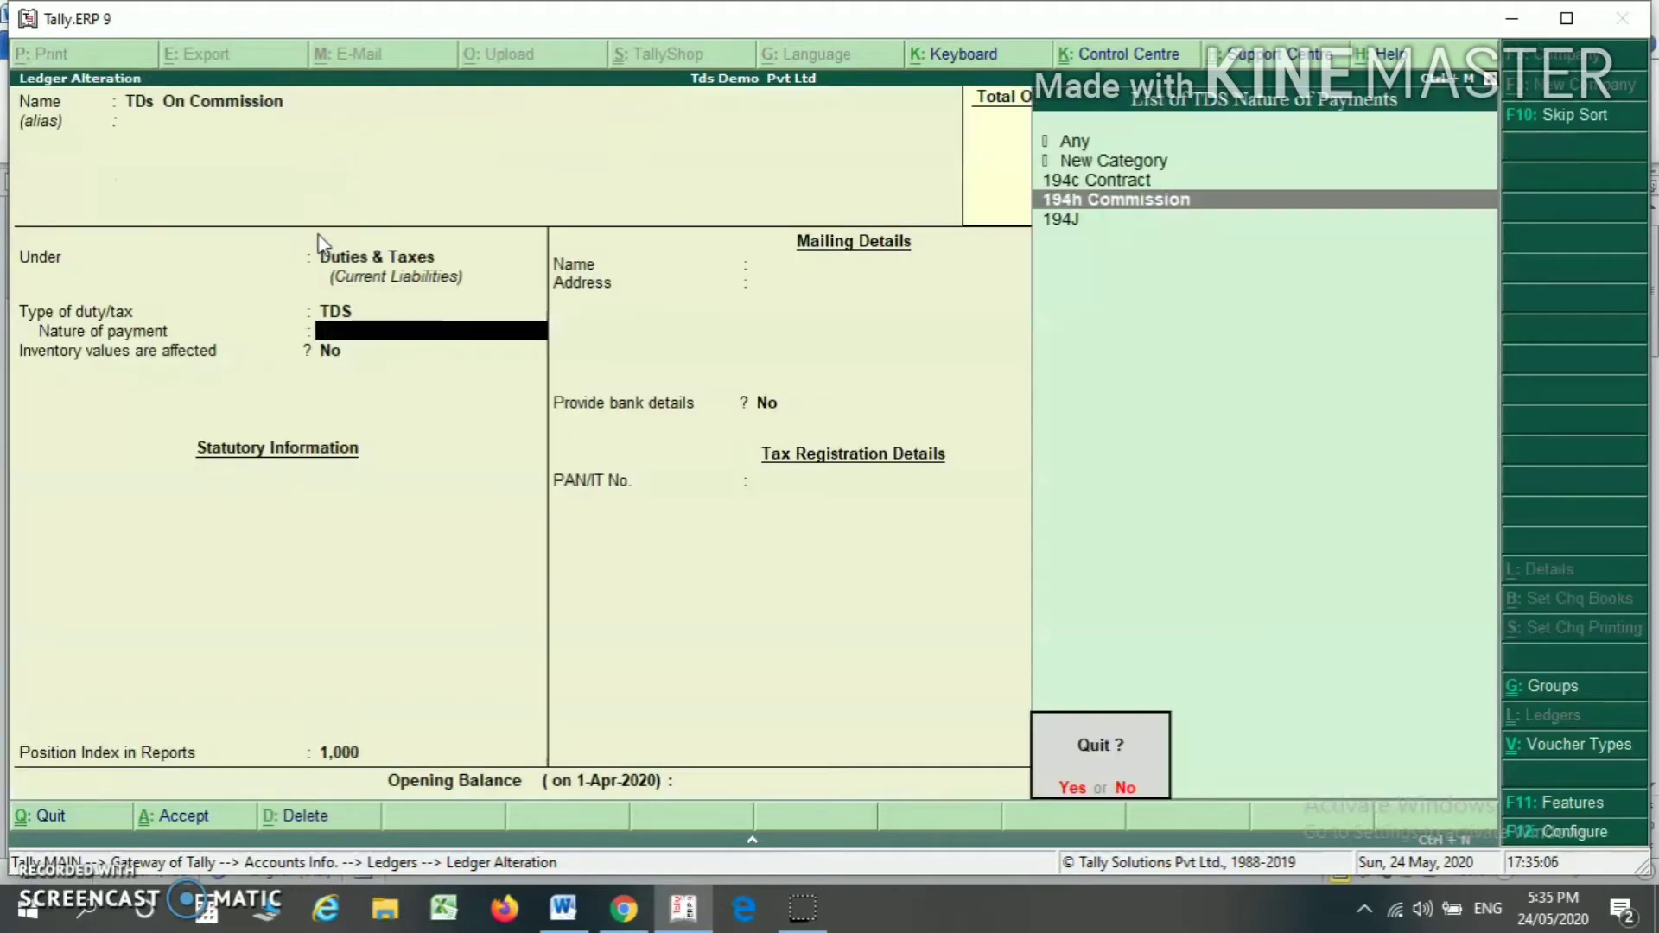
key(Return)
Choose the Professional Charges ledger from the list of ledgers and open it for alteration.
key(Up)
key(Up)
key(Up)
key(Up)
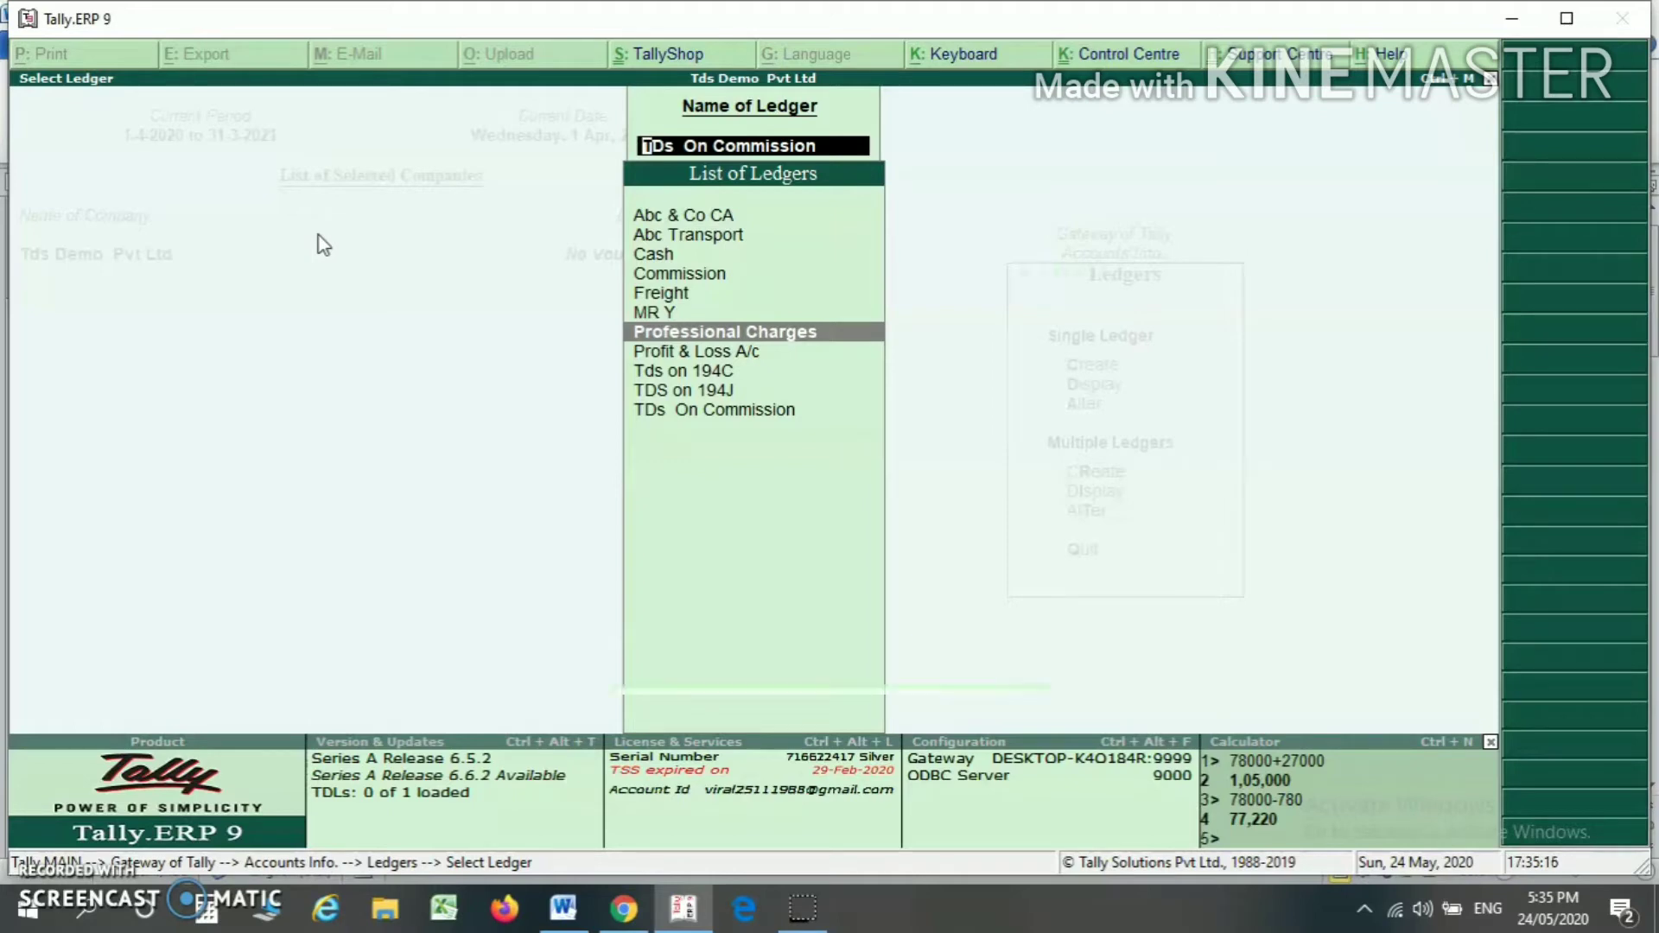
key(Return)
Keep the ledger under Indirect Expenses, with Type of Ledger as Not Applicable and TDS as Applicable.
click(351, 278)
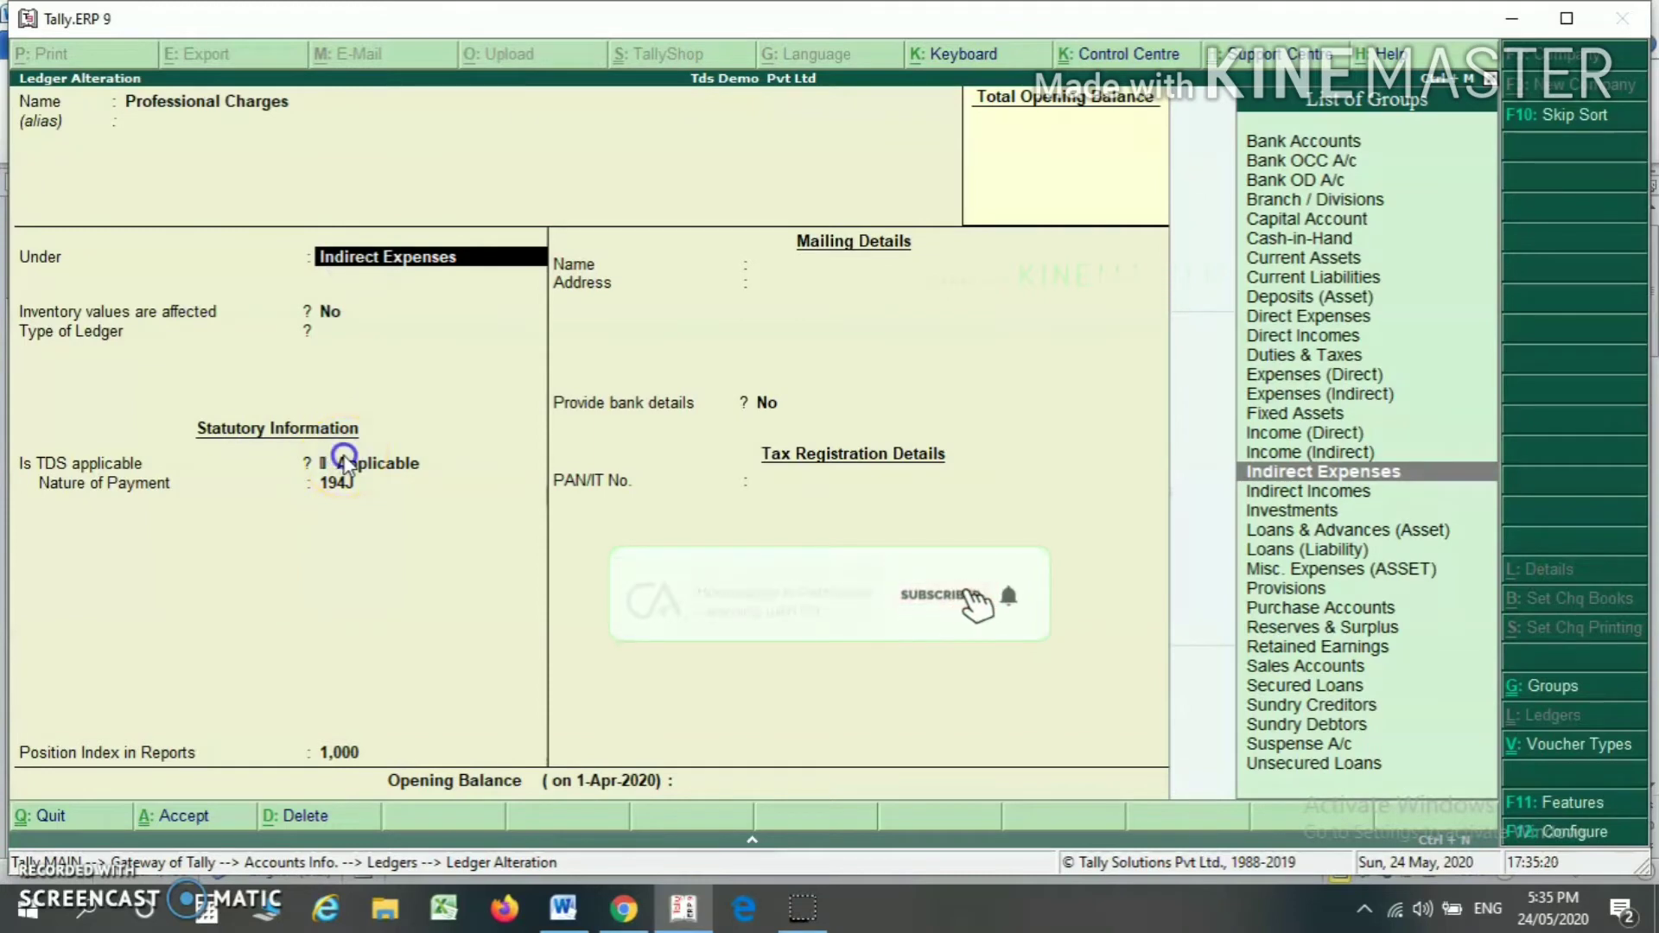
key(Return)
key(Return)
key(Return)
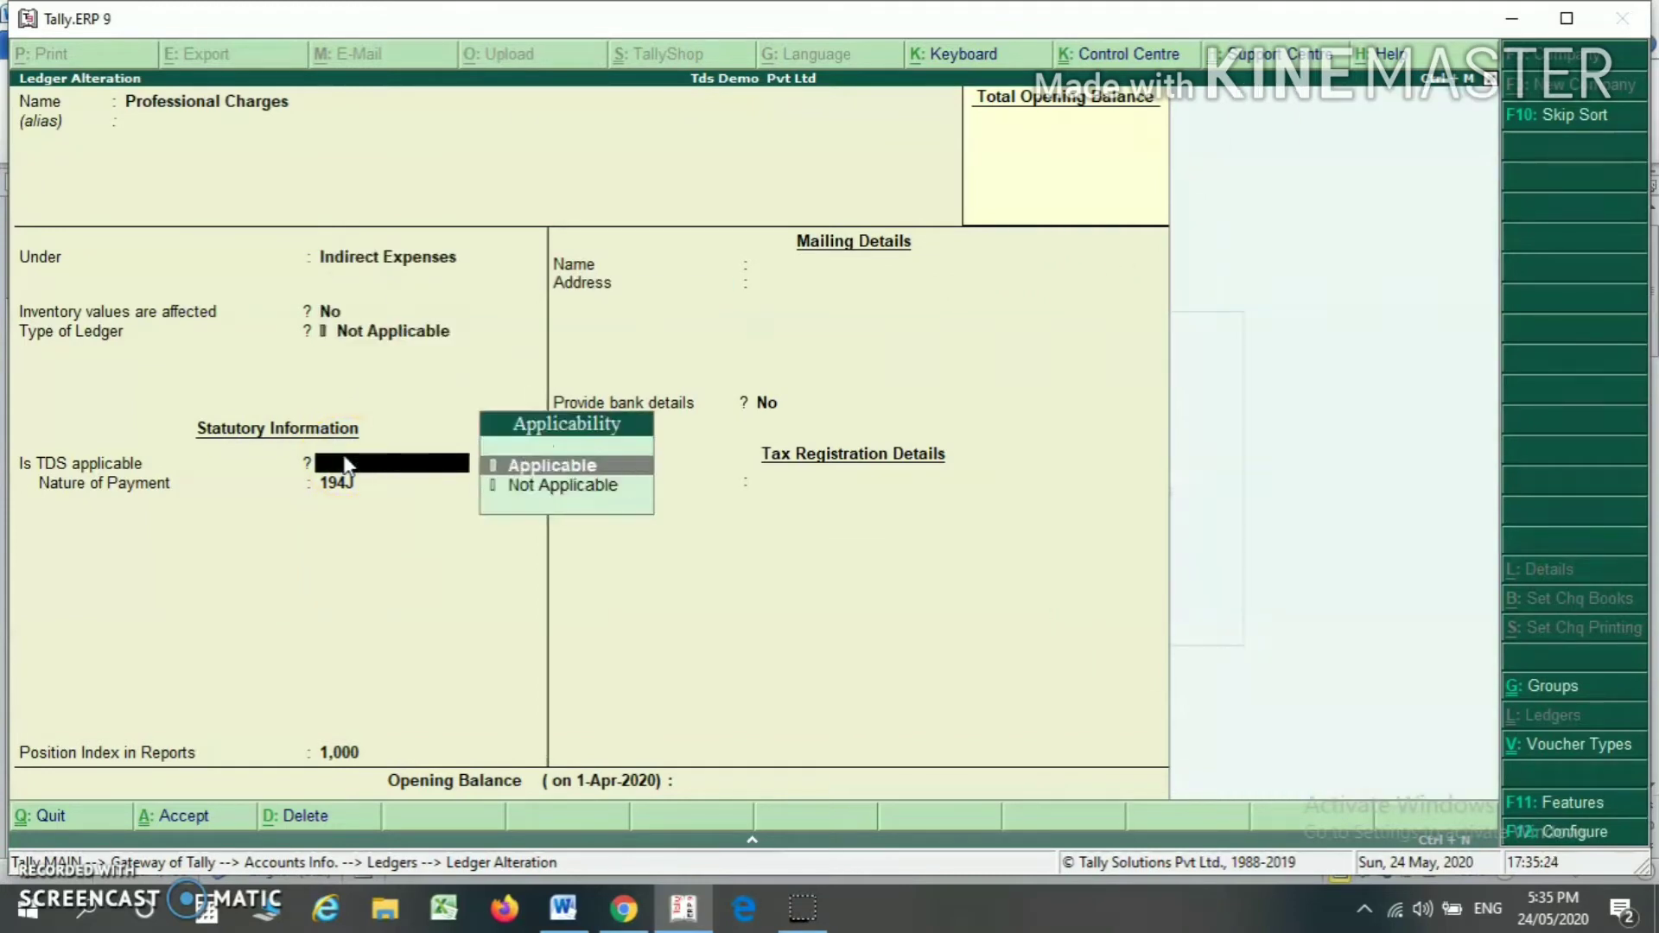
key(Return)
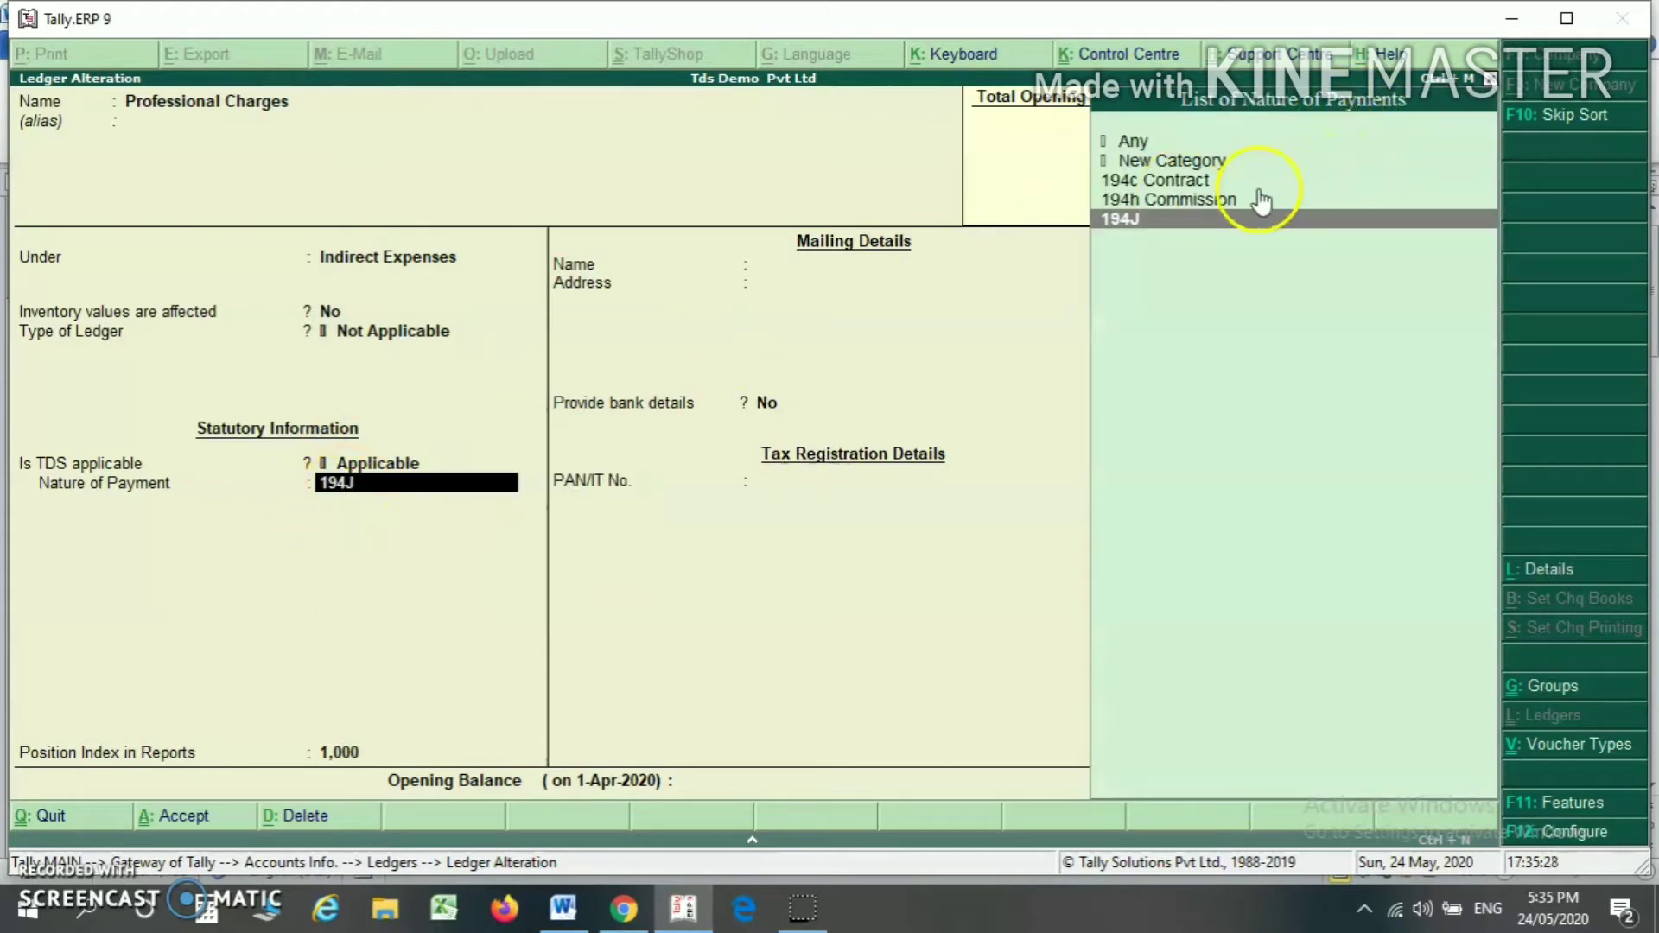
Choose 194J as the nature of payment for Professional Charges and save the ledger.
scroll(1193, 188, up, 3)
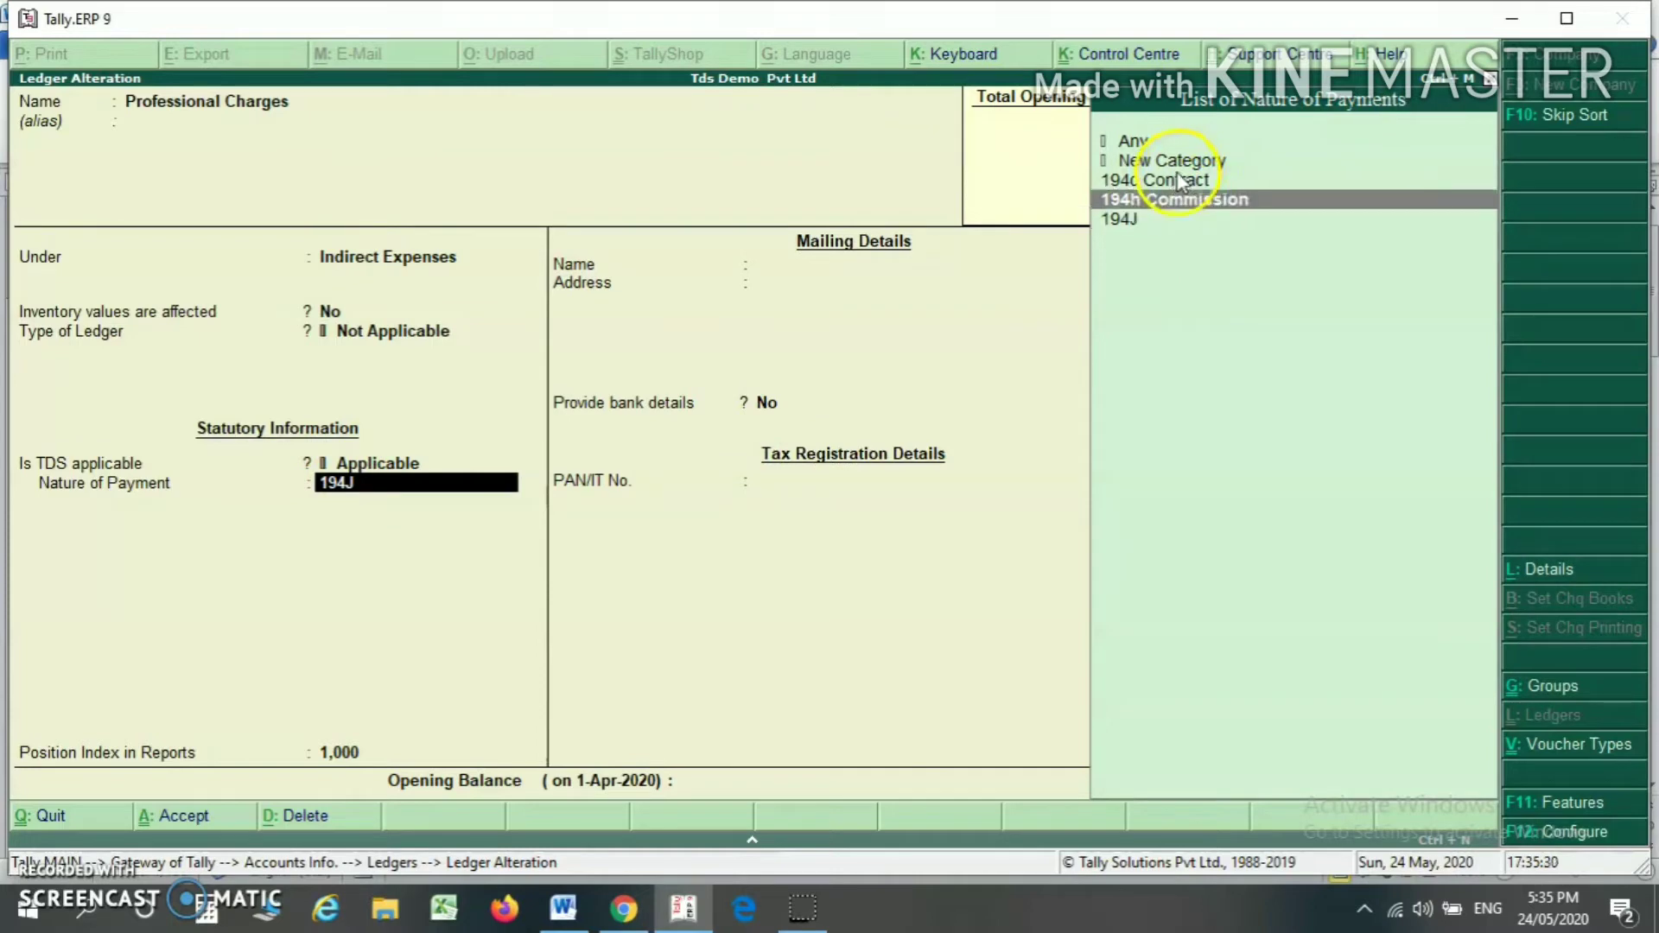
scroll(1179, 180, down, 2)
scroll(1179, 180, down, 1)
key(Return)
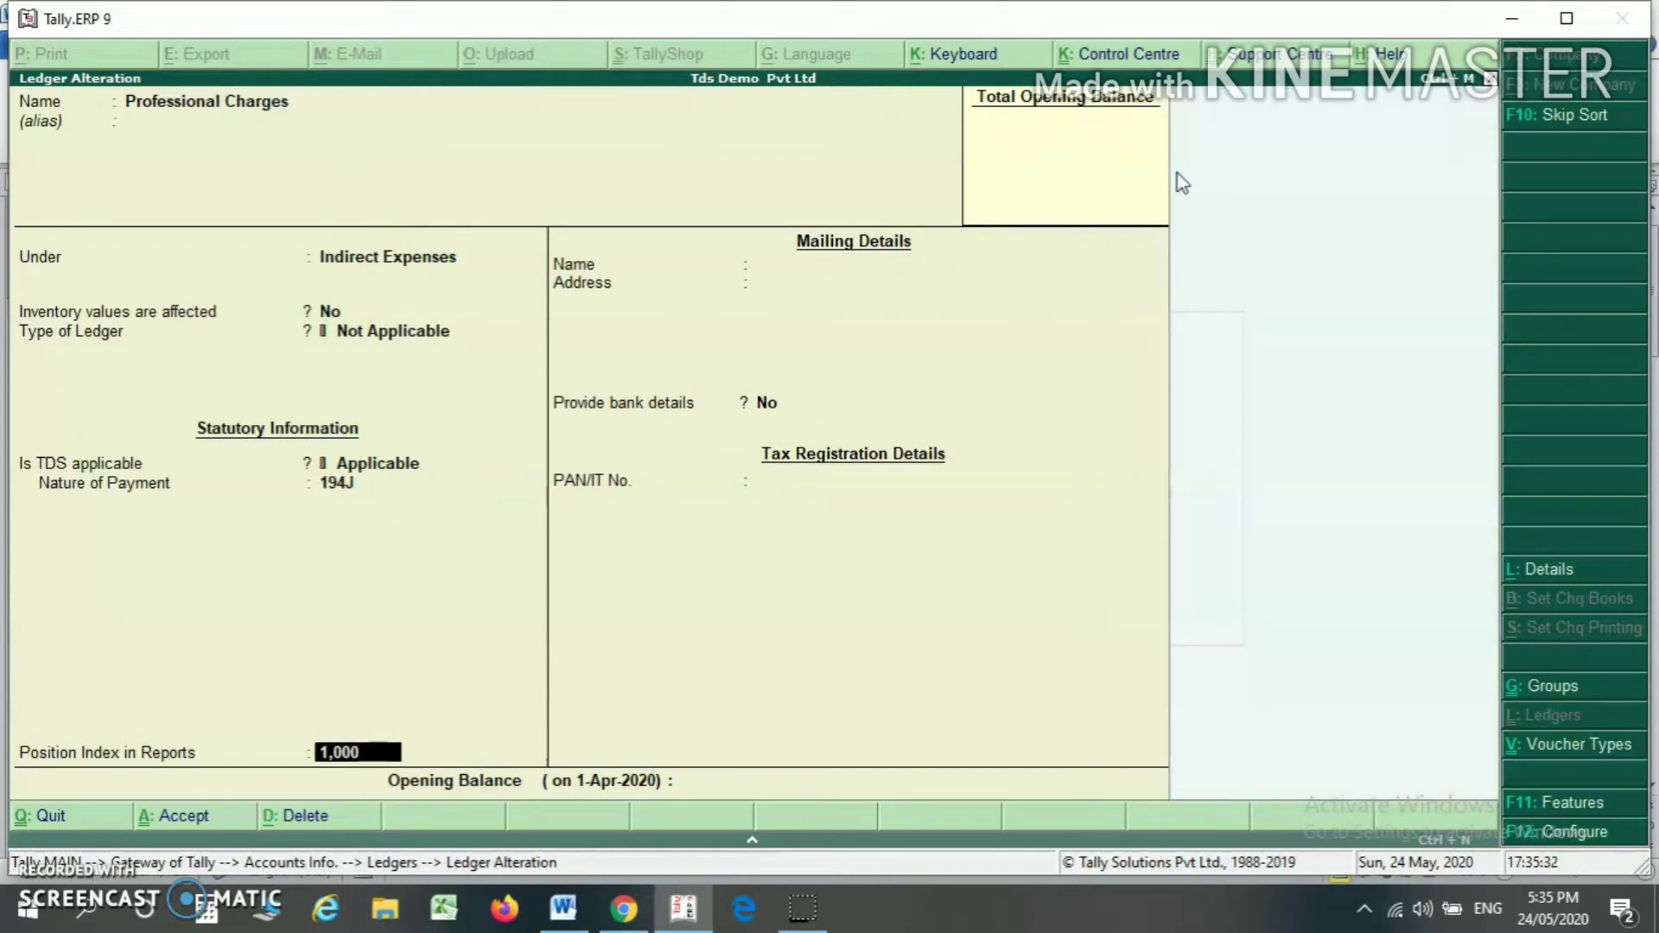
key(Return)
key(Return)
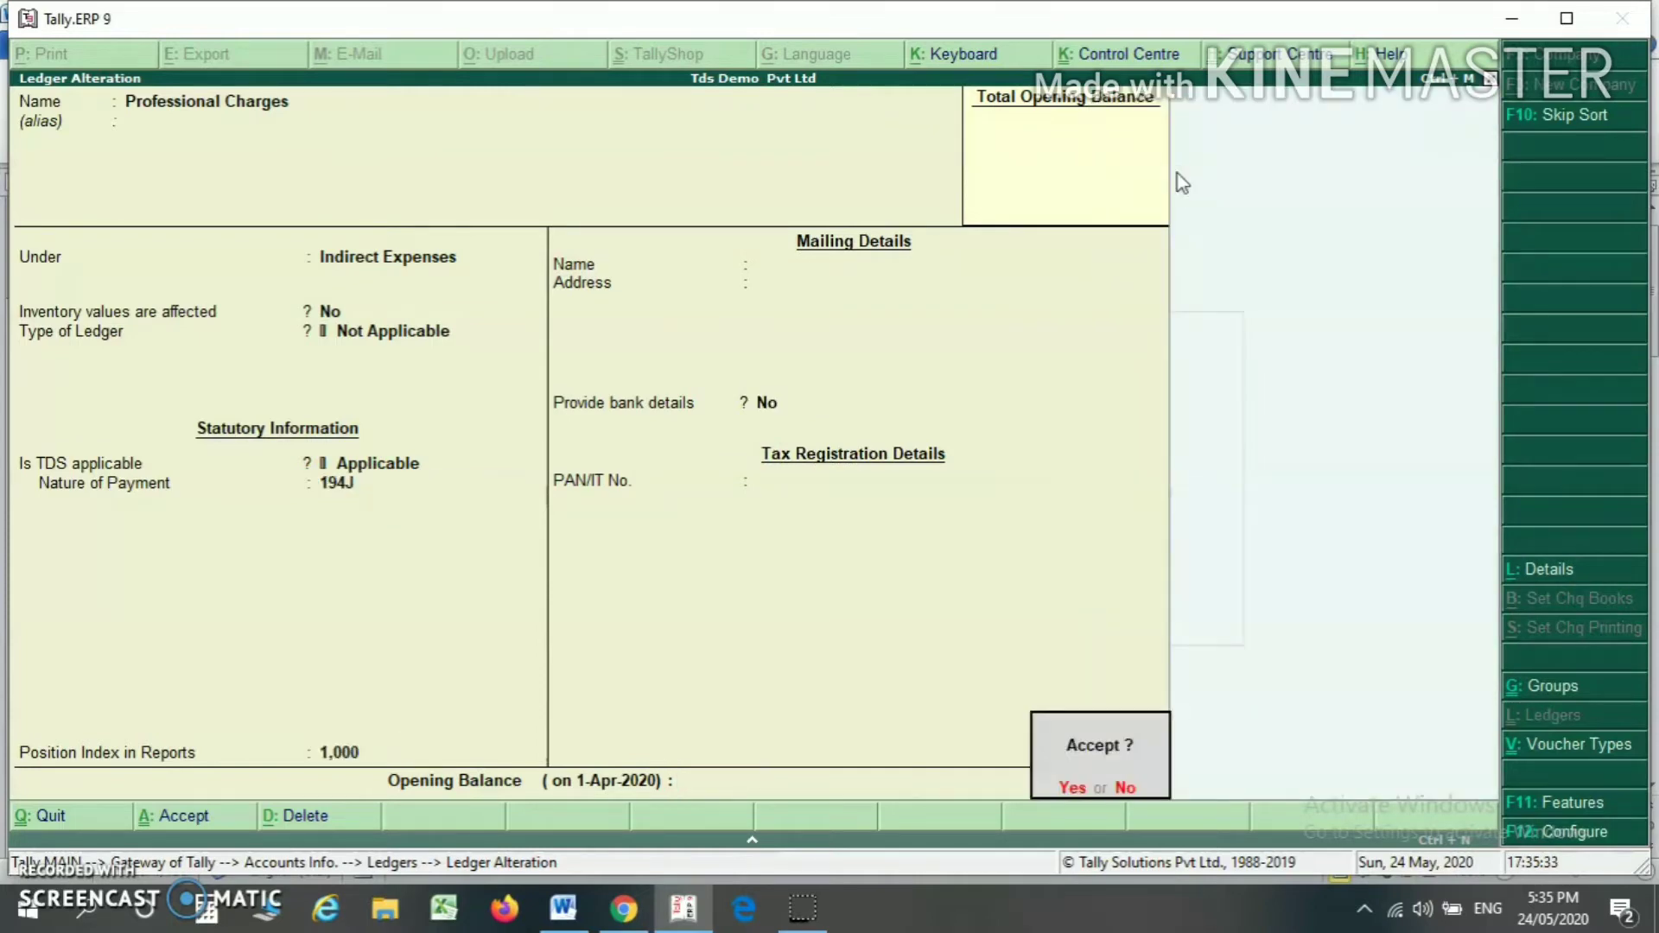
key(Return)
Choose the Freight ledger from the list of ledgers and open it for alteration.
scroll(1176, 174, up, 1)
scroll(1178, 174, up, 1)
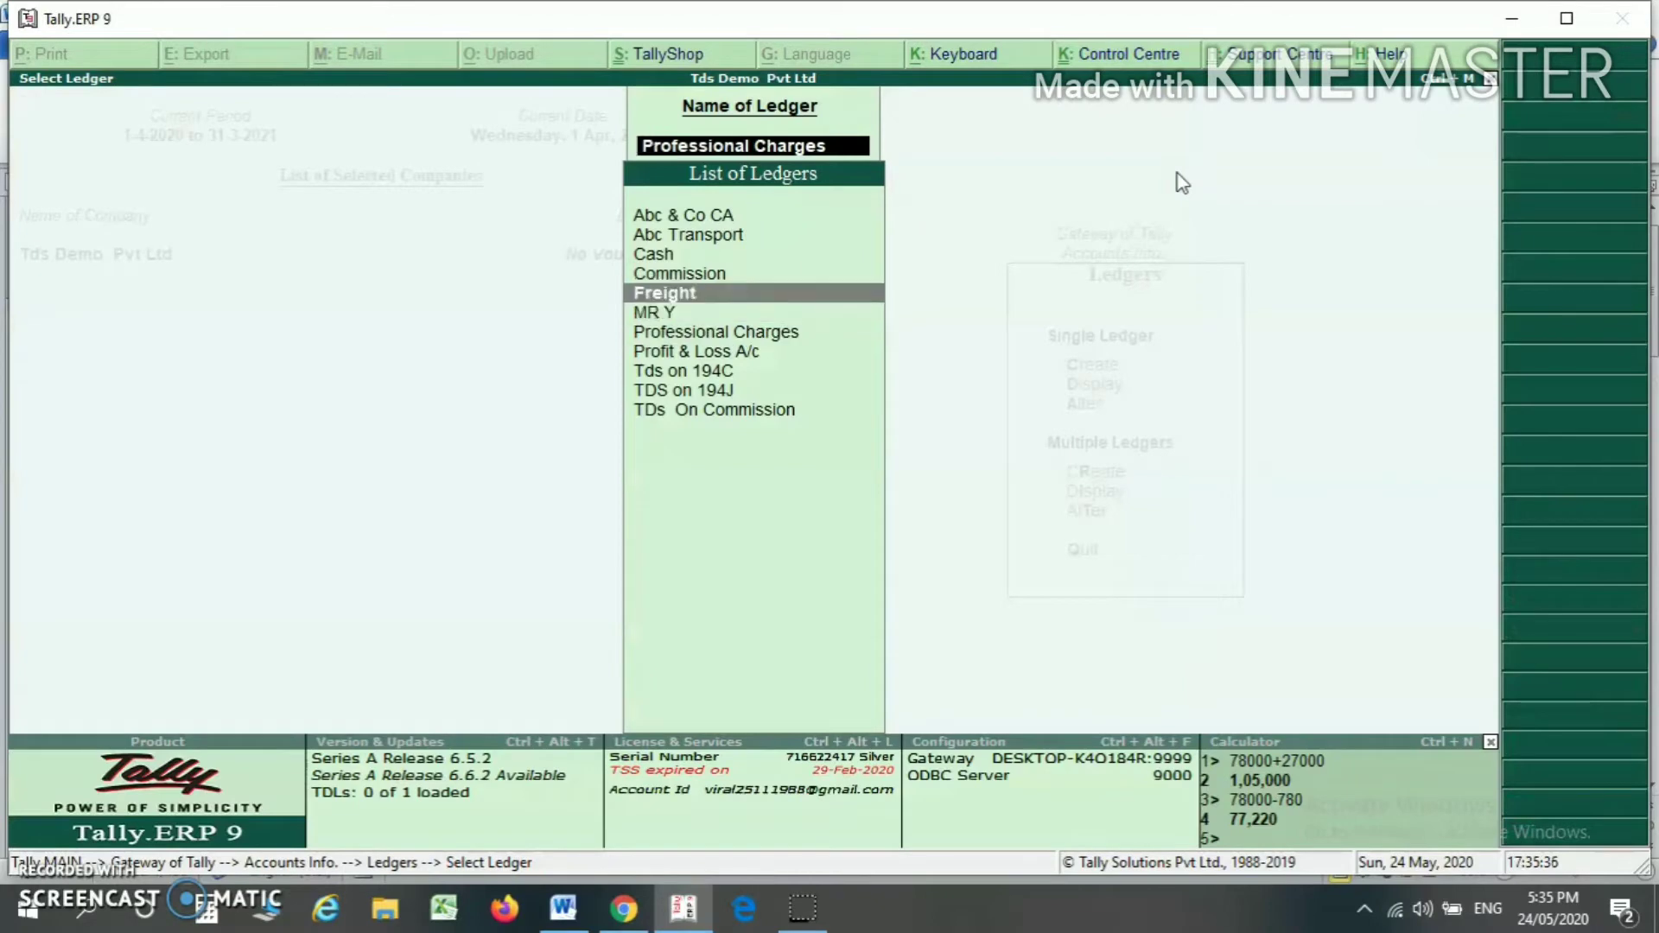
key(Return)
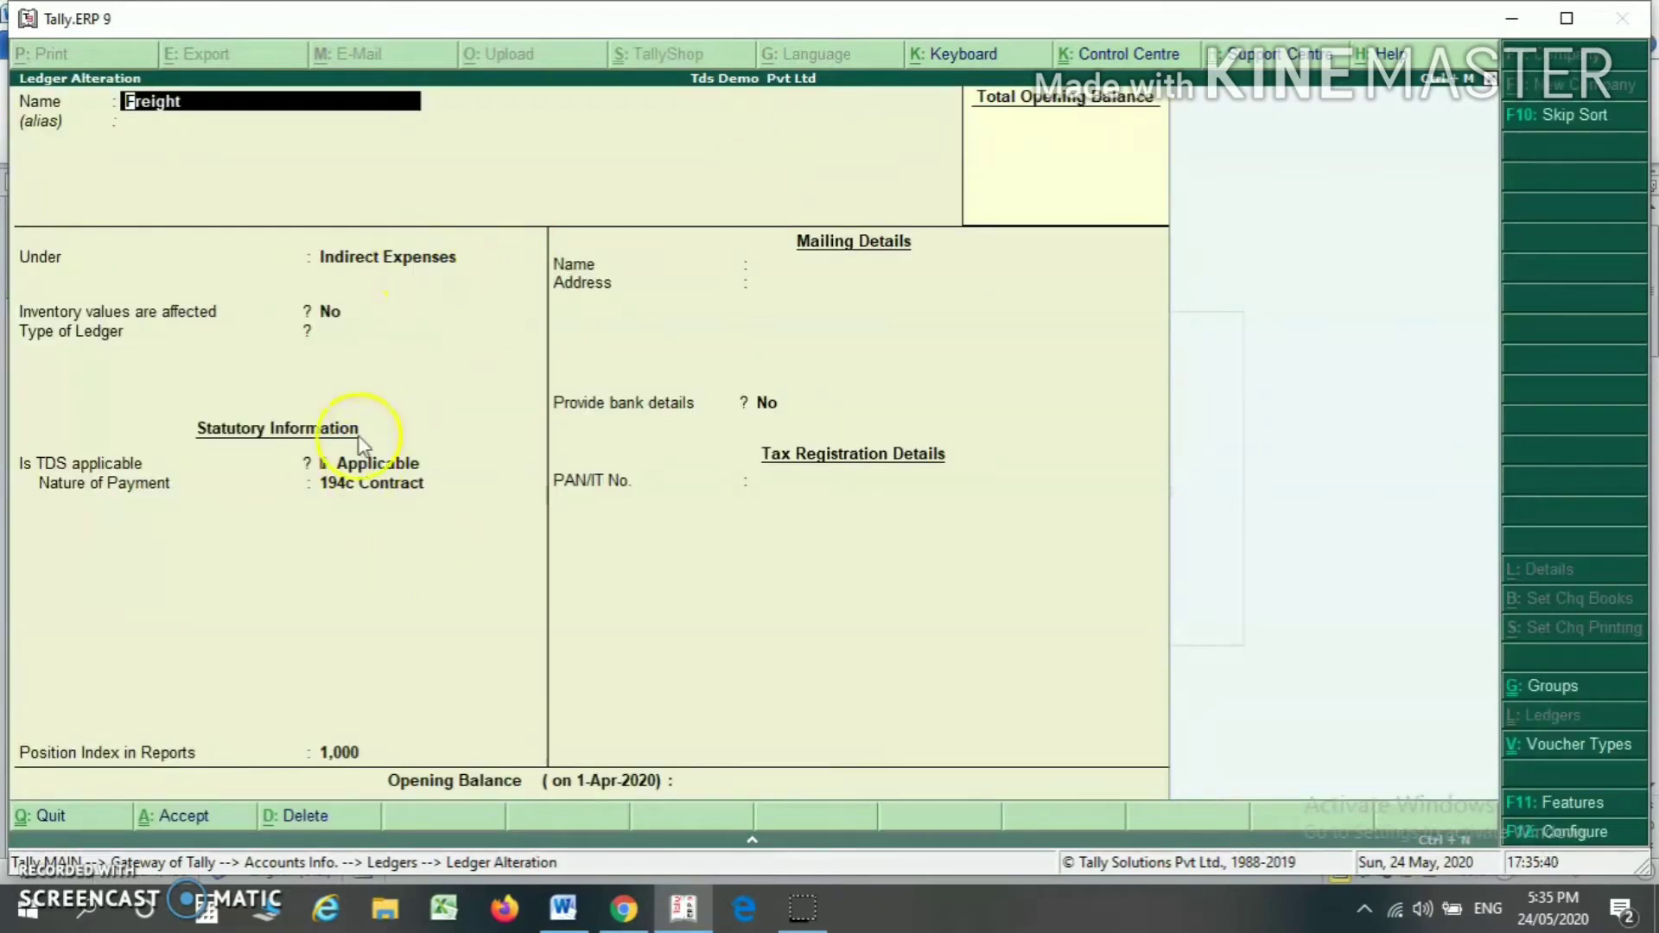
Keep TDS as Applicable with 194c Contract as the nature of payment for Freight, and finish altering the ledger.
click(351, 464)
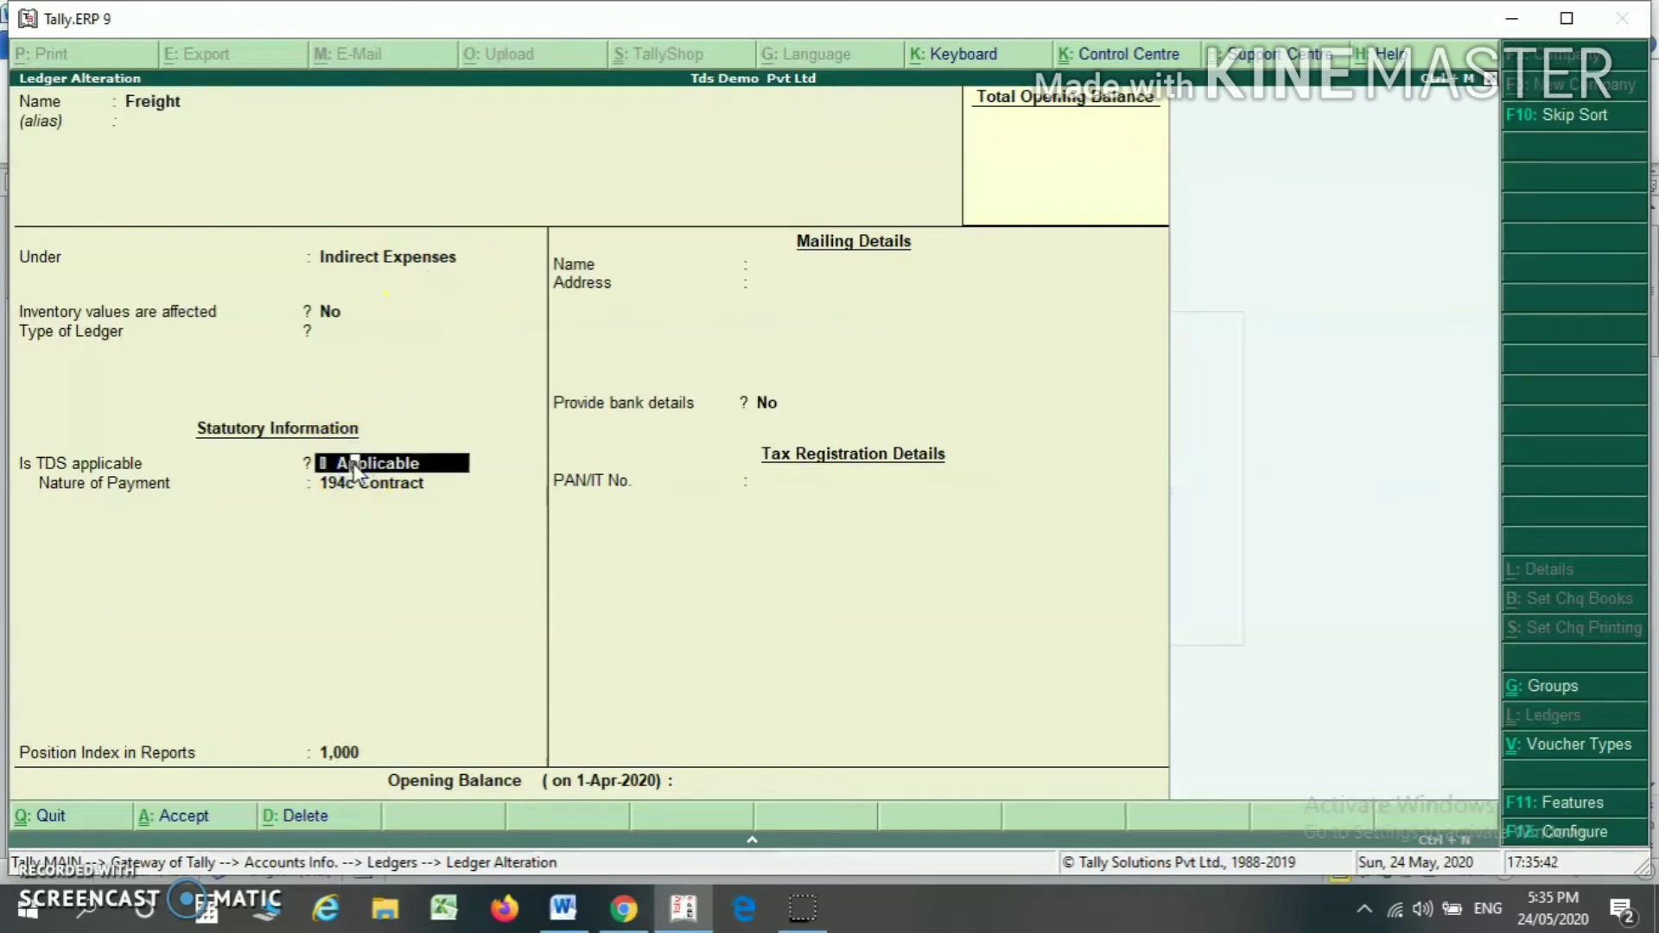
key(Return)
click(335, 490)
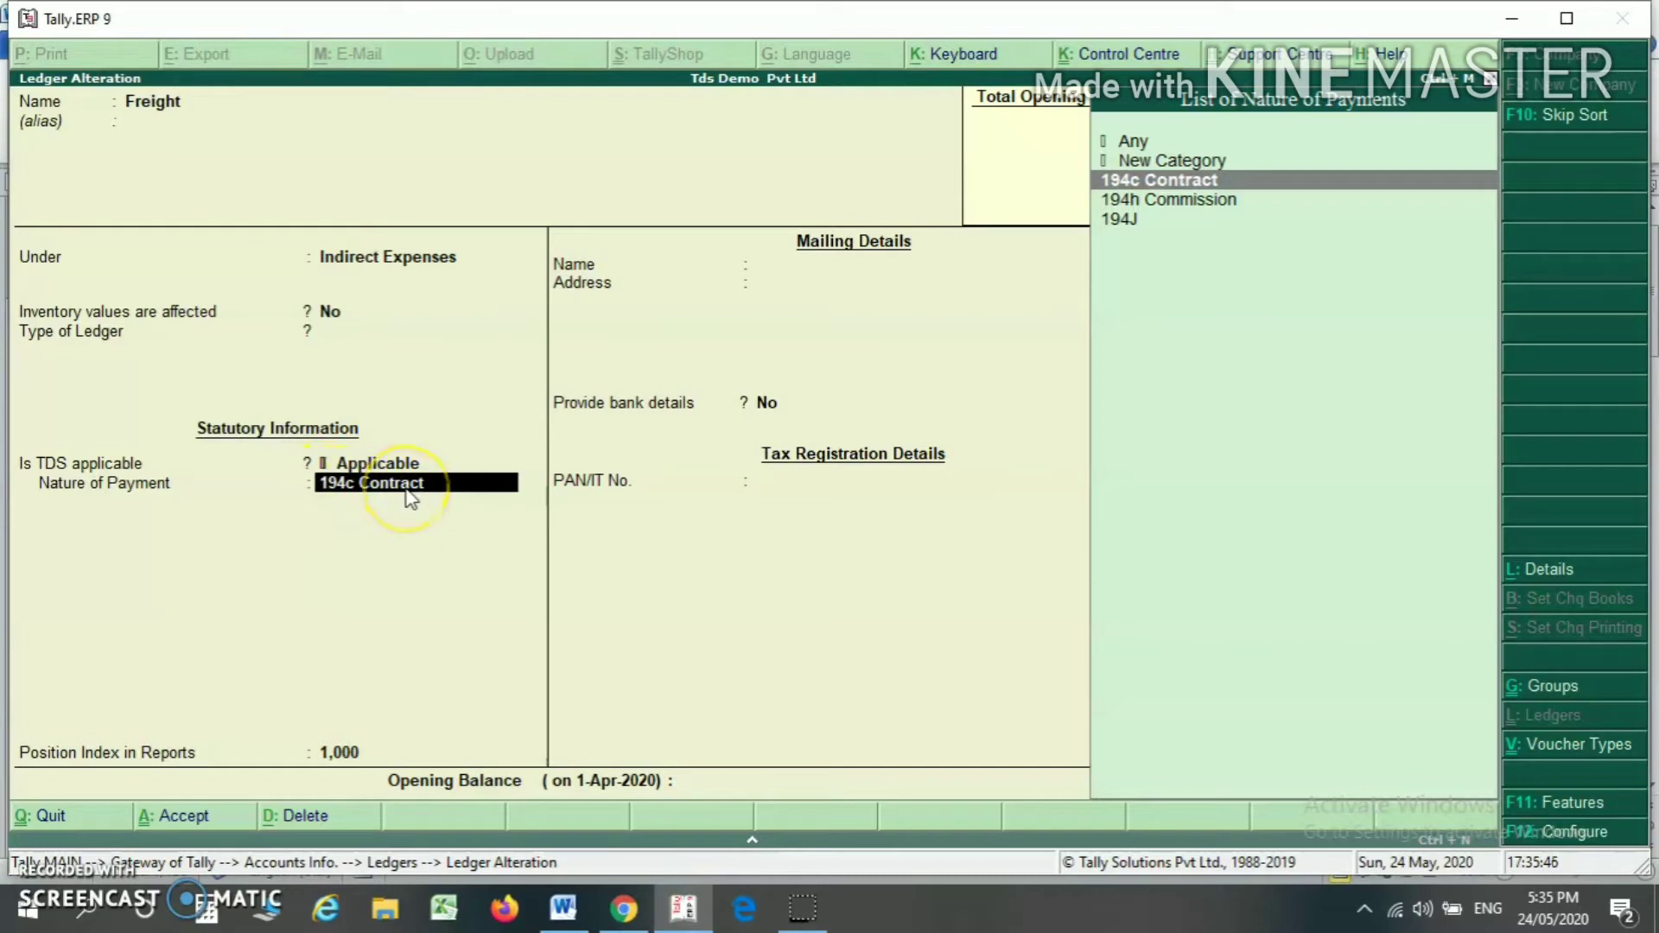
key(Return)
key(Return)
key(Return)
key(Return)
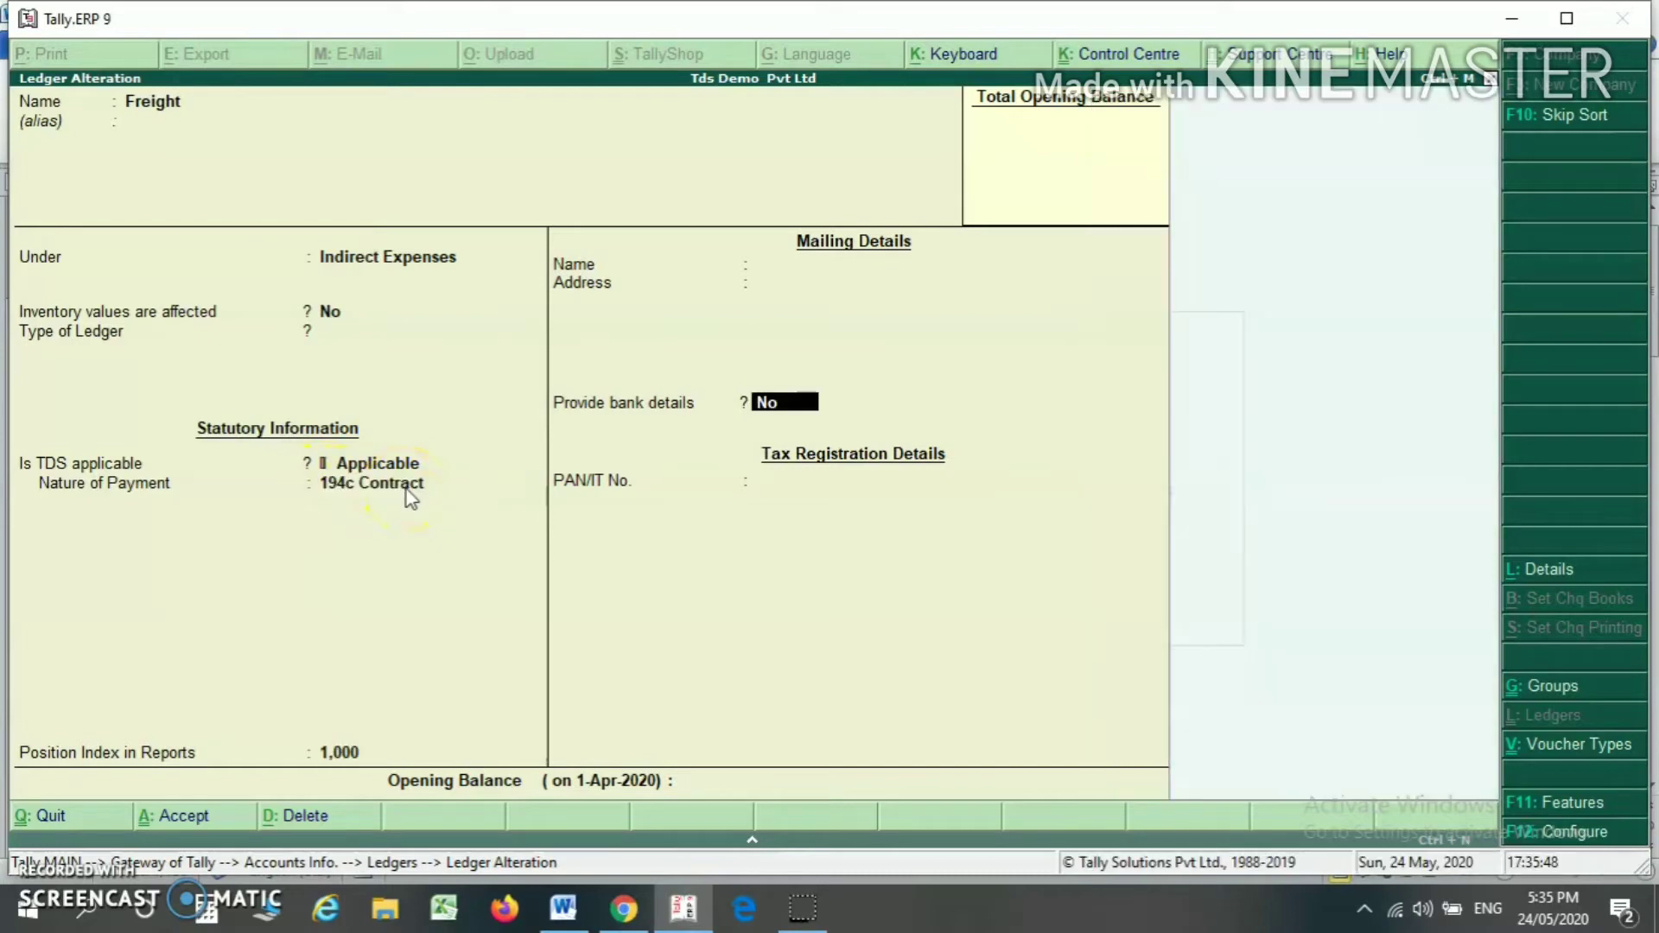
key(Return)
Open the Commission ledger for alteration, keeping it under Indirect Expenses with Type of Ledger as Not Applicable and TDS as Applicable.
key(Up)
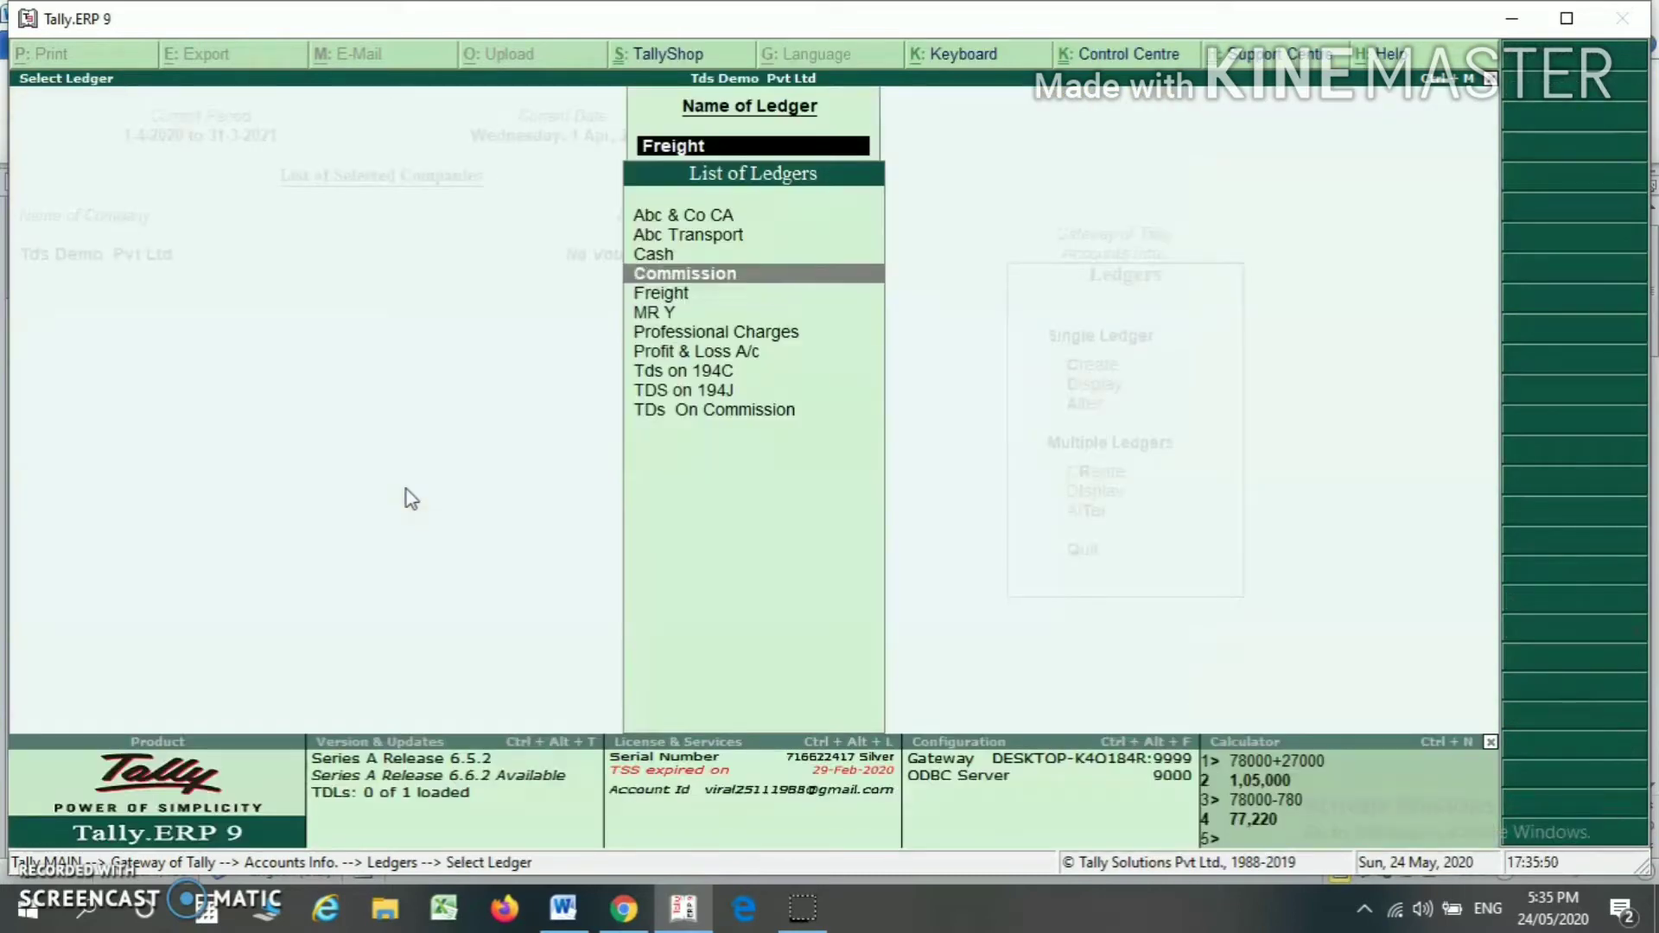
key(Return)
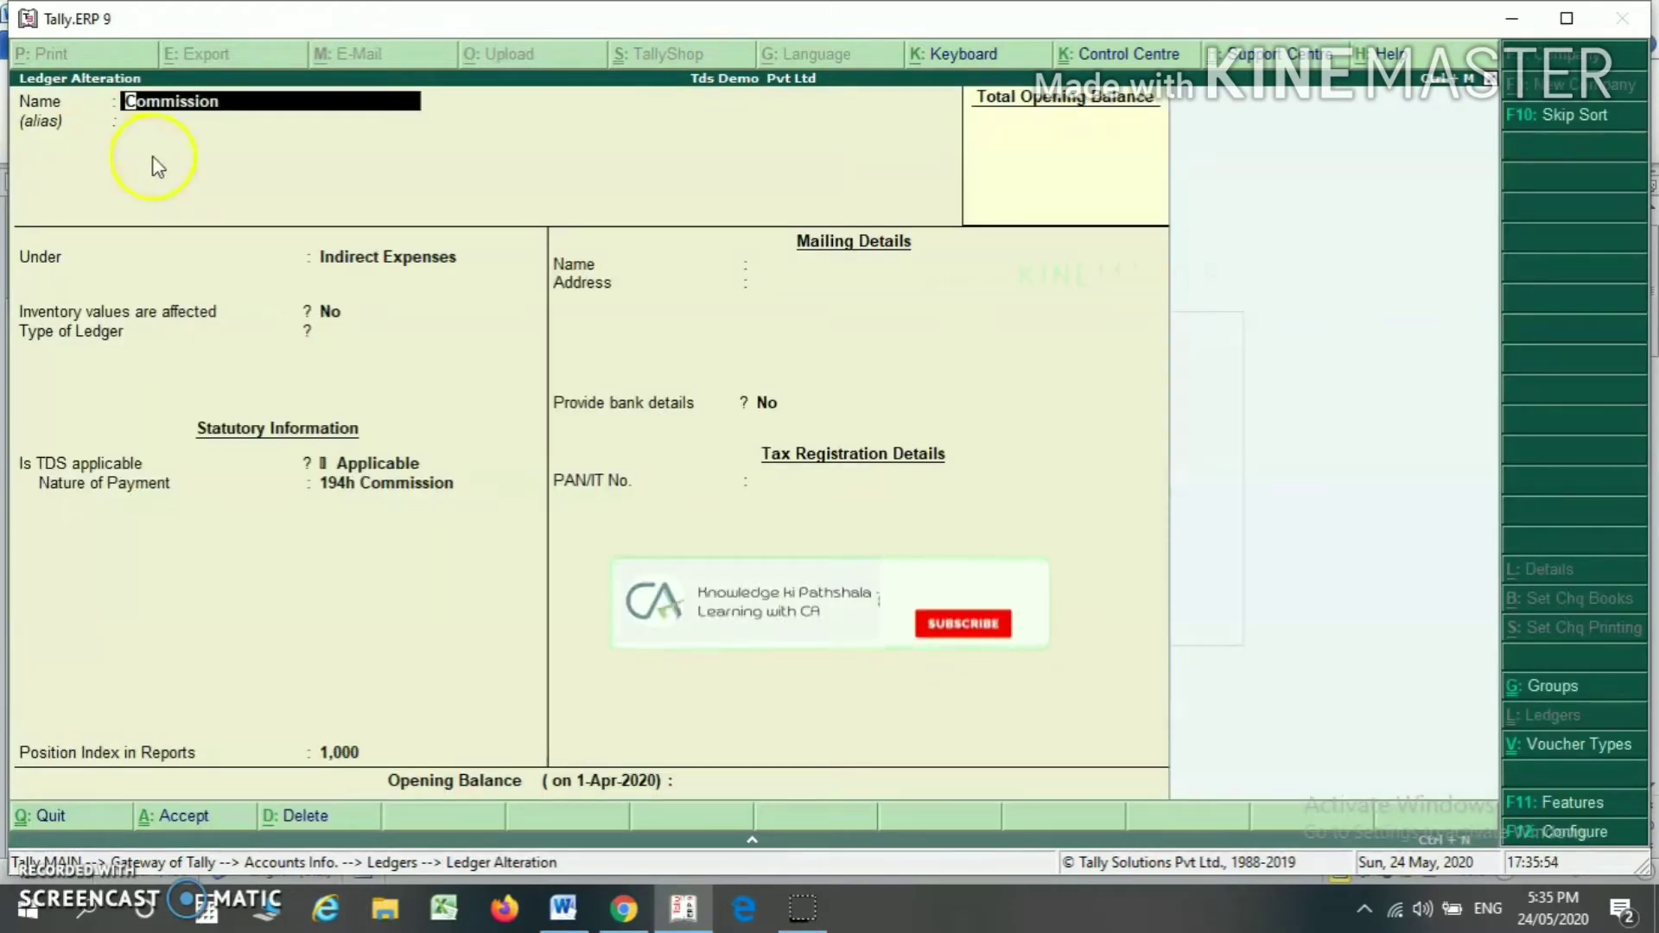
click(330, 253)
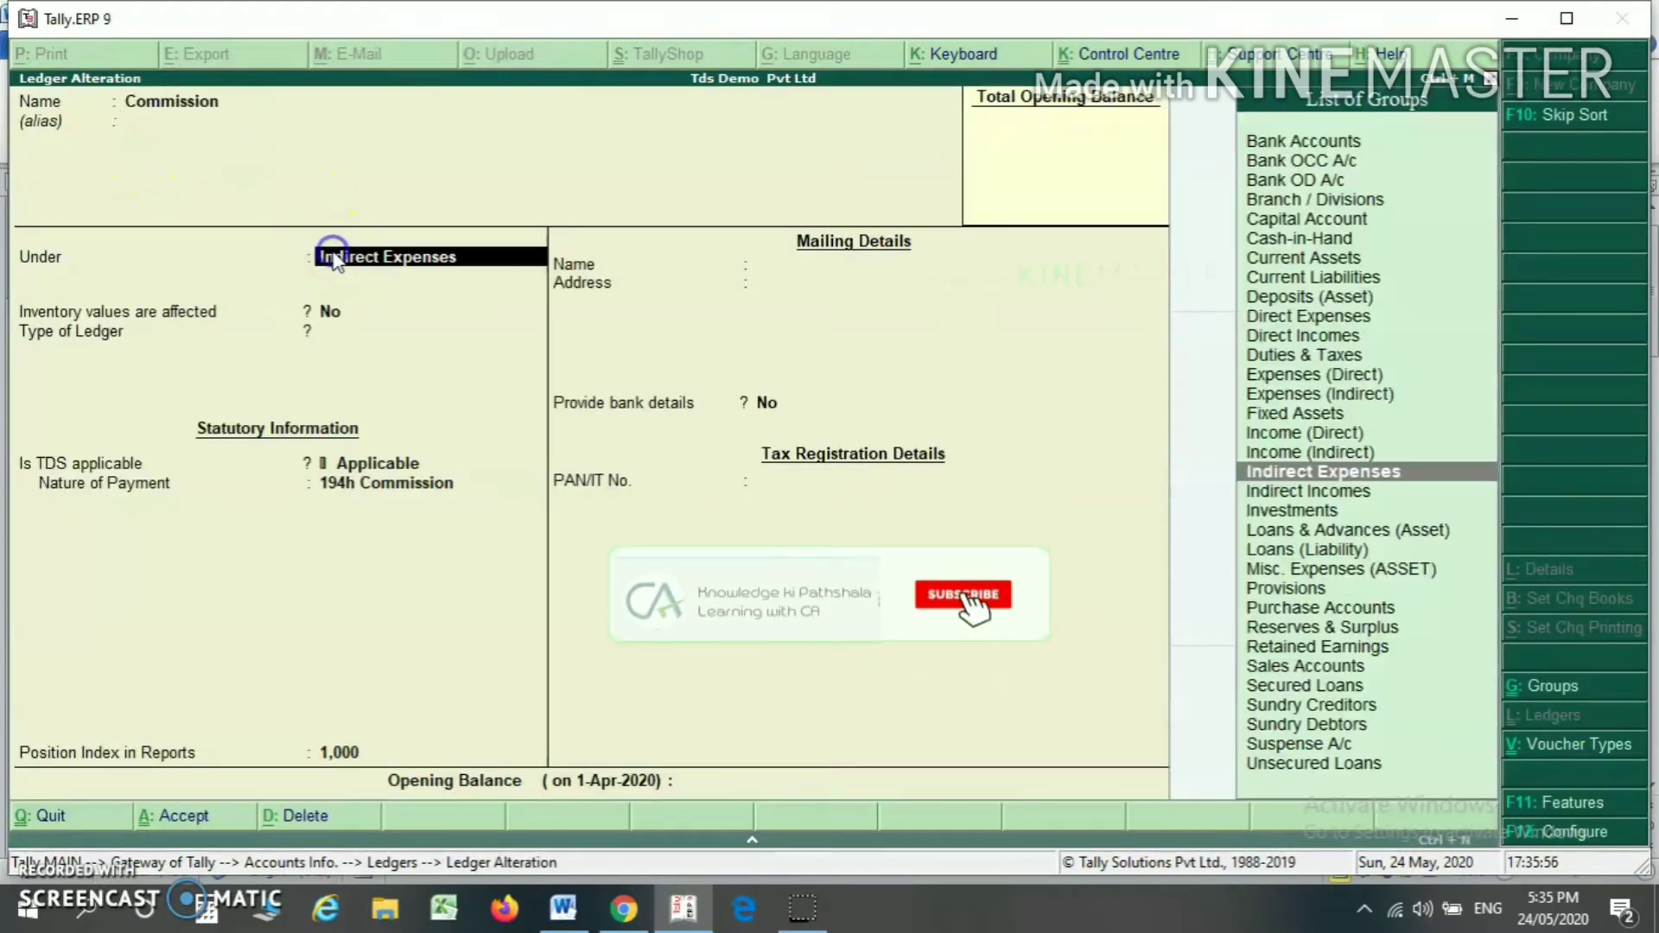
click(355, 486)
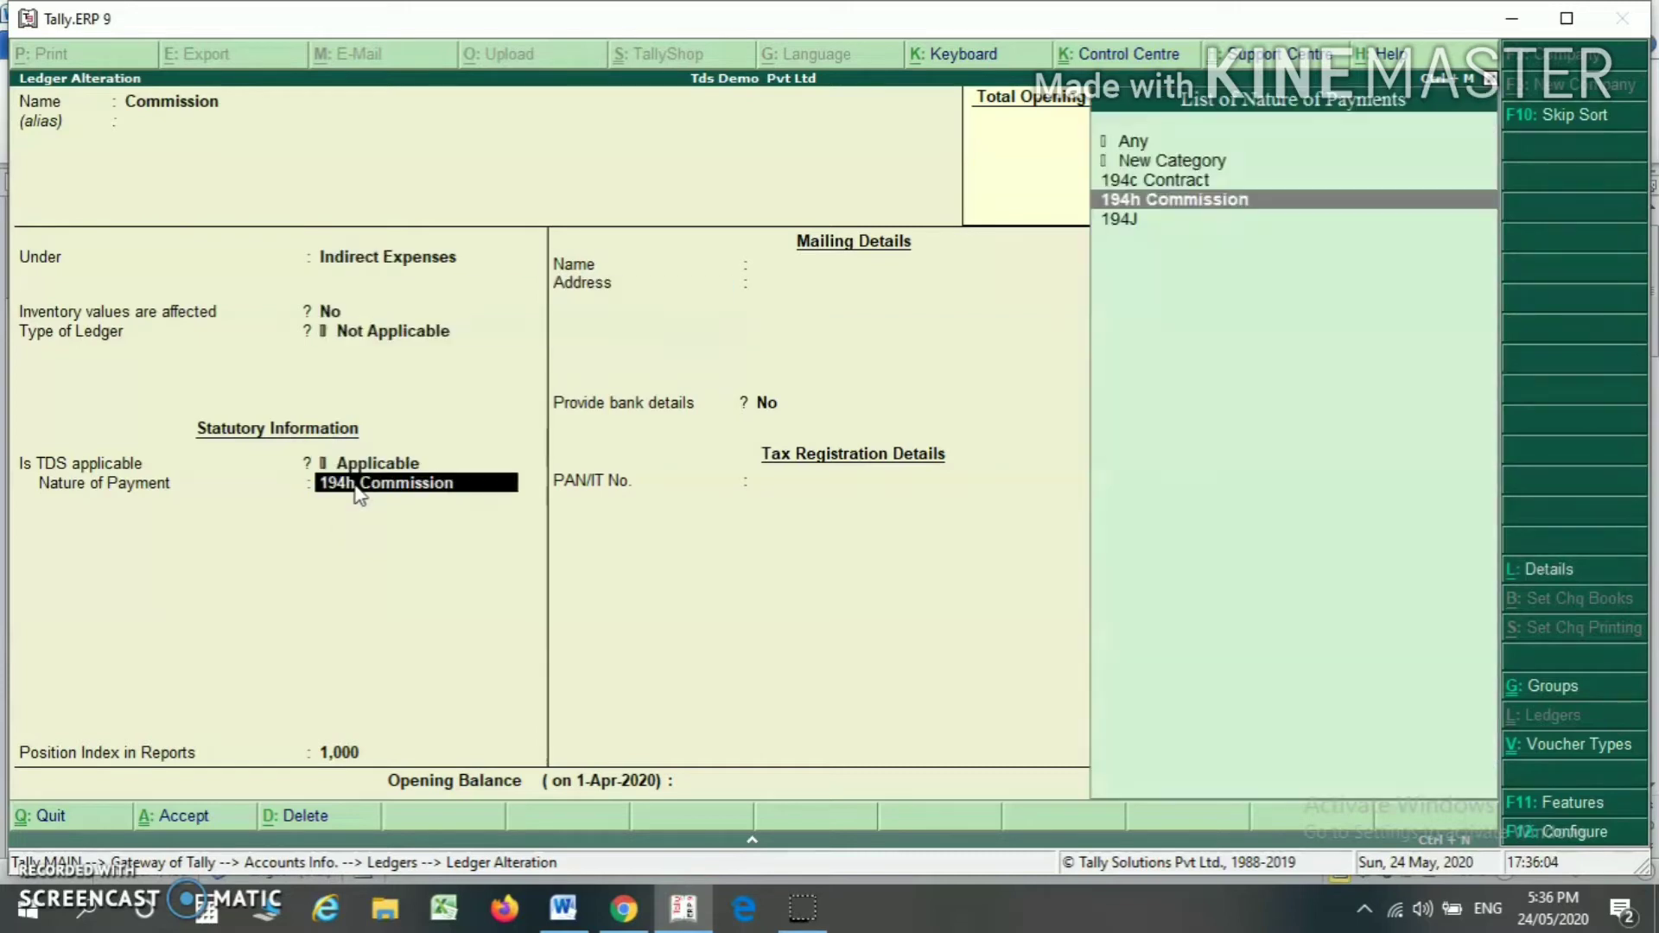
Choose 194h Commission as the nature of payment for the Commission ledger and save it.
key(Up)
key(Up)
key(Up)
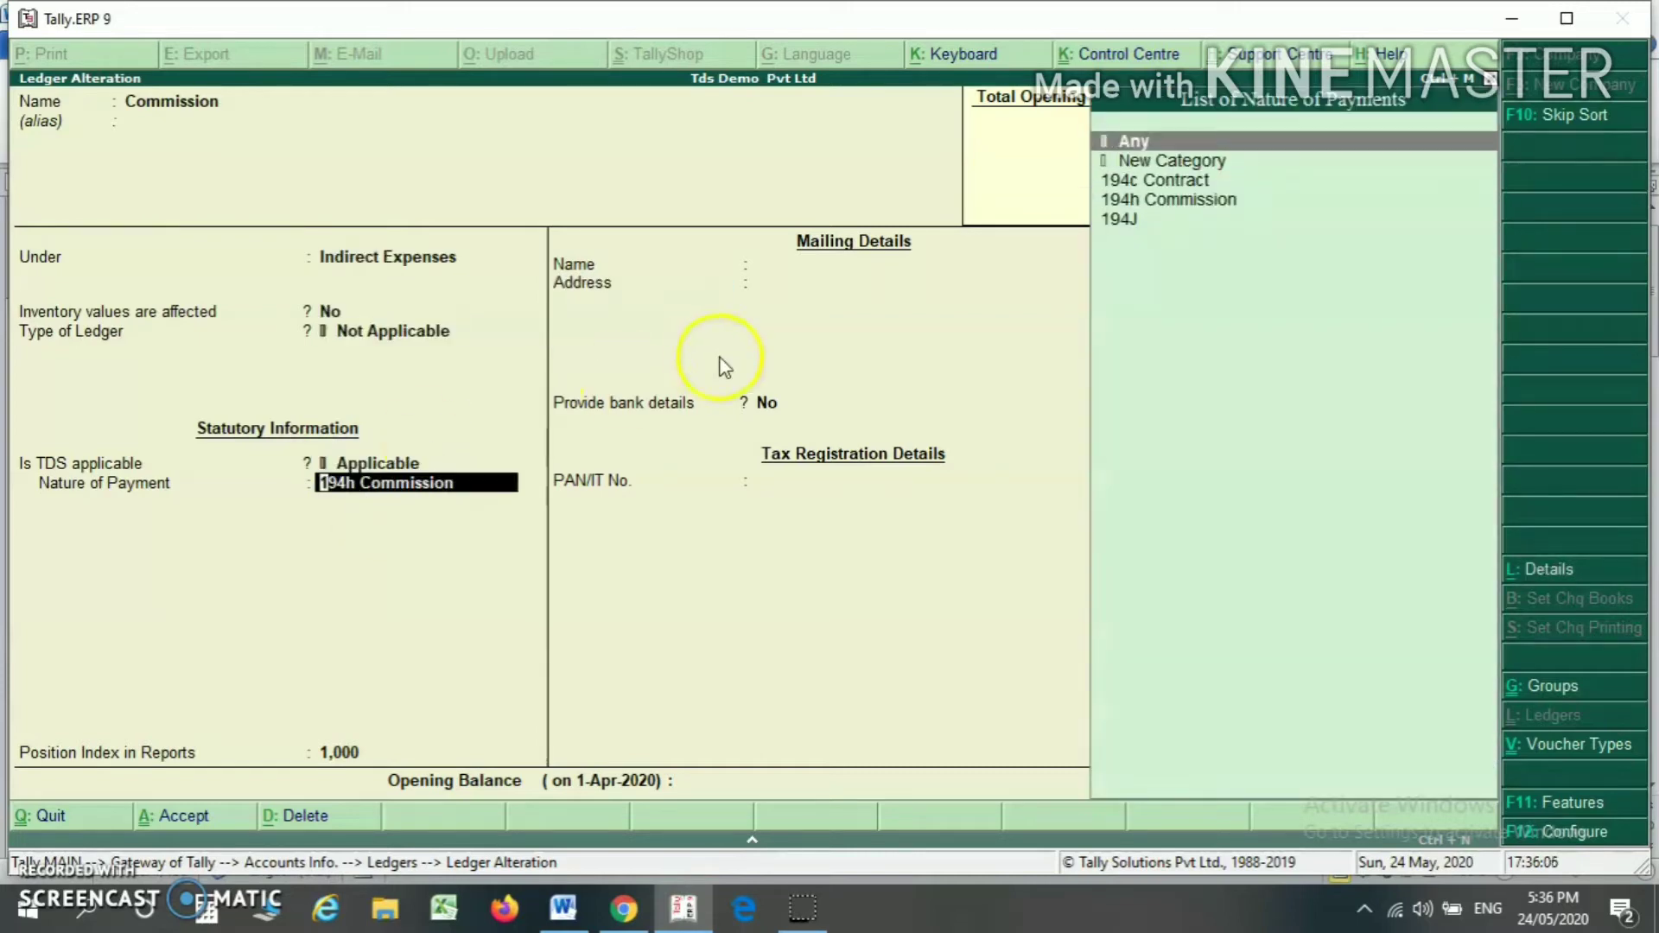
click(1180, 202)
key(Return)
key(Return)
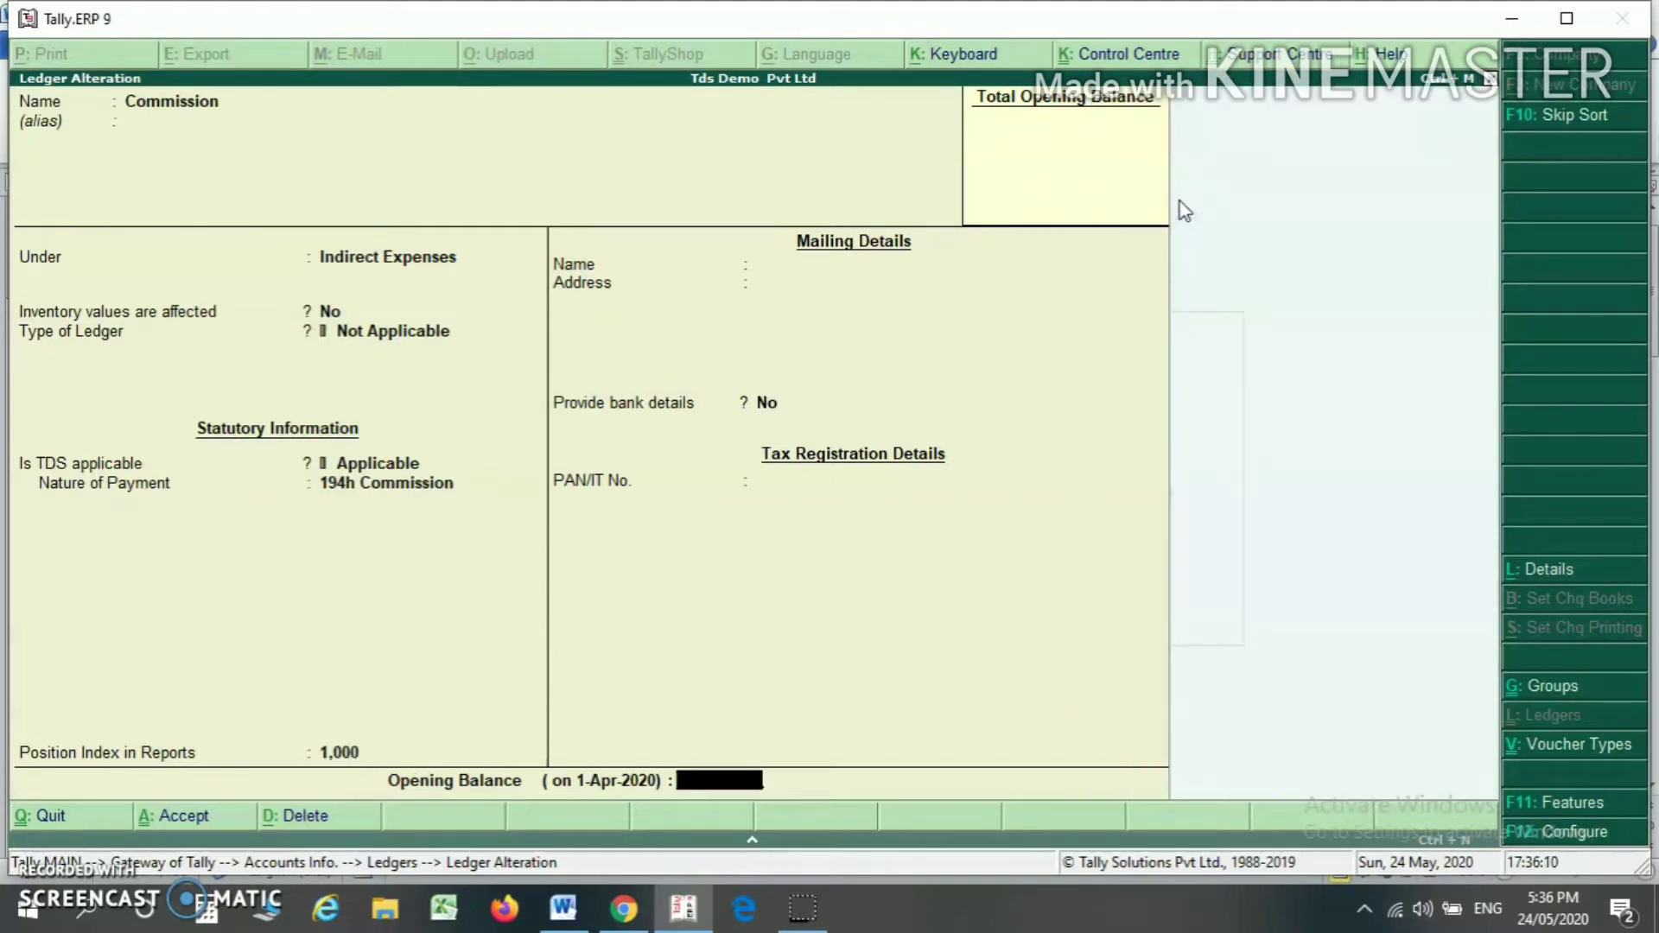
key(Return)
key(Return)
Choose the Abc & Co CA ledger from the list of ledgers and open it for alteration.
key(Down)
key(Down)
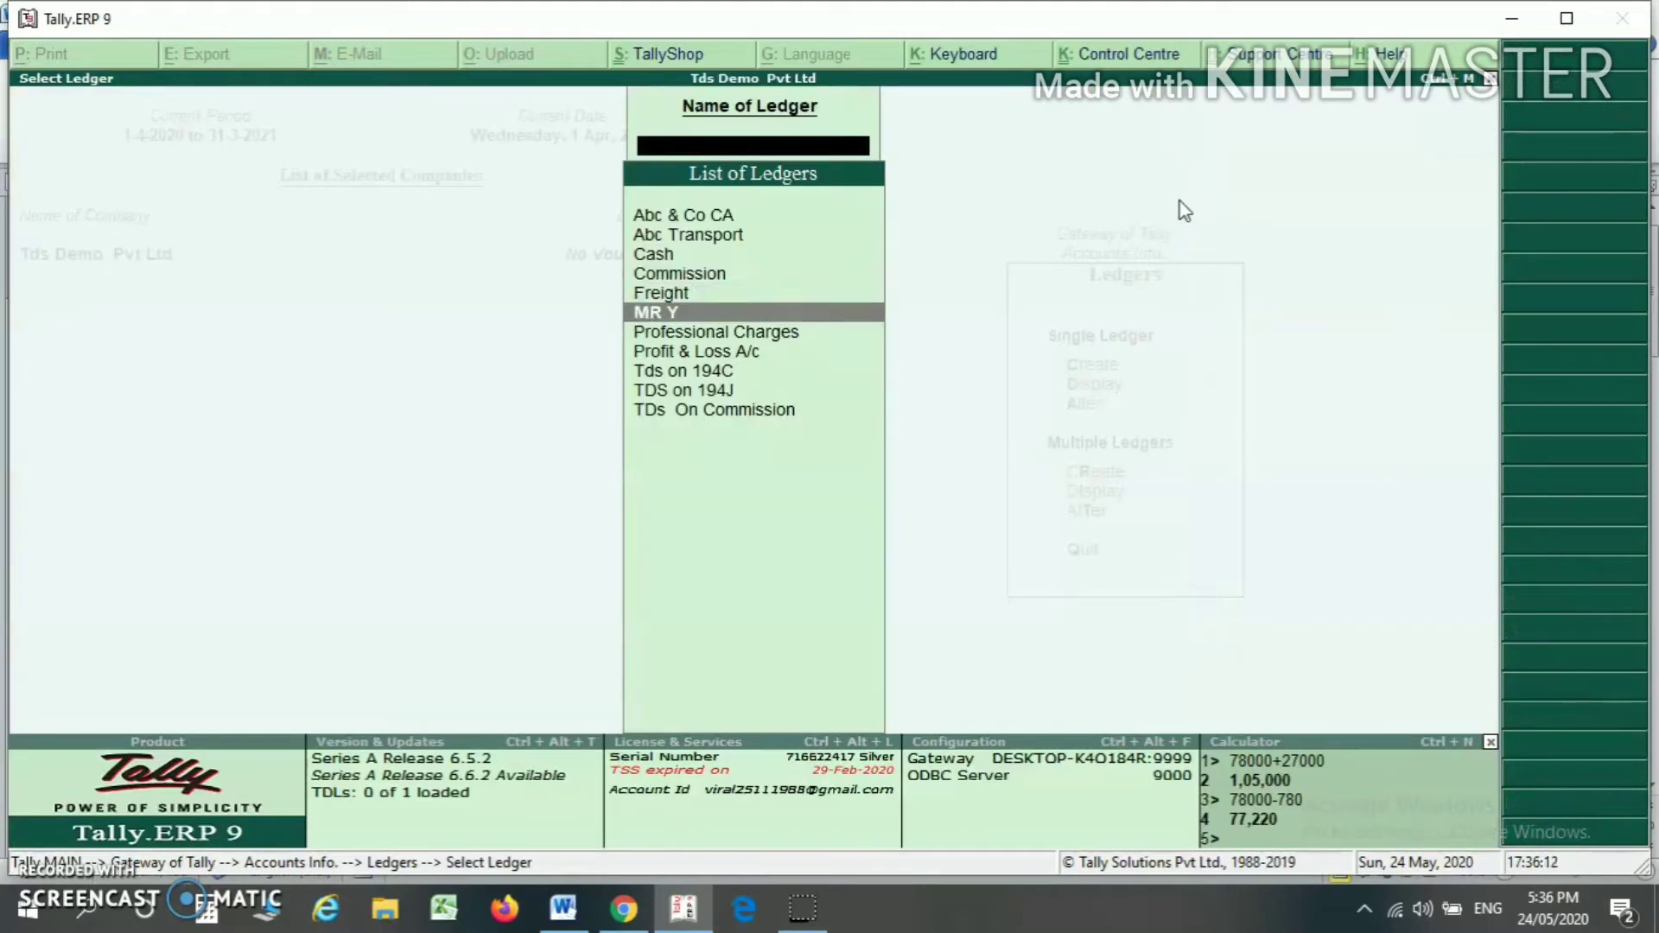
key(Up)
key(Up)
key(Up)
key(Up)
key(Up)
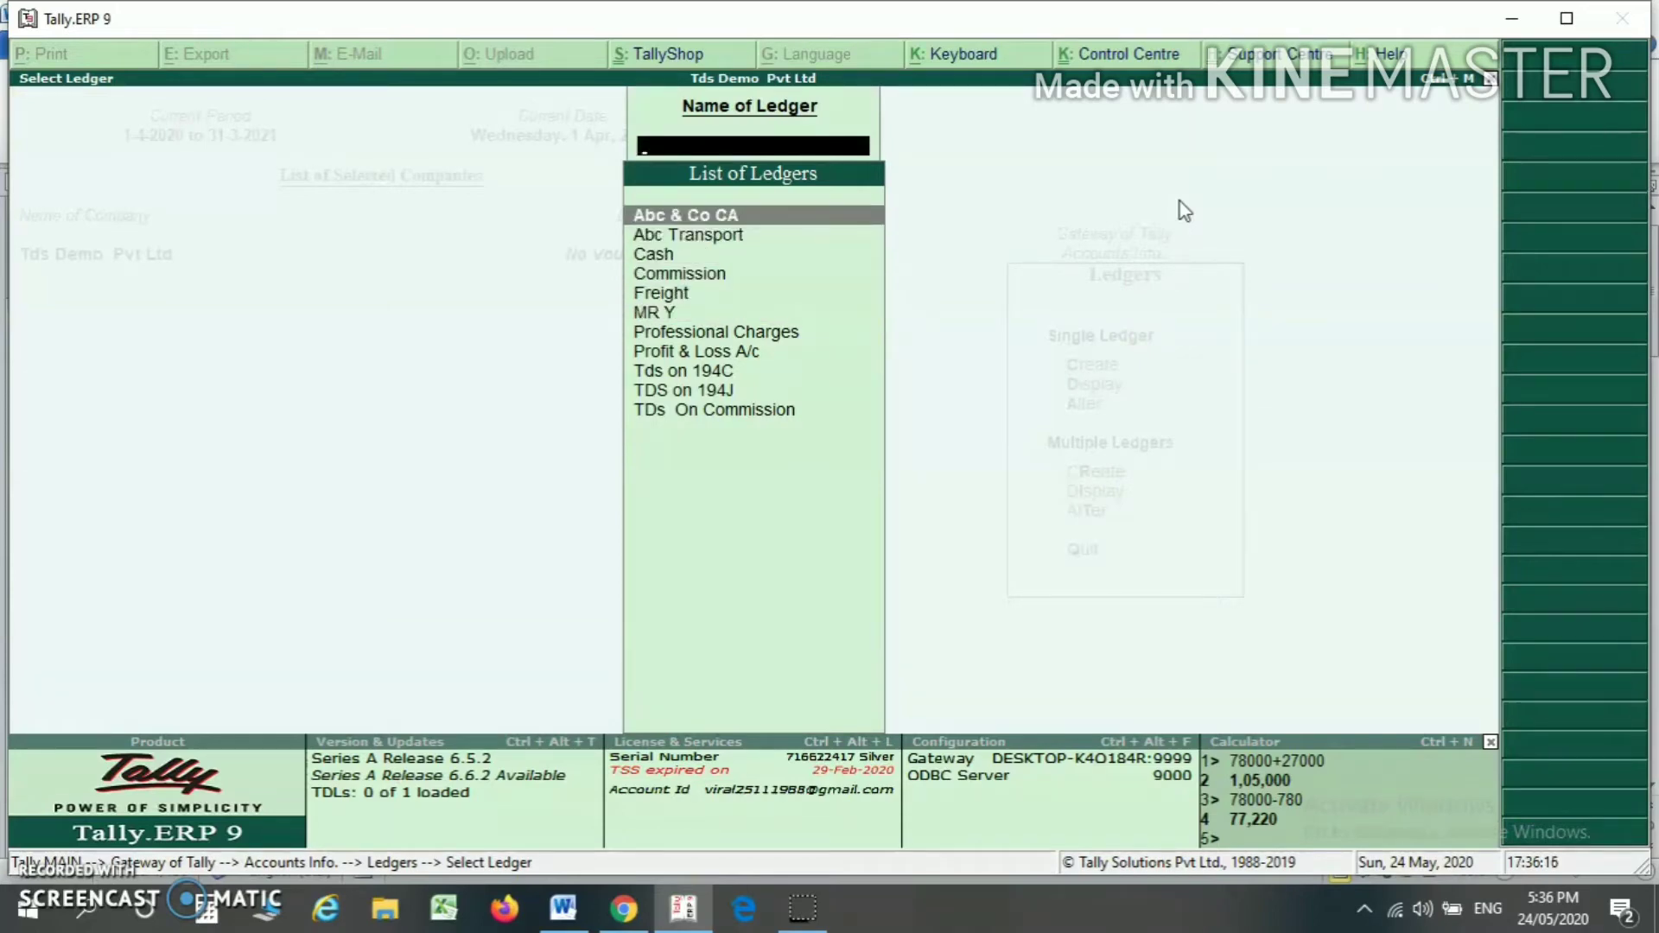
key(Return)
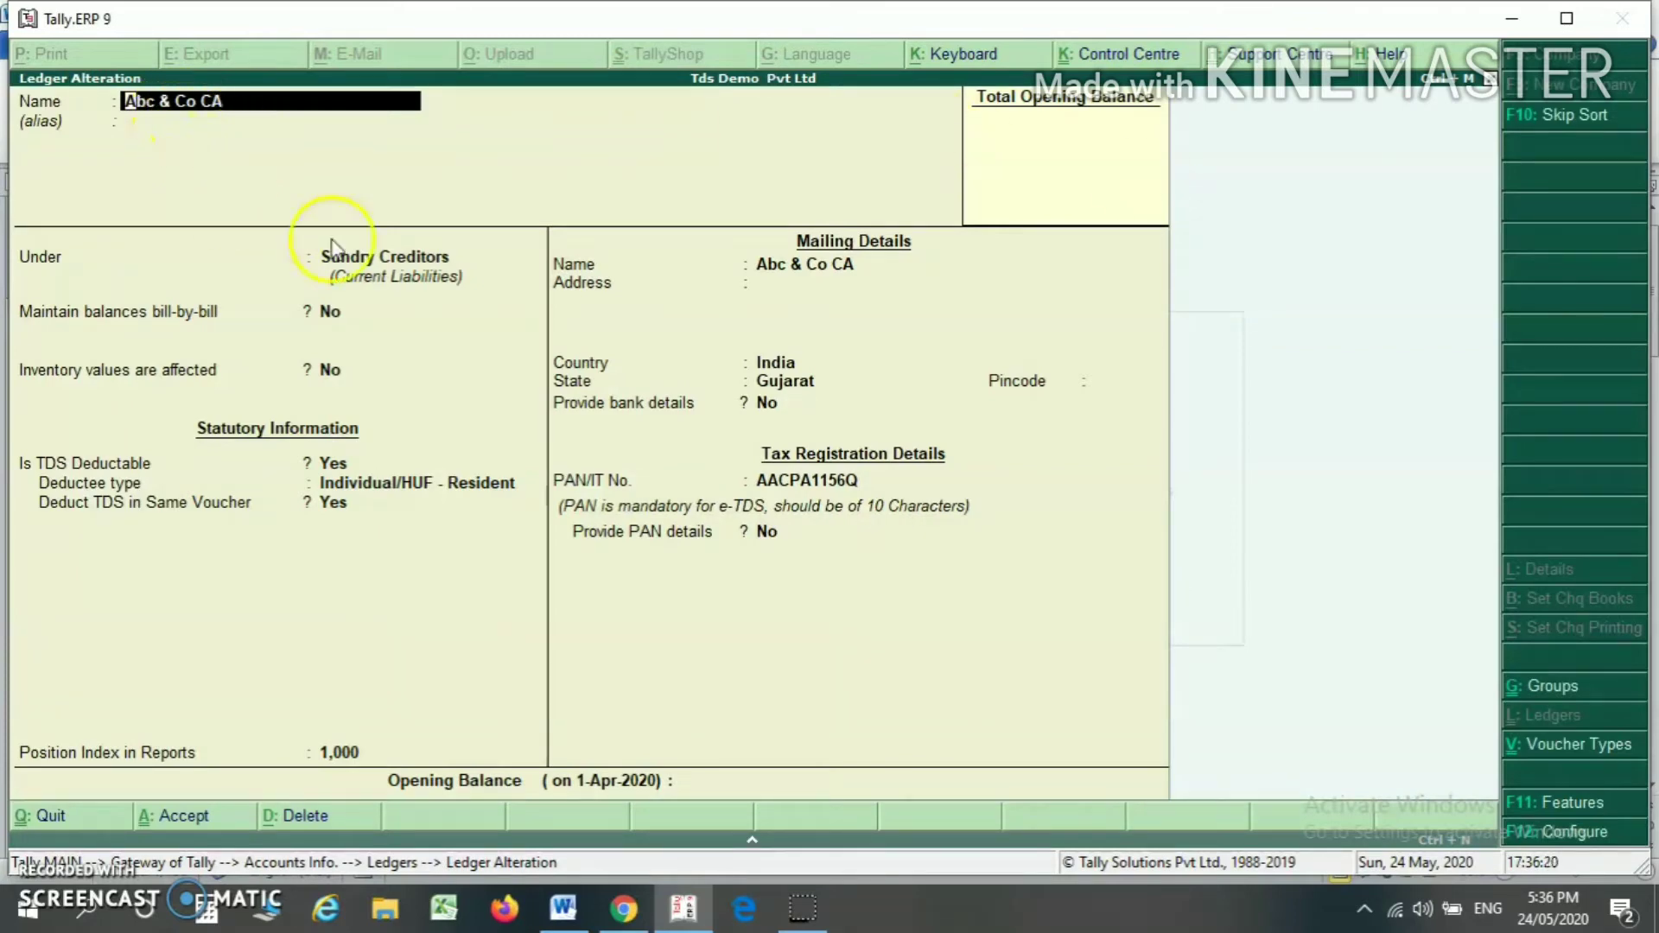
Keep Is TDS Deductable as Yes, deductee type as Individual/HUF - Resident, and Deduct TDS in Same Voucher as Yes.
click(332, 466)
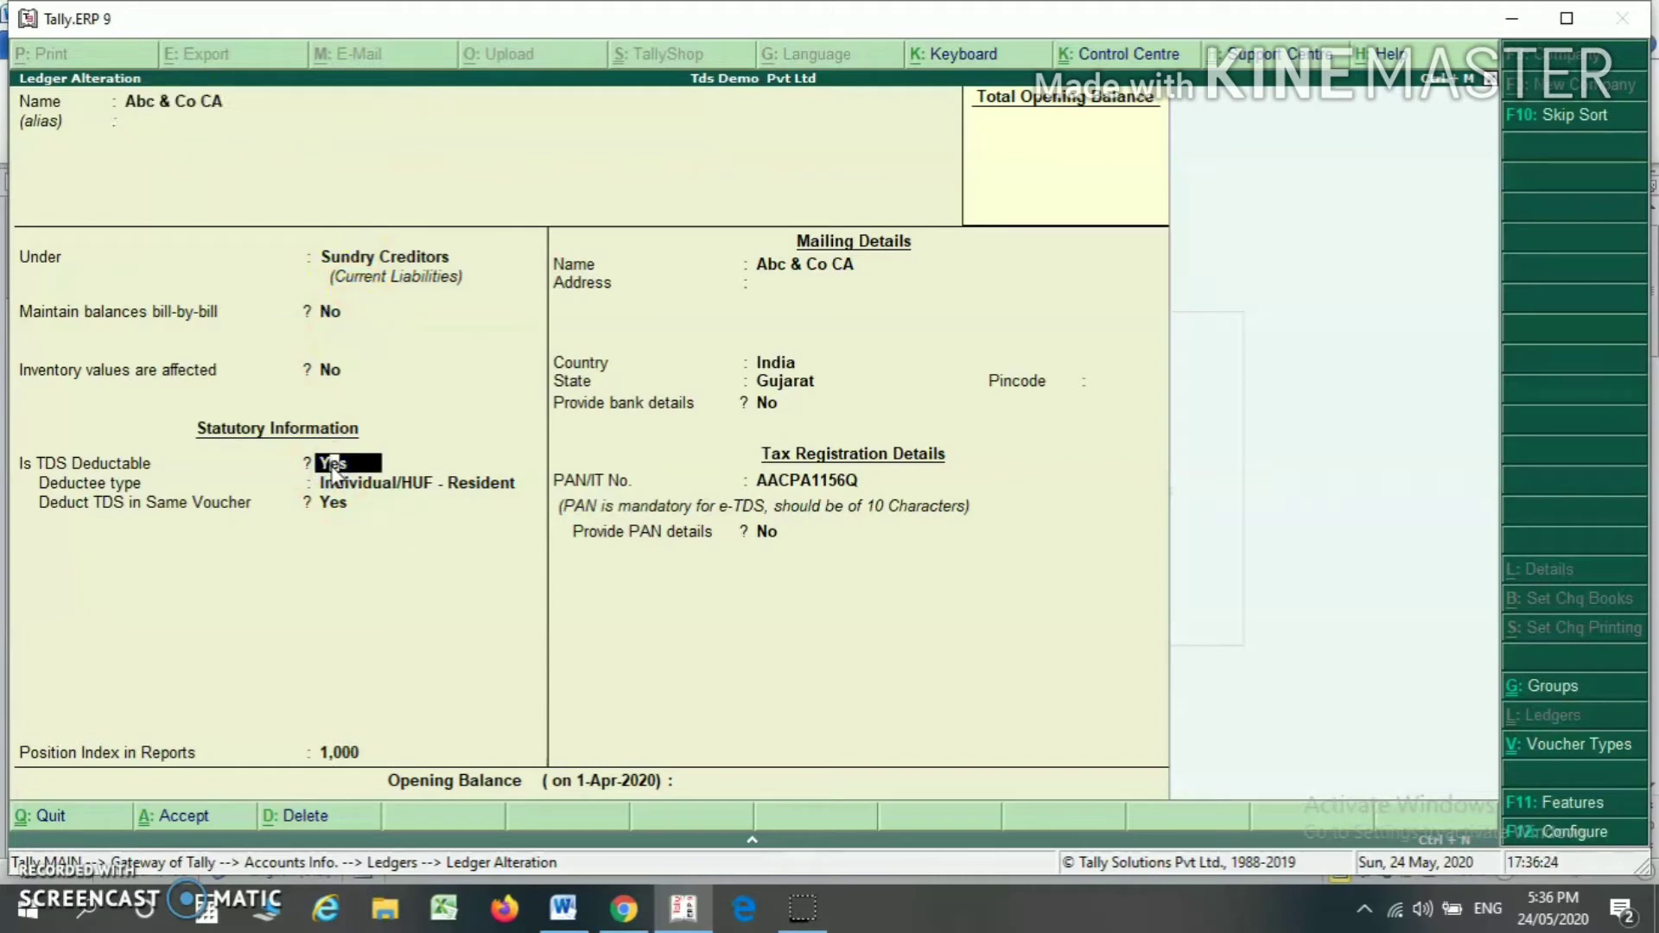
key(Return)
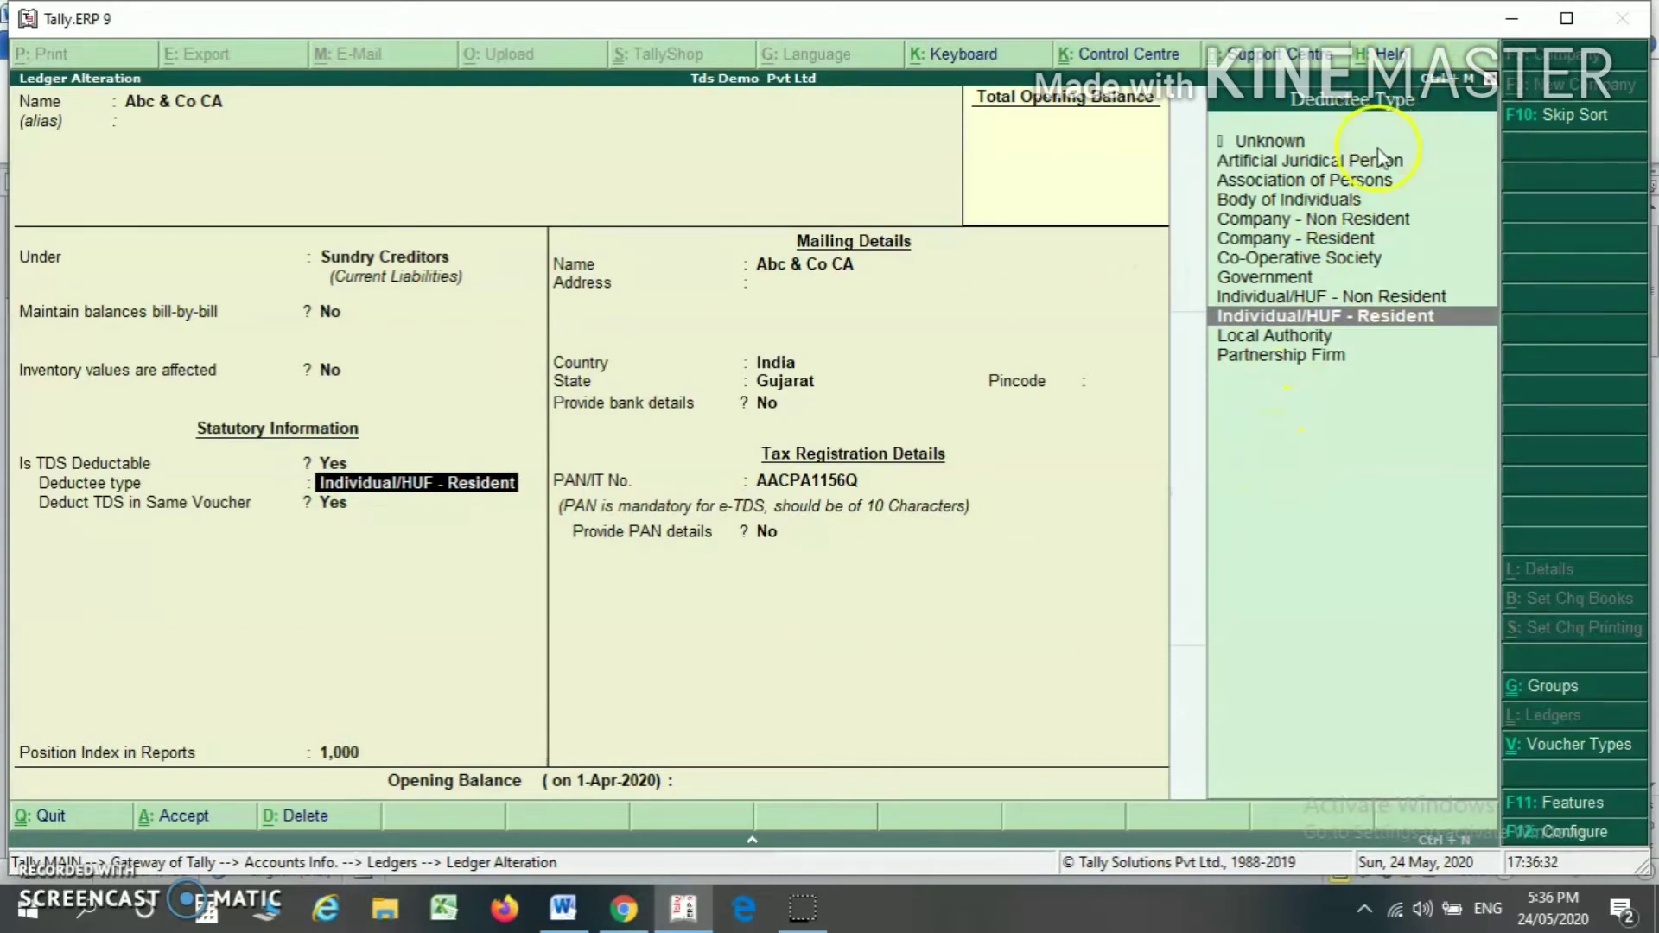
click(1318, 318)
click(1317, 317)
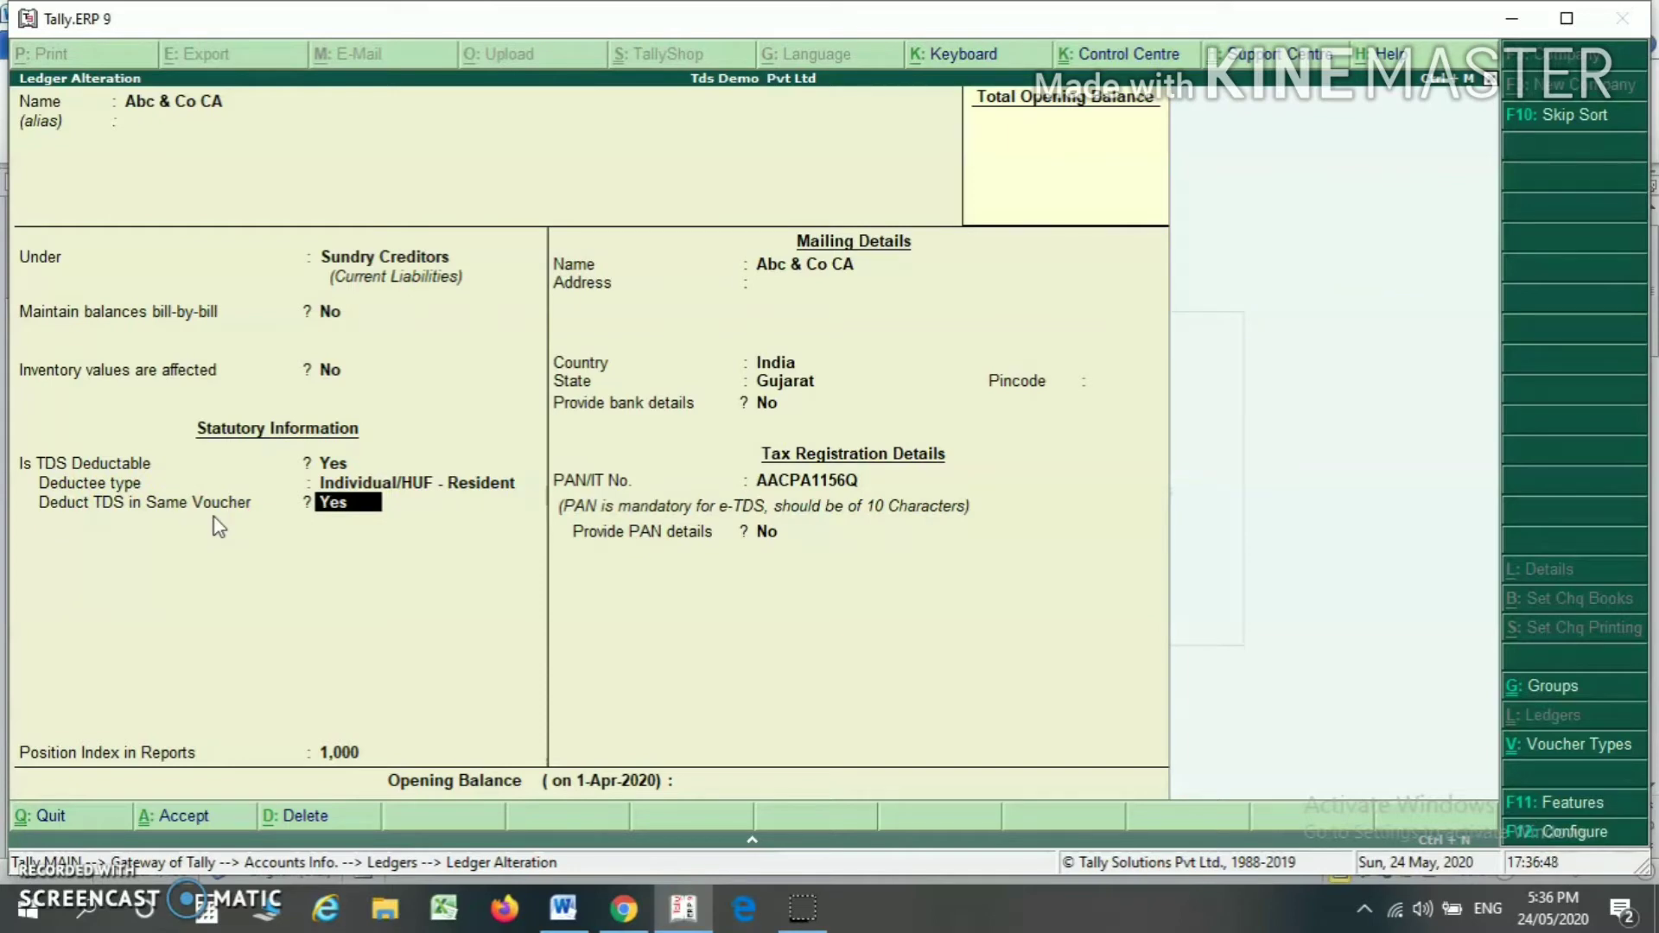
key(Return)
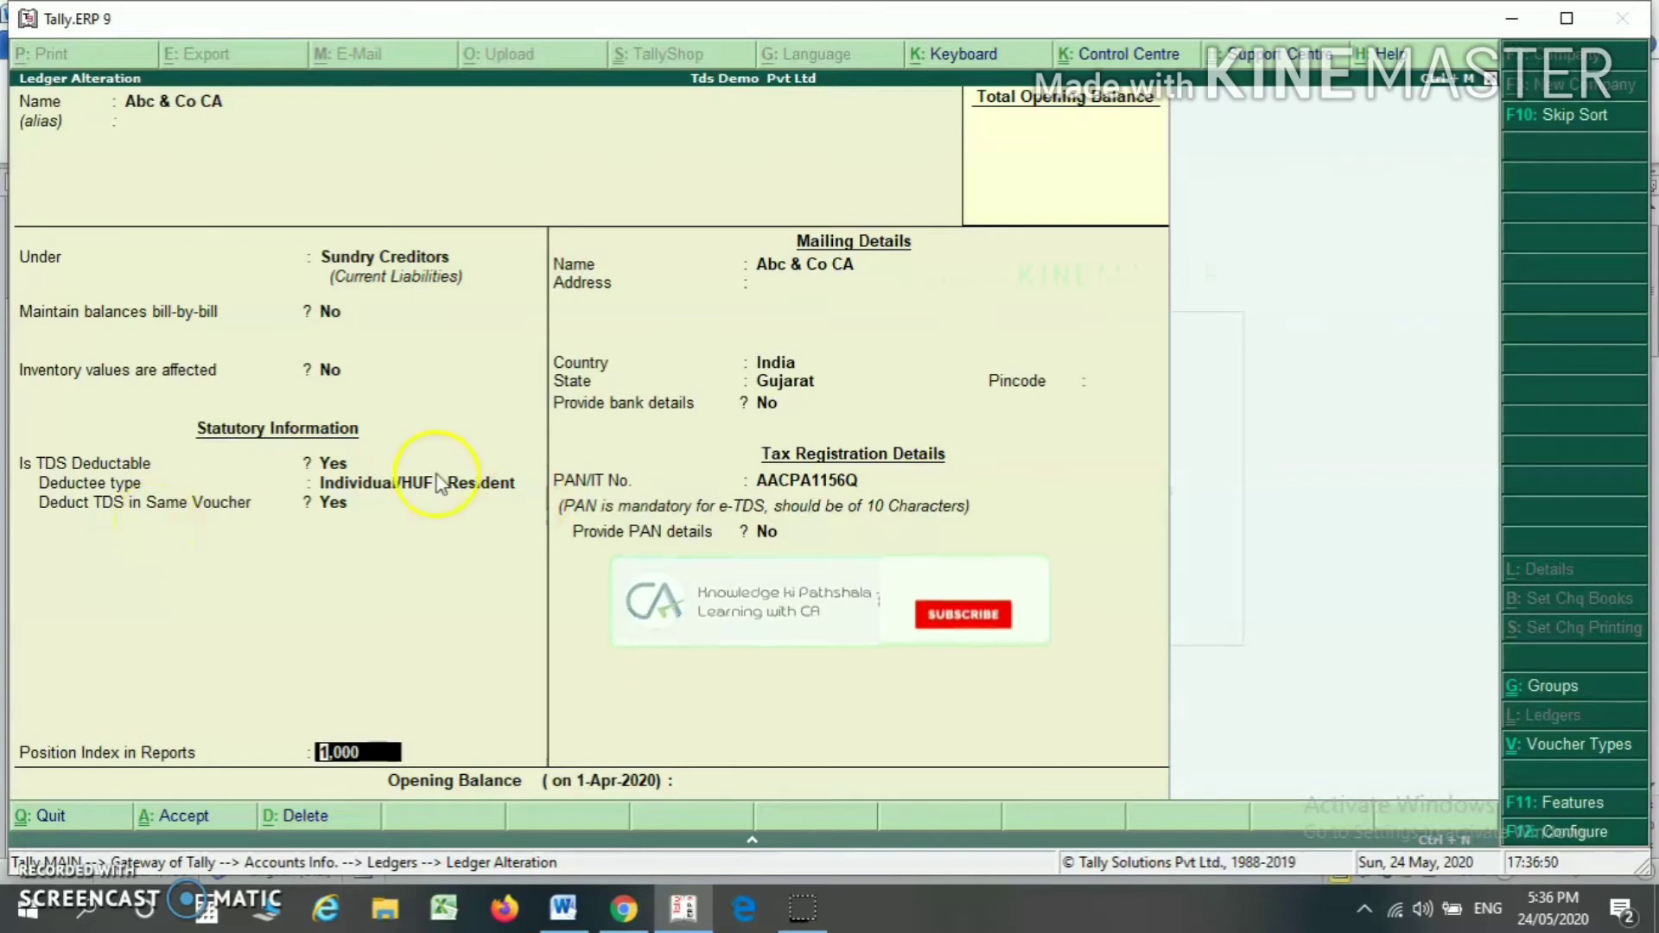
Keep the PAN of Abc & Co CA, set Provide PAN details to Yes with the name on PAN left blank, and save the ledger.
click(777, 481)
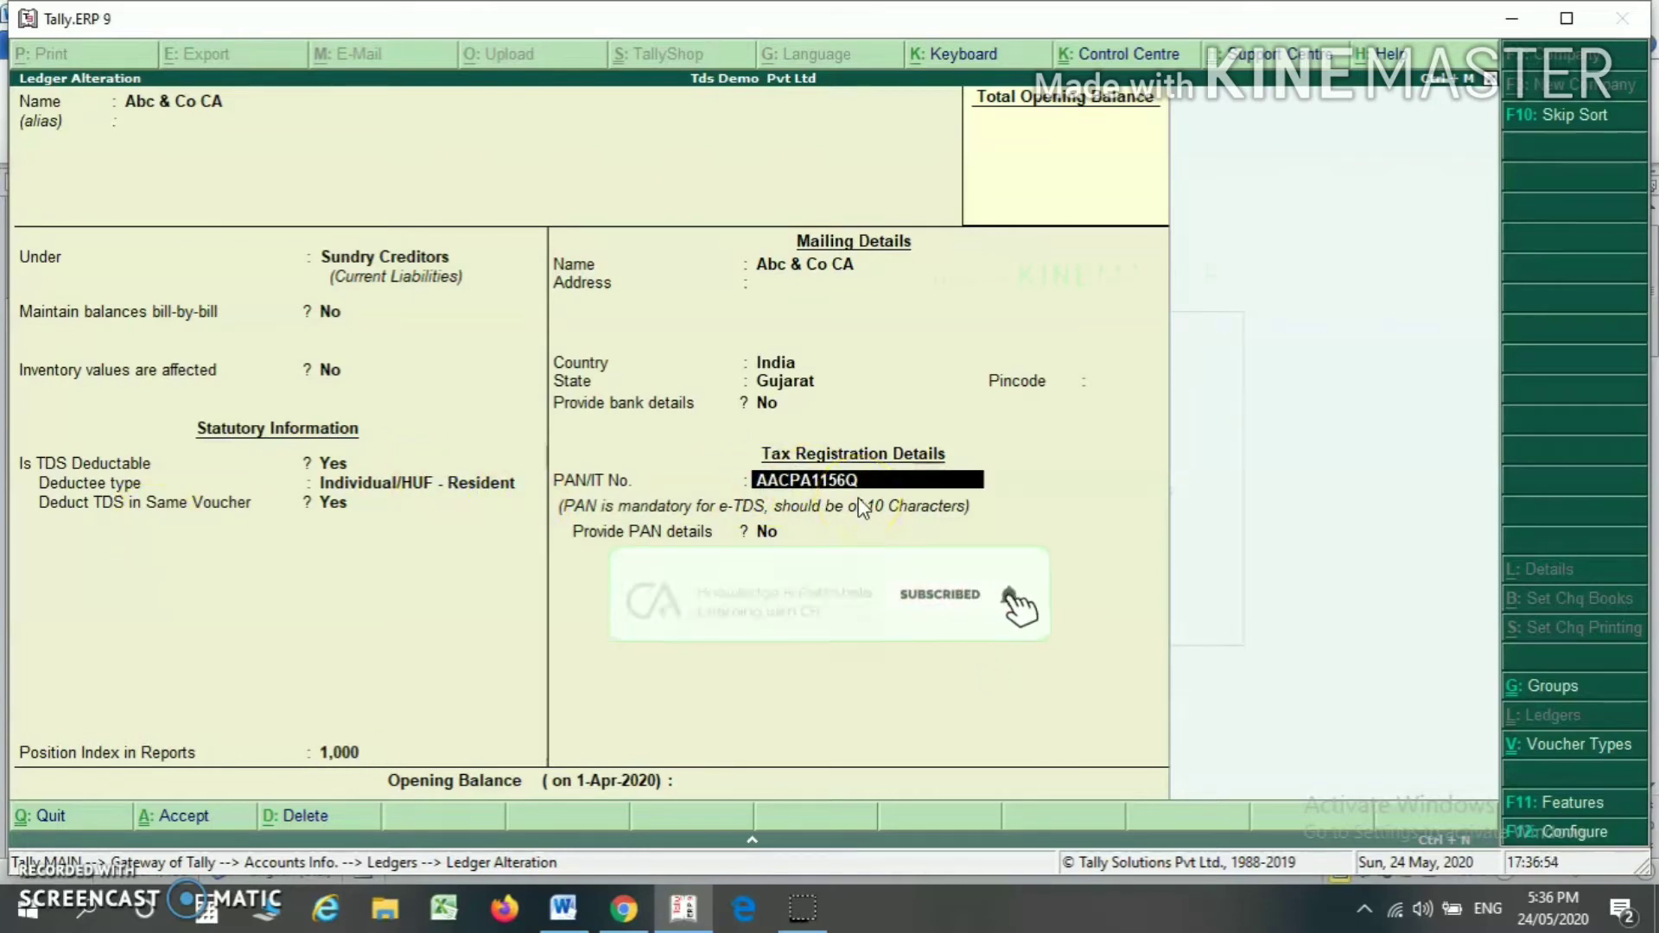
key(Return)
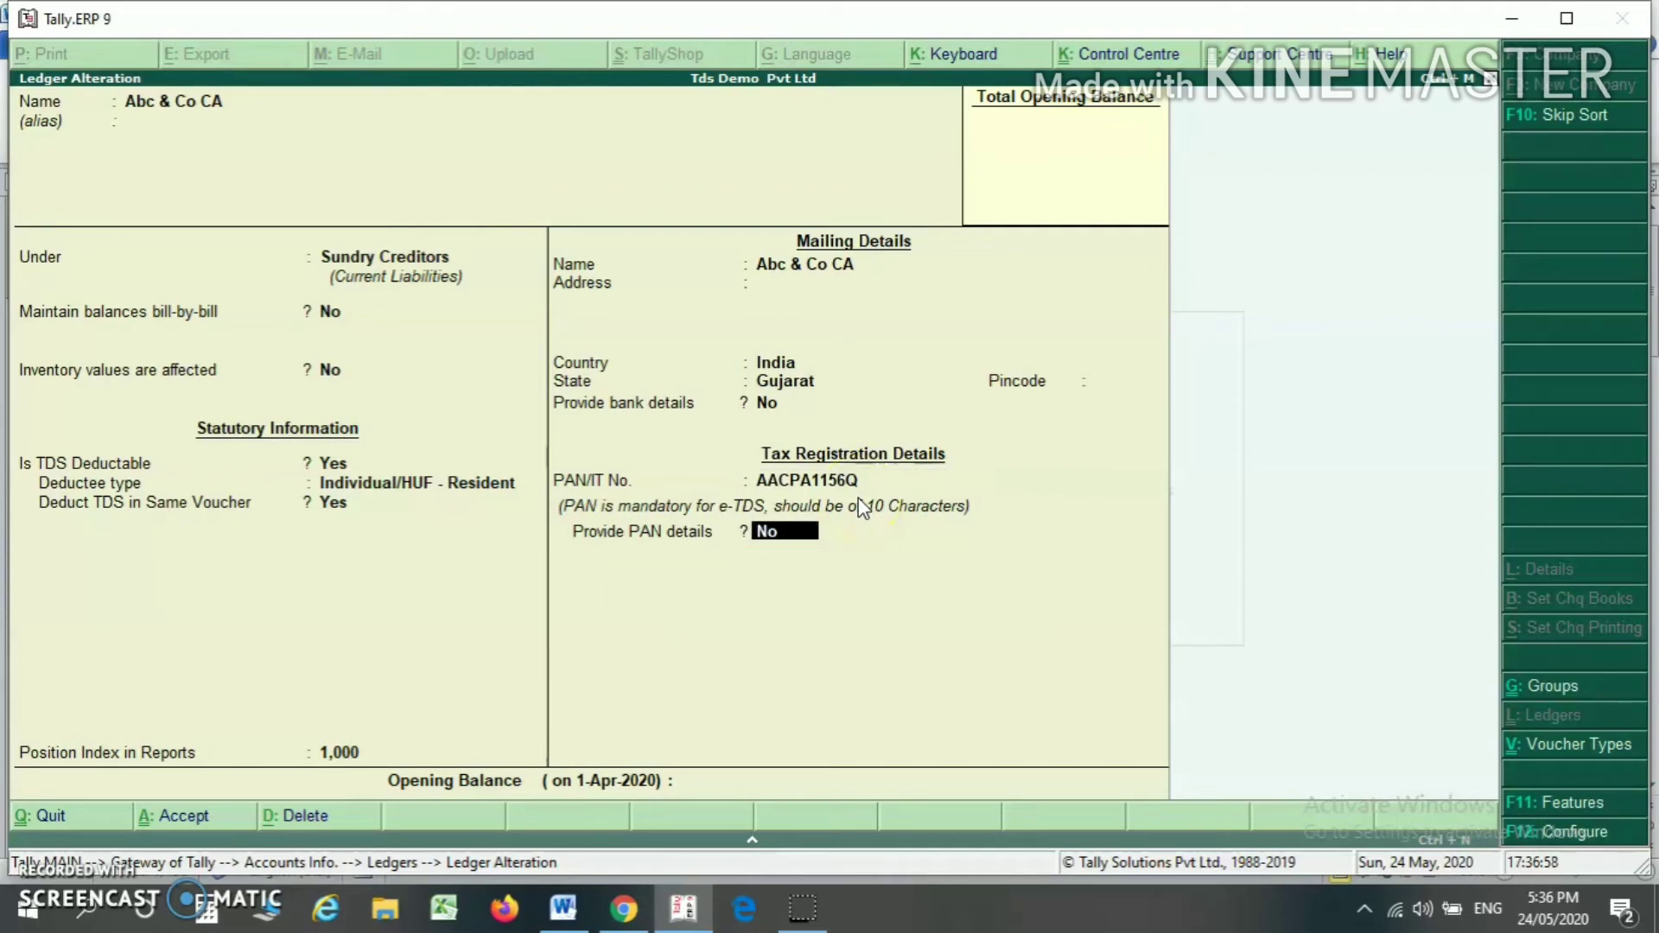
key(y)
key(Return)
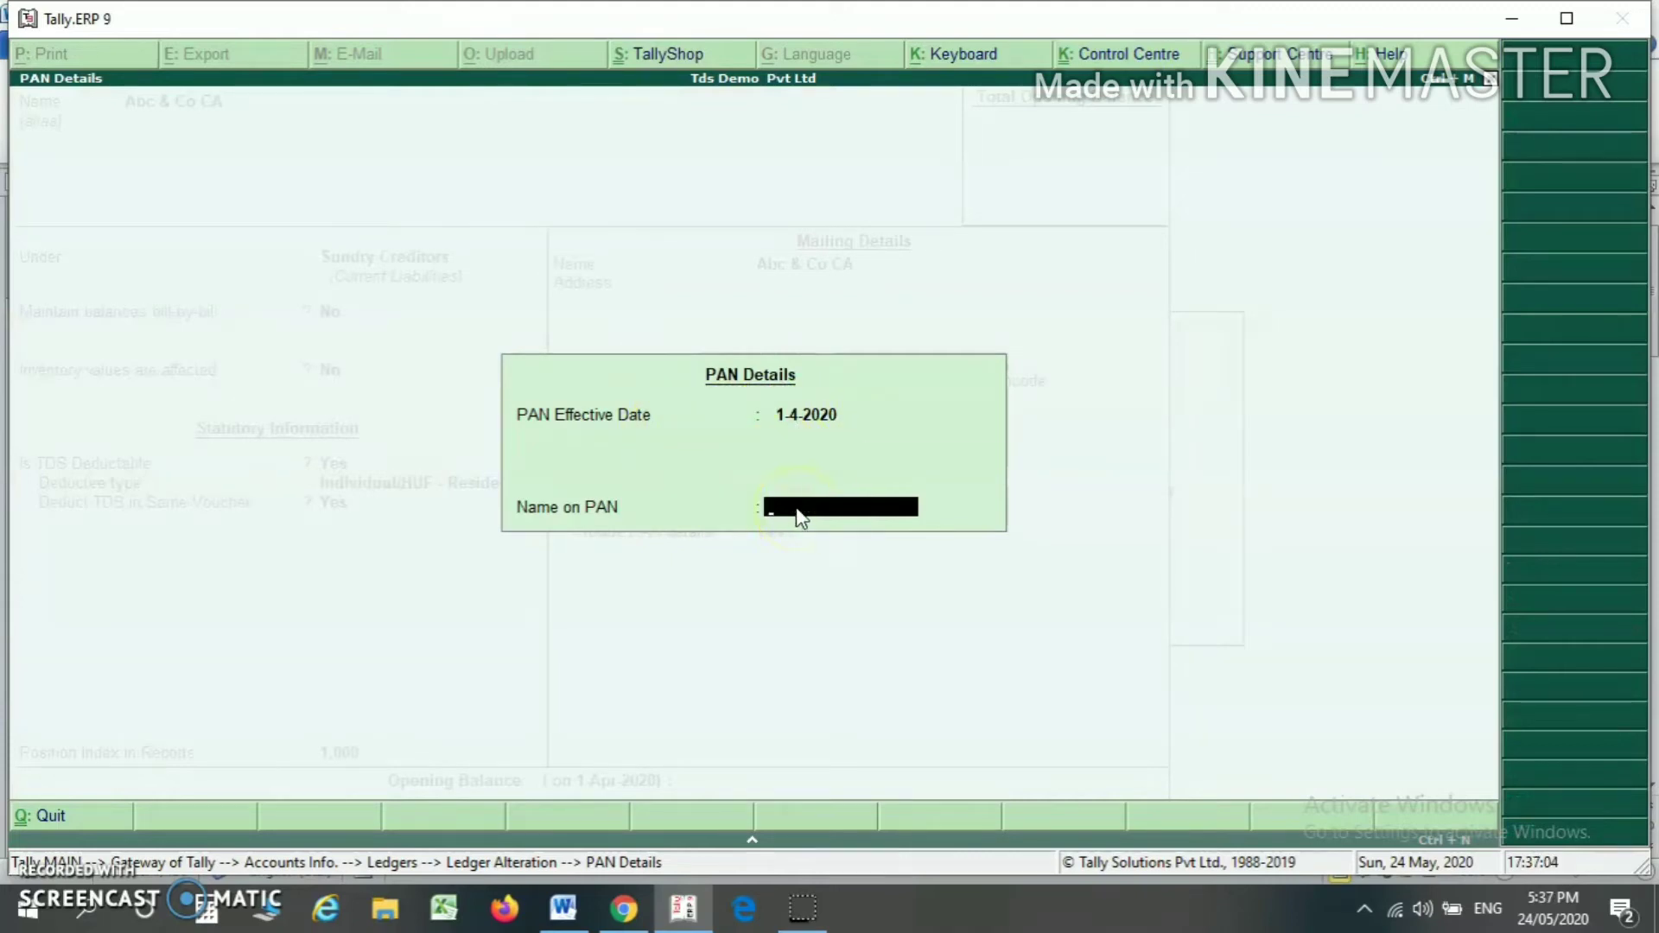
key(Return)
key(Return)
key(Return)
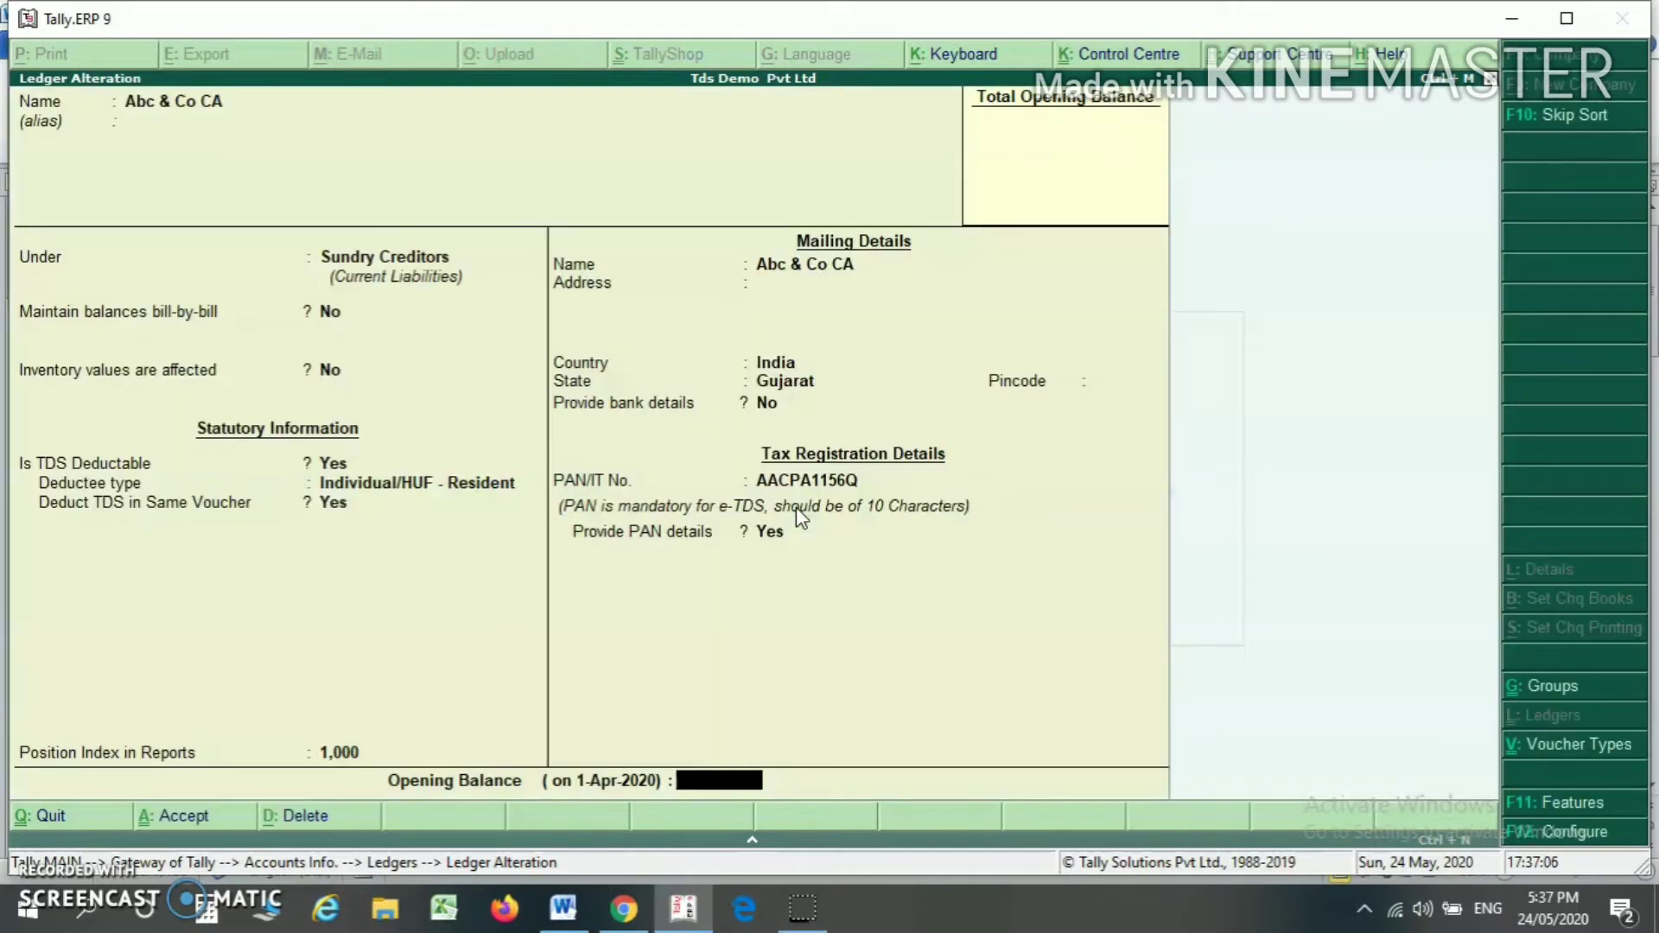
key(Return)
key(Return)
Open the Abc Transport ledger, keeping TDS deductable as Yes, deductee type as Individual/HUF - Resident and TDS deduction in the same voucher as Yes.
key(Down)
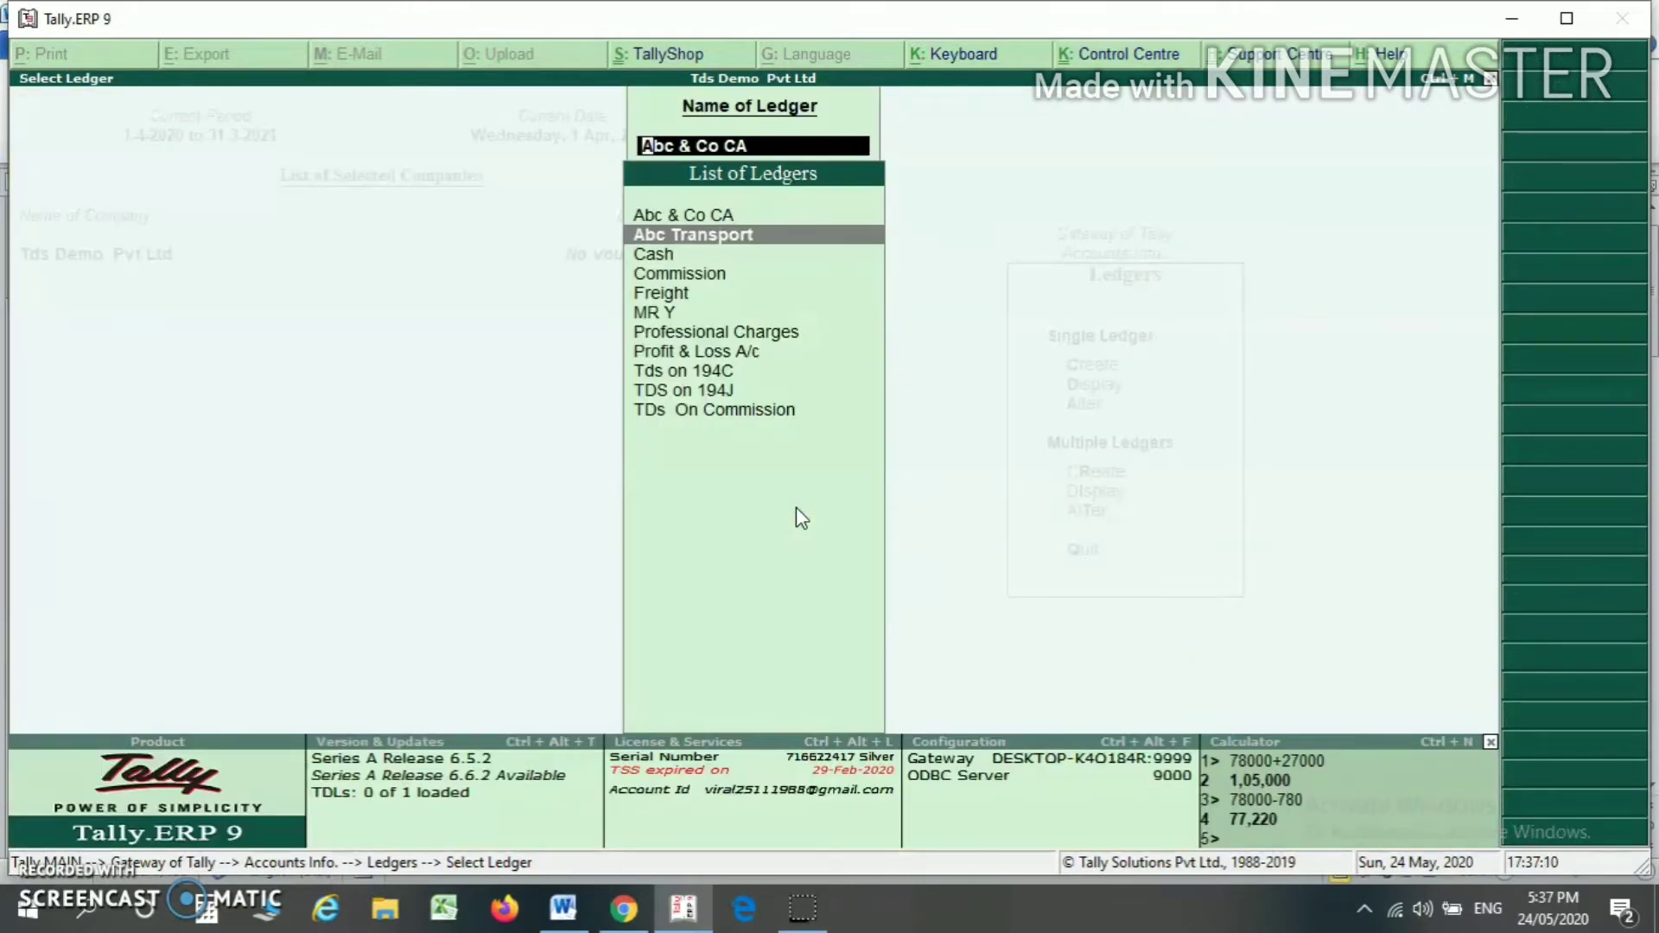
key(Return)
key(Return)
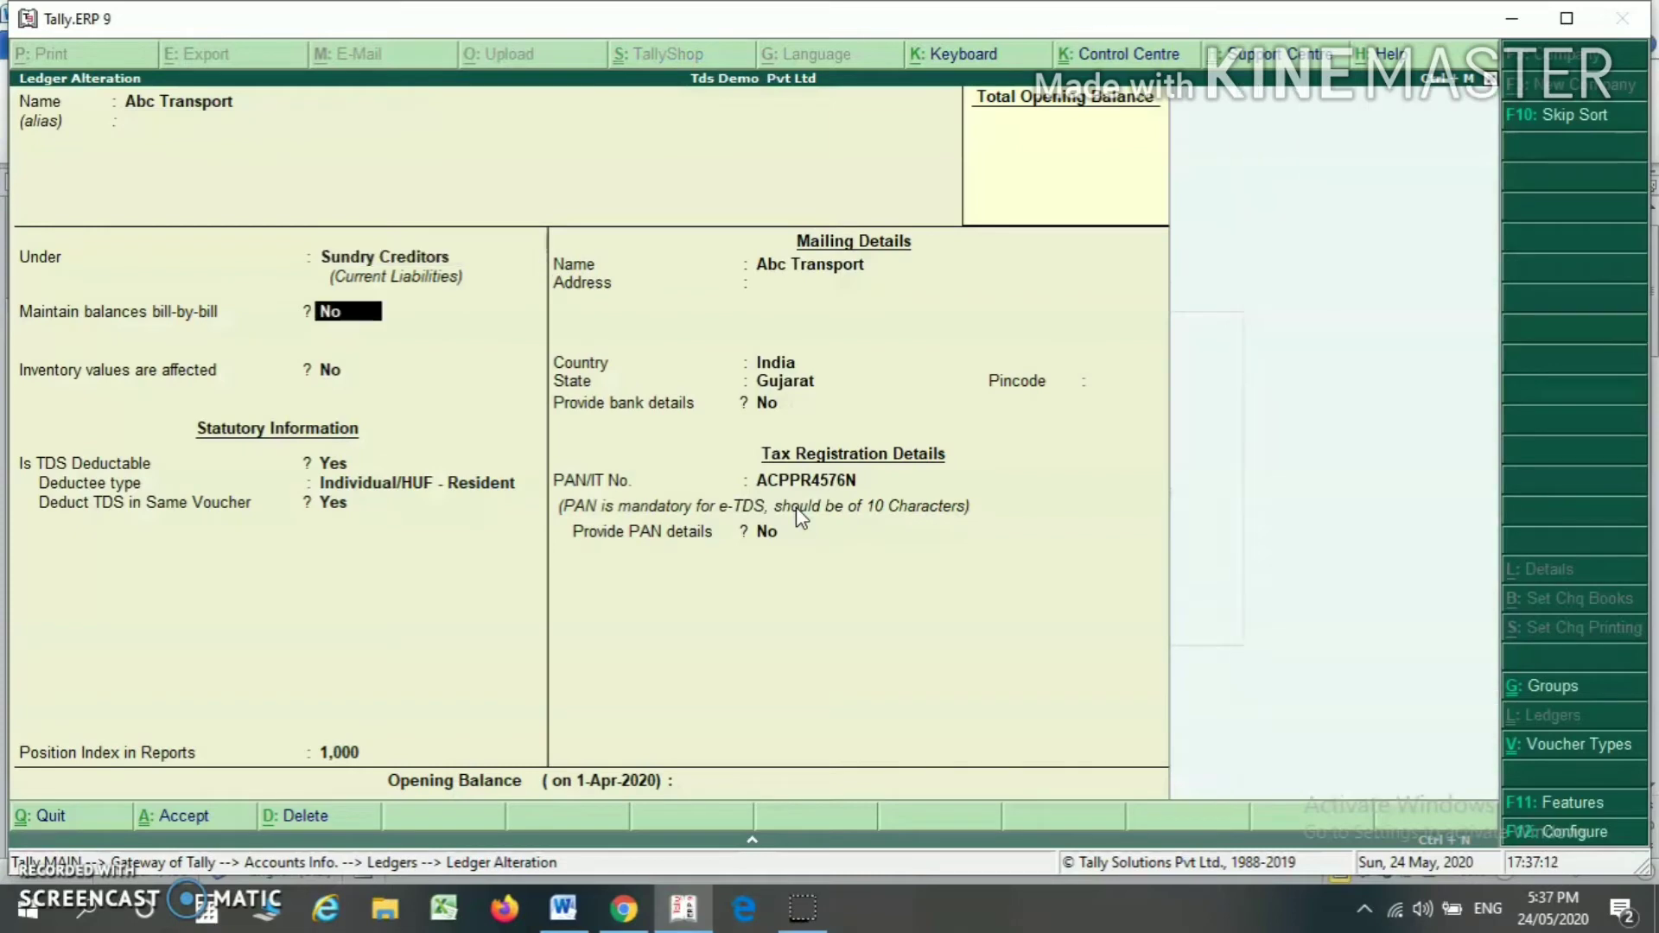
key(Return)
key(Return)
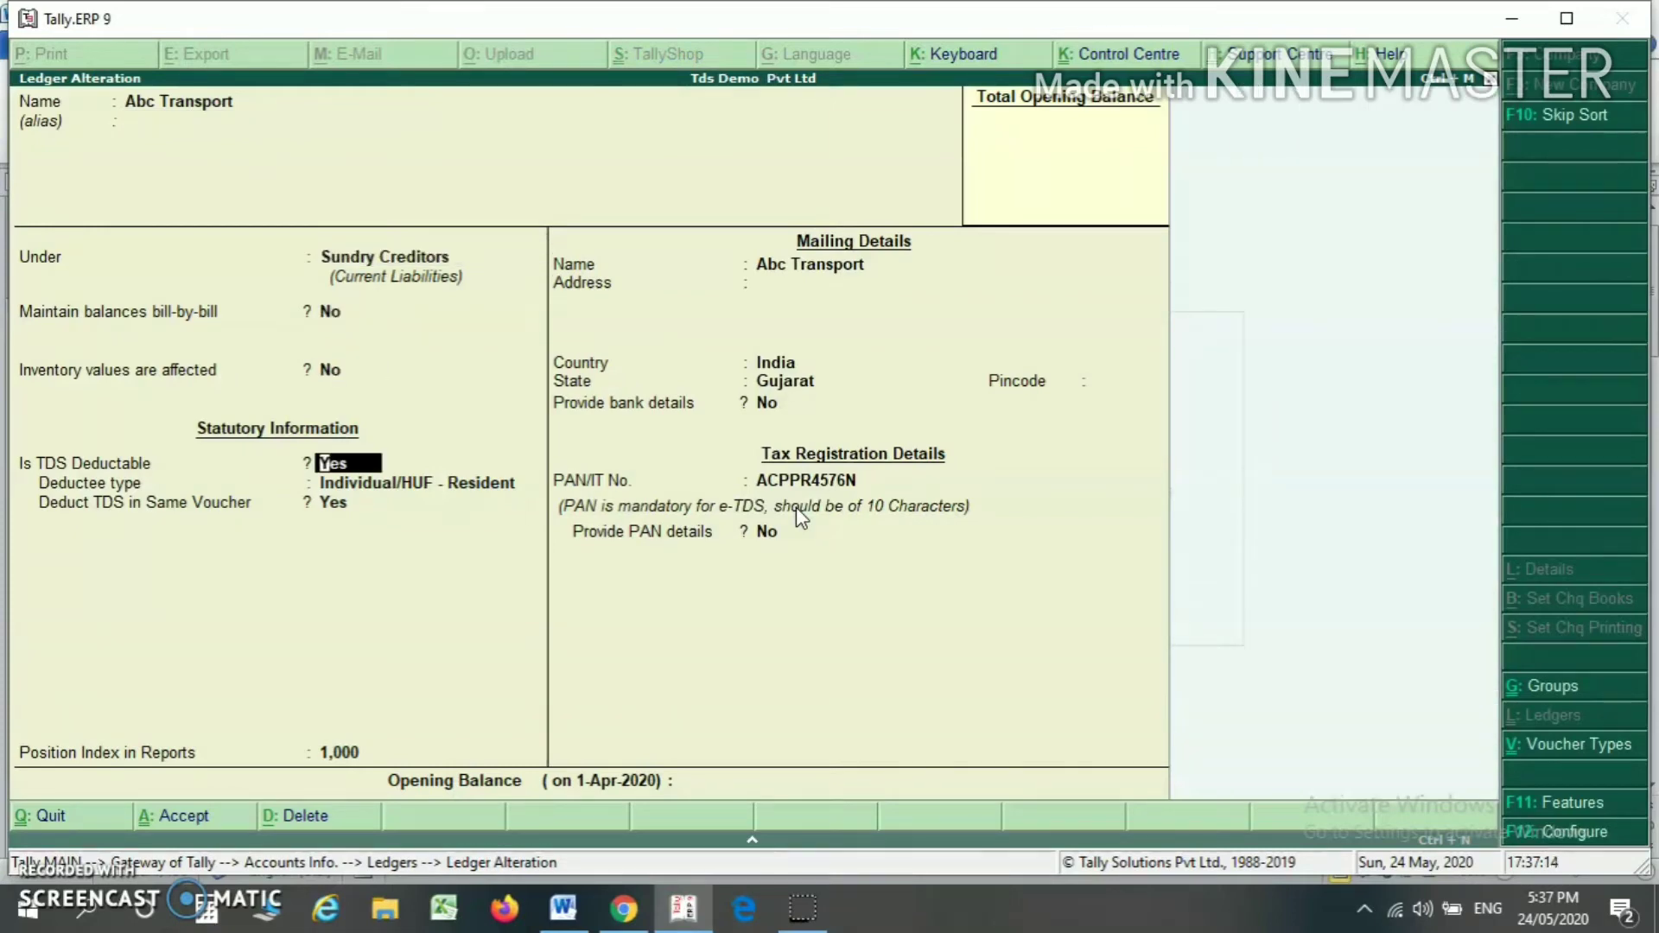
key(Return)
click(339, 489)
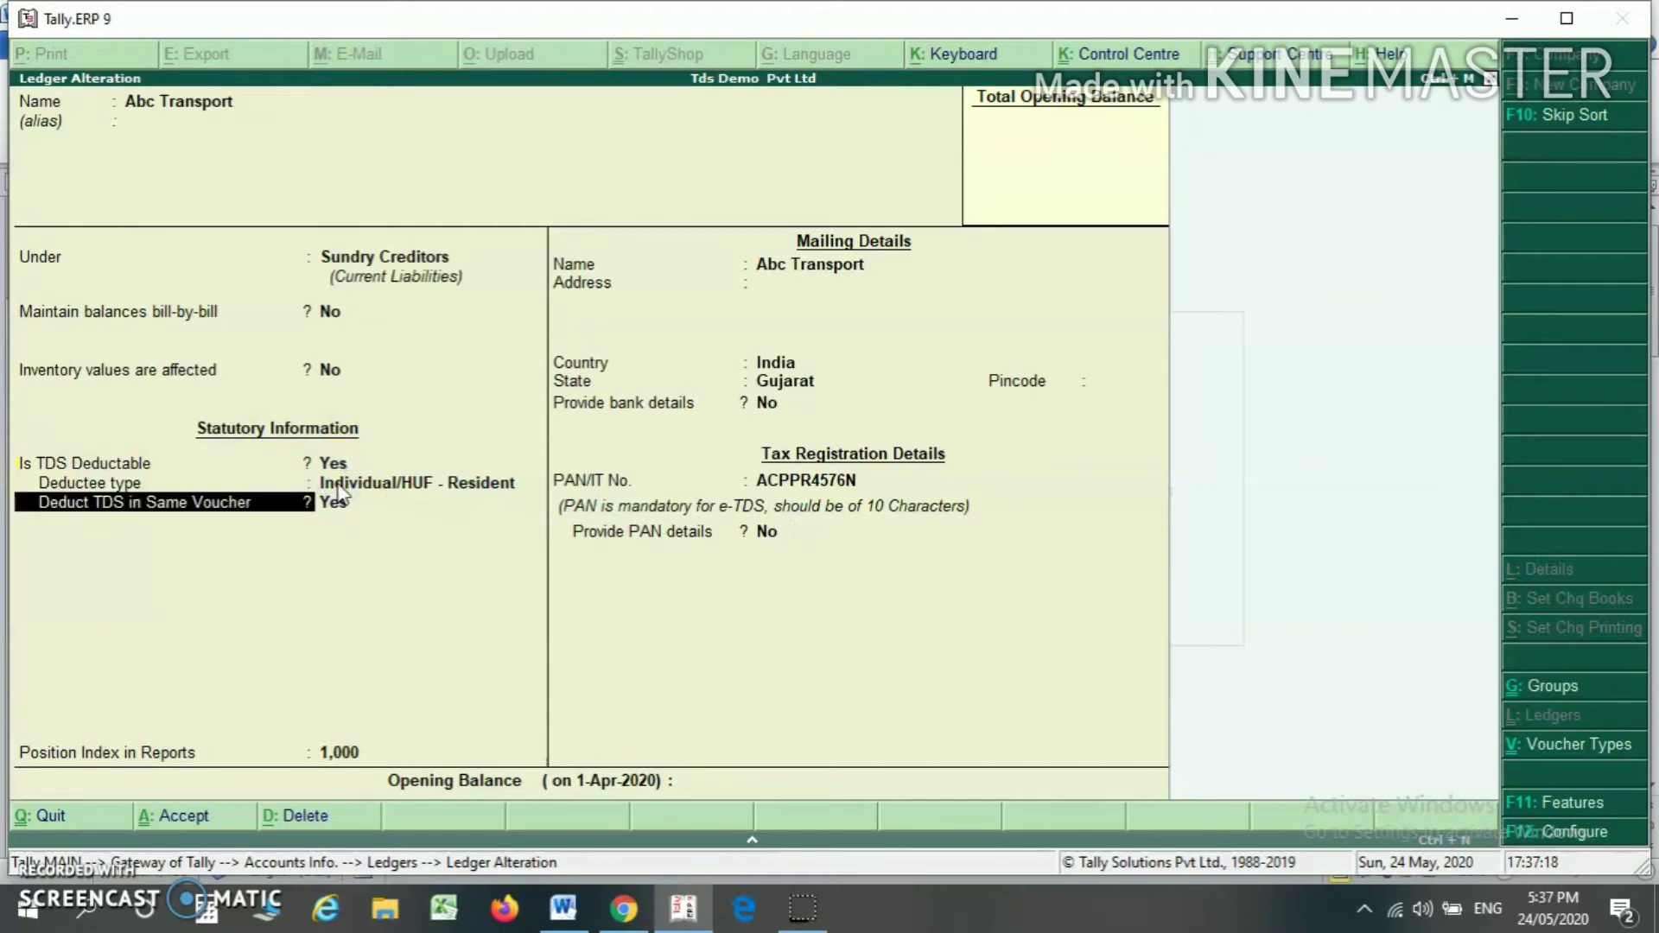
click(355, 508)
click(345, 504)
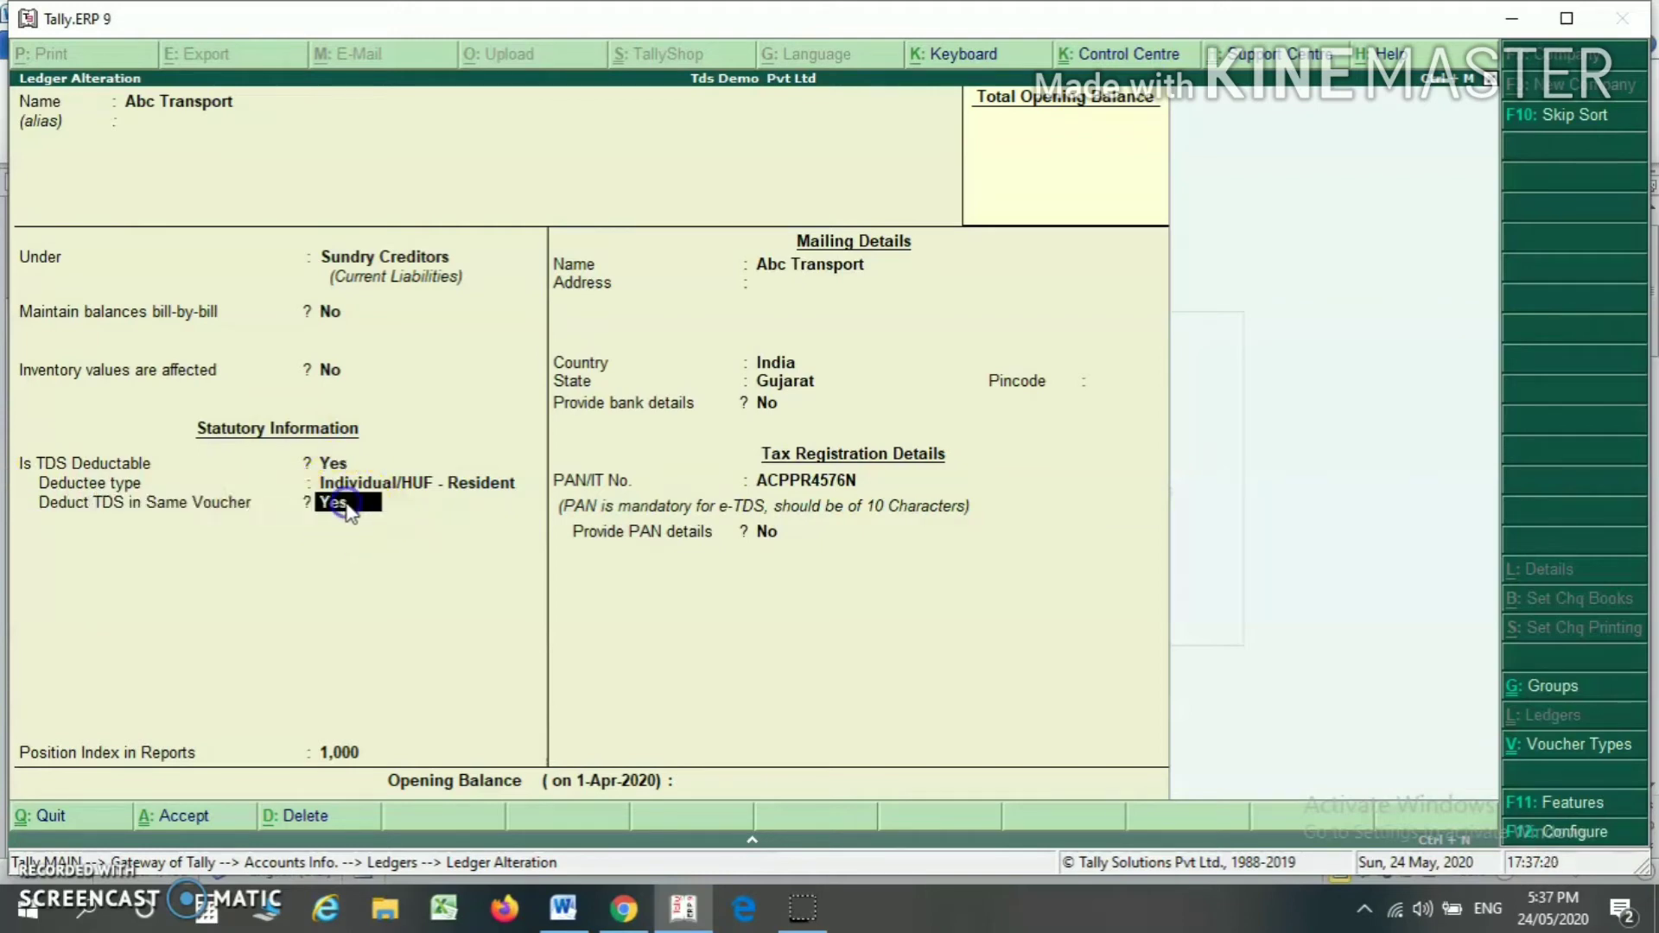
Set Provide PAN details to Yes for Abc Transport, keep the filled-in PAN details, and save the ledger.
click(827, 481)
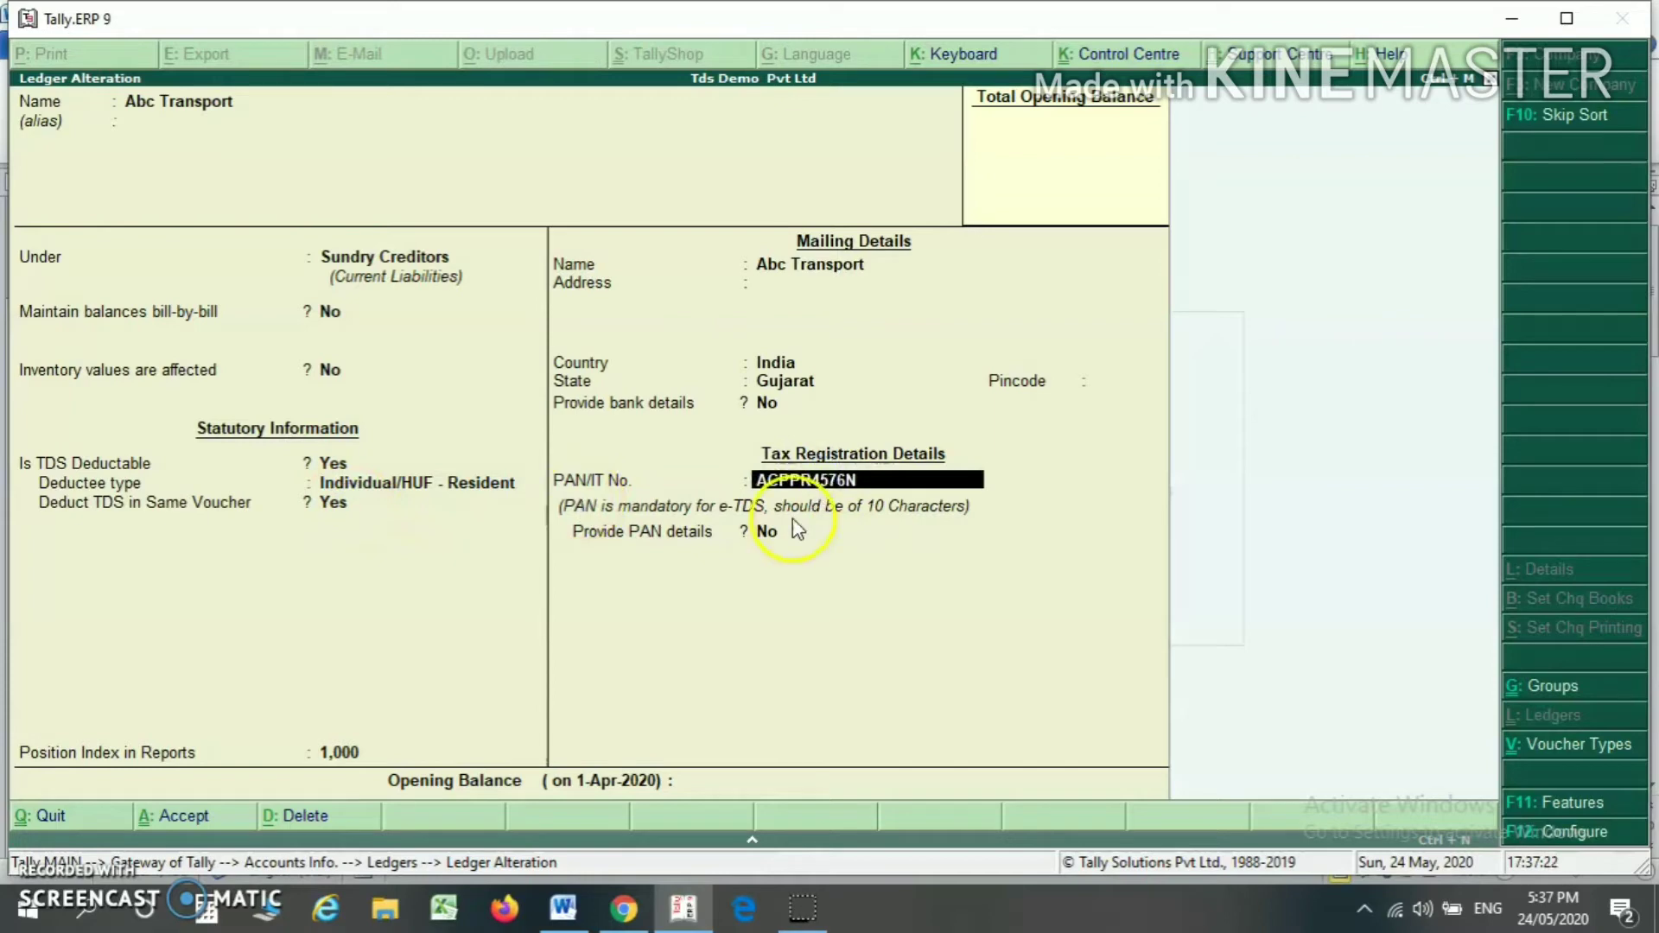
click(766, 533)
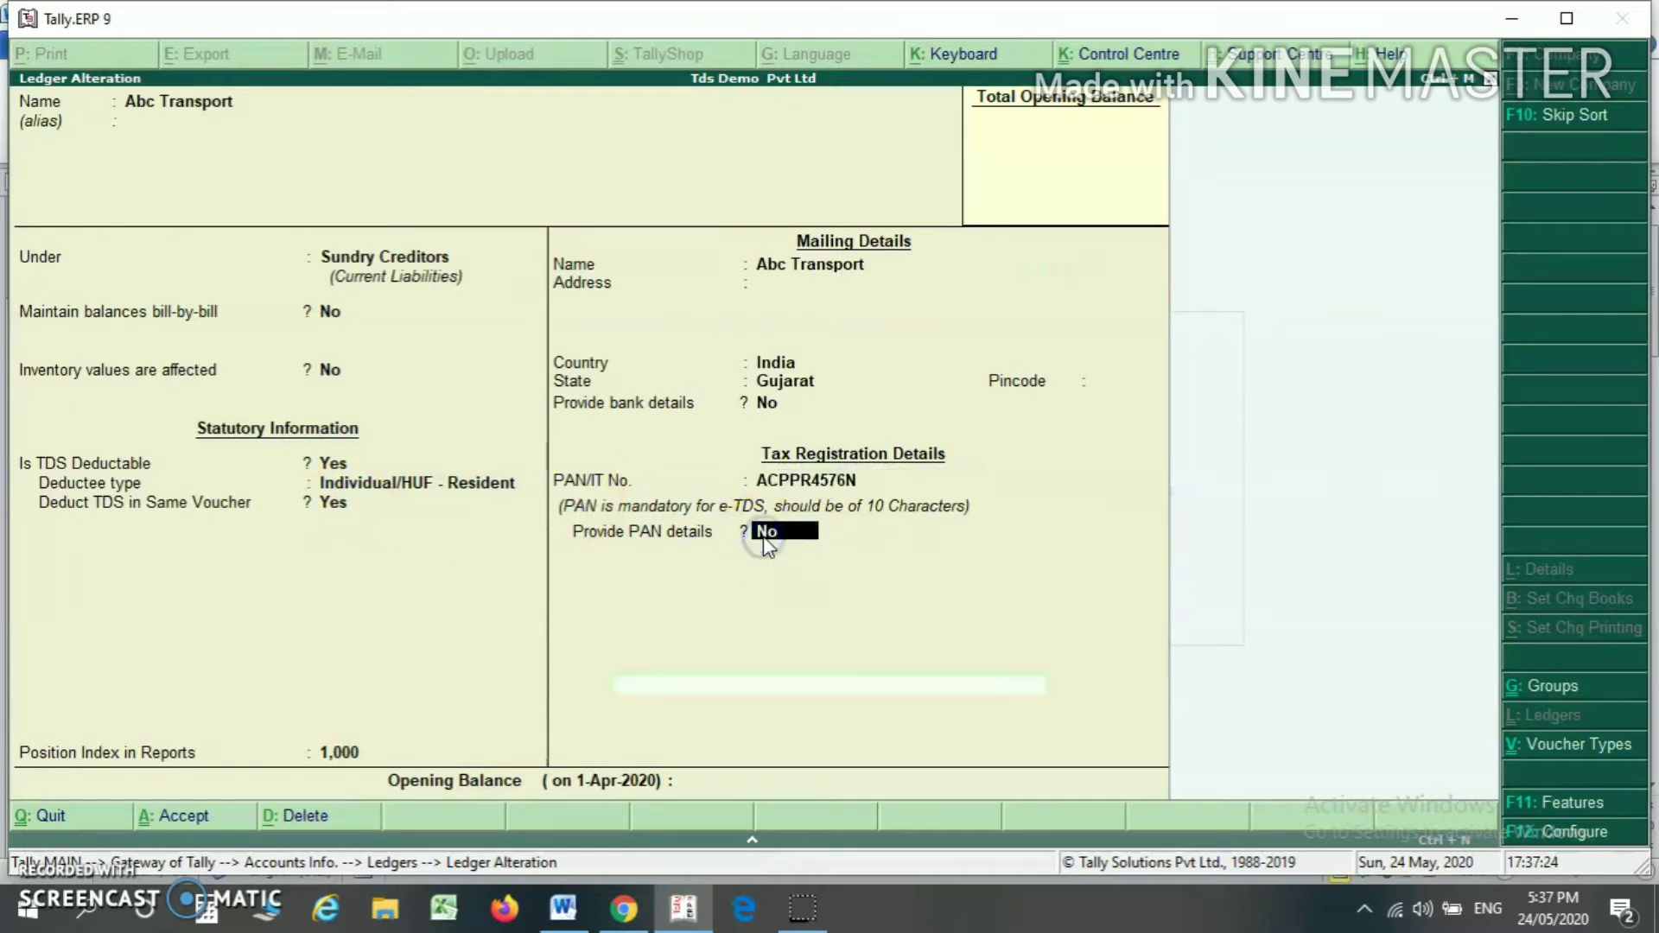
key(y)
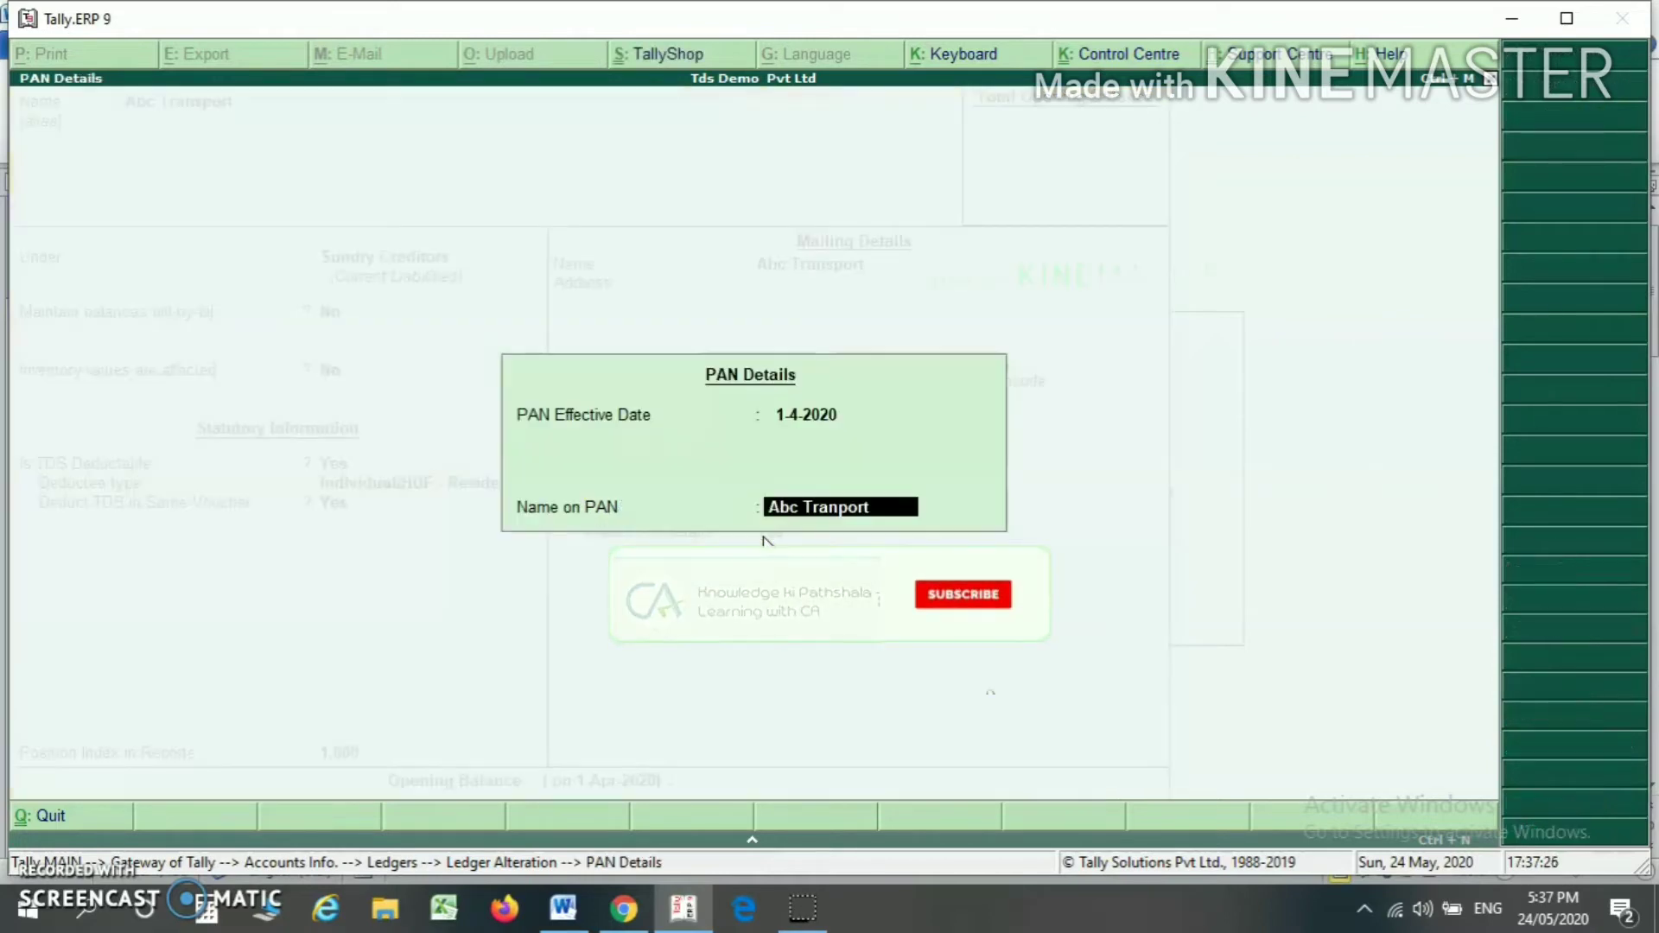
key(Return)
key(Return)
key(y)
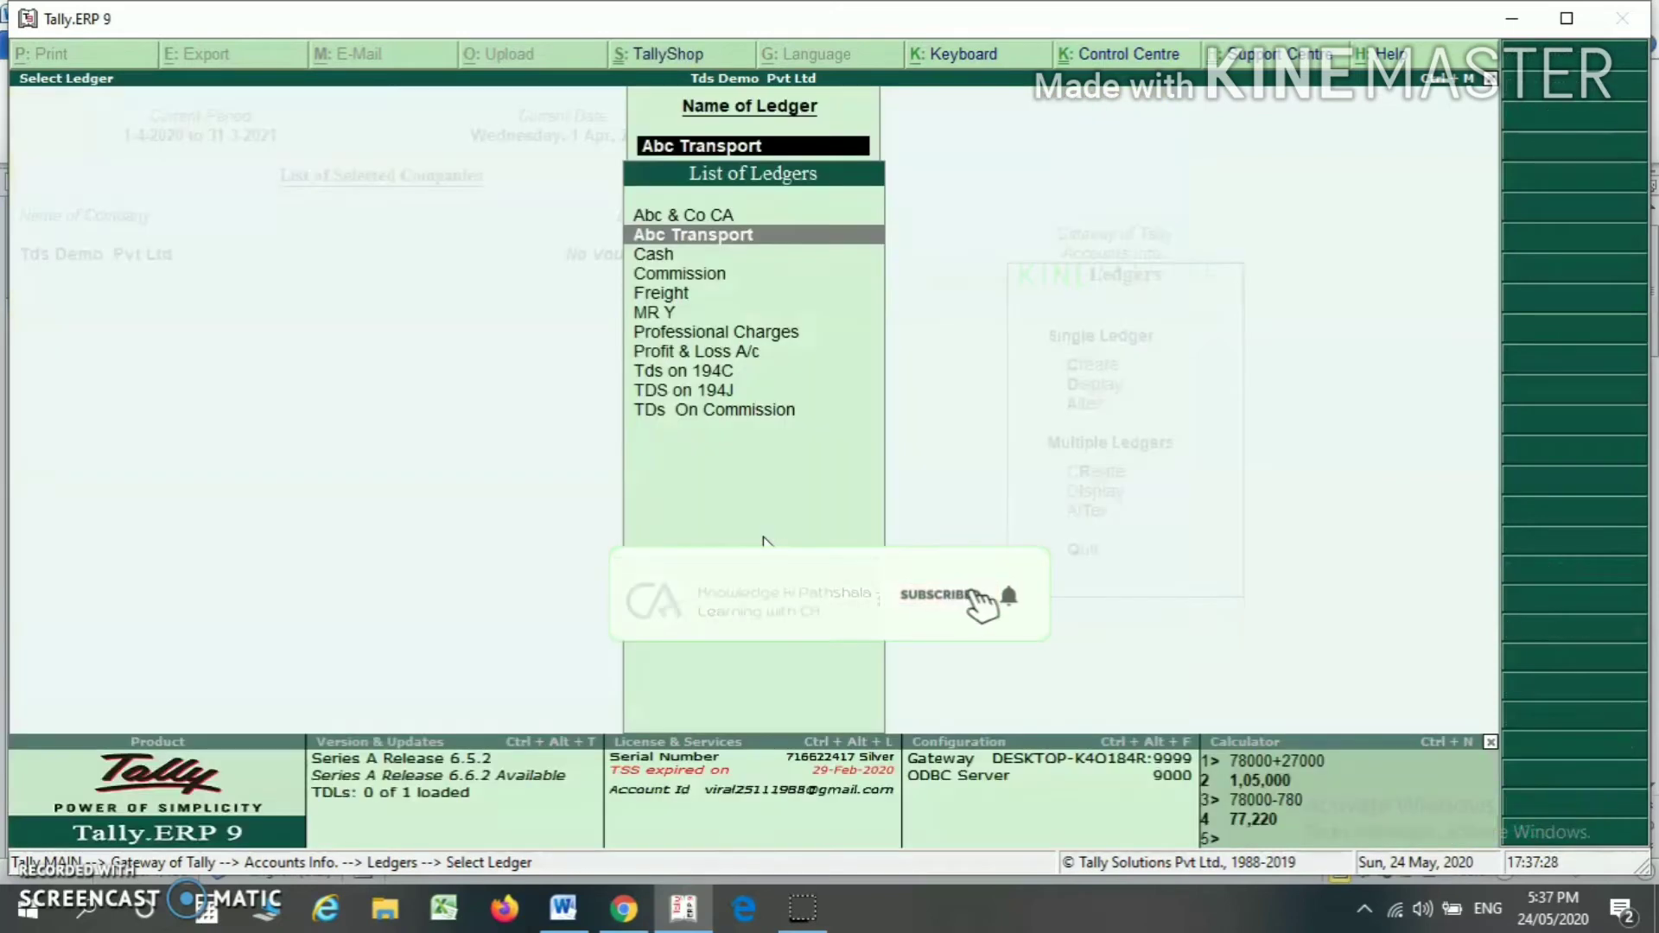
Open the MR Y ledger, keeping TDS deductable as Yes, deductee type as Individual/HUF - Resident and TDS deduction in the same voucher as Yes.
key(Down)
key(Down)
key(Down)
key(Down)
key(Return)
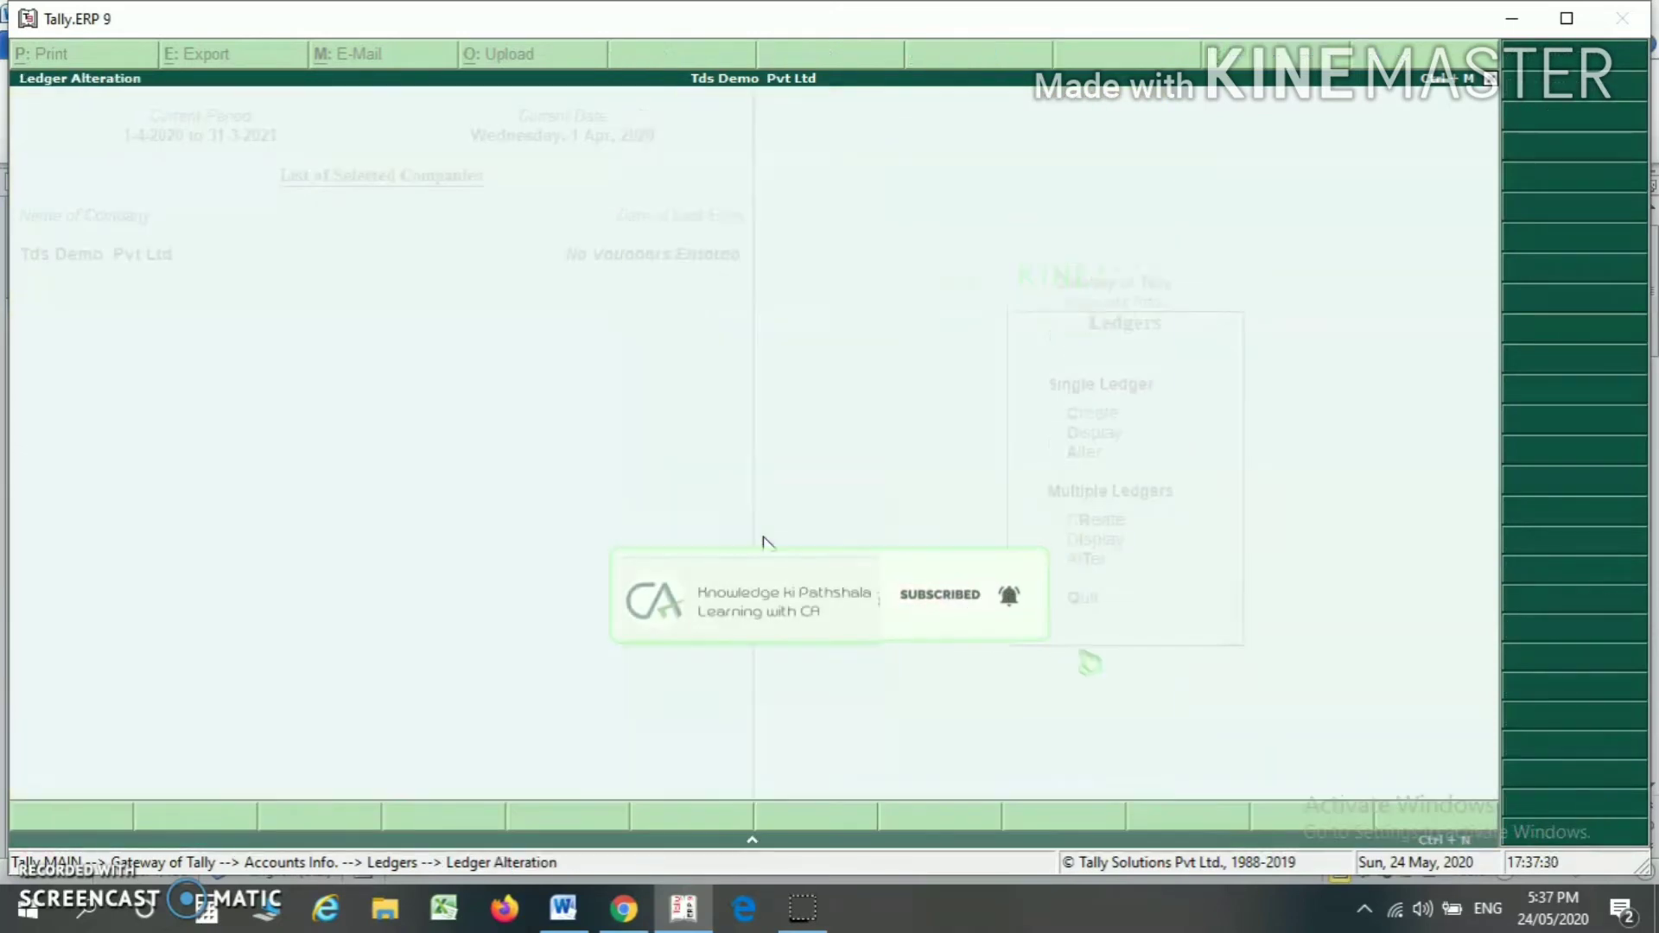
key(Return)
key(Return)
key(Return)
key(Return)
key(Return)
key(Return)
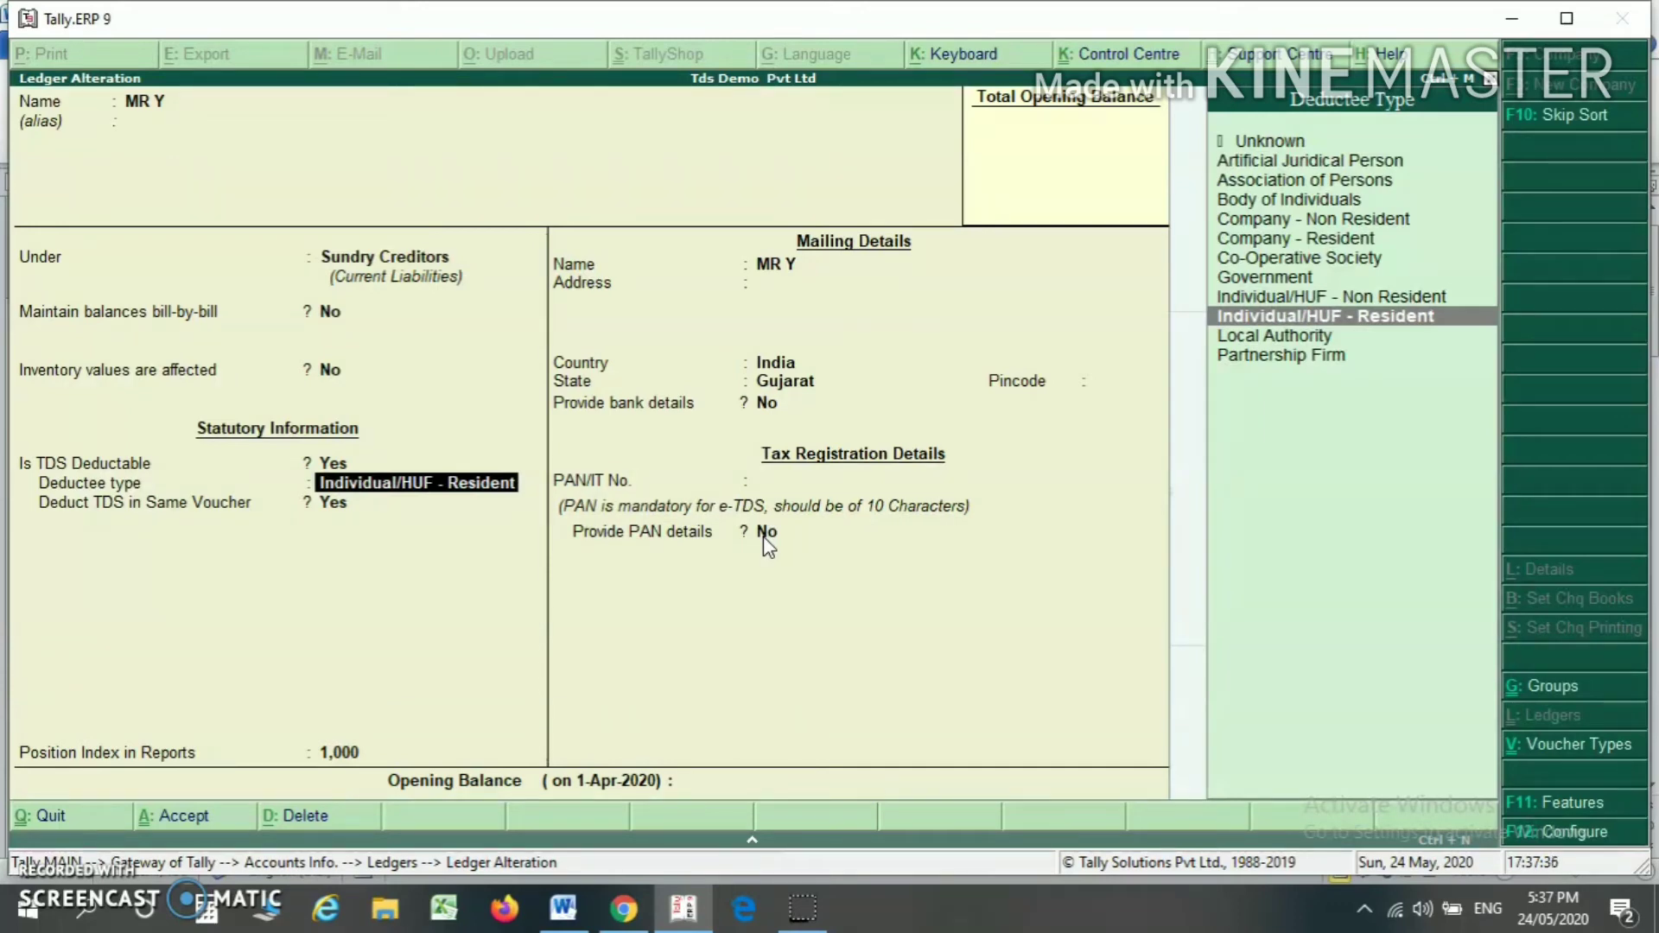
key(Return)
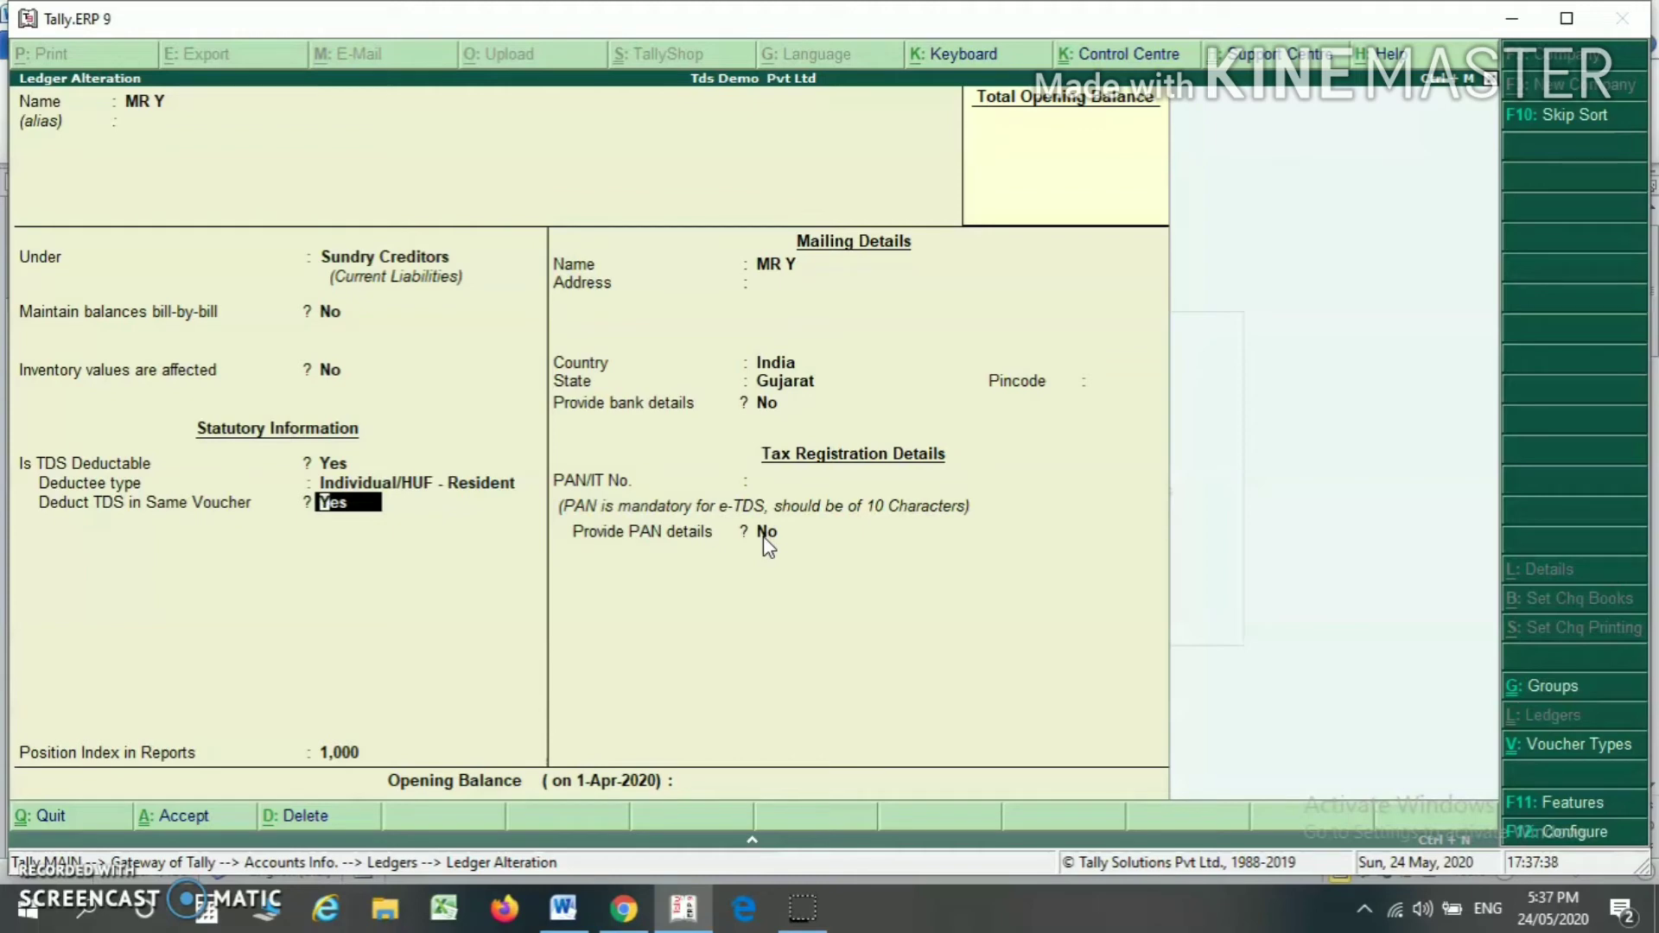
key(Return)
Leave the PAN of MR Y blank, provide PAN details with PAN status Not Available, and save the ledger.
click(785, 475)
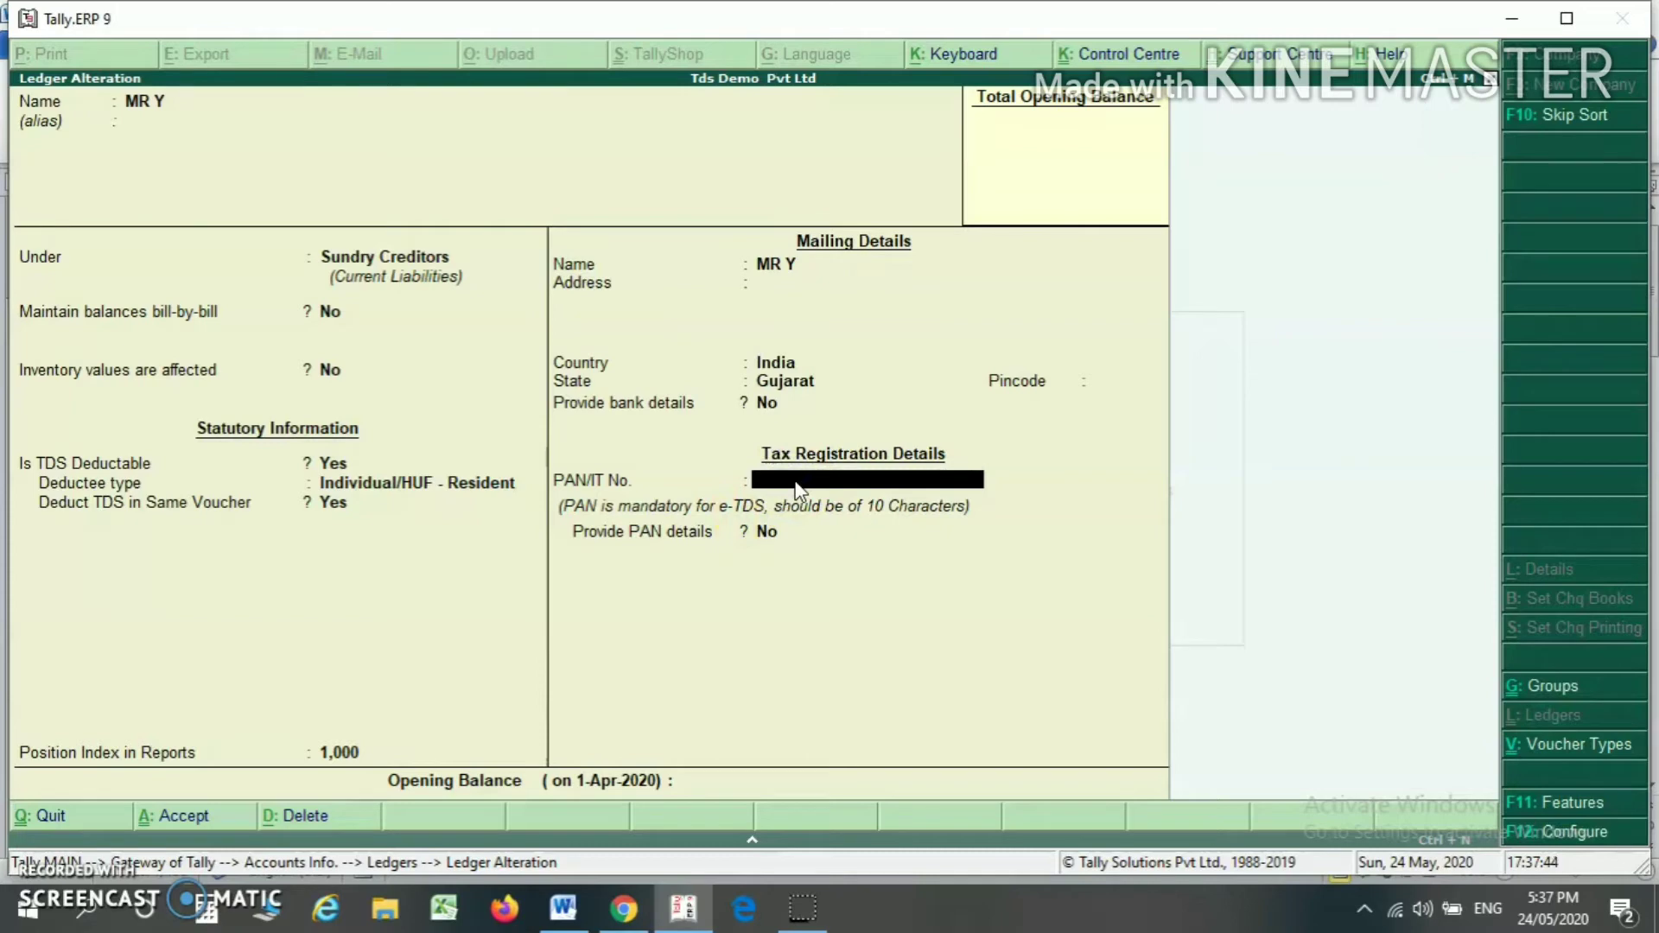
key(Return)
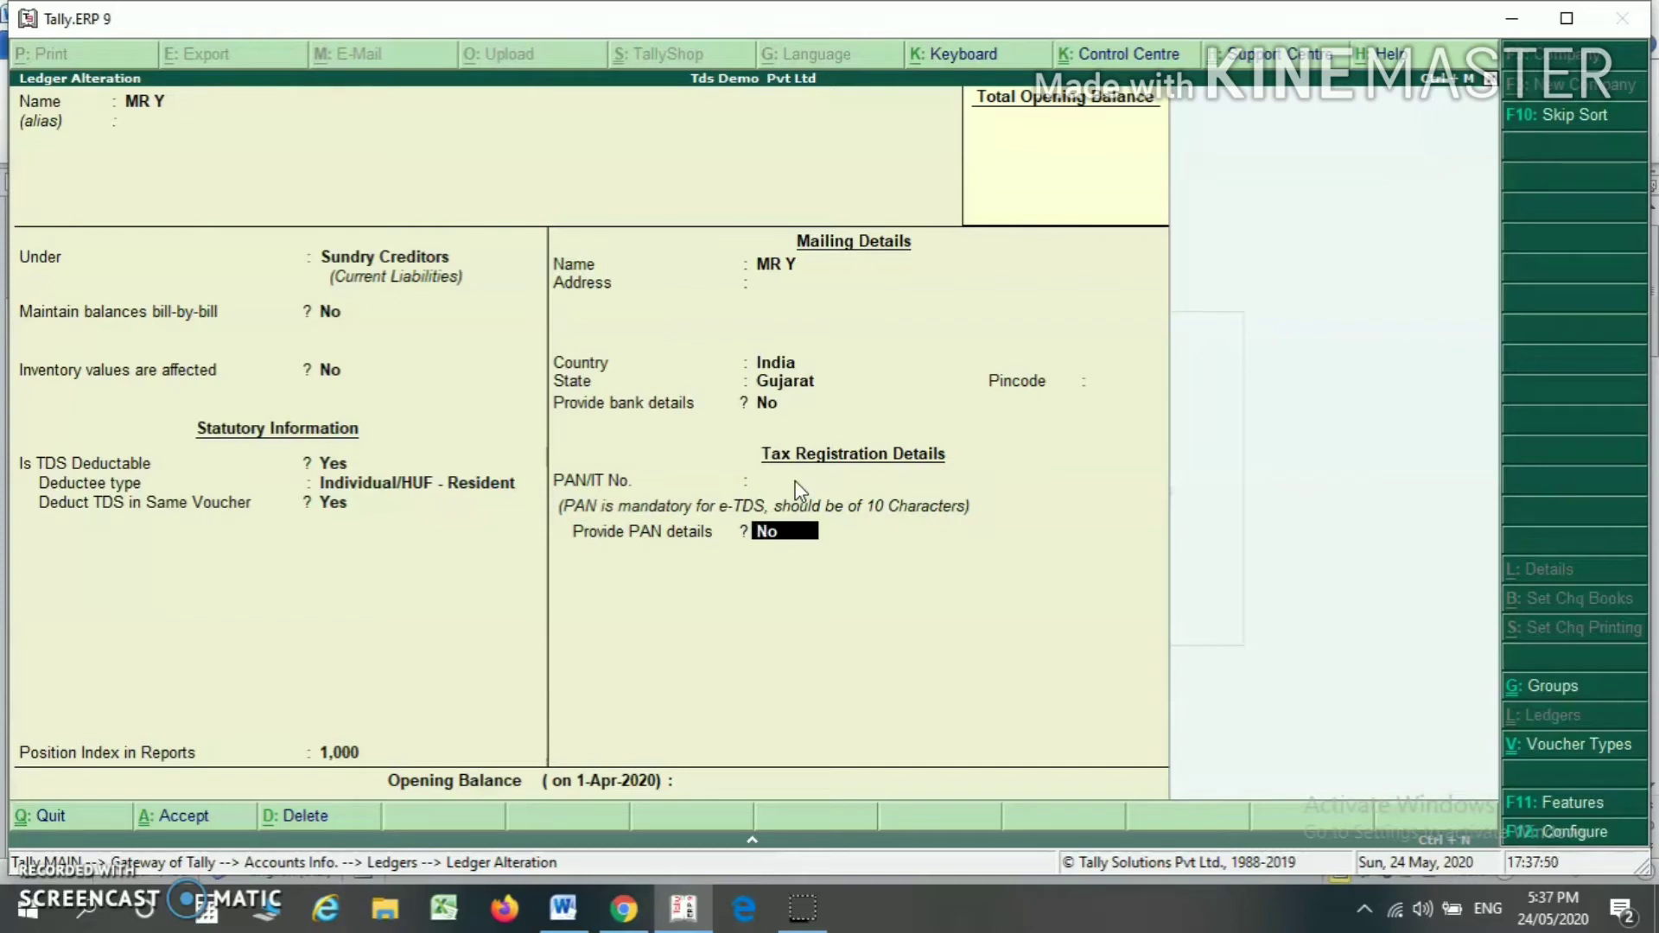
key(Return)
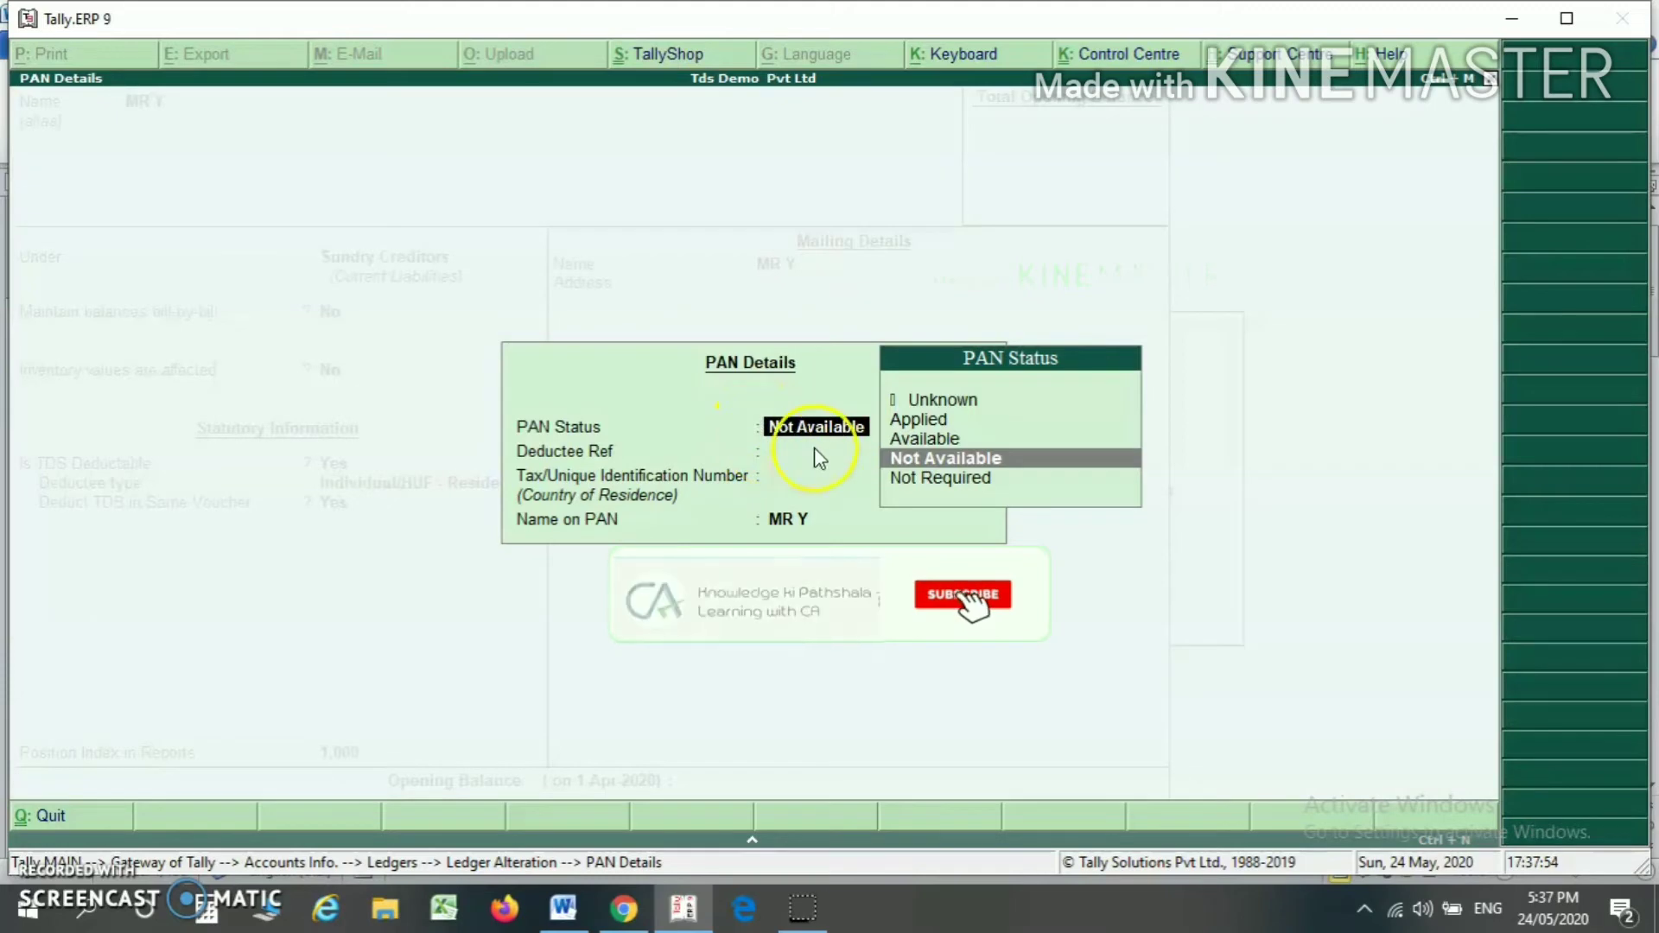
key(Return)
key(Return)
key(Return)
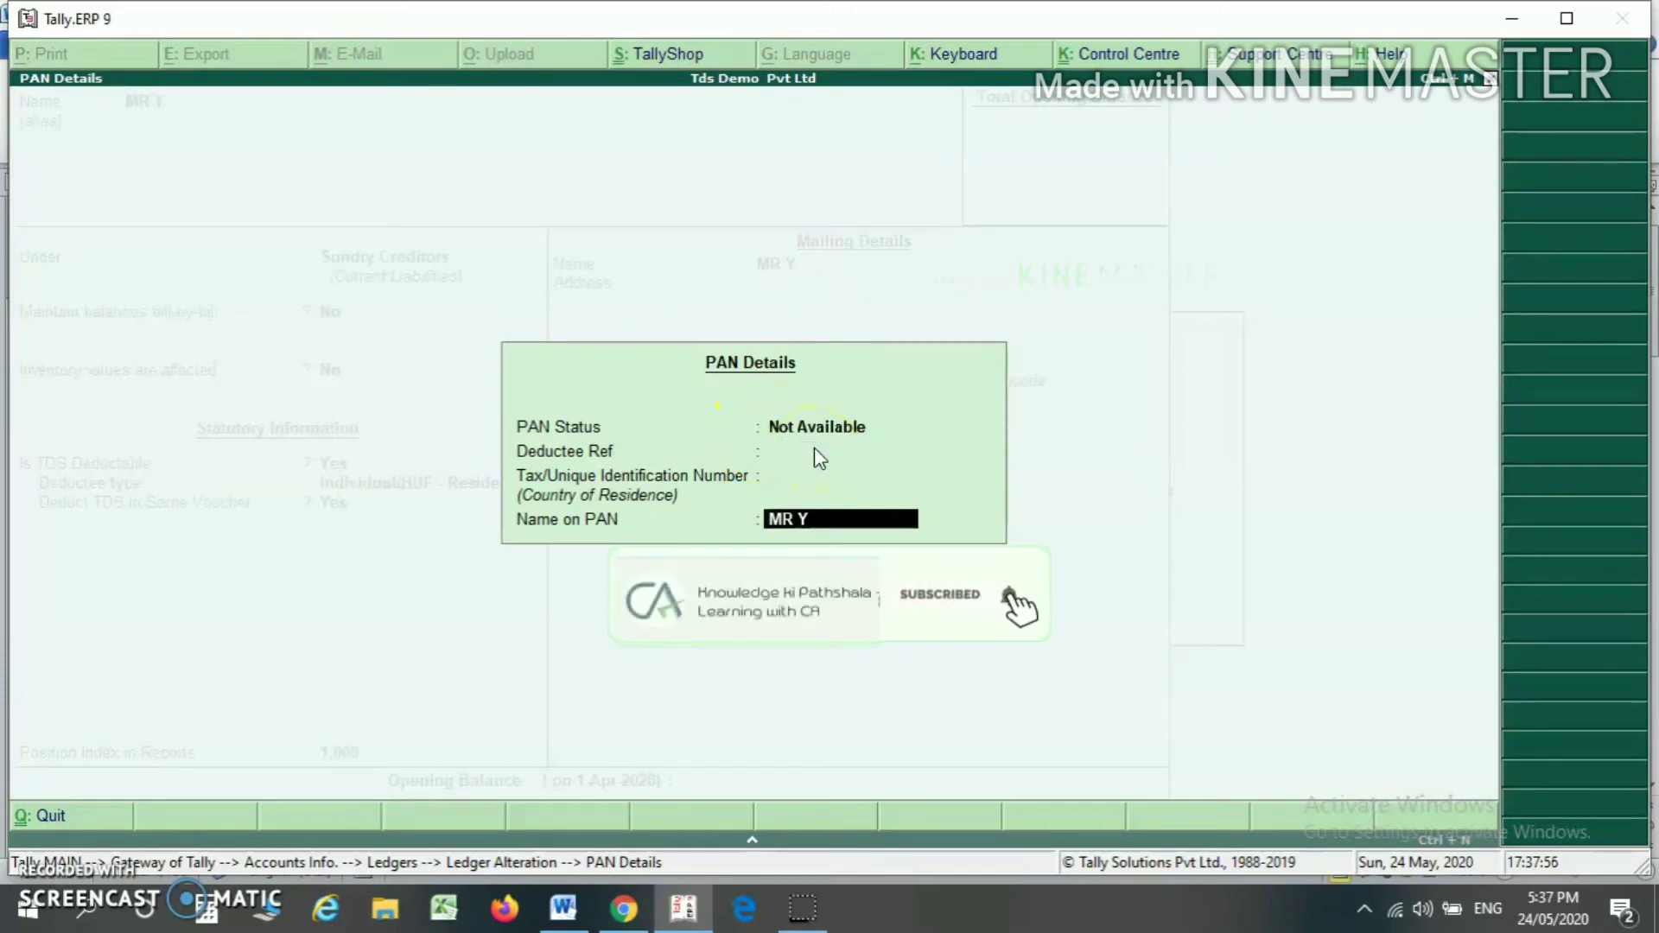
key(Return)
key(Return)
key(Return)
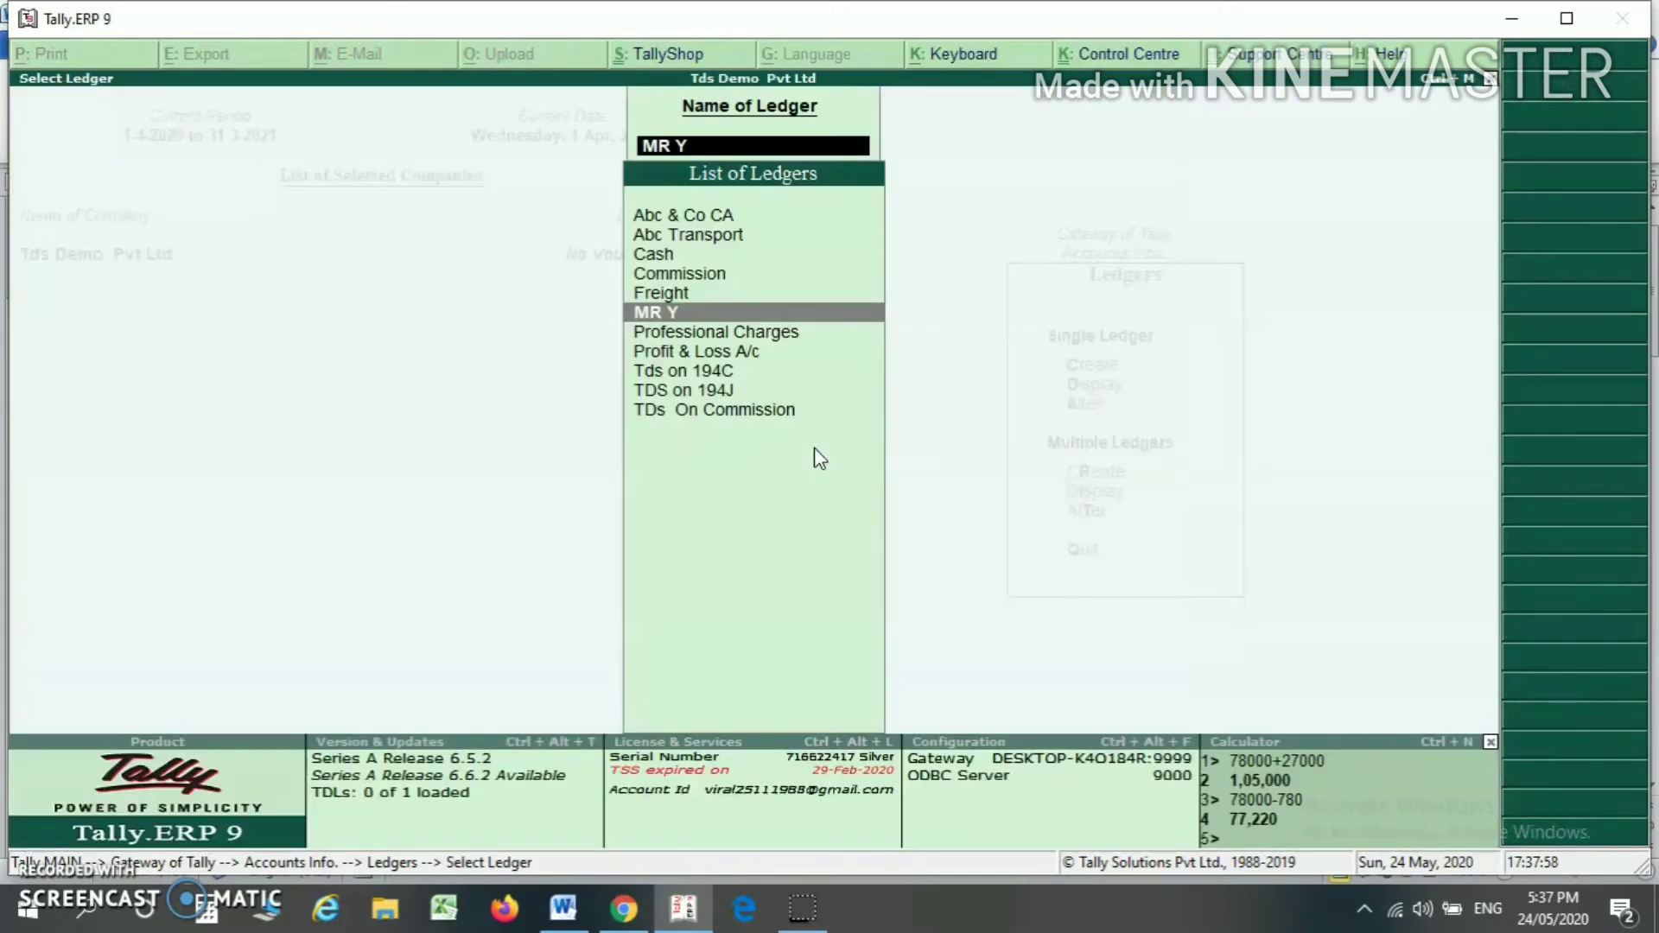
Leave ledger alteration, return to the Gateway of Tally and choose Accounting Vouchers.
key(Escape)
key(Escape)
key(v)
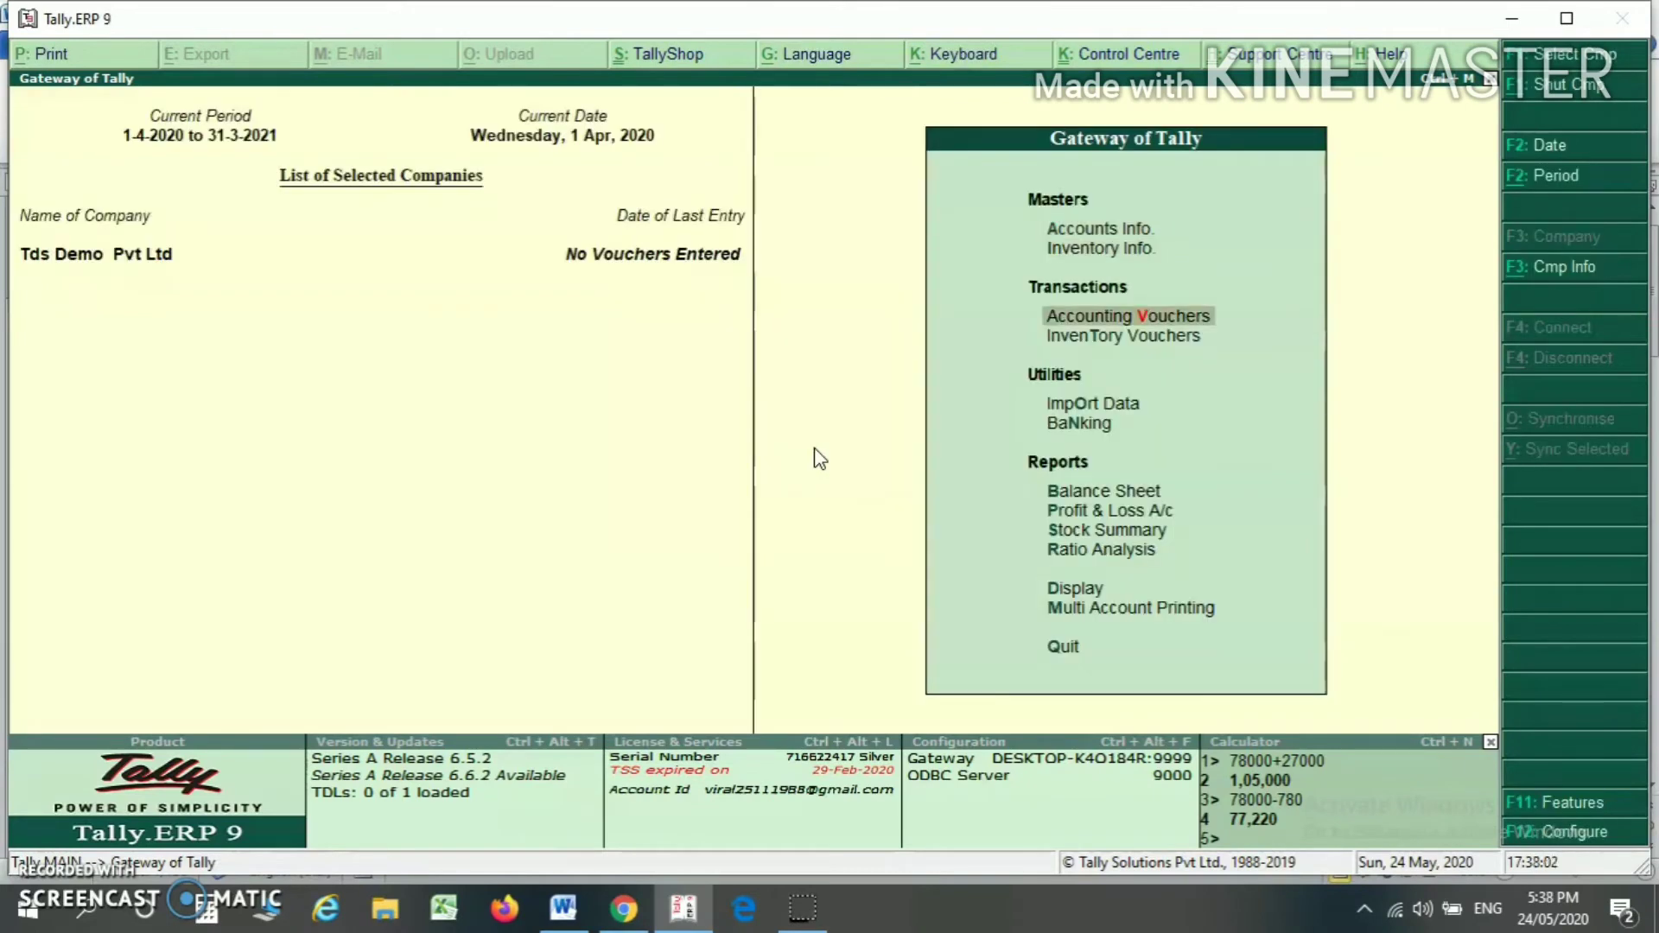
Open accounting voucher creation, check the commission transaction in the Word document tds learning, and return to Tally.
key(Return)
key(alt+Tab)
key(alt+Tab)
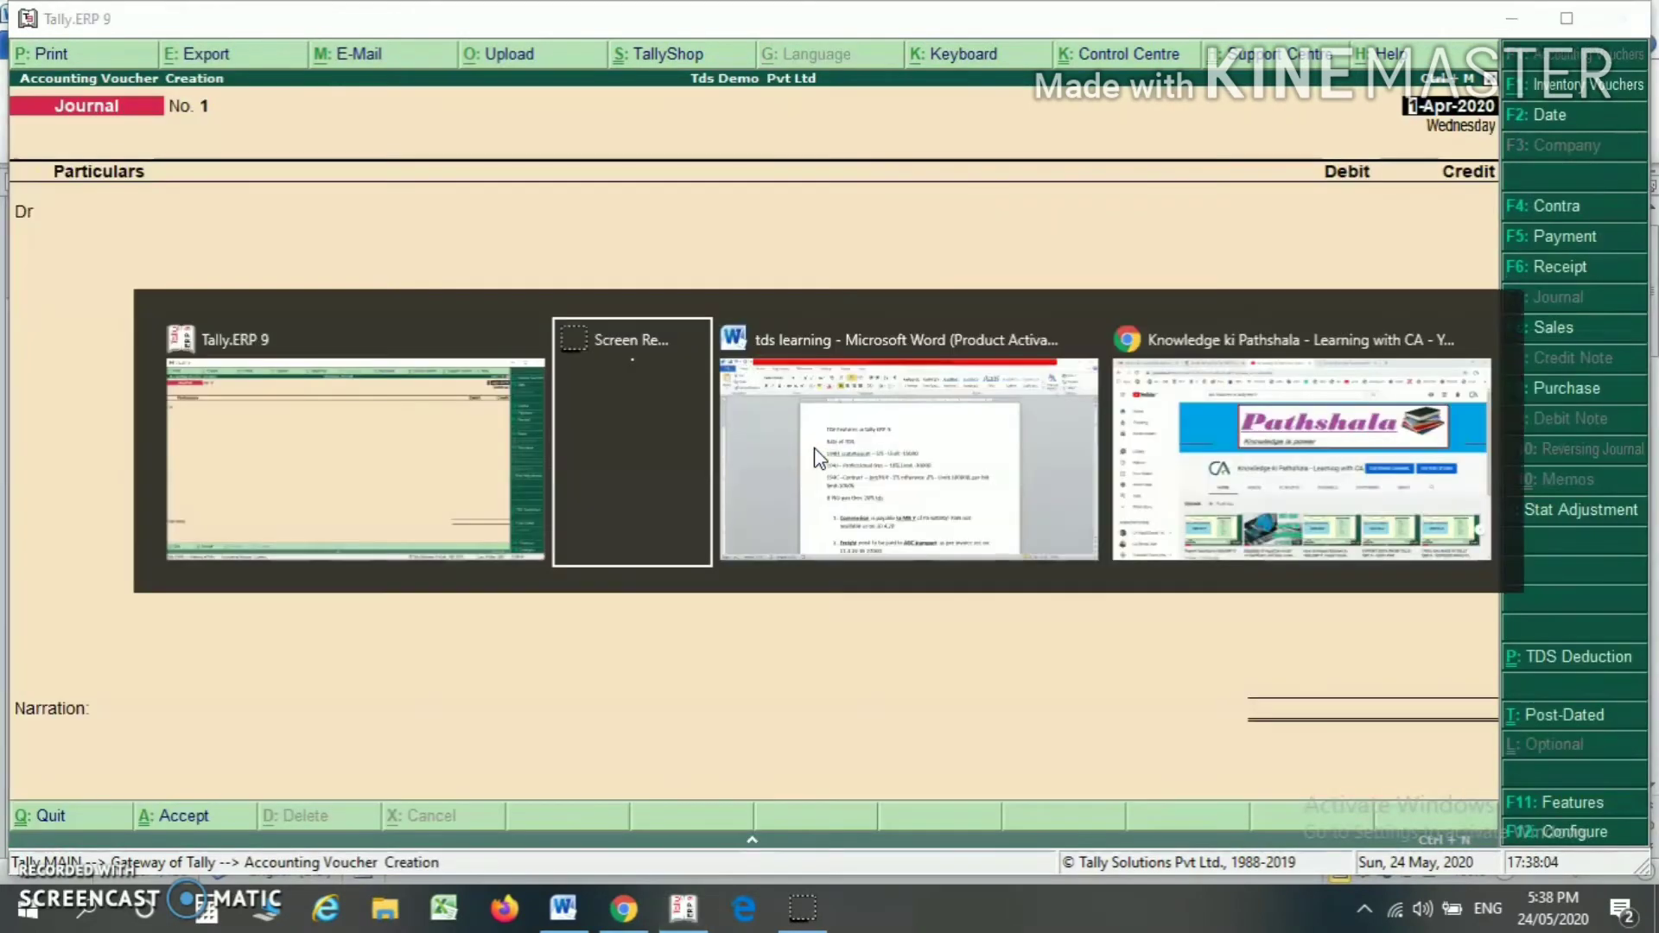
scroll(815, 448, down, 5)
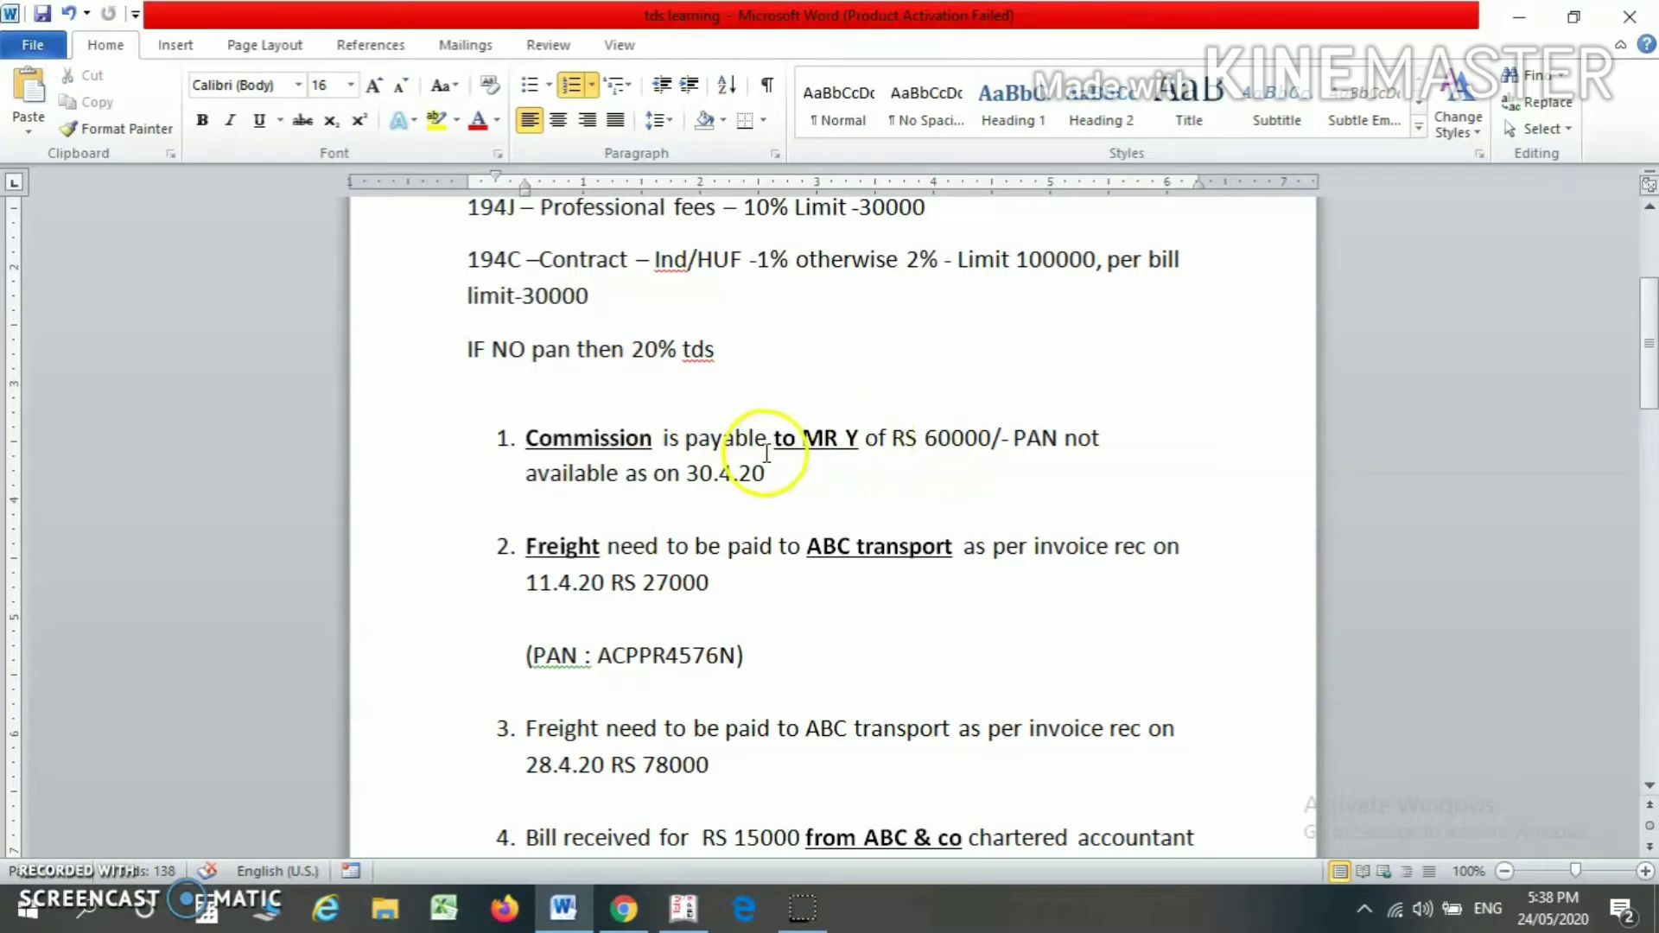
key(alt+Tab)
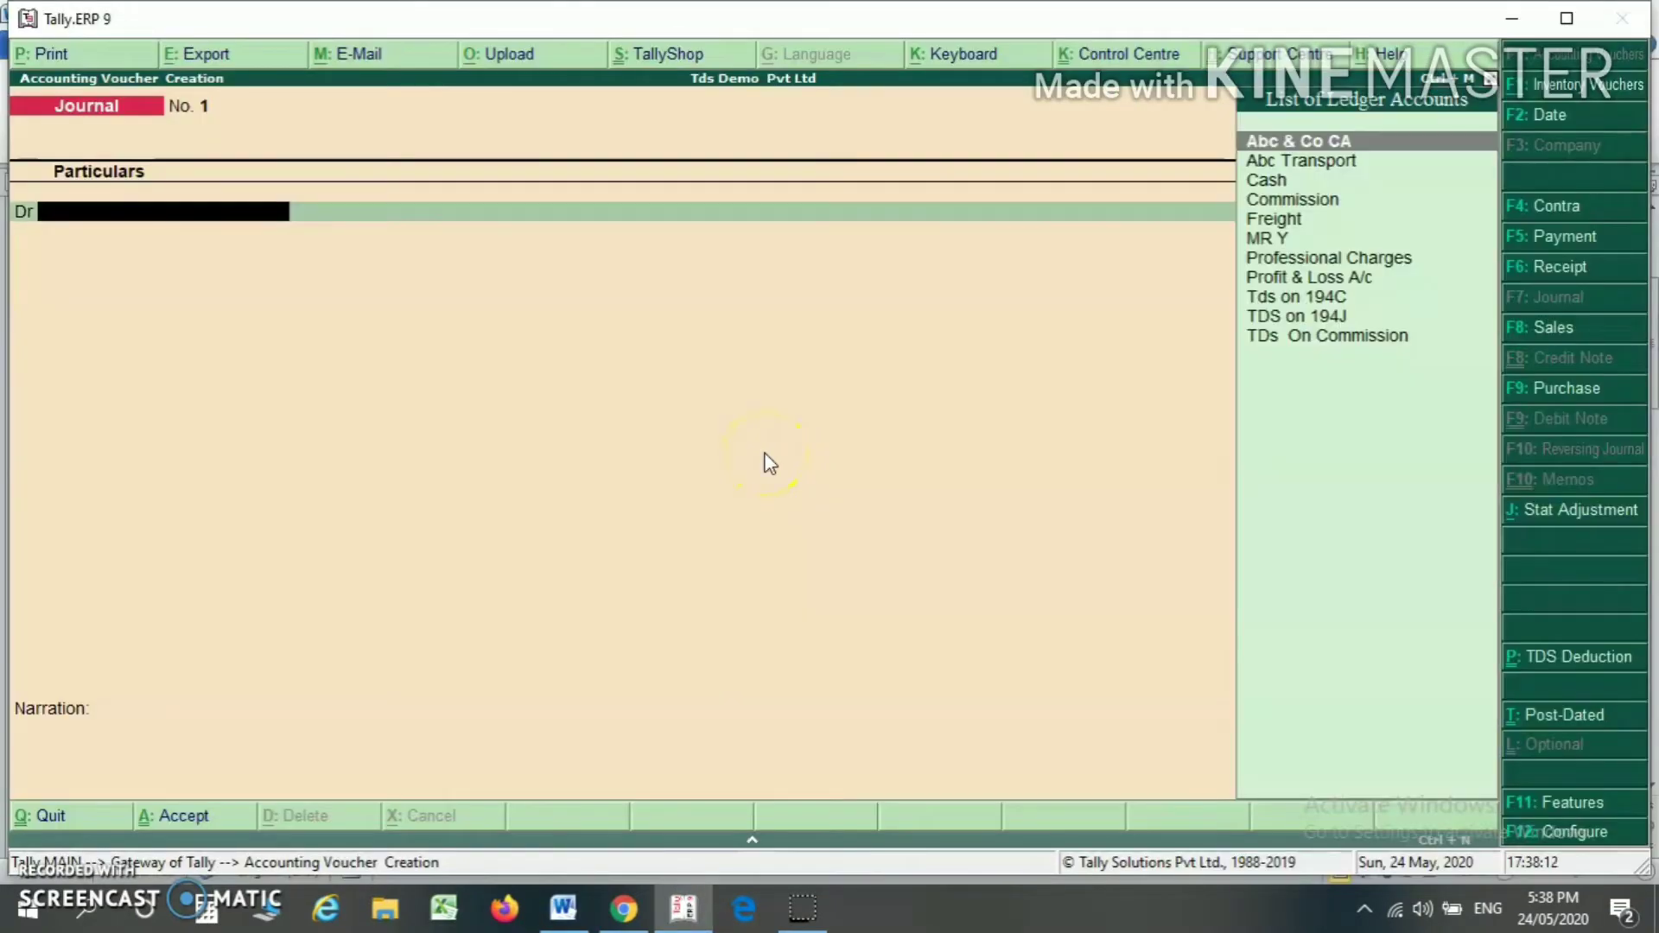
In journal voucher 1, debit Commission with 60000 and choose MR Y as the credit ledger.
text(Com)
key(Return)
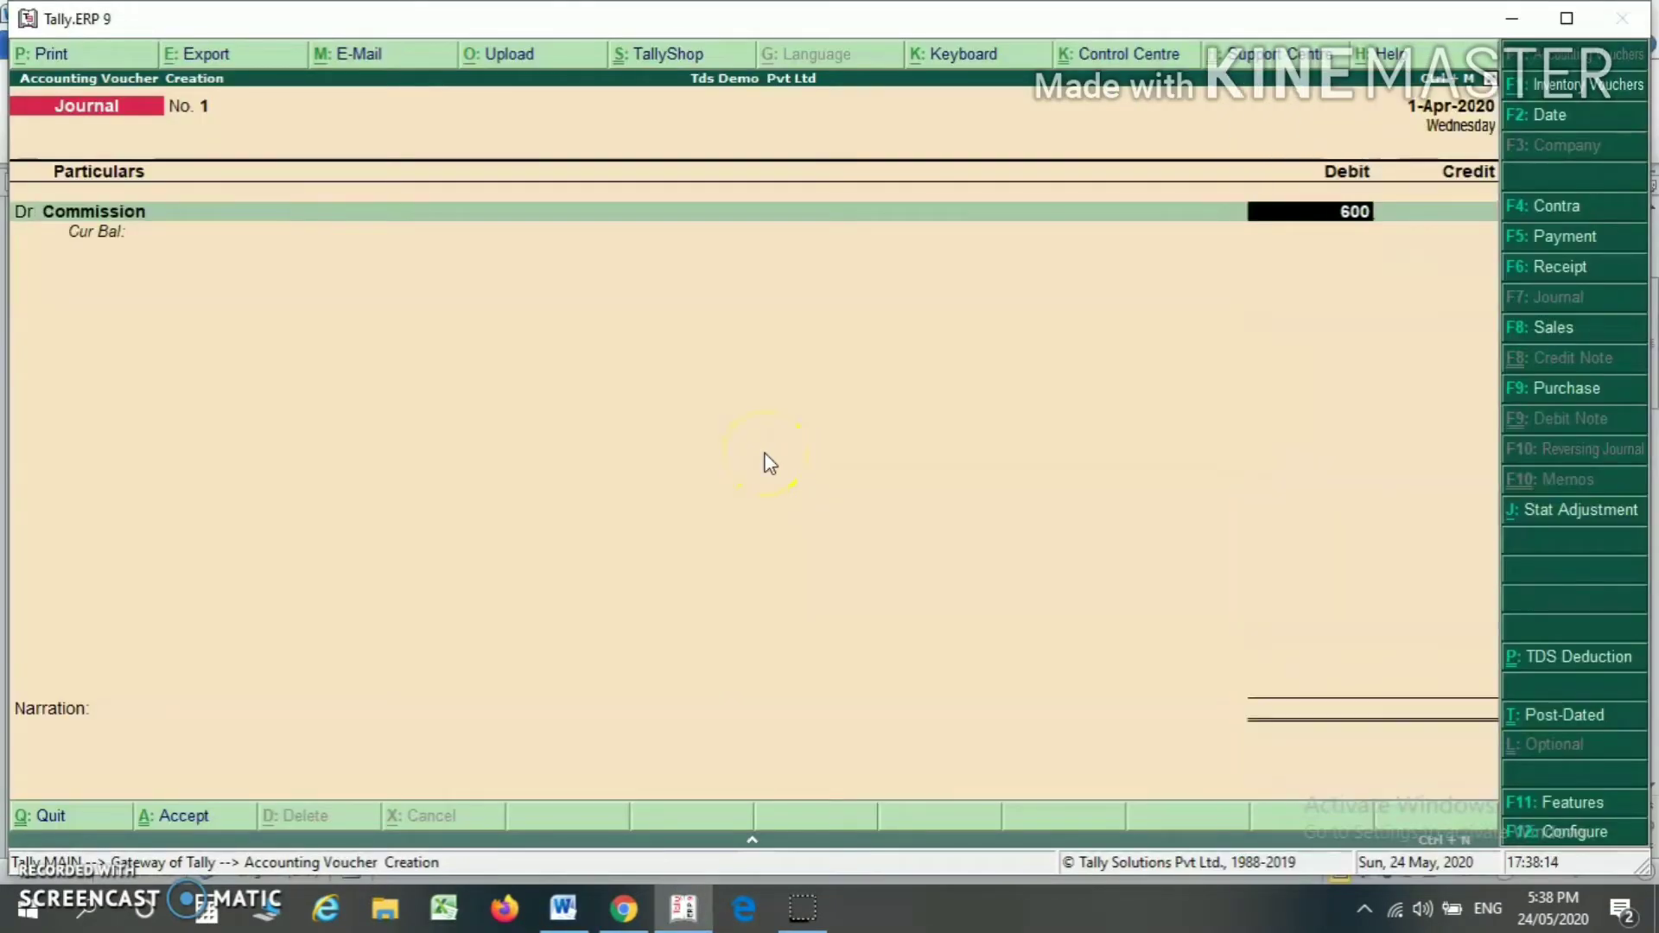
text(60000)
key(Return)
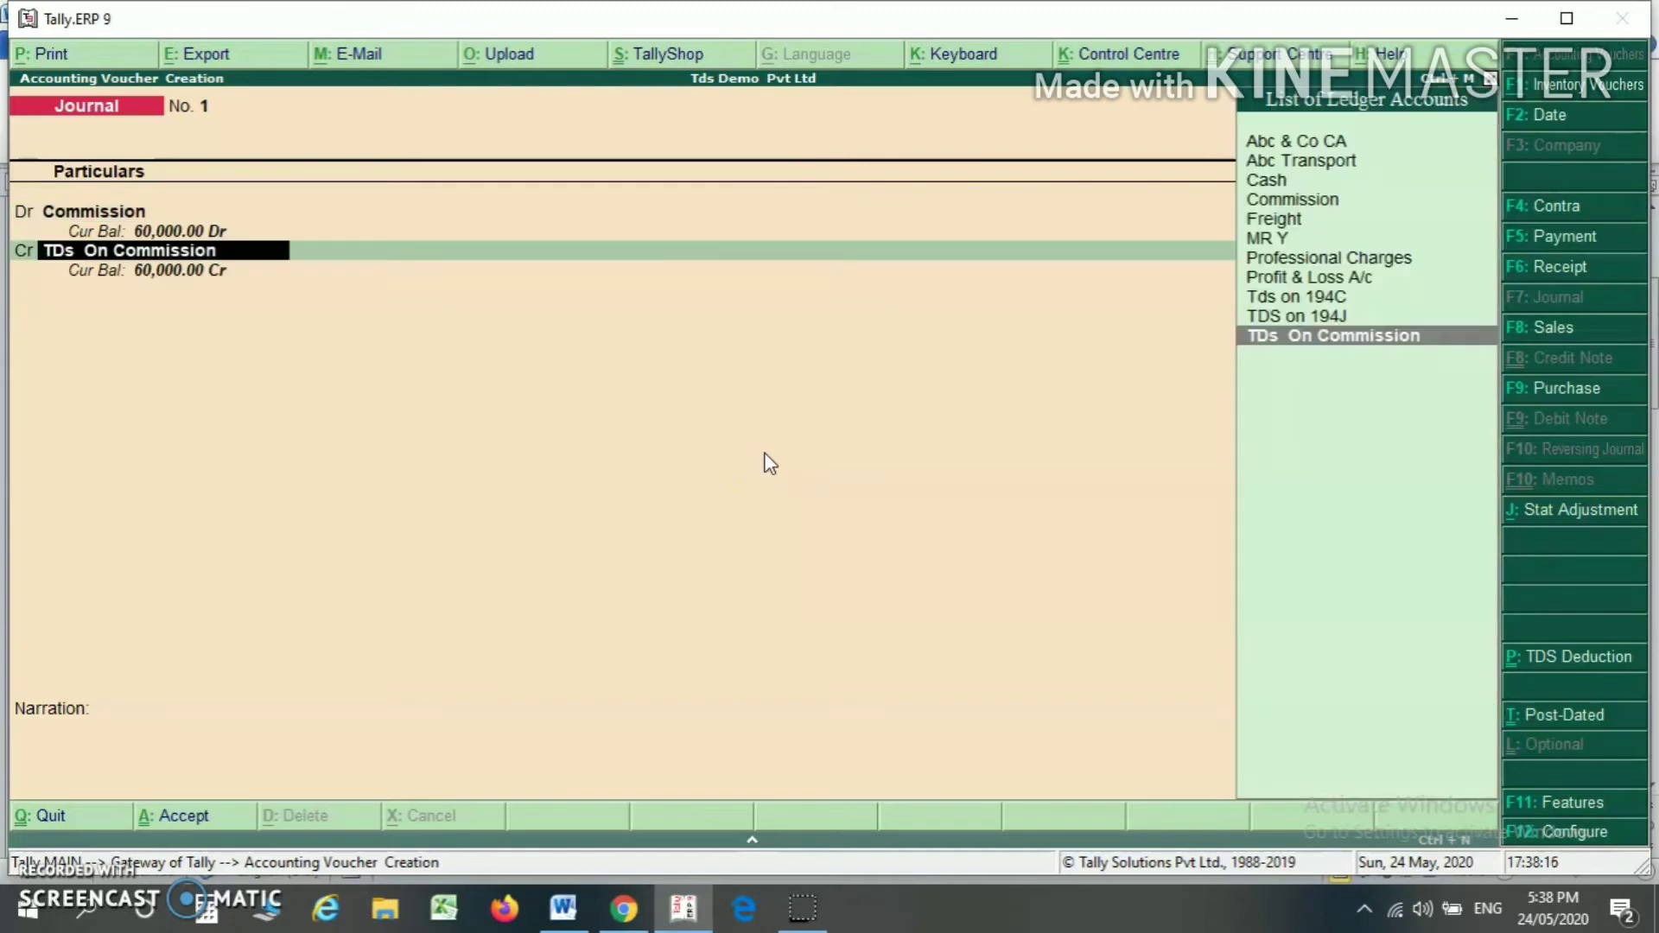
text(m)
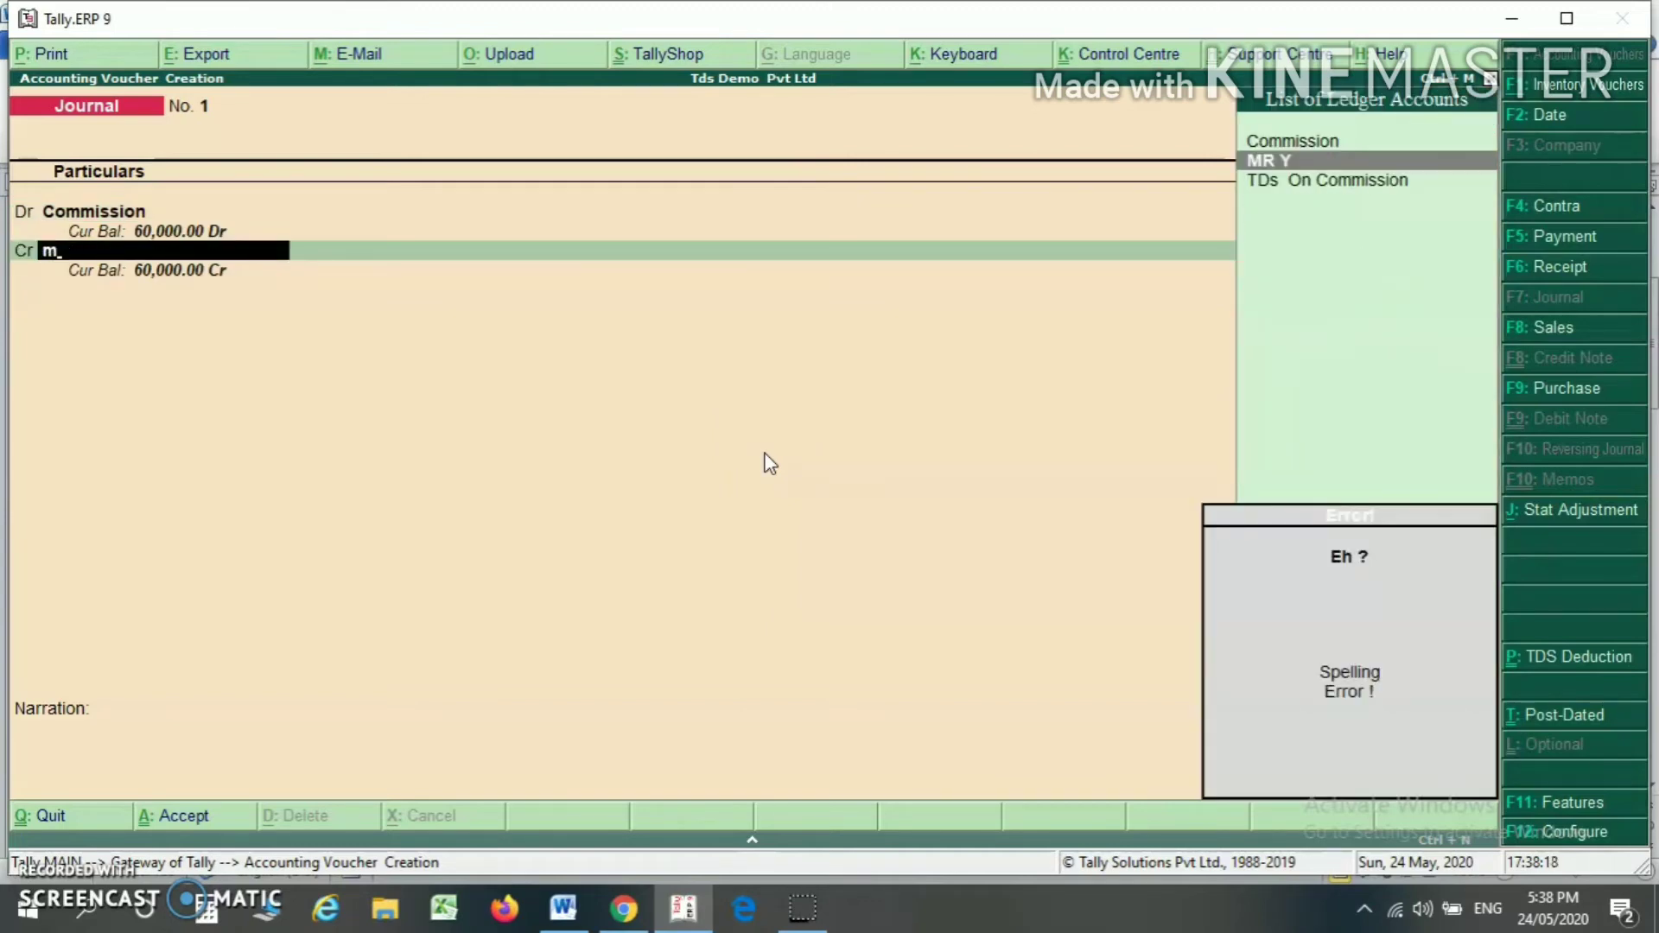
key(Return)
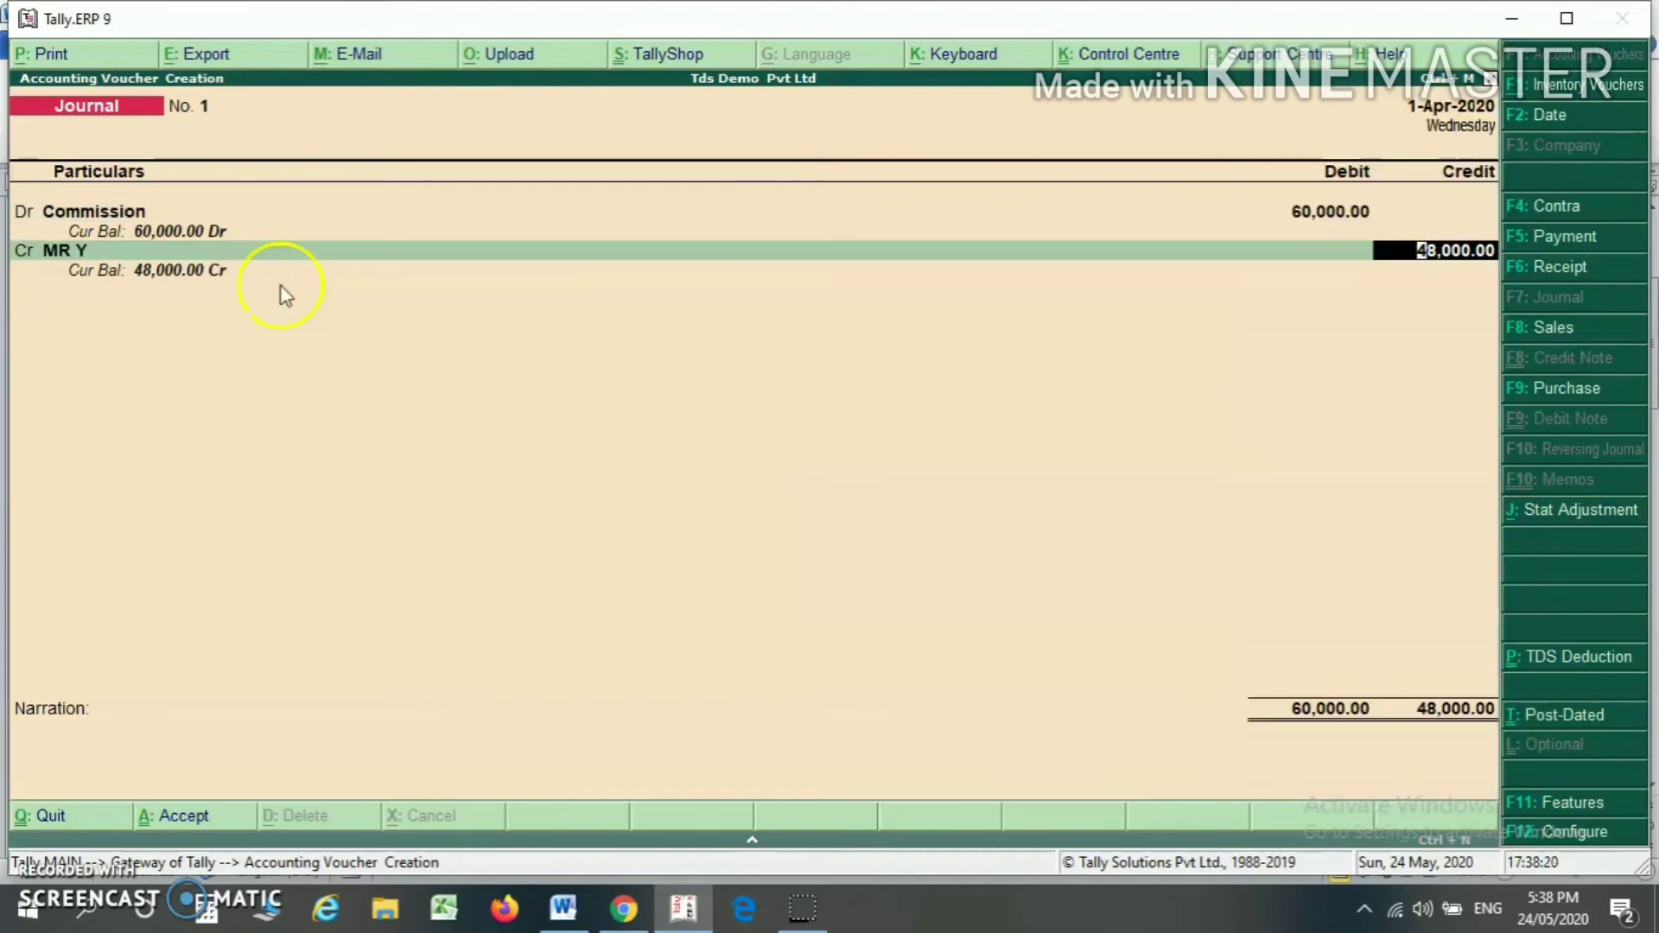
Switch to the Word document, examine the TDS rates and limits per section, and return to the journal voucher in Tally.
key(BackSpace)
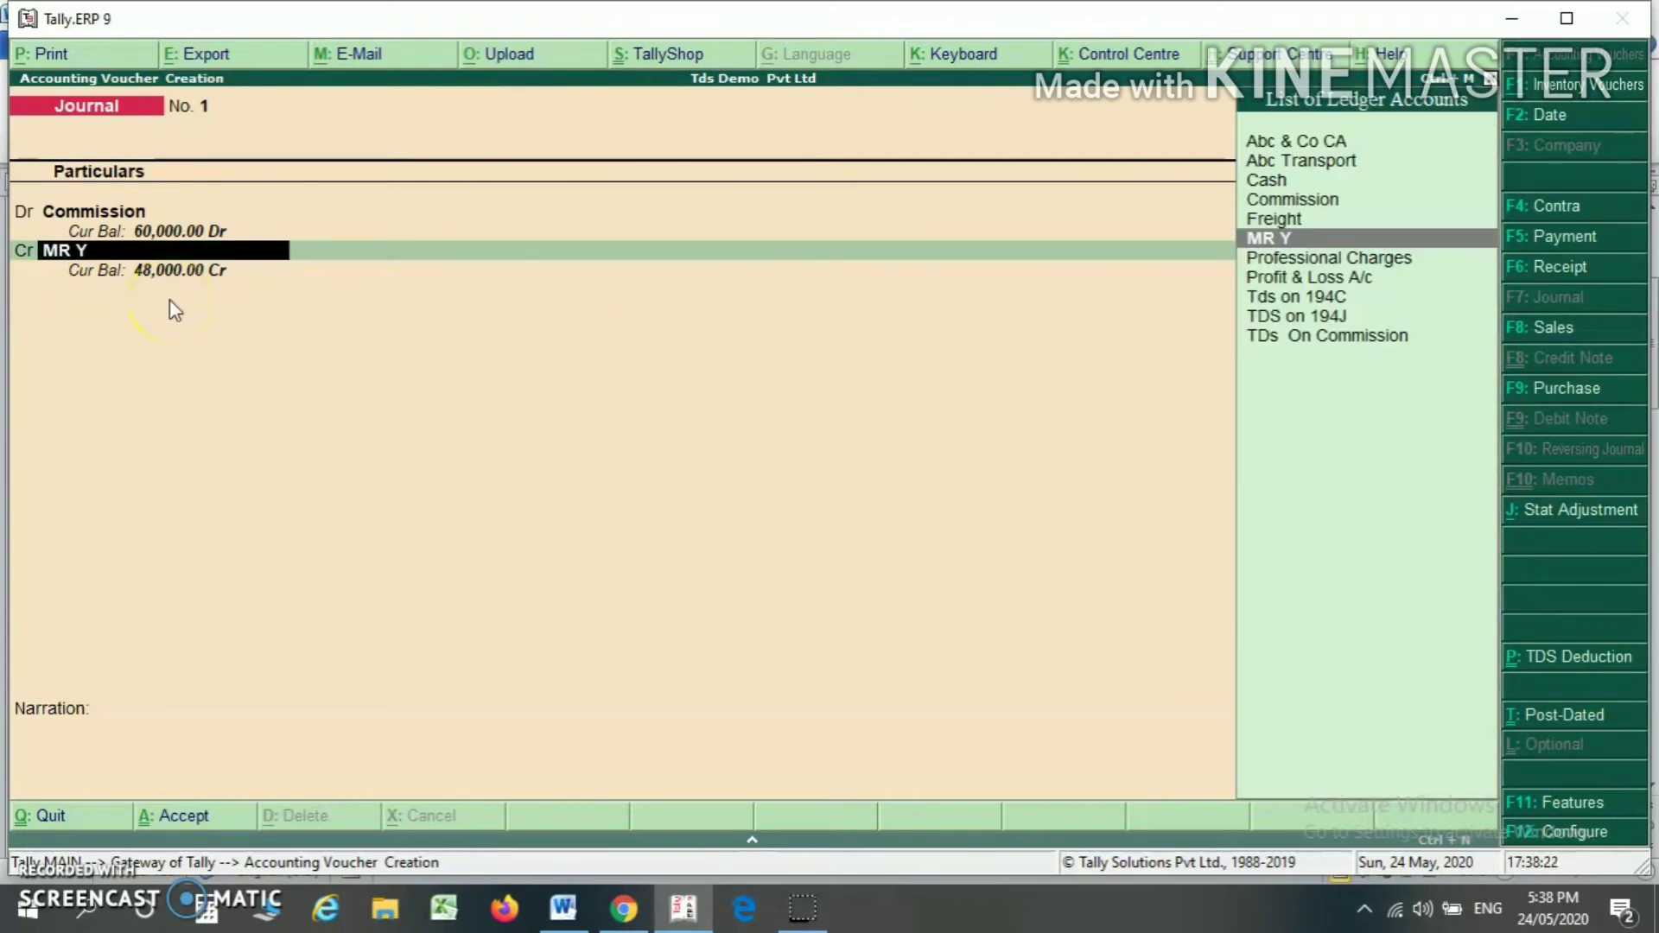
key(alt+Tab)
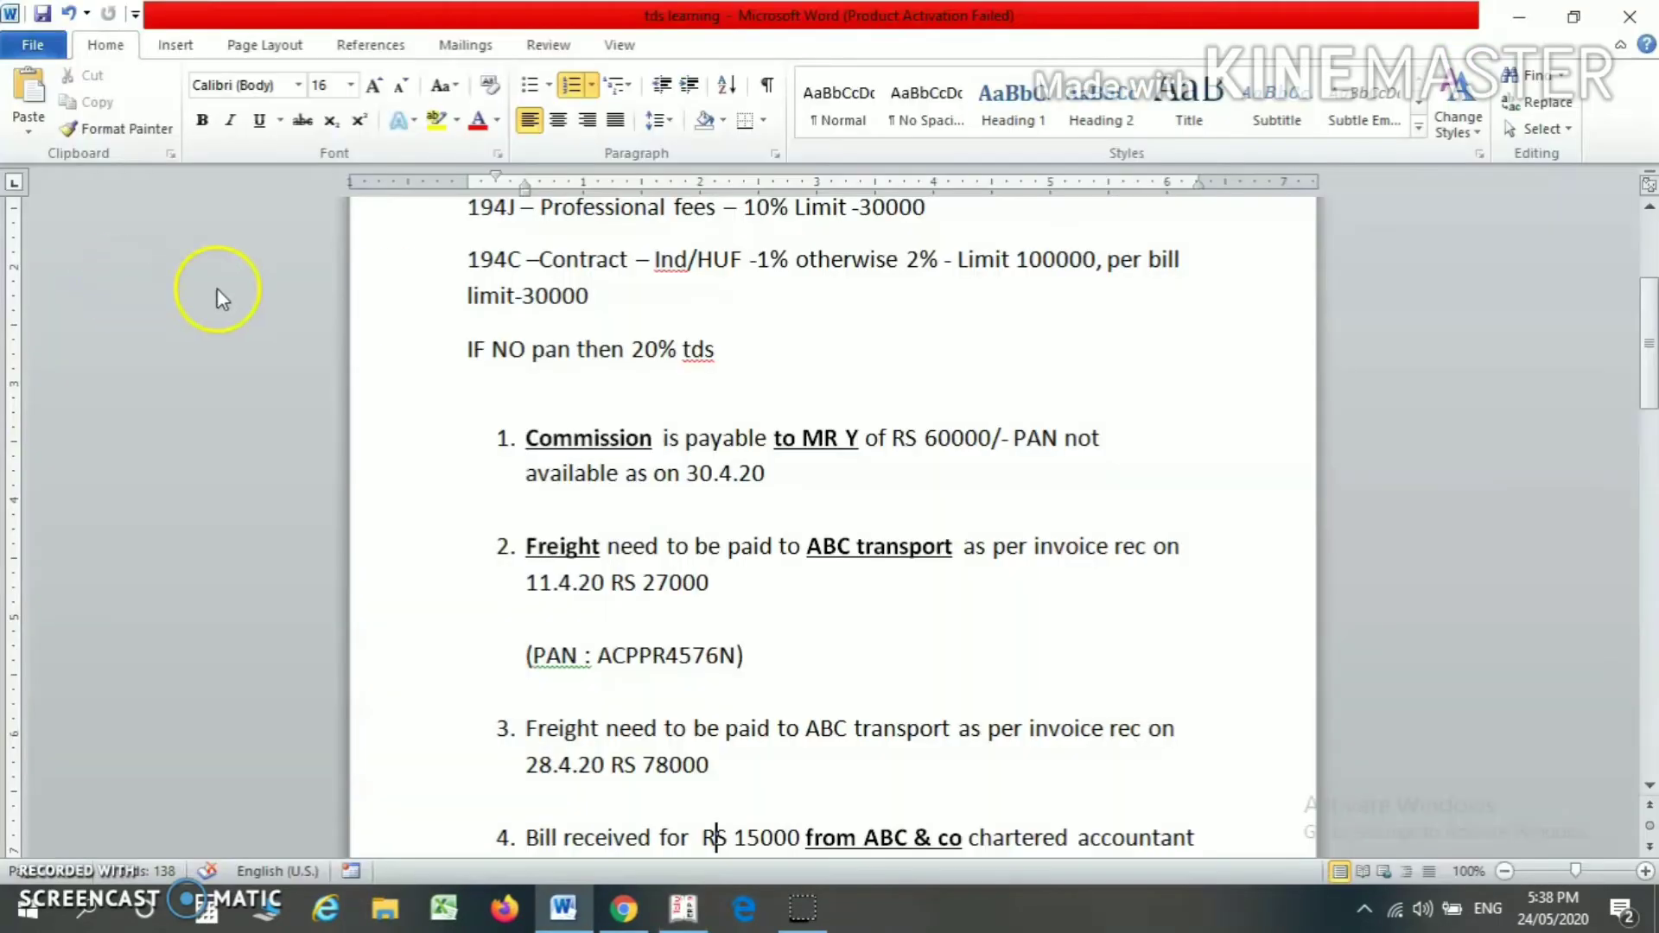
key(Up)
key(Up)
key(Up)
key(Up)
key(Up)
key(Up)
key(Up)
key(Up)
key(Up)
key(Up)
key(Up)
key(Up)
key(Up)
key(Up)
key(Up)
key(Up)
key(Up)
key(Up)
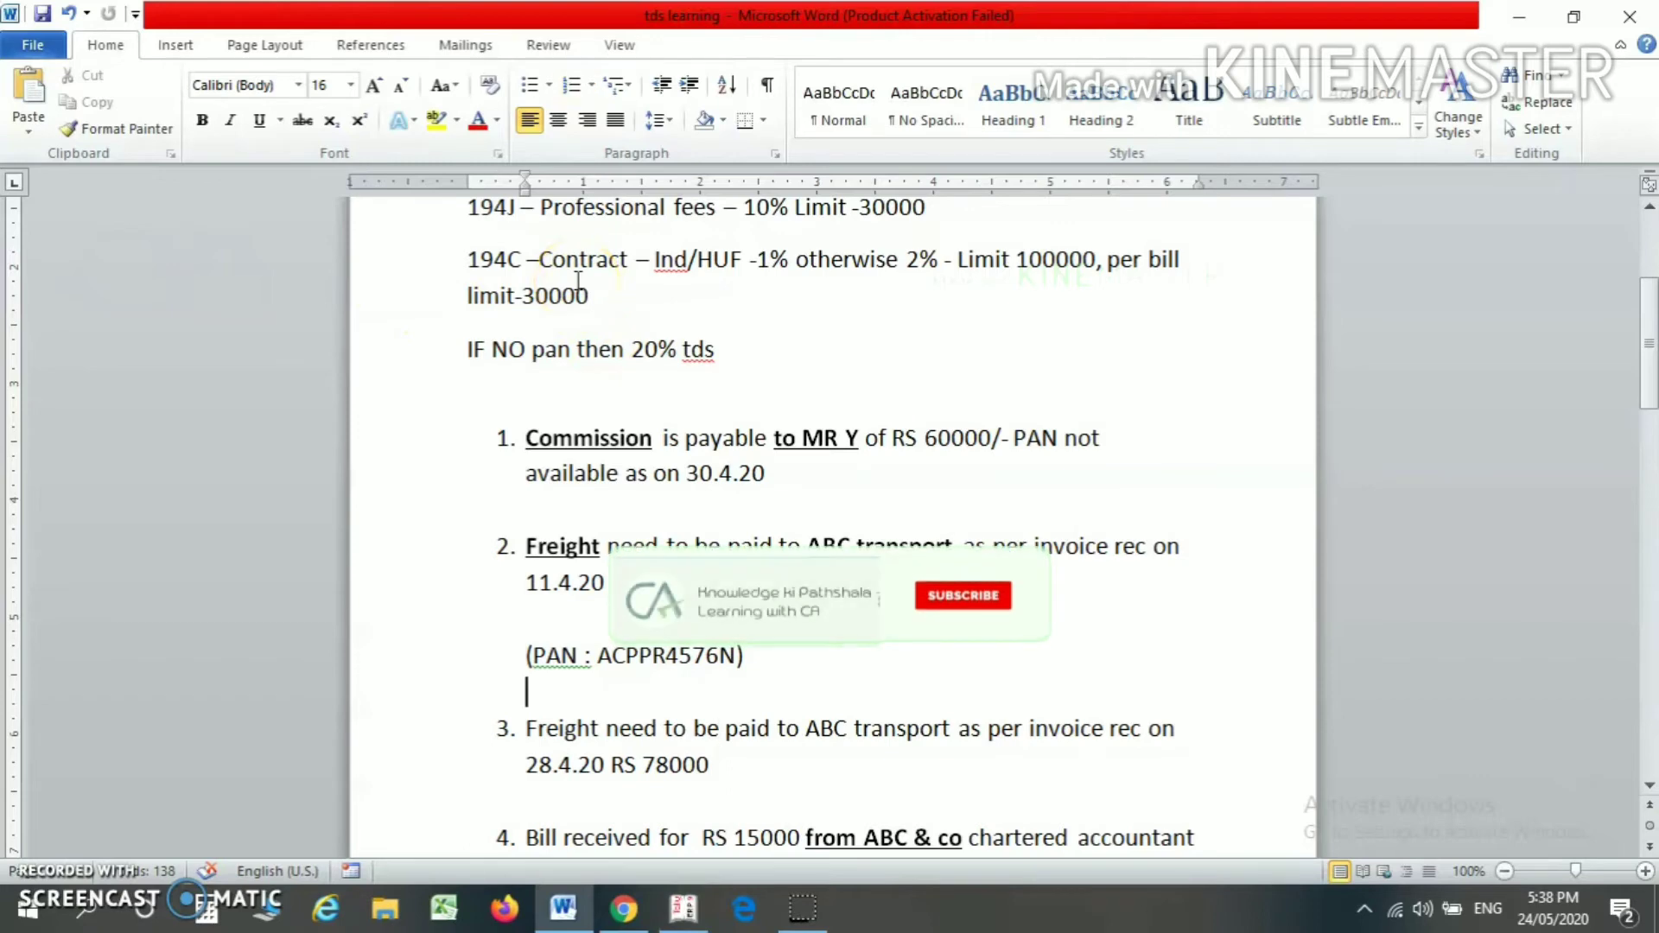
key(Down)
key(Down)
key(Down)
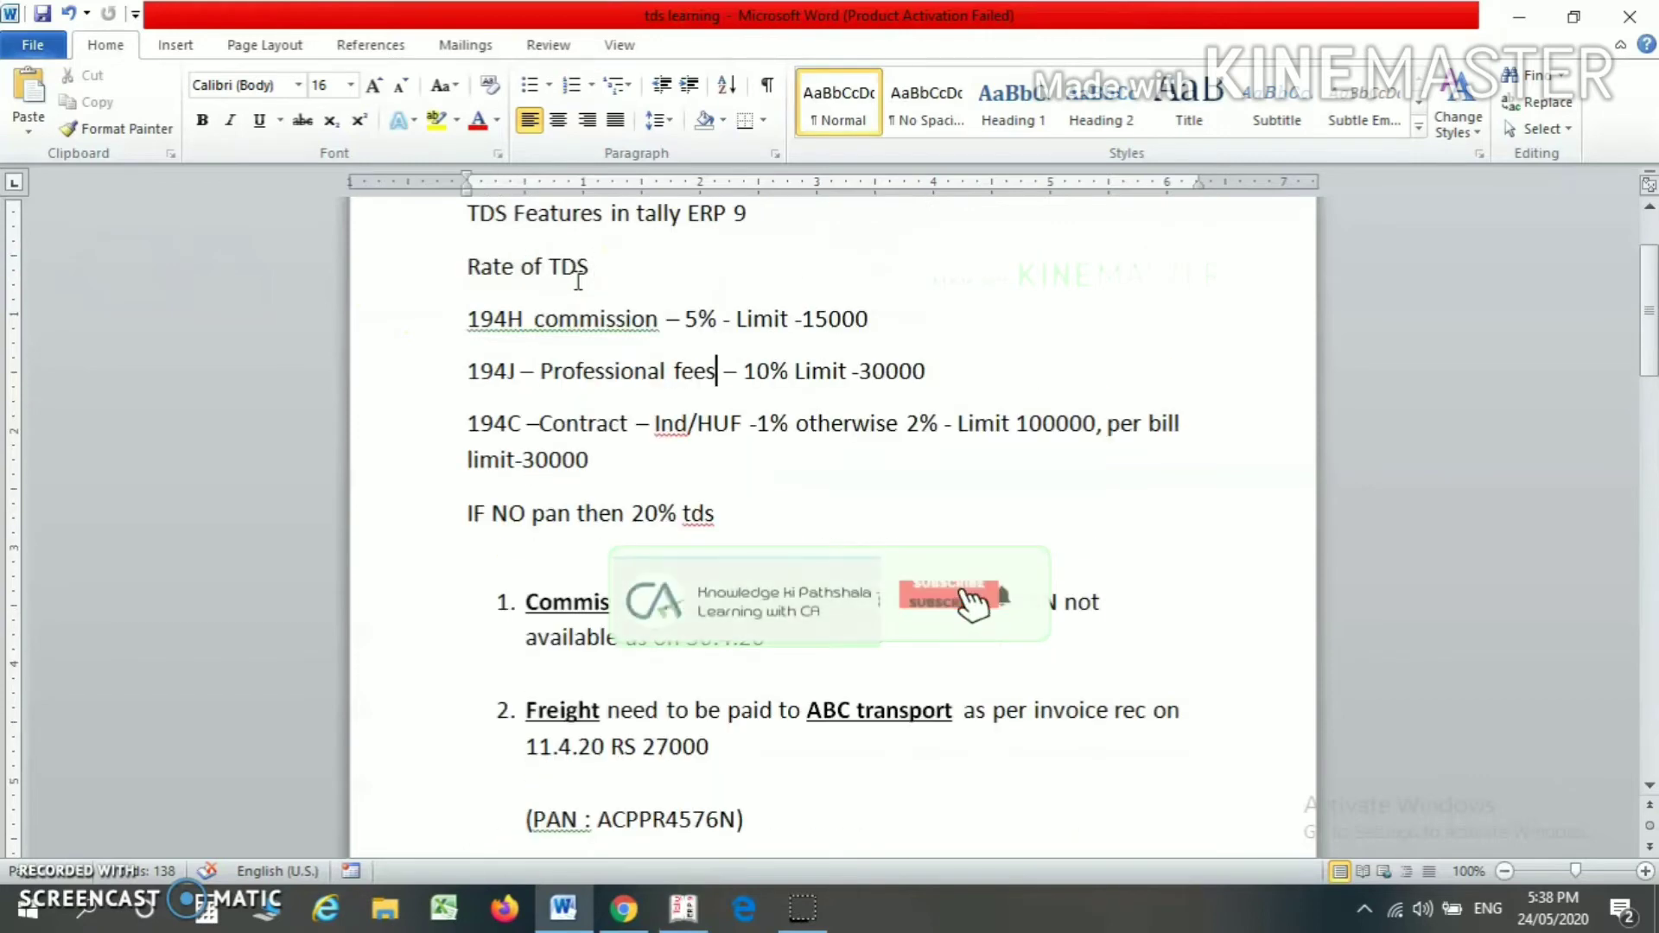
key(alt+Tab)
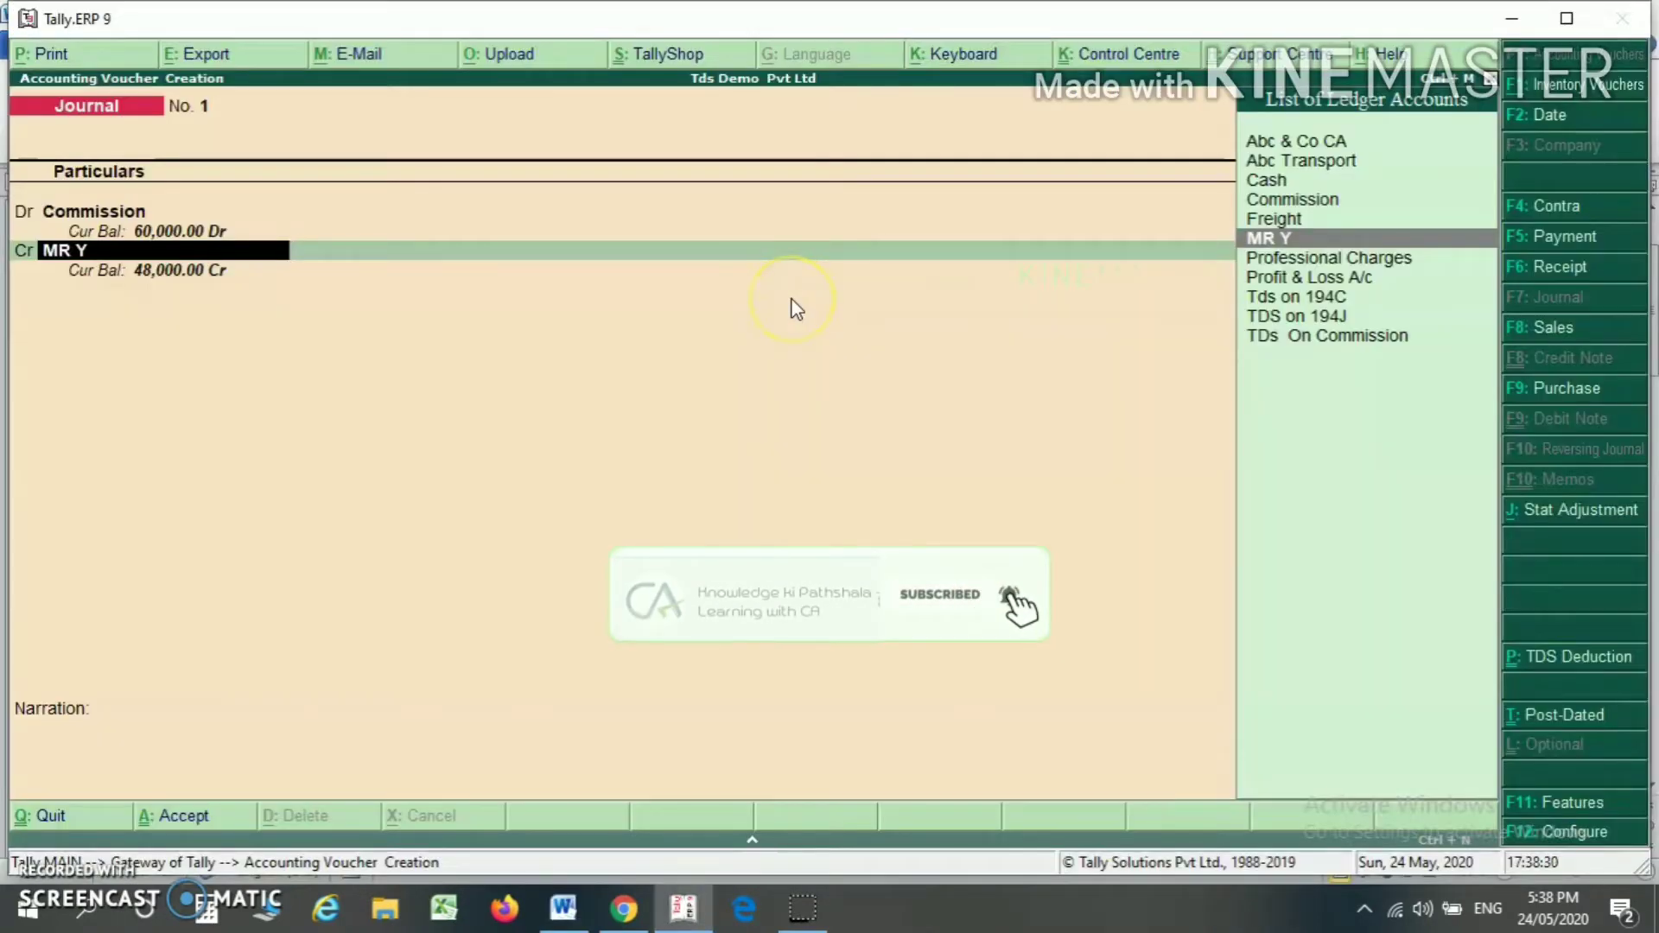
Open the MR Y ledger from the voucher, check its PAN field, and quit without changes.
key(ctrl+Return)
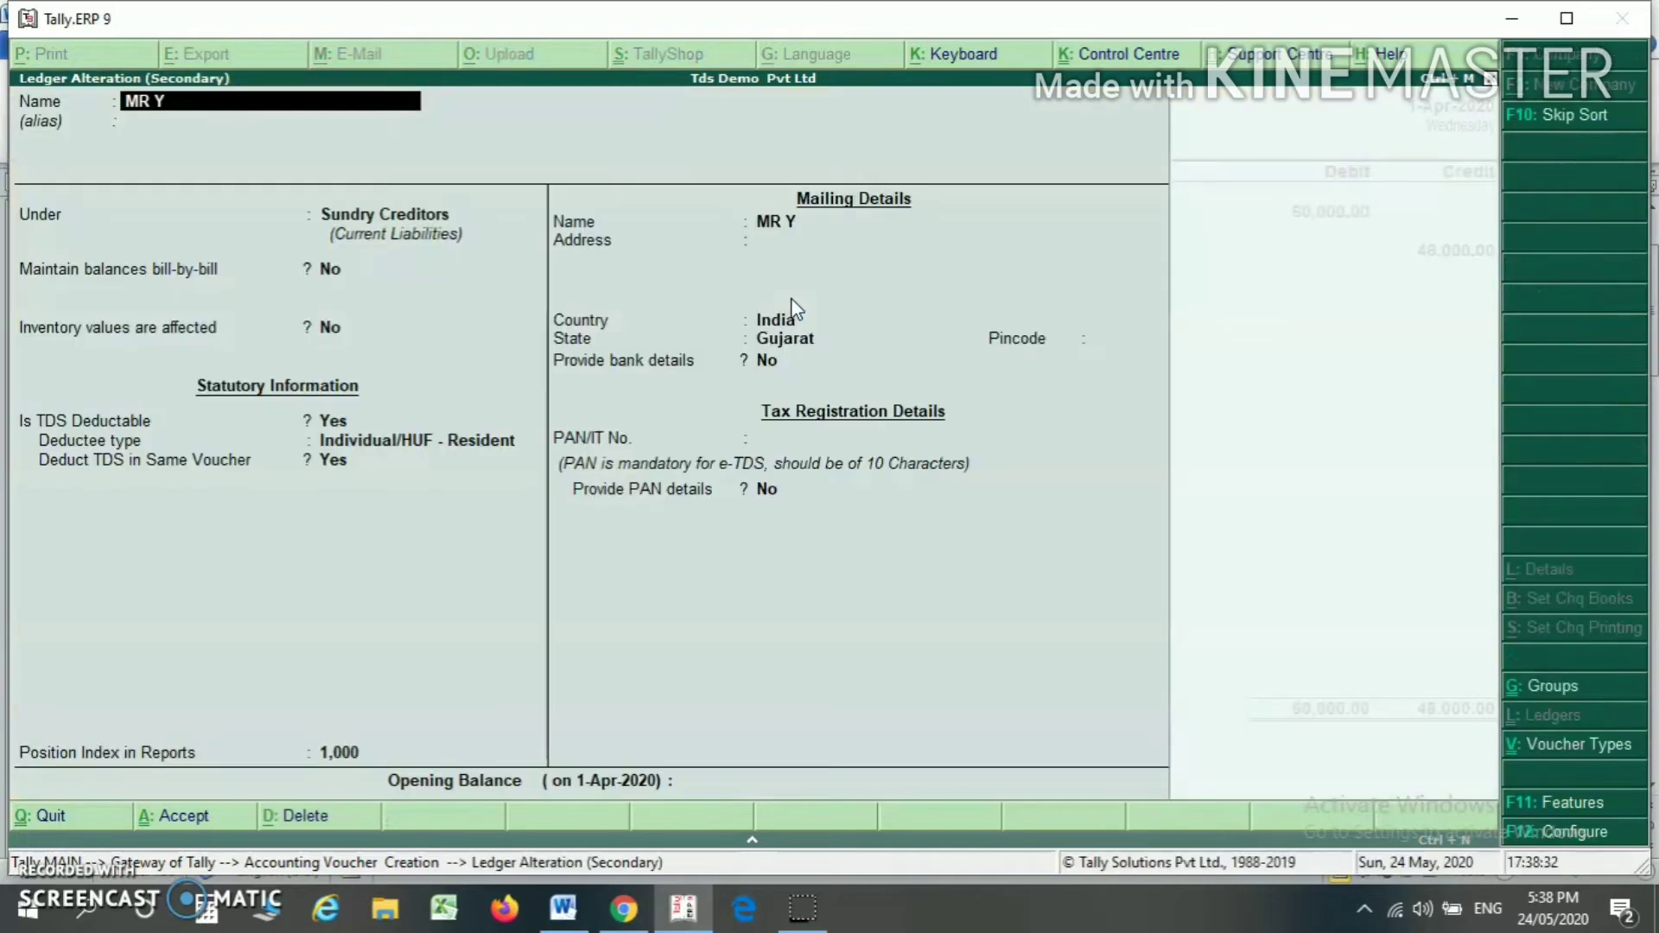
click(785, 442)
key(Escape)
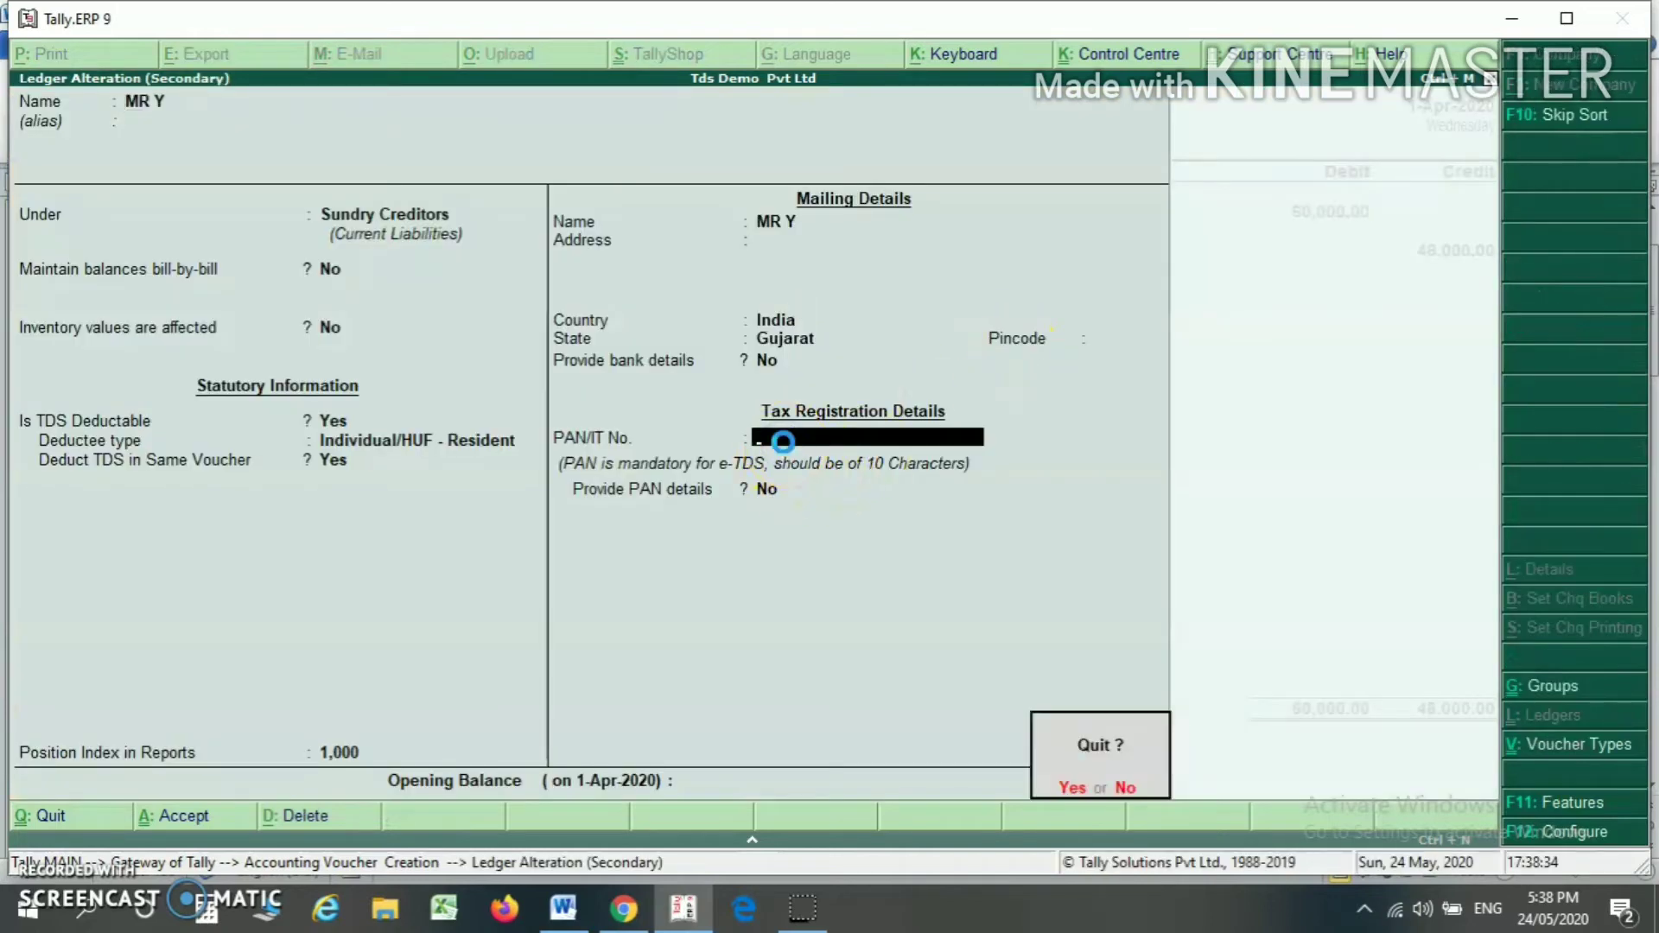
key(Return)
Highlight the rule for a missing PAN in the Word notes and return to Tally.
key(alt+Tab)
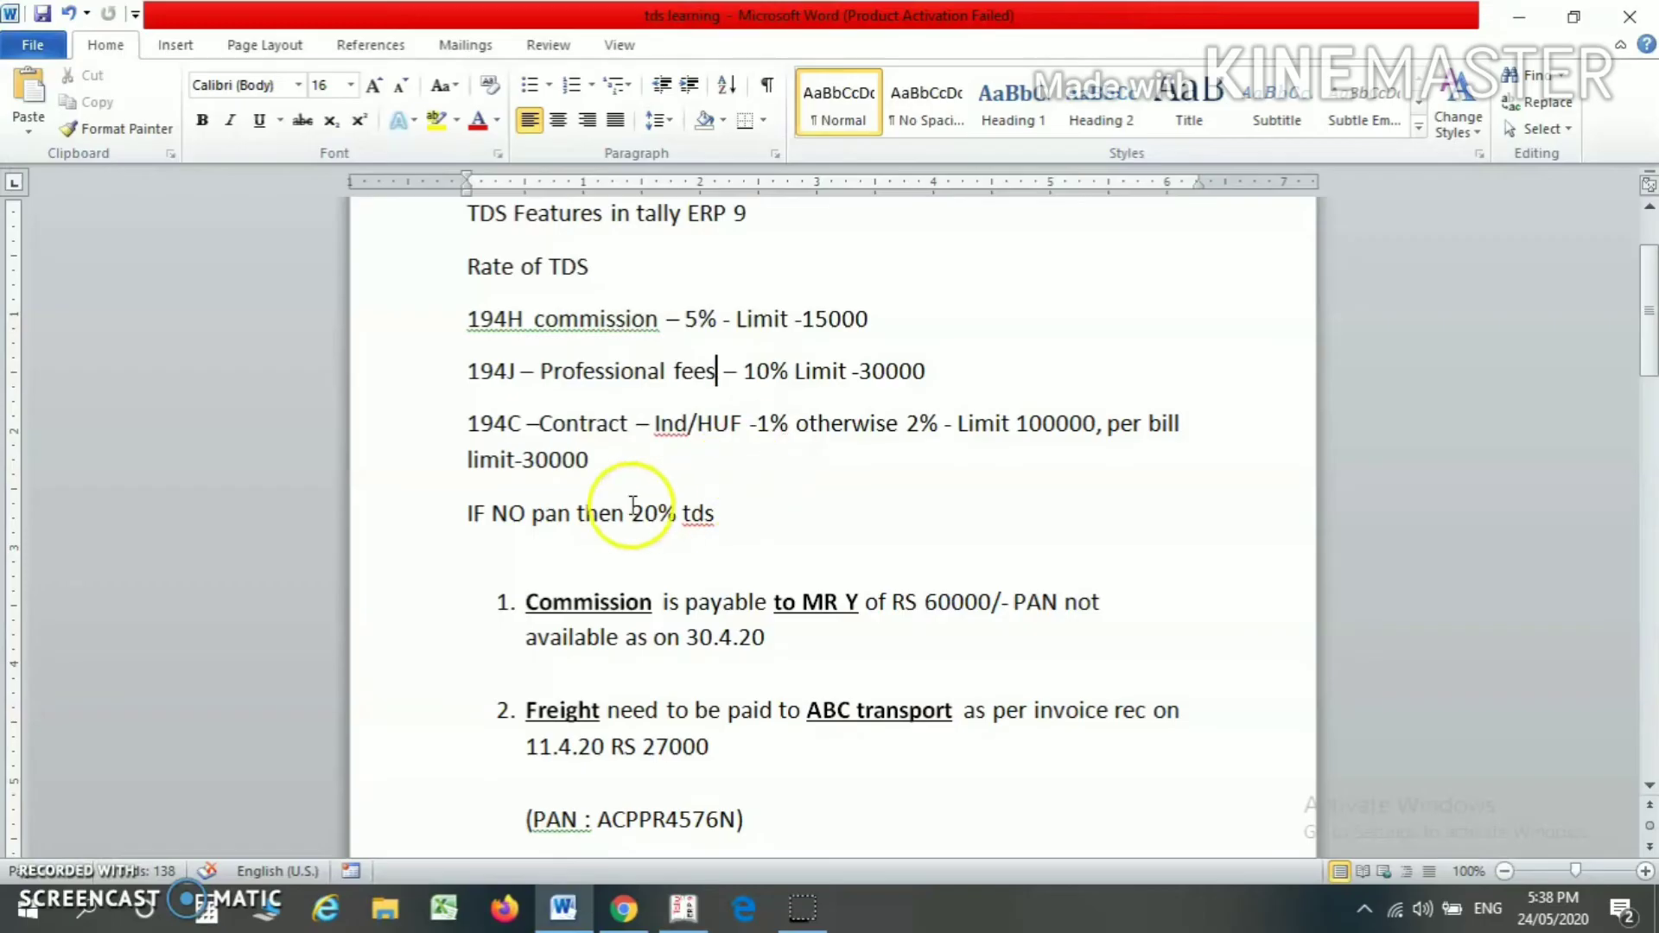
click(536, 515)
drag(536, 514, 718, 518)
key(alt+Tab)
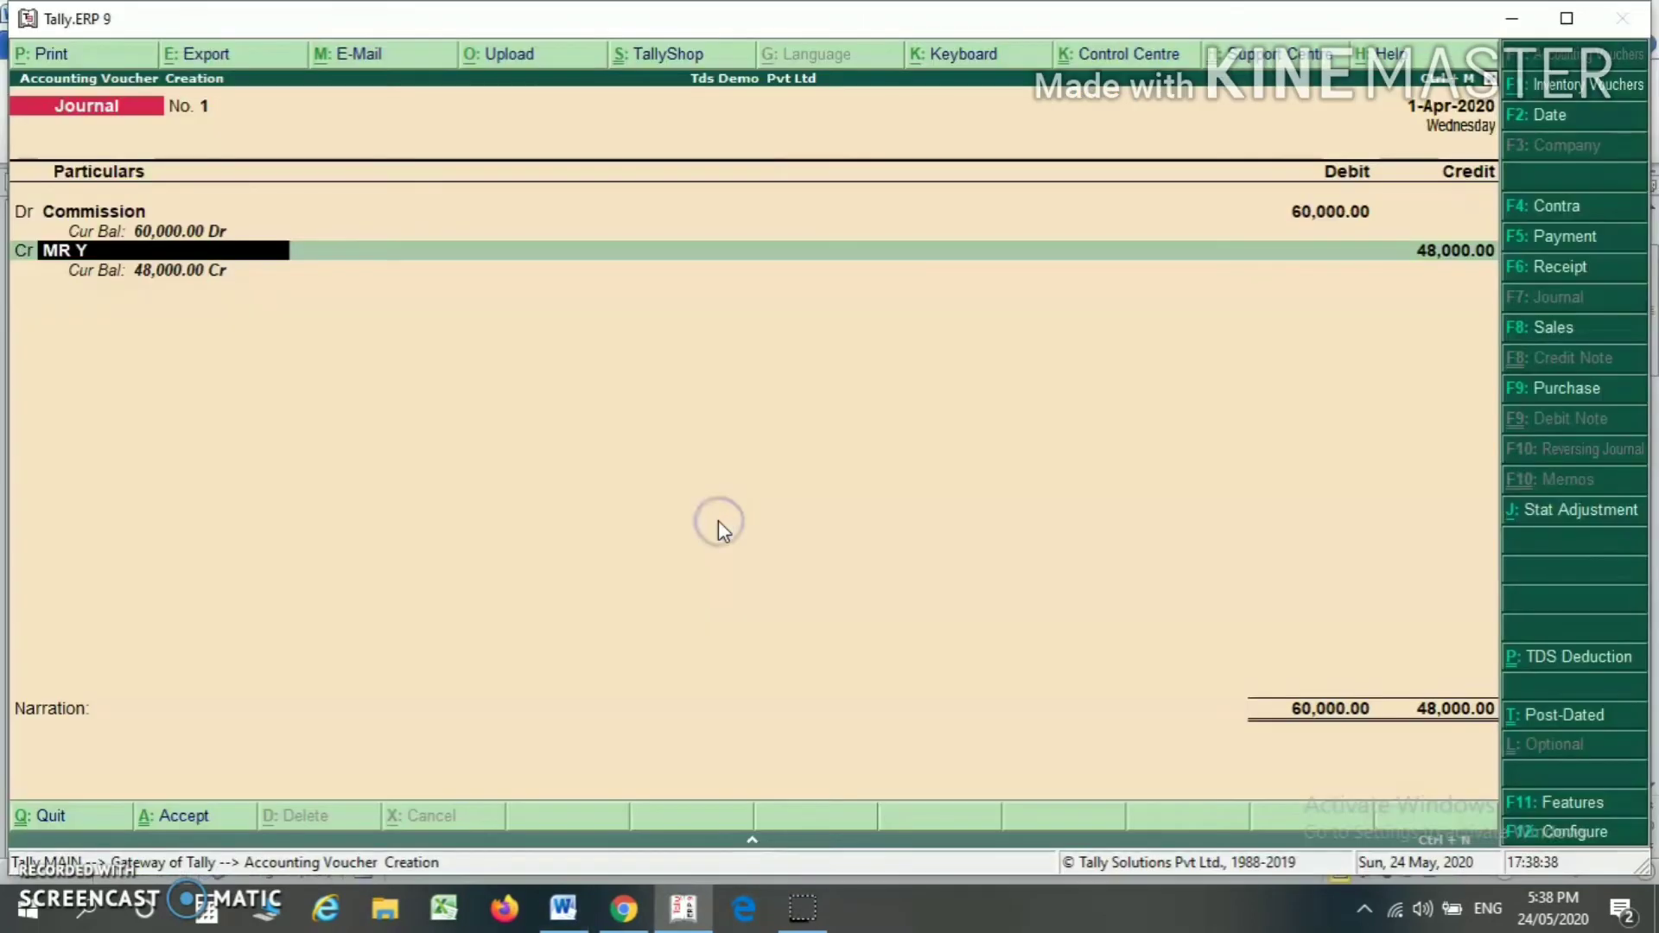
Keep the 48,000 credit to MR Y, credit TDs On Commission with 12,000, and save the journal voucher without a narration.
key(Return)
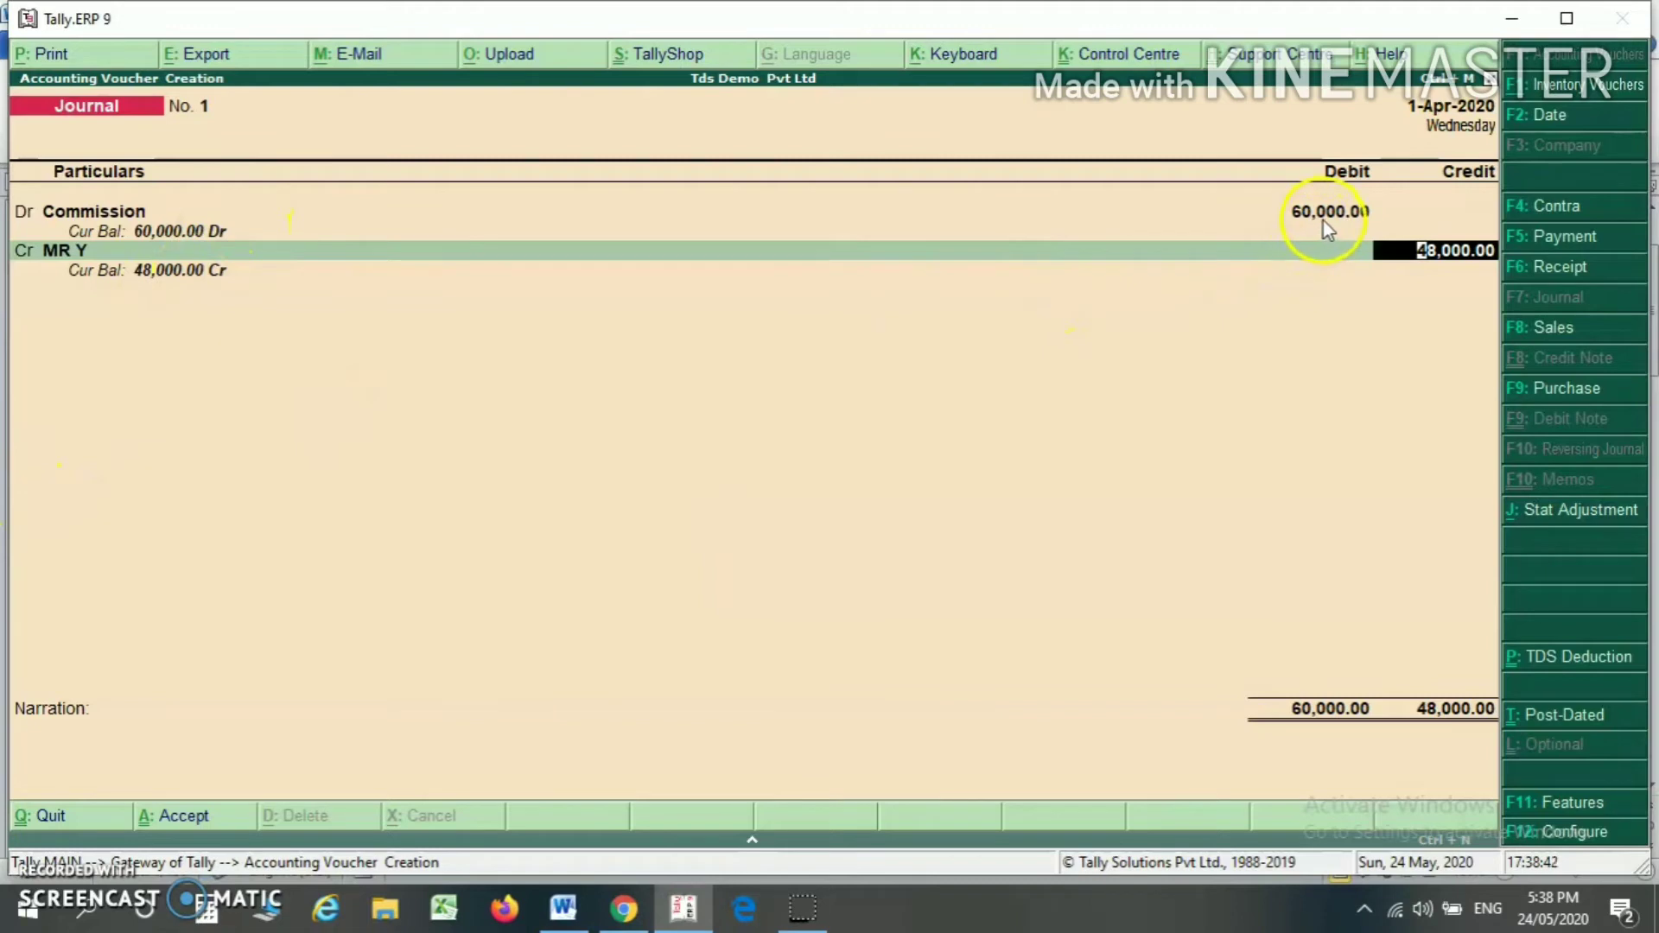
key(BackSpace)
key(Return)
key(Return)
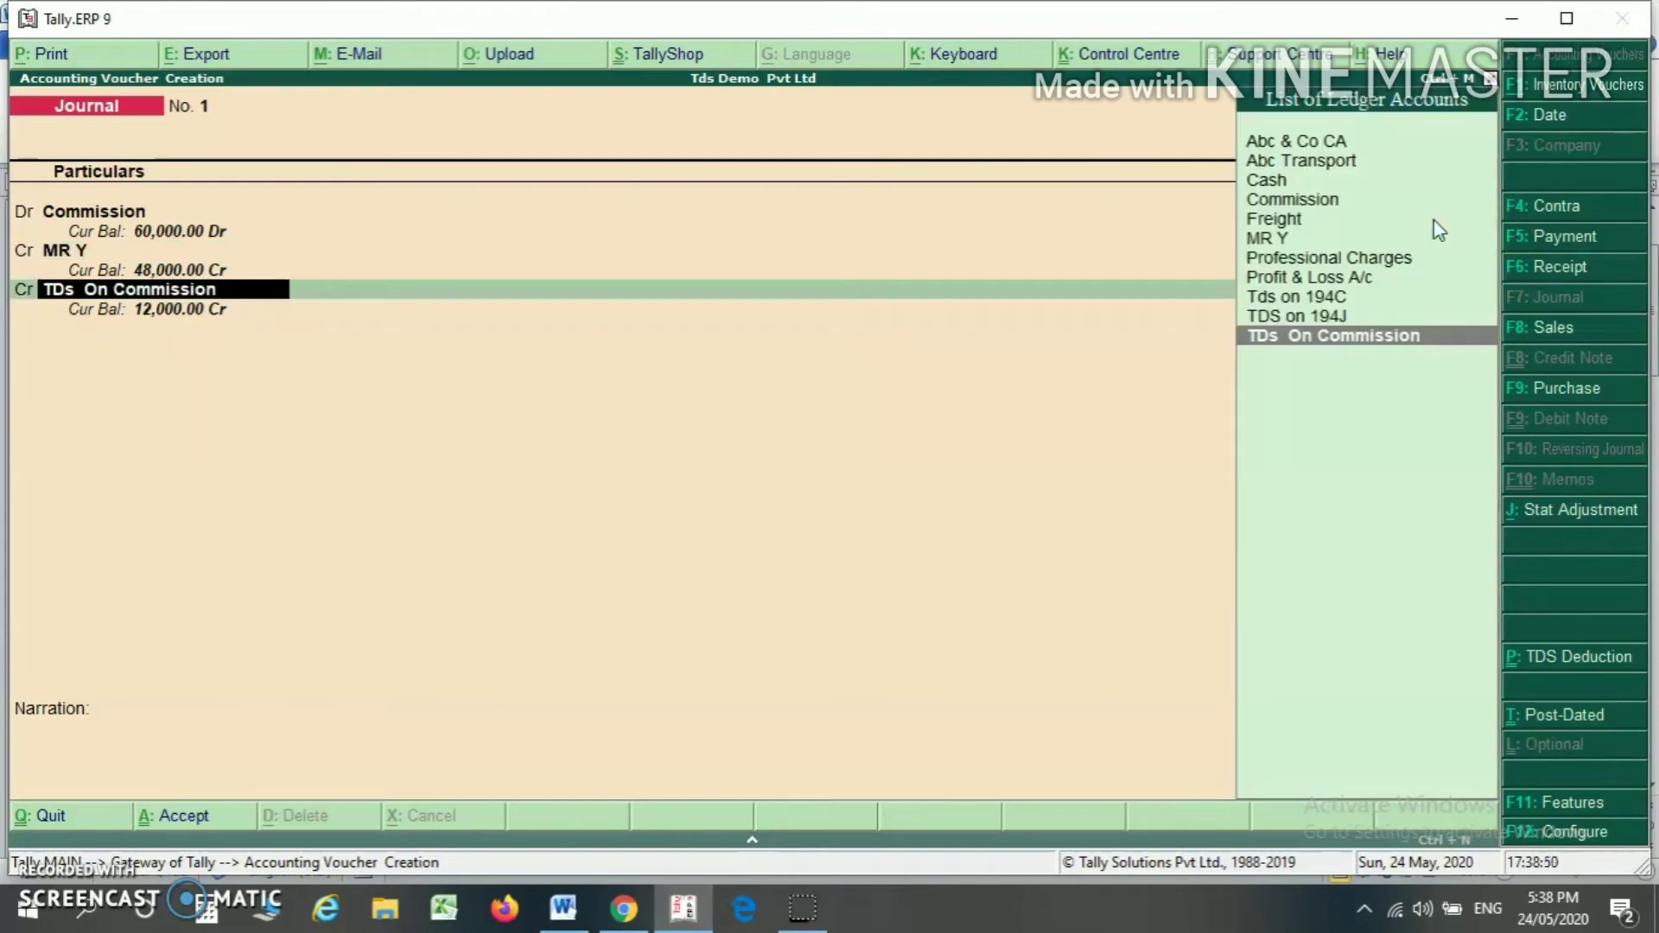
key(Return)
key(Return)
key(Return)
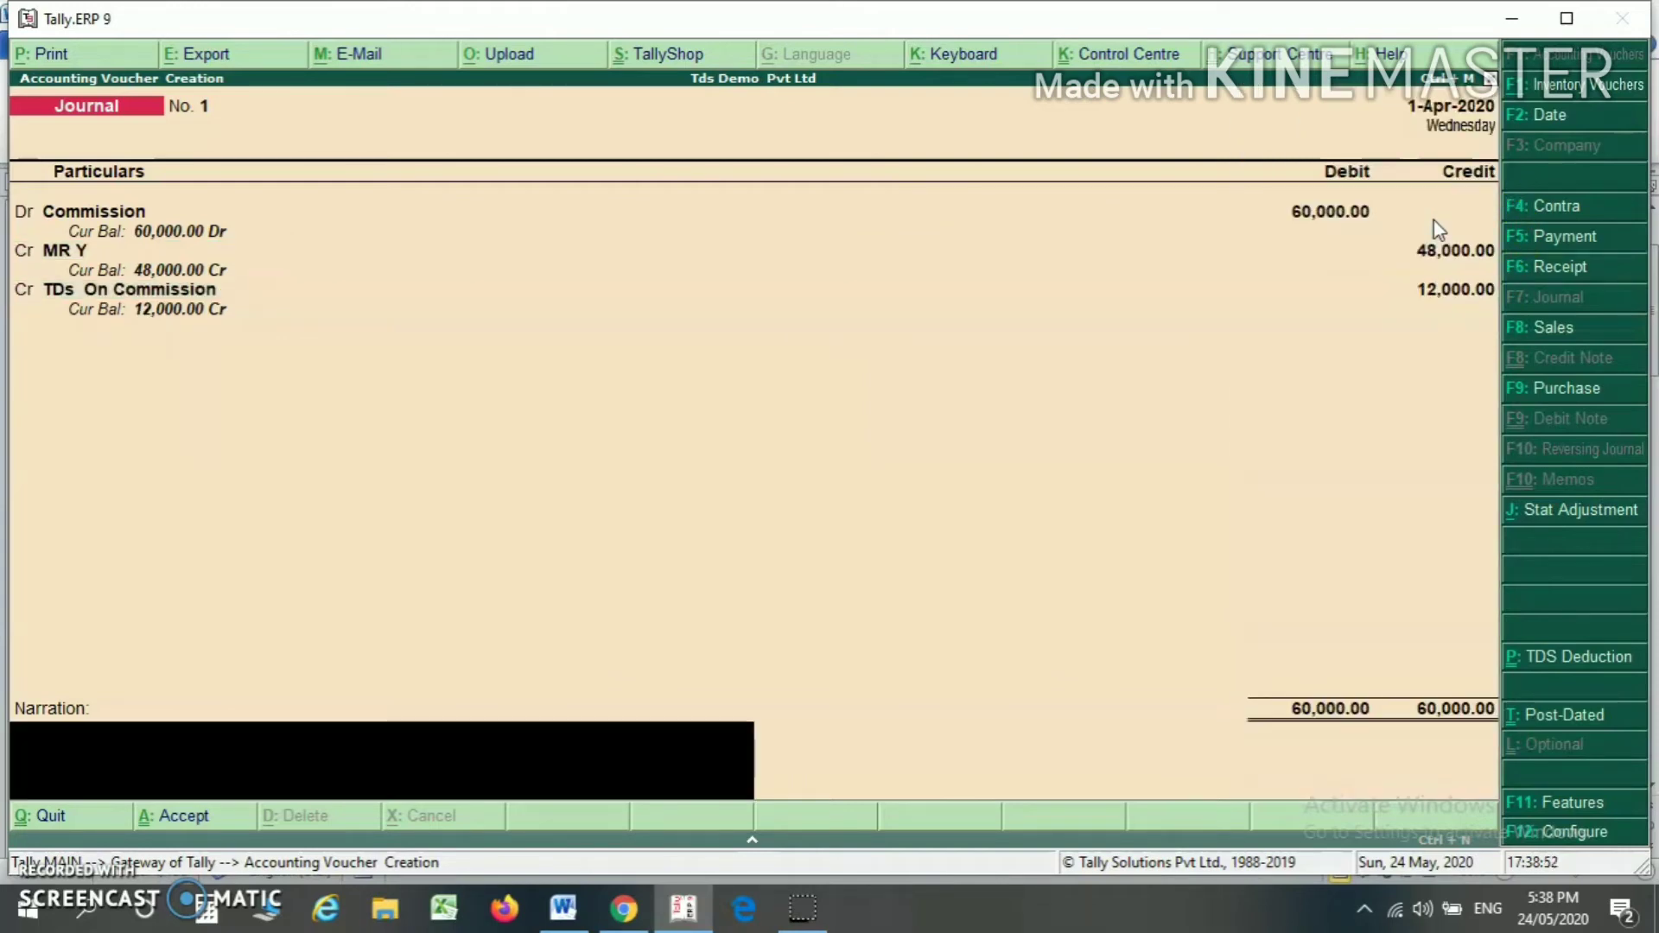
key(Return)
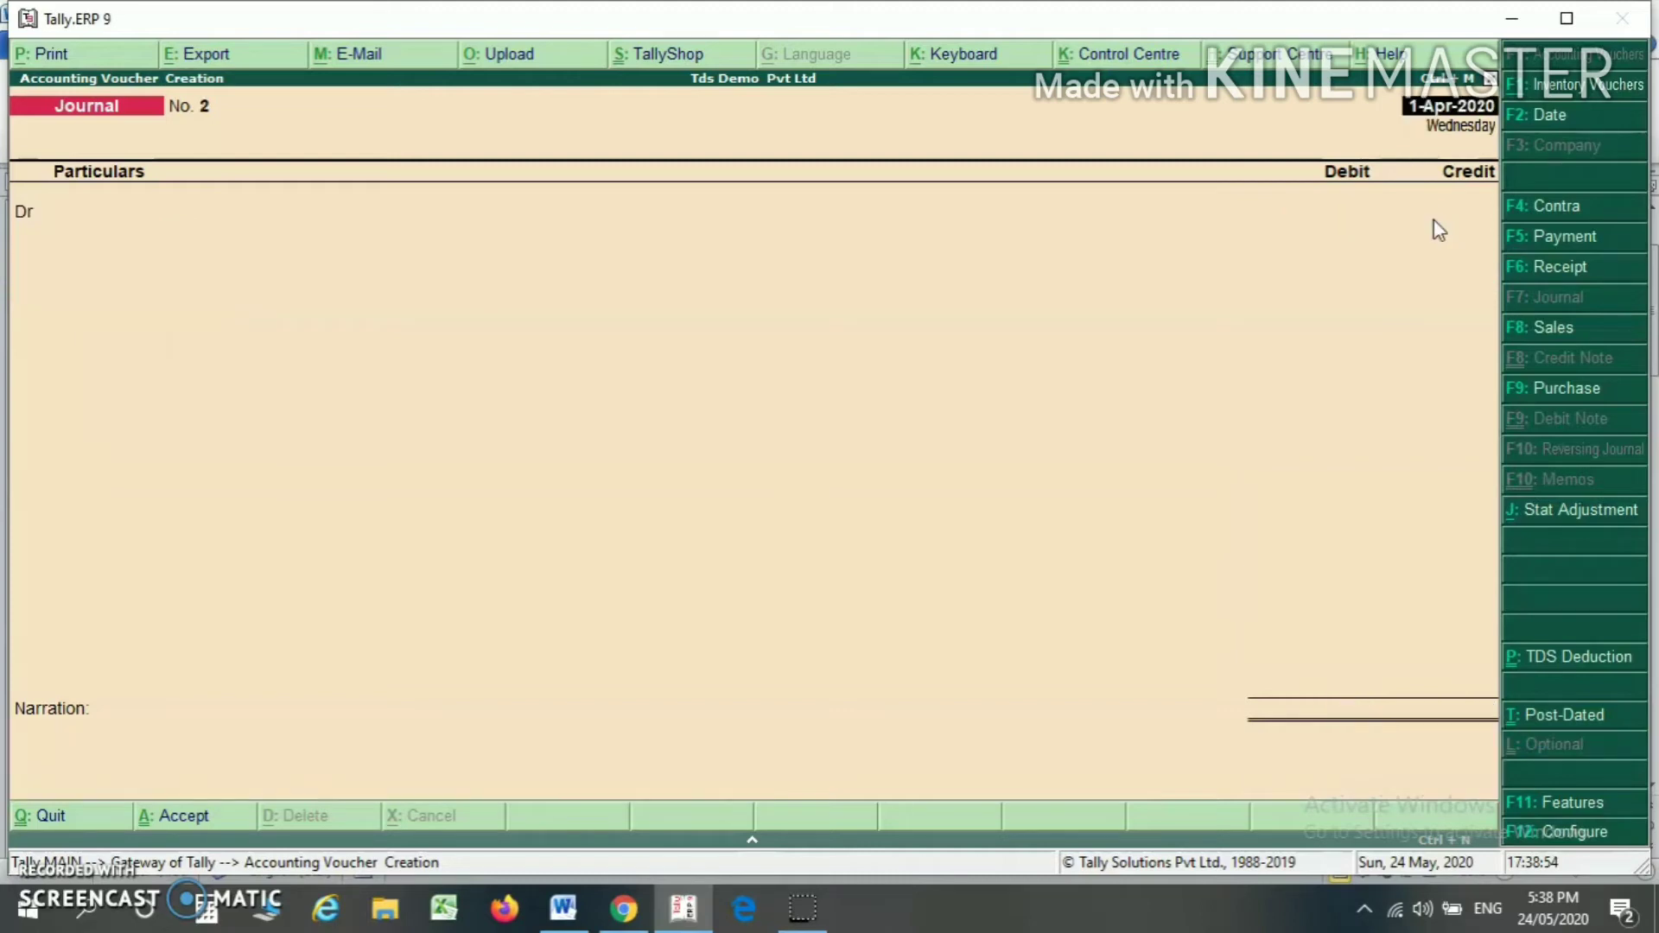
Switch to the Word document, read the first freight transaction for ABC transport, and return to Tally.
key(alt+Tab)
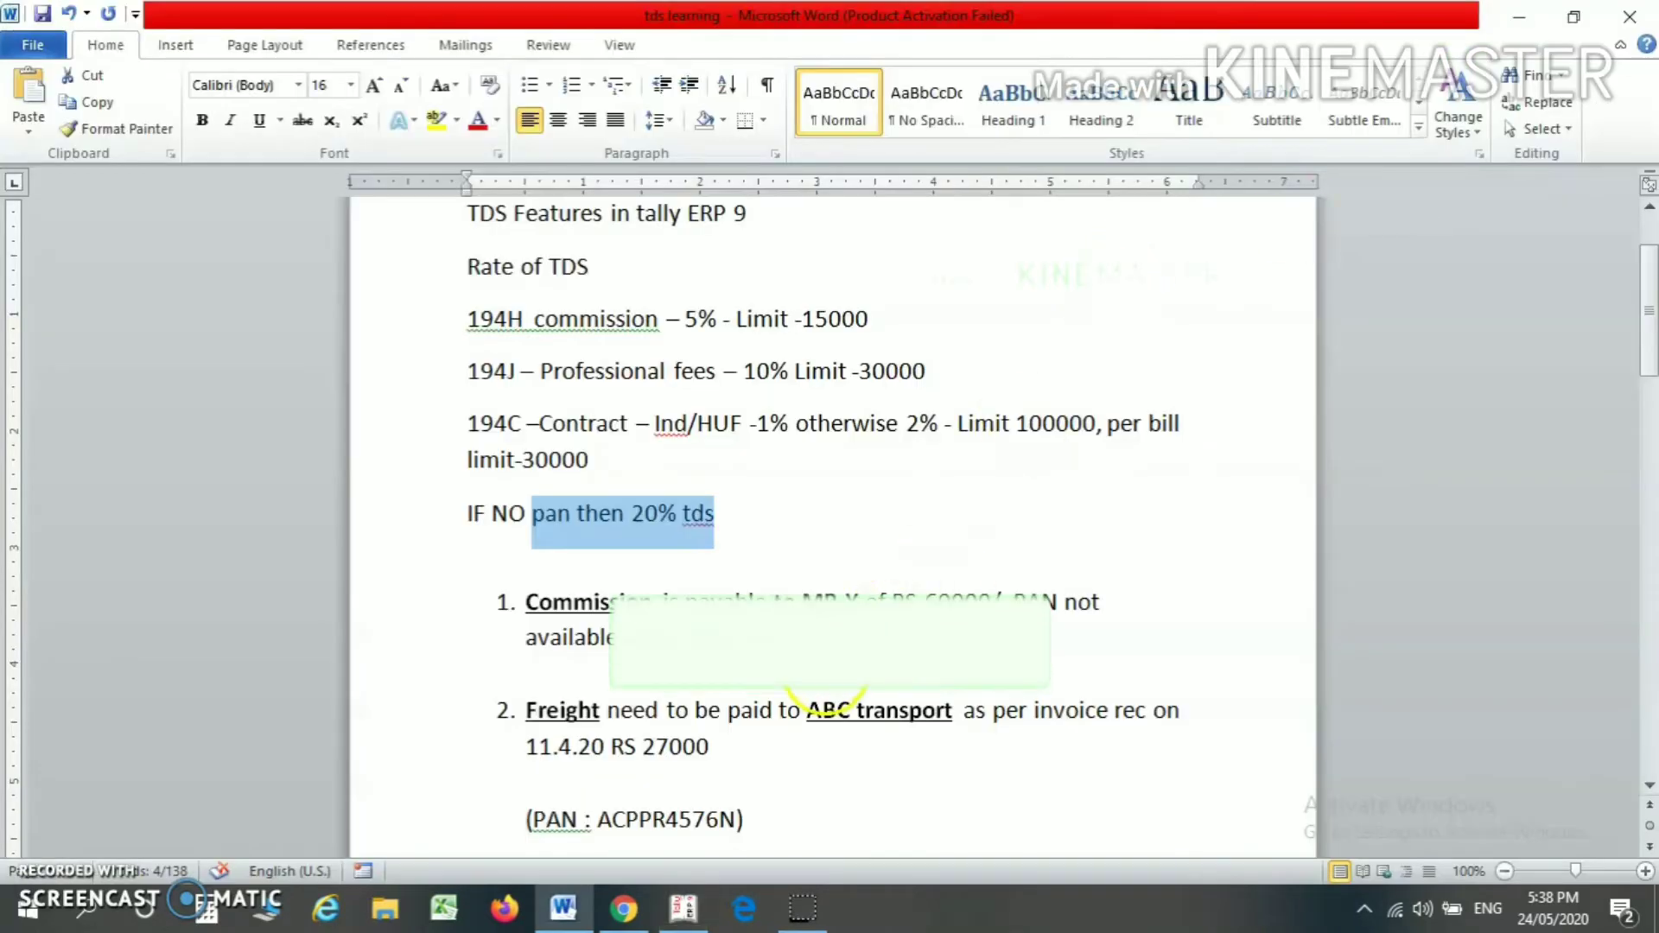
click(839, 656)
key(Down)
key(Down)
key(Down)
key(Down)
key(Down)
key(Down)
key(Down)
key(Down)
key(Down)
key(Down)
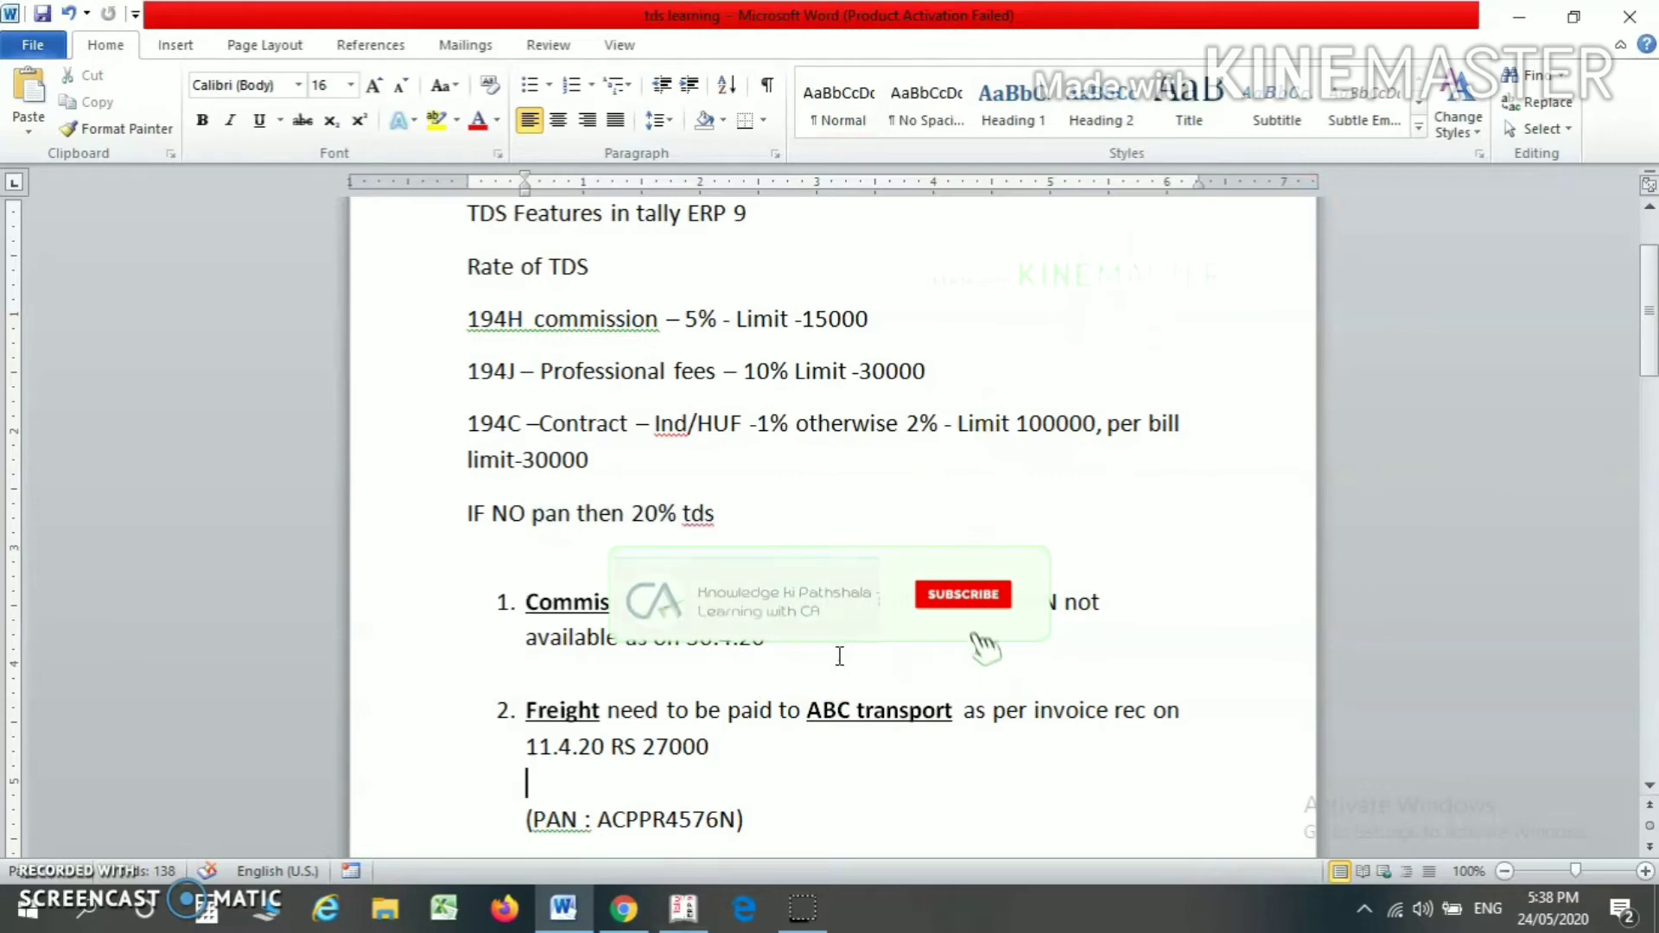
key(Down)
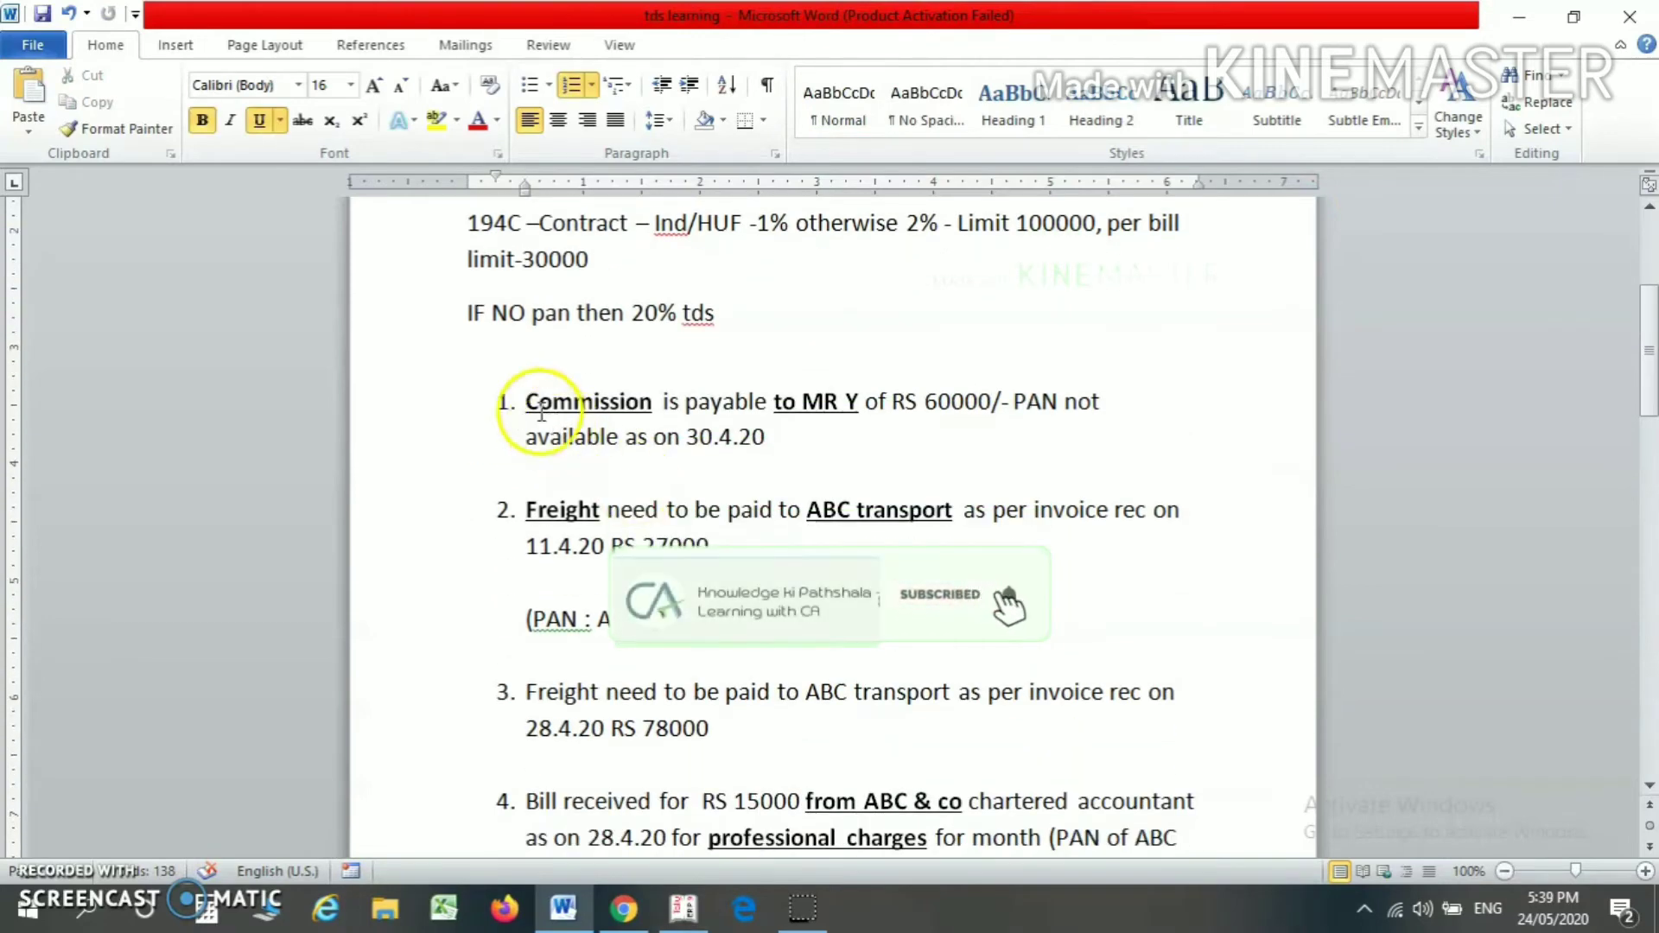
click(561, 516)
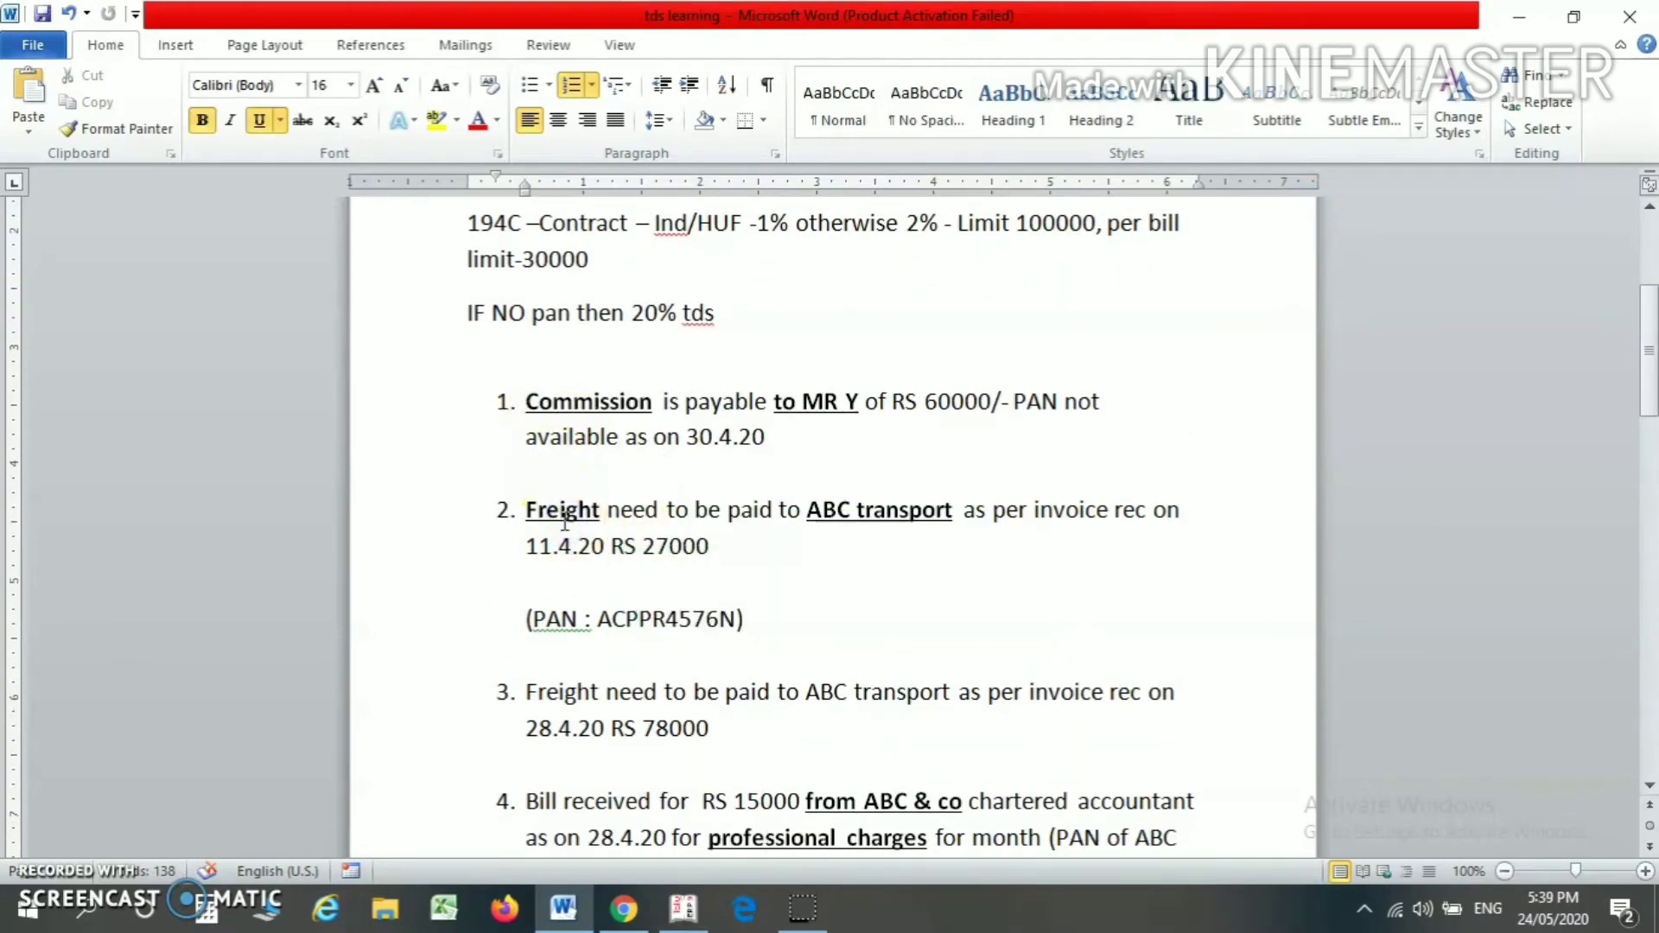
double_click(831, 510)
drag(832, 508, 912, 518)
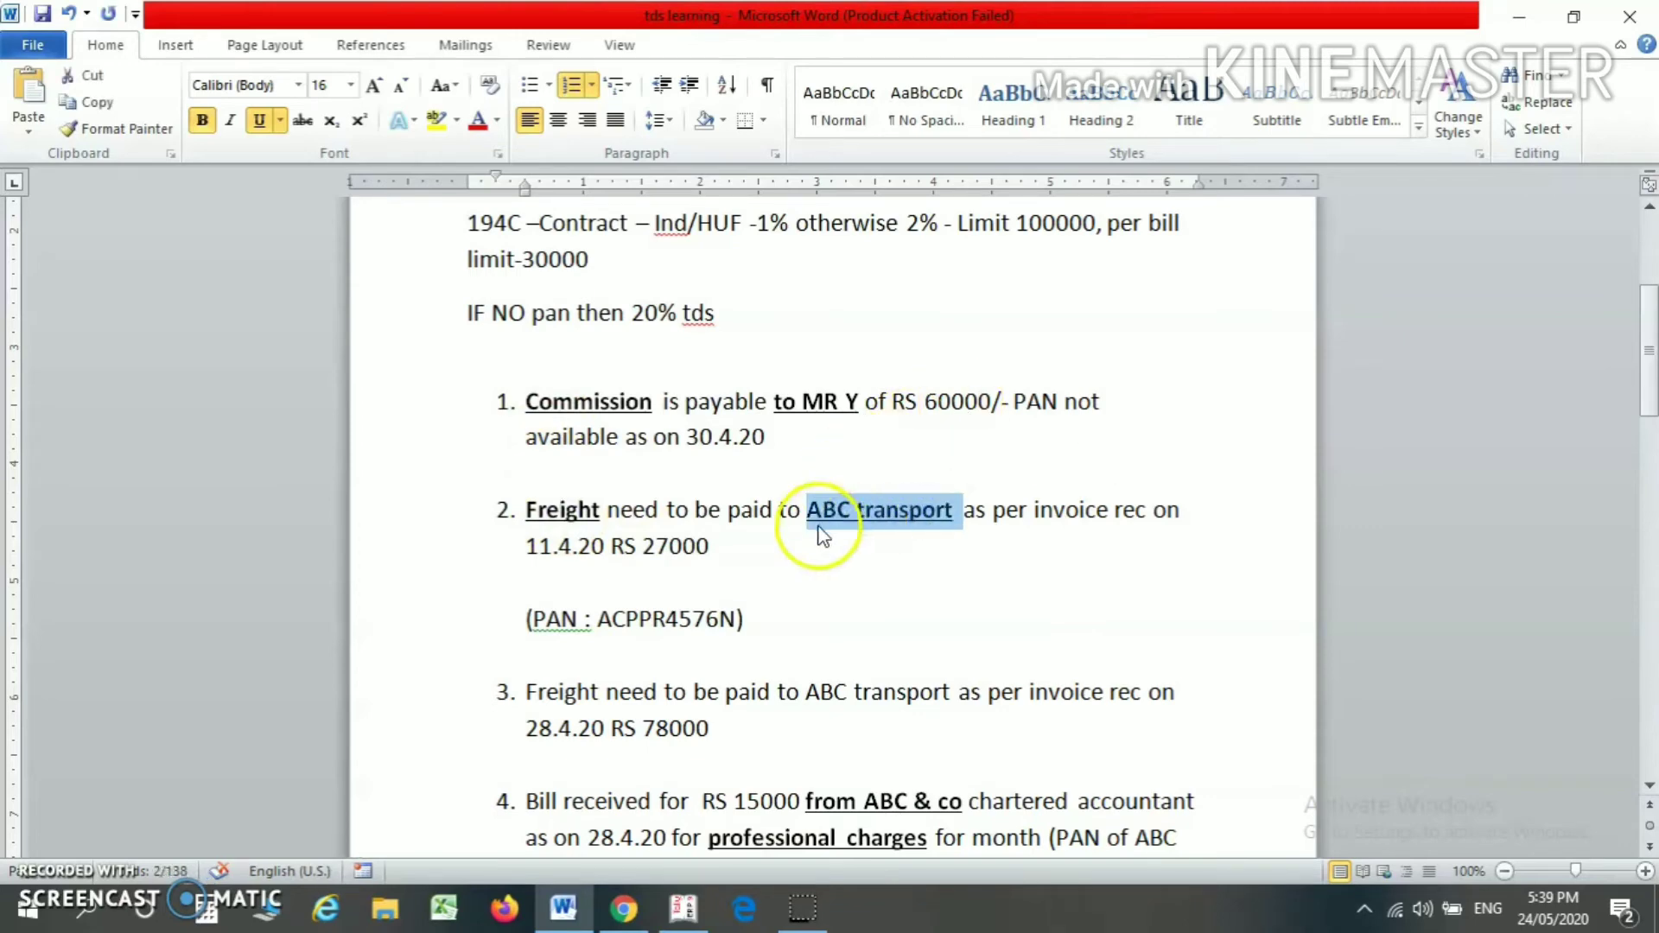
key(alt+Tab)
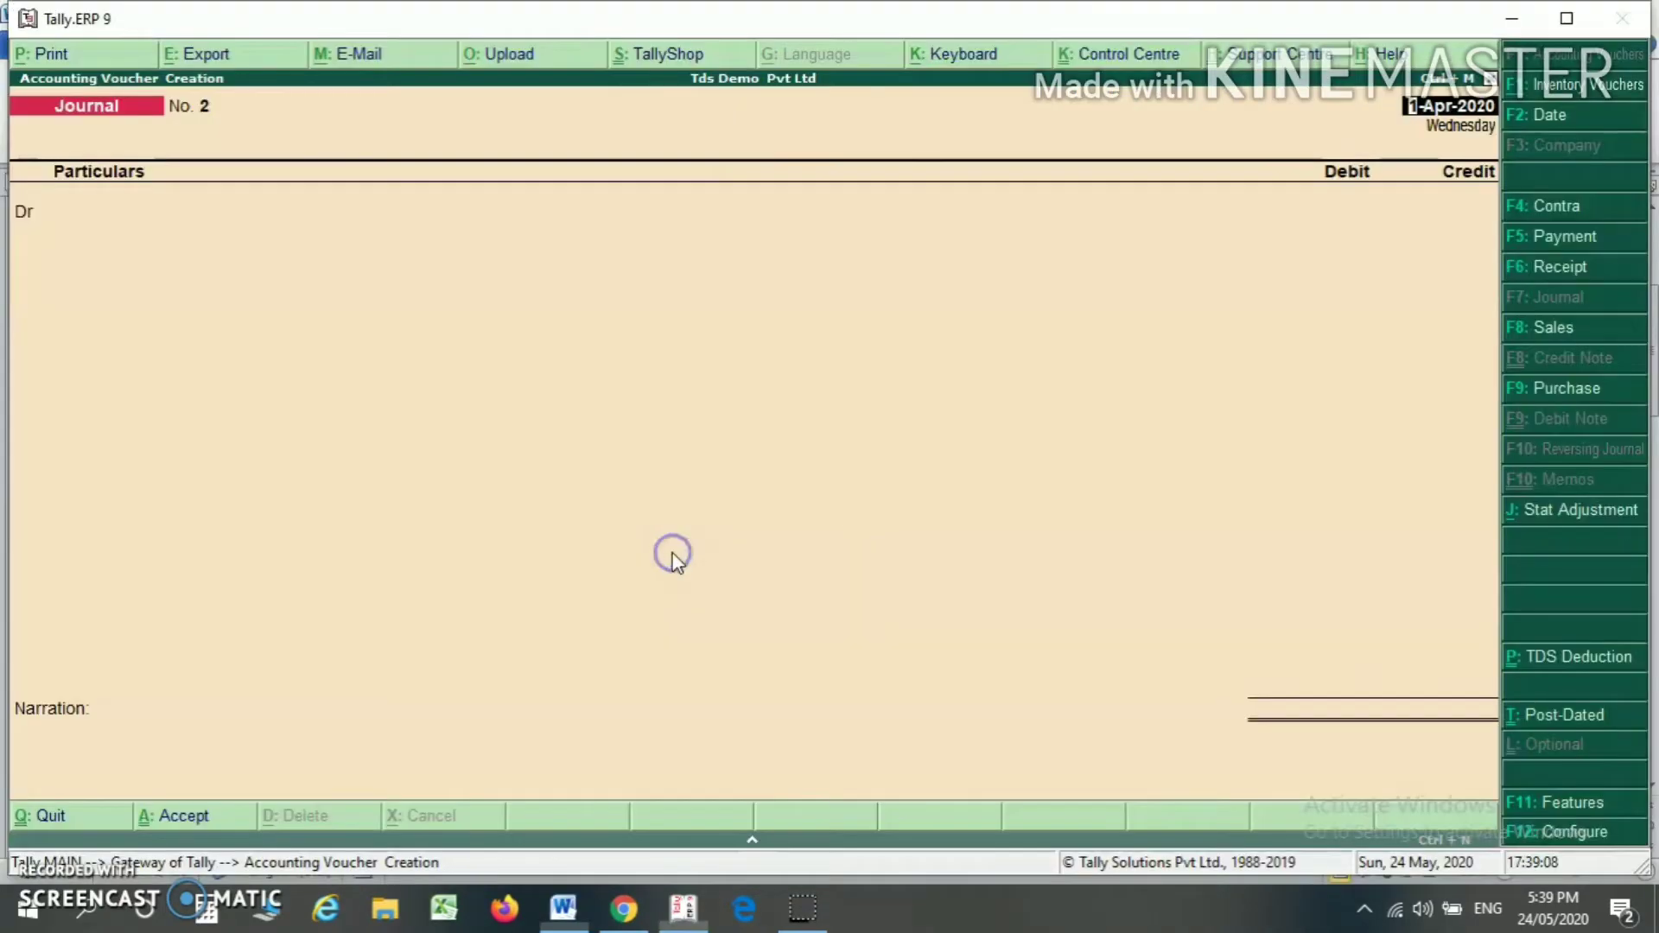
In journal voucher 2, debit Freight with 27000, credit Abc Transport with 27,000, and leave the narration blank.
click(674, 557)
text(Fre)
key(Return)
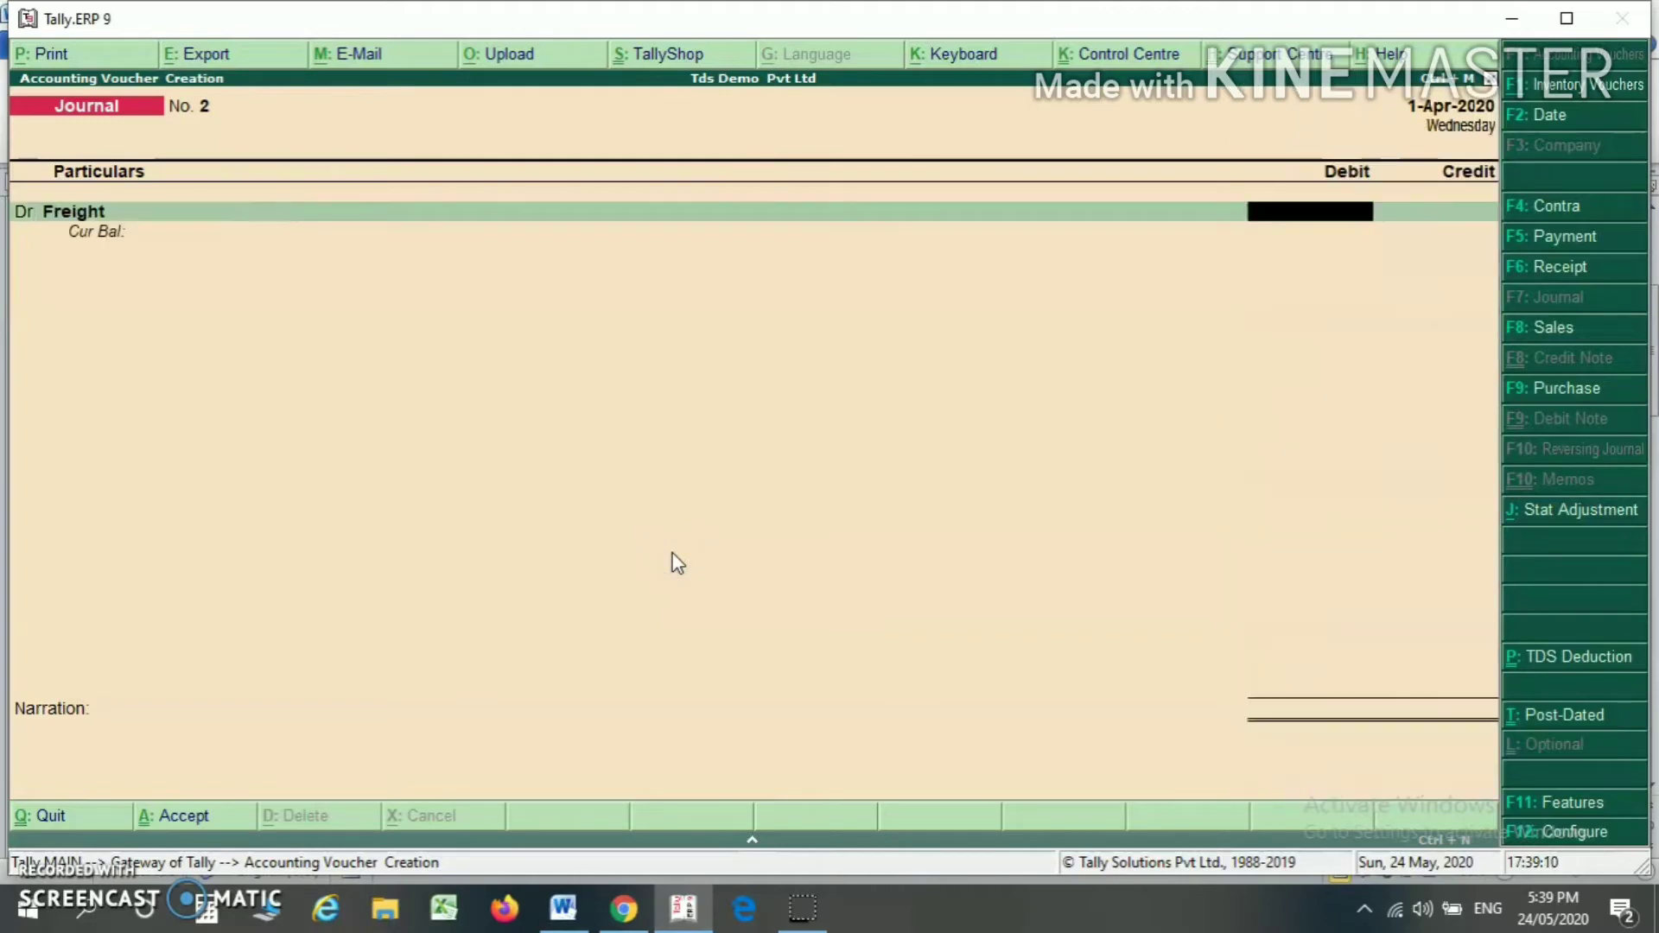
text(27000)
key(Return)
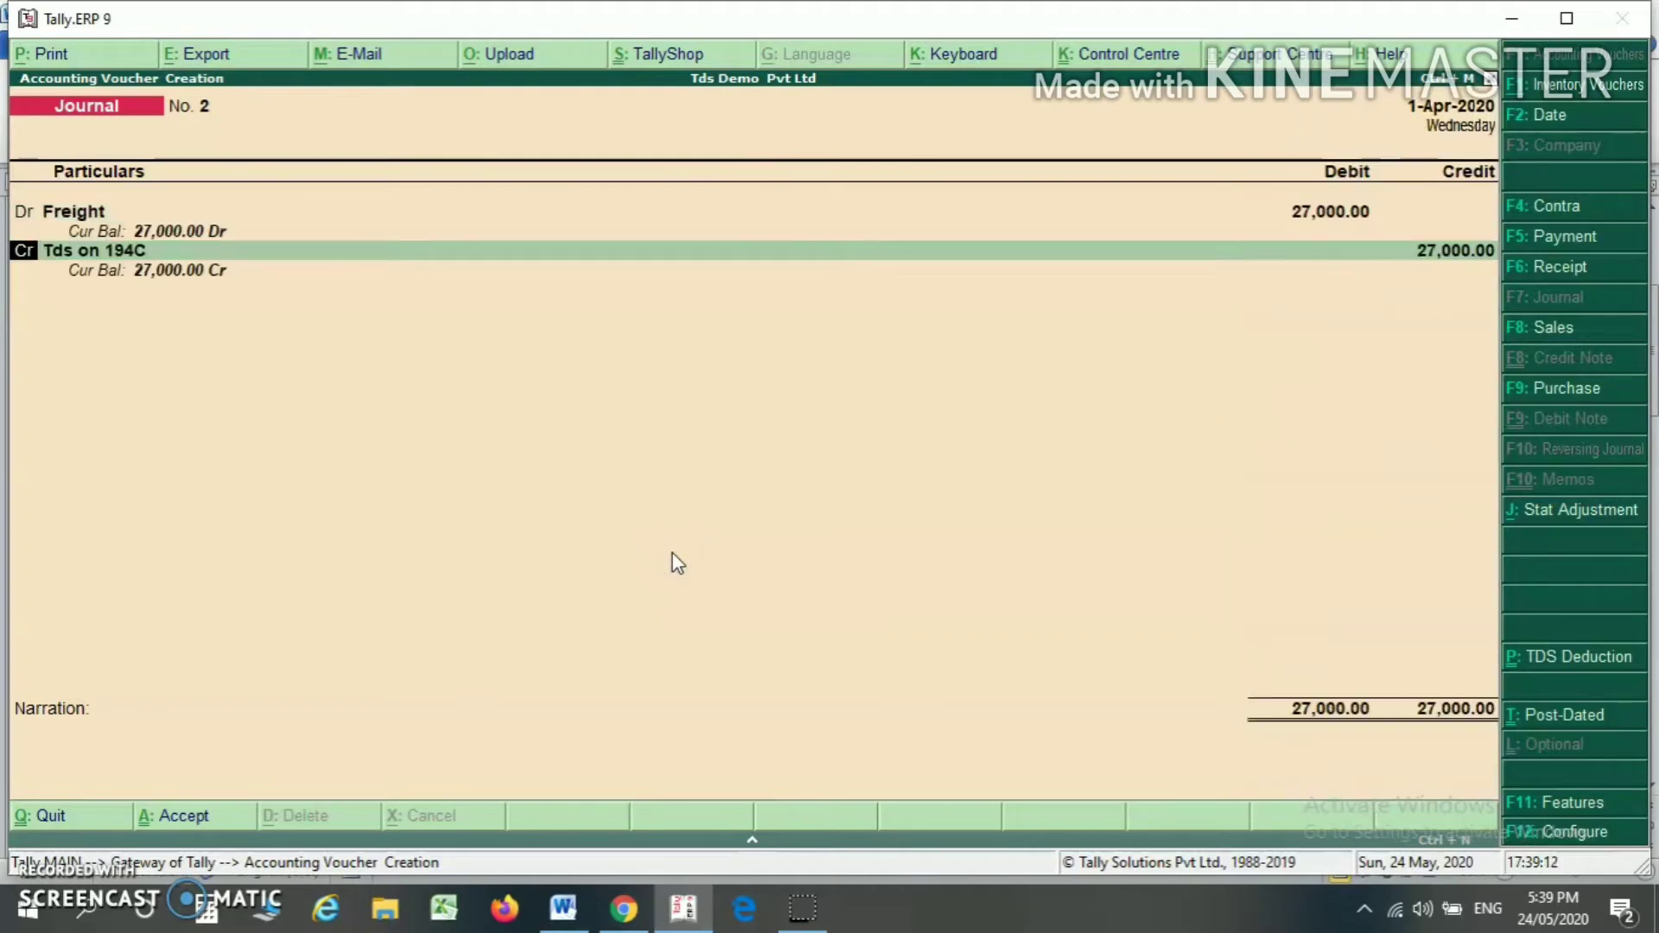
text(Abc)
key(Down)
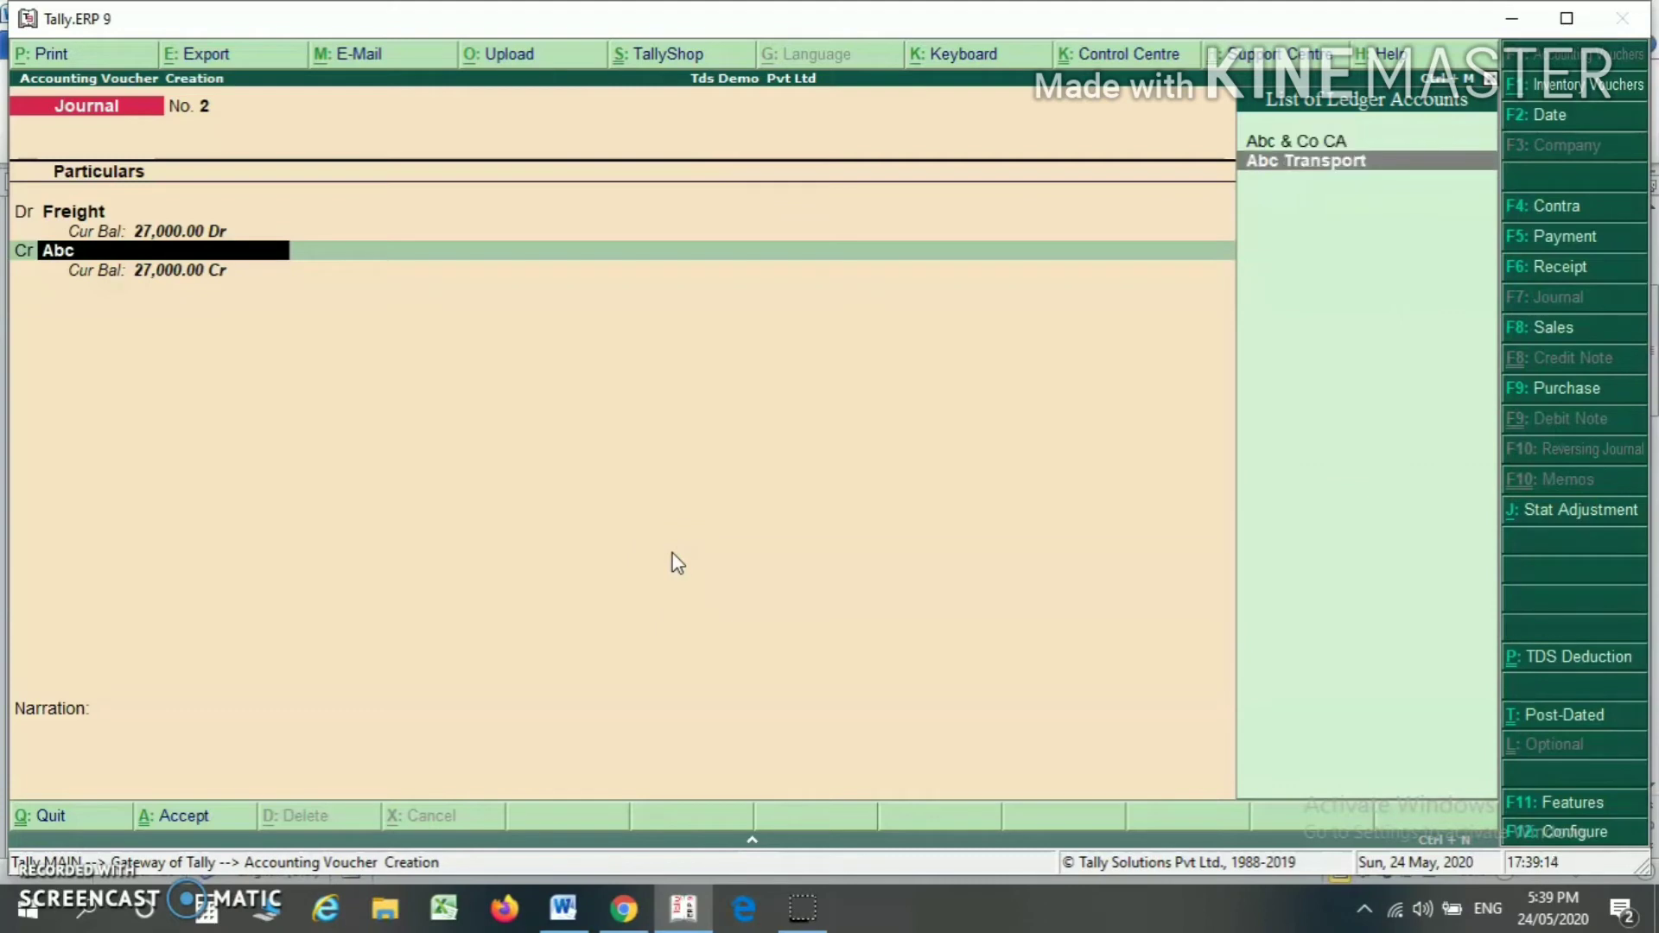
key(Return)
key(Return)
key(Return)
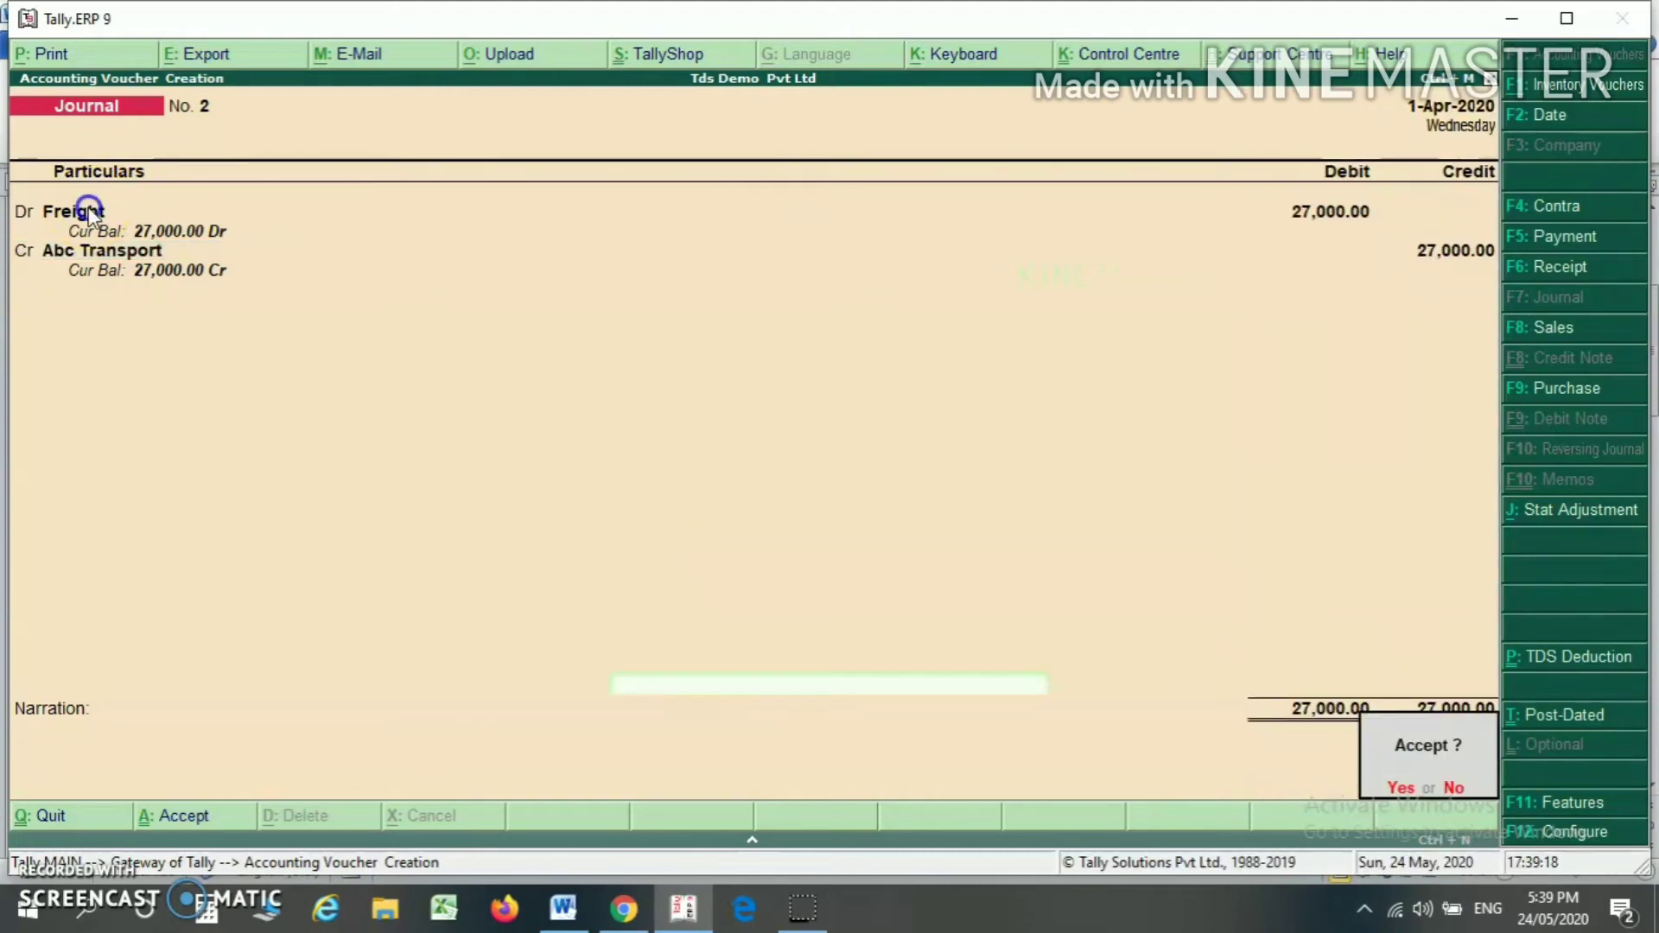
Compare the pending freight voucher with the 194C yearly and per-bill limits in the Word notes.
key(alt+Tab)
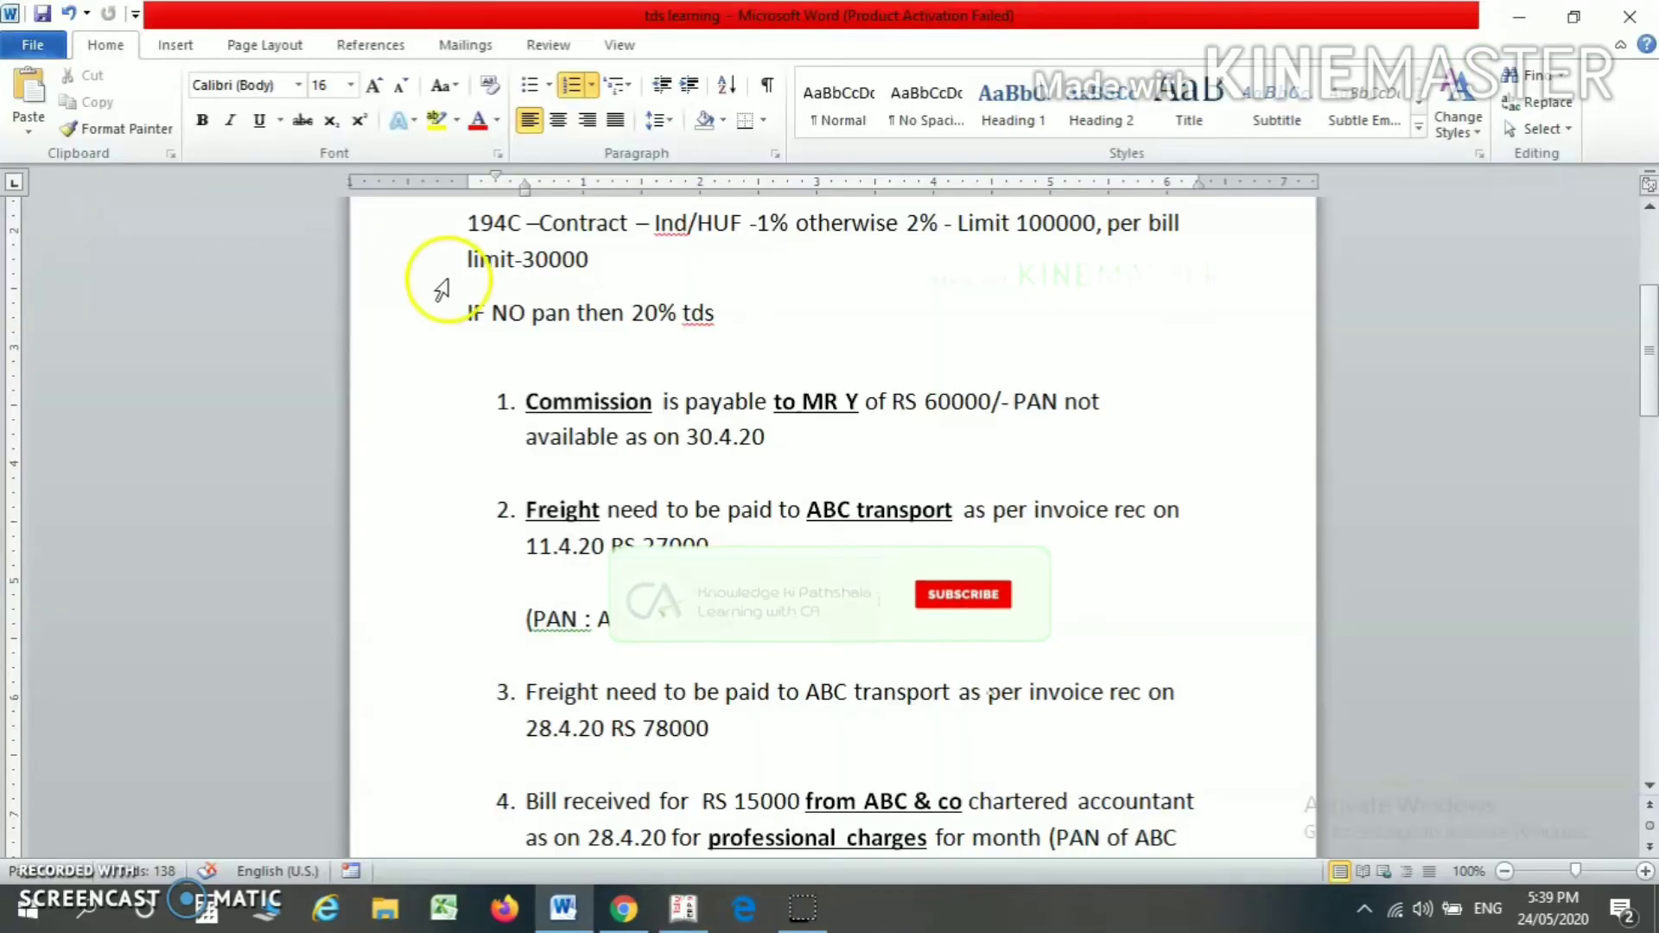
key(alt+Tab)
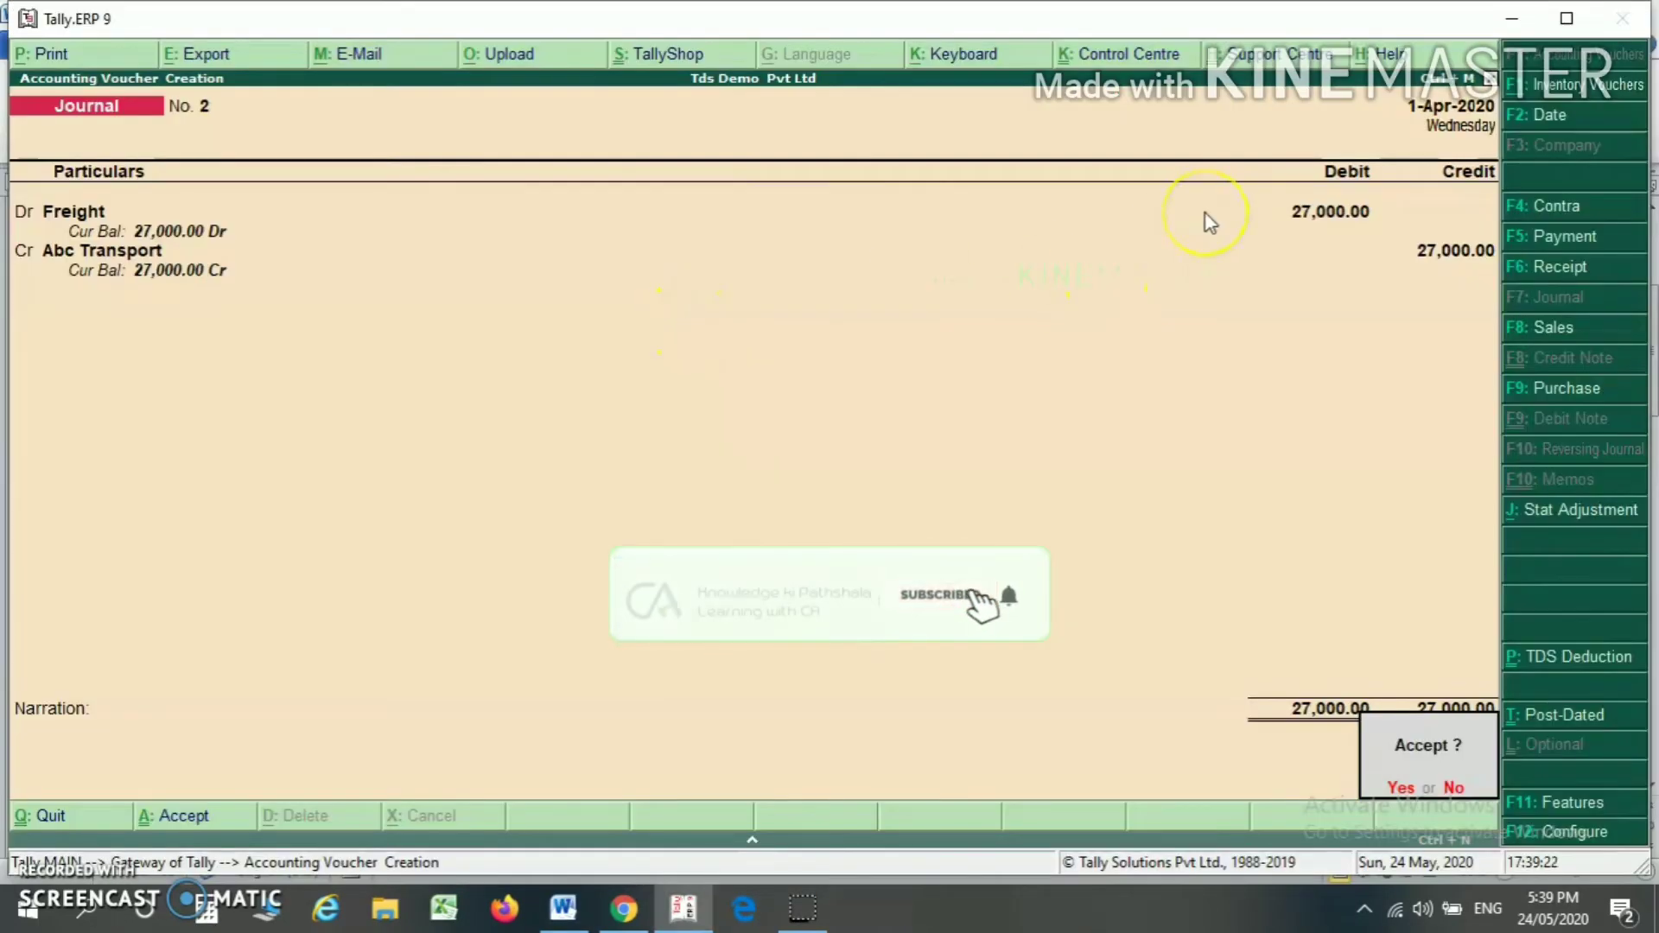
key(alt+Tab)
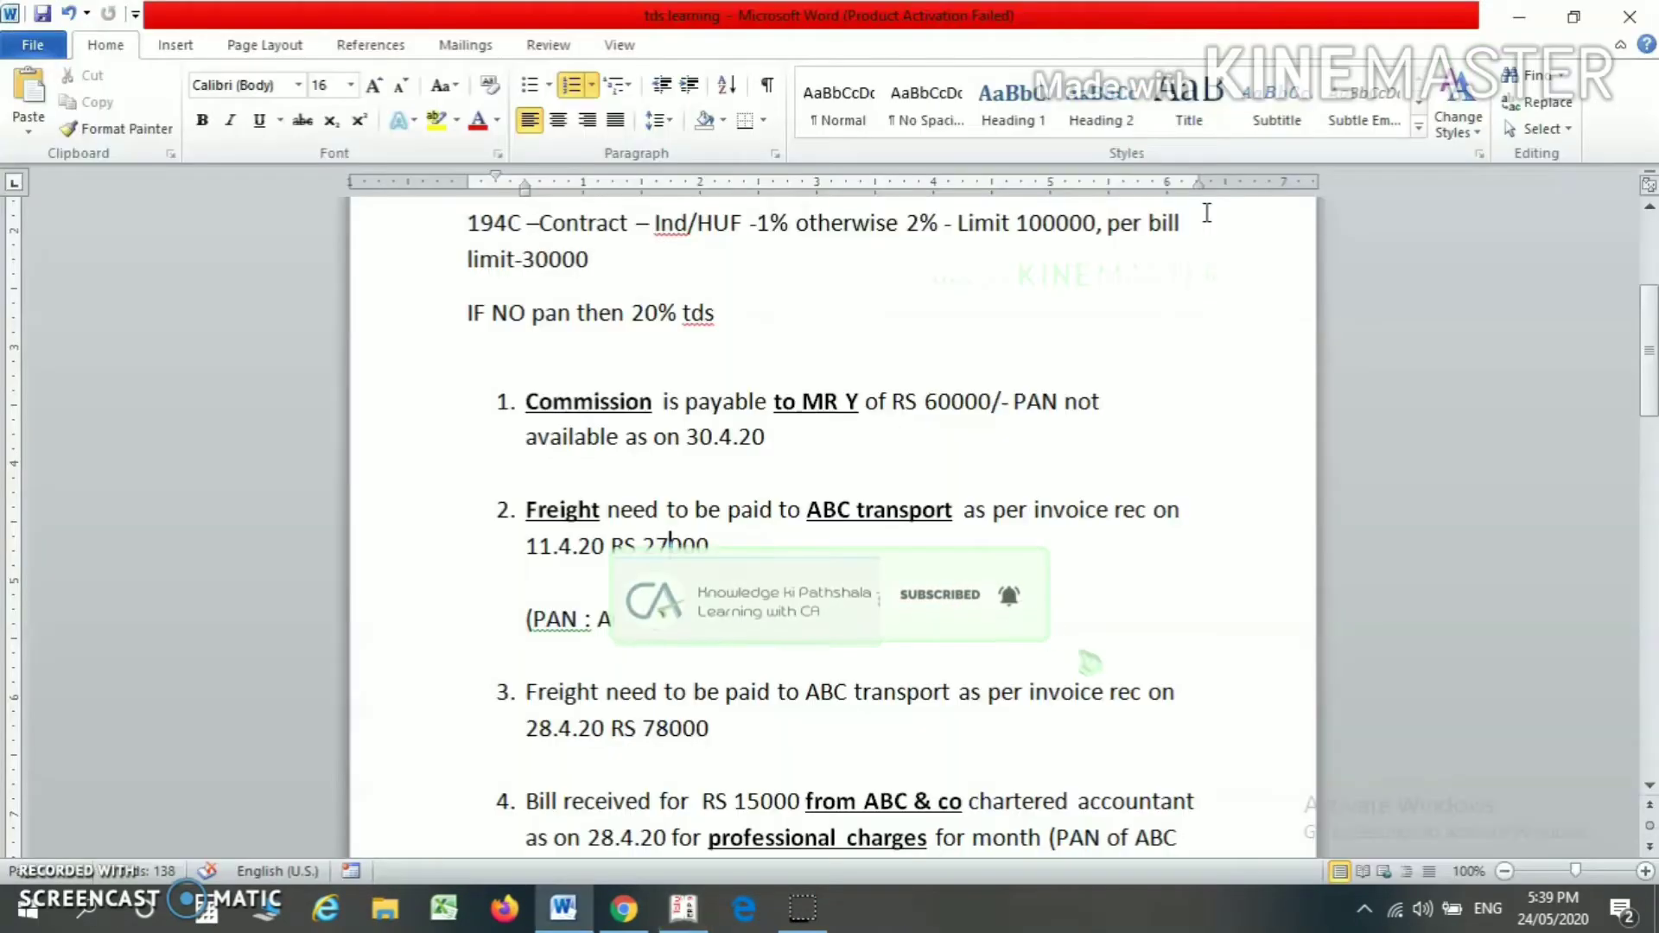
click(1491, 207)
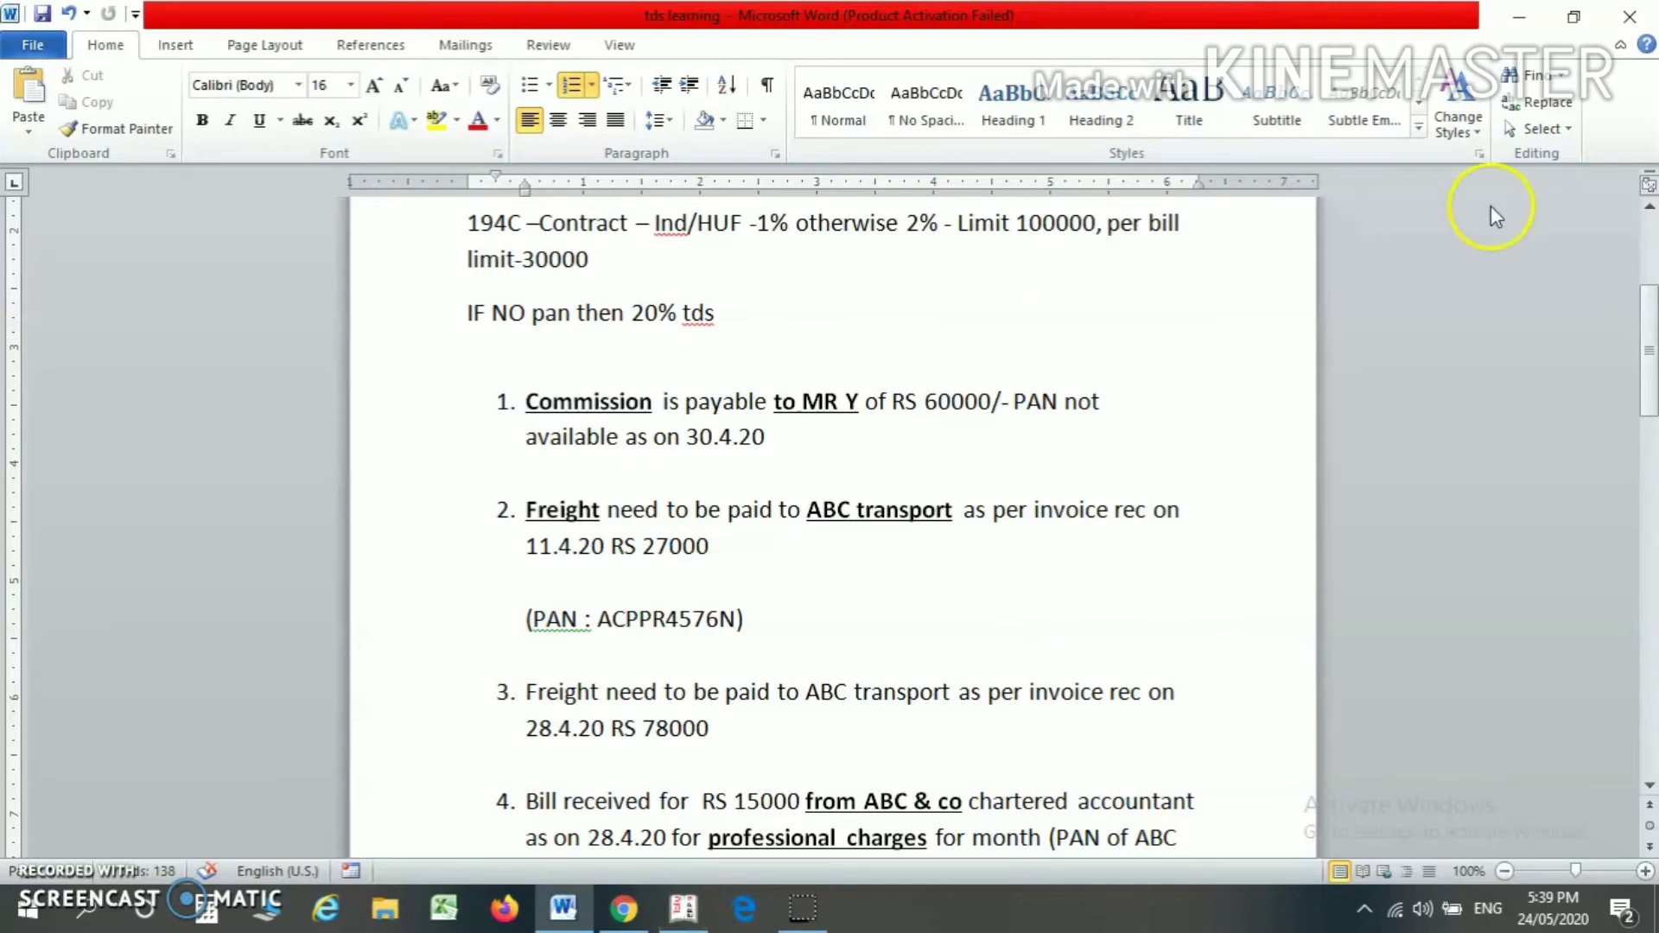
click(538, 243)
click(540, 243)
key(alt+Tab)
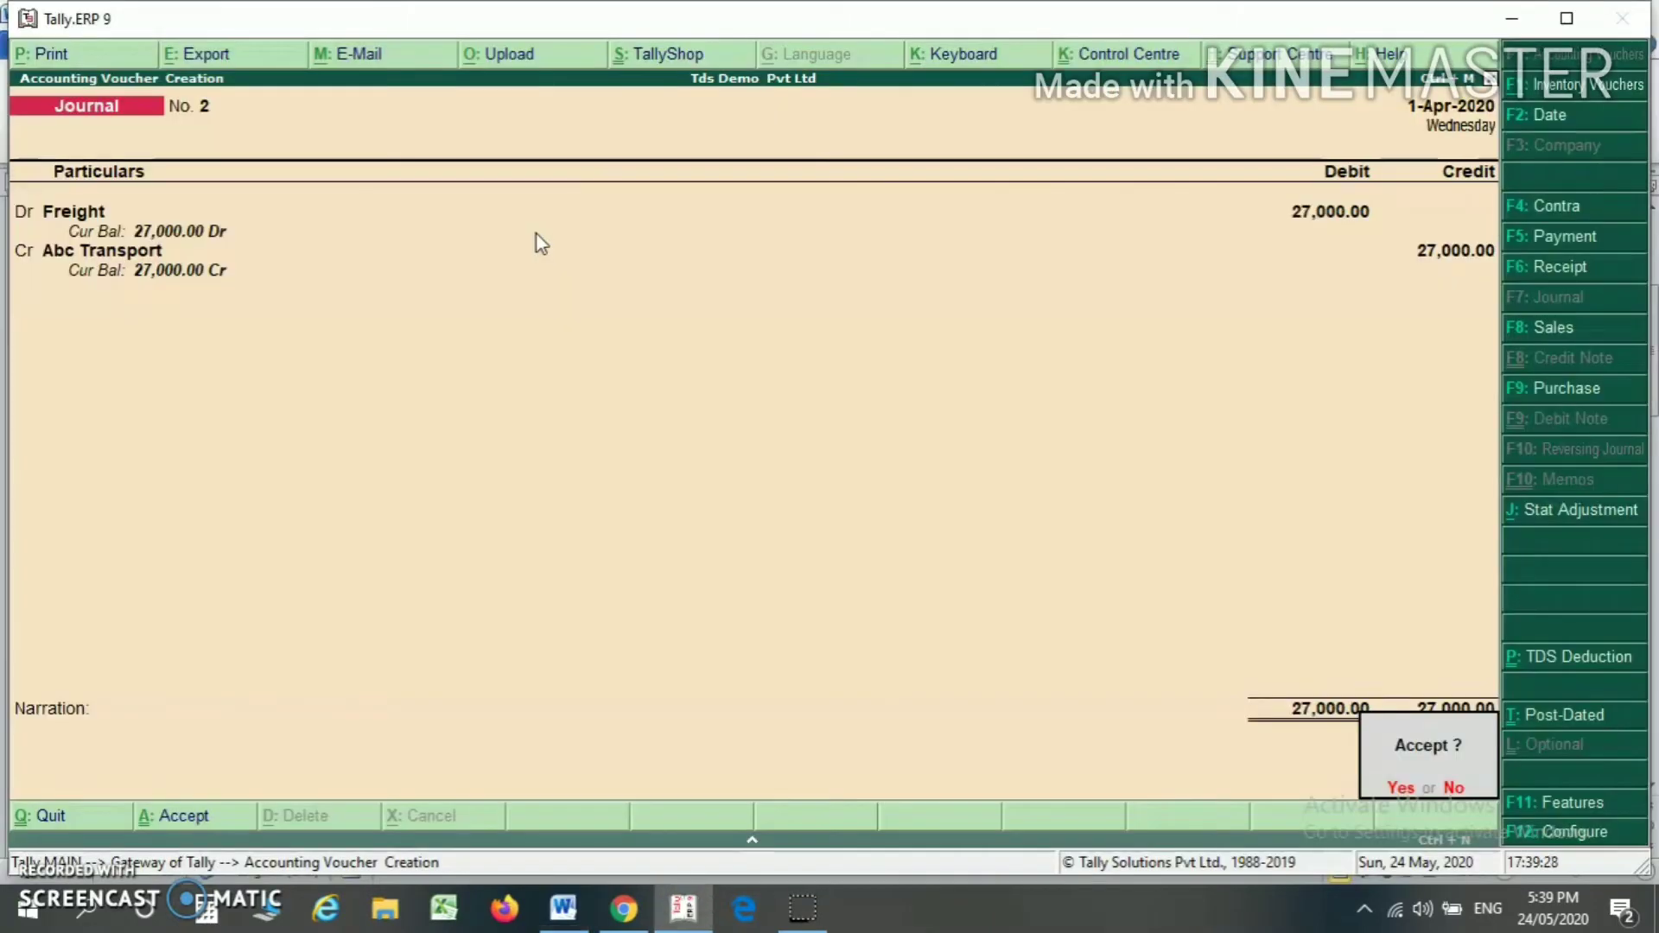
From the pending freight voucher, open the Freight ledger's 194c Contract nature of payment and check its threshold/exemption limit.
key(Escape)
key(Up)
key(Up)
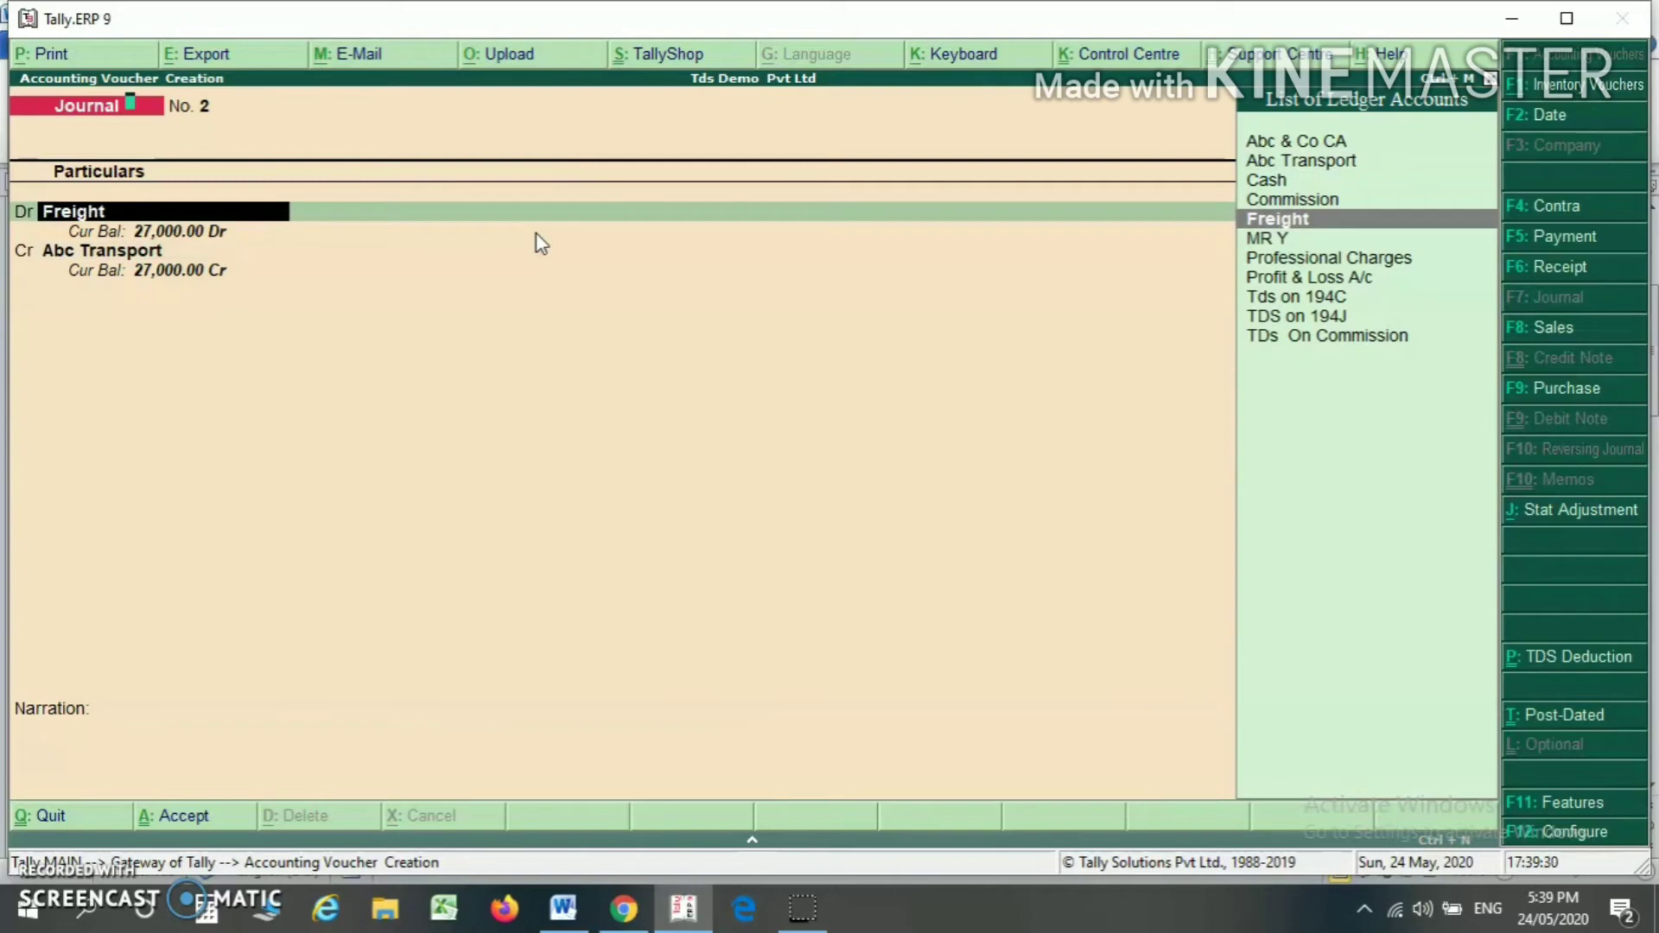
key(ctrl+Return)
key(Return)
key(Return)
key(Return)
key(Return)
key(Return)
key(Return)
key(ctrl+Return)
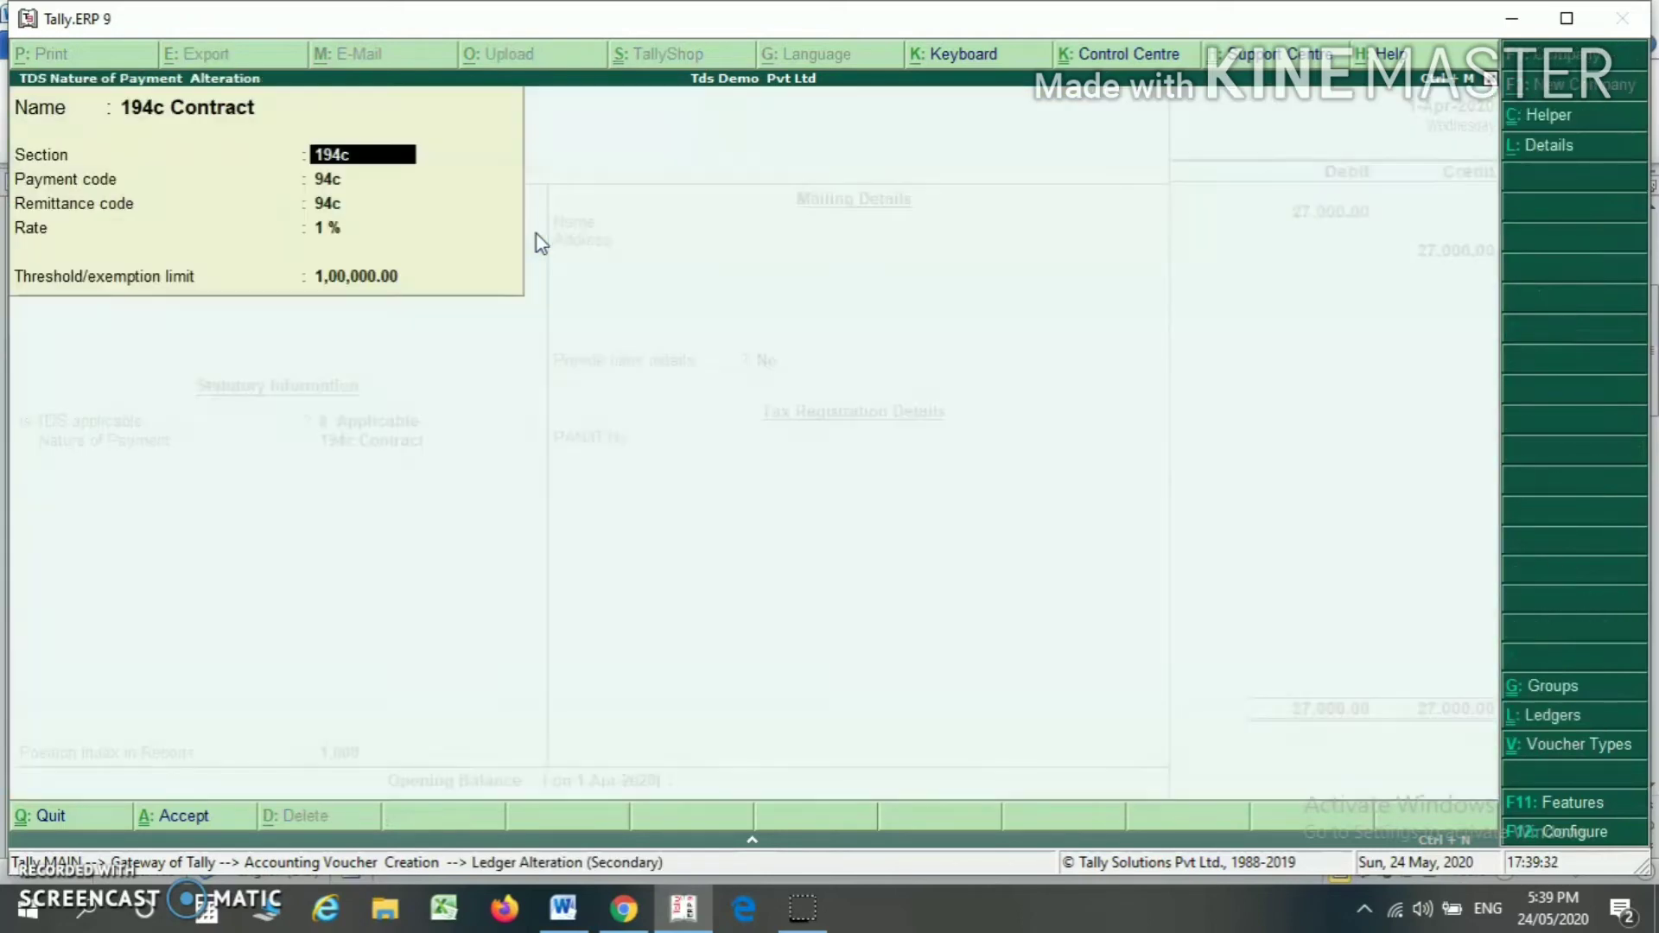
click(339, 277)
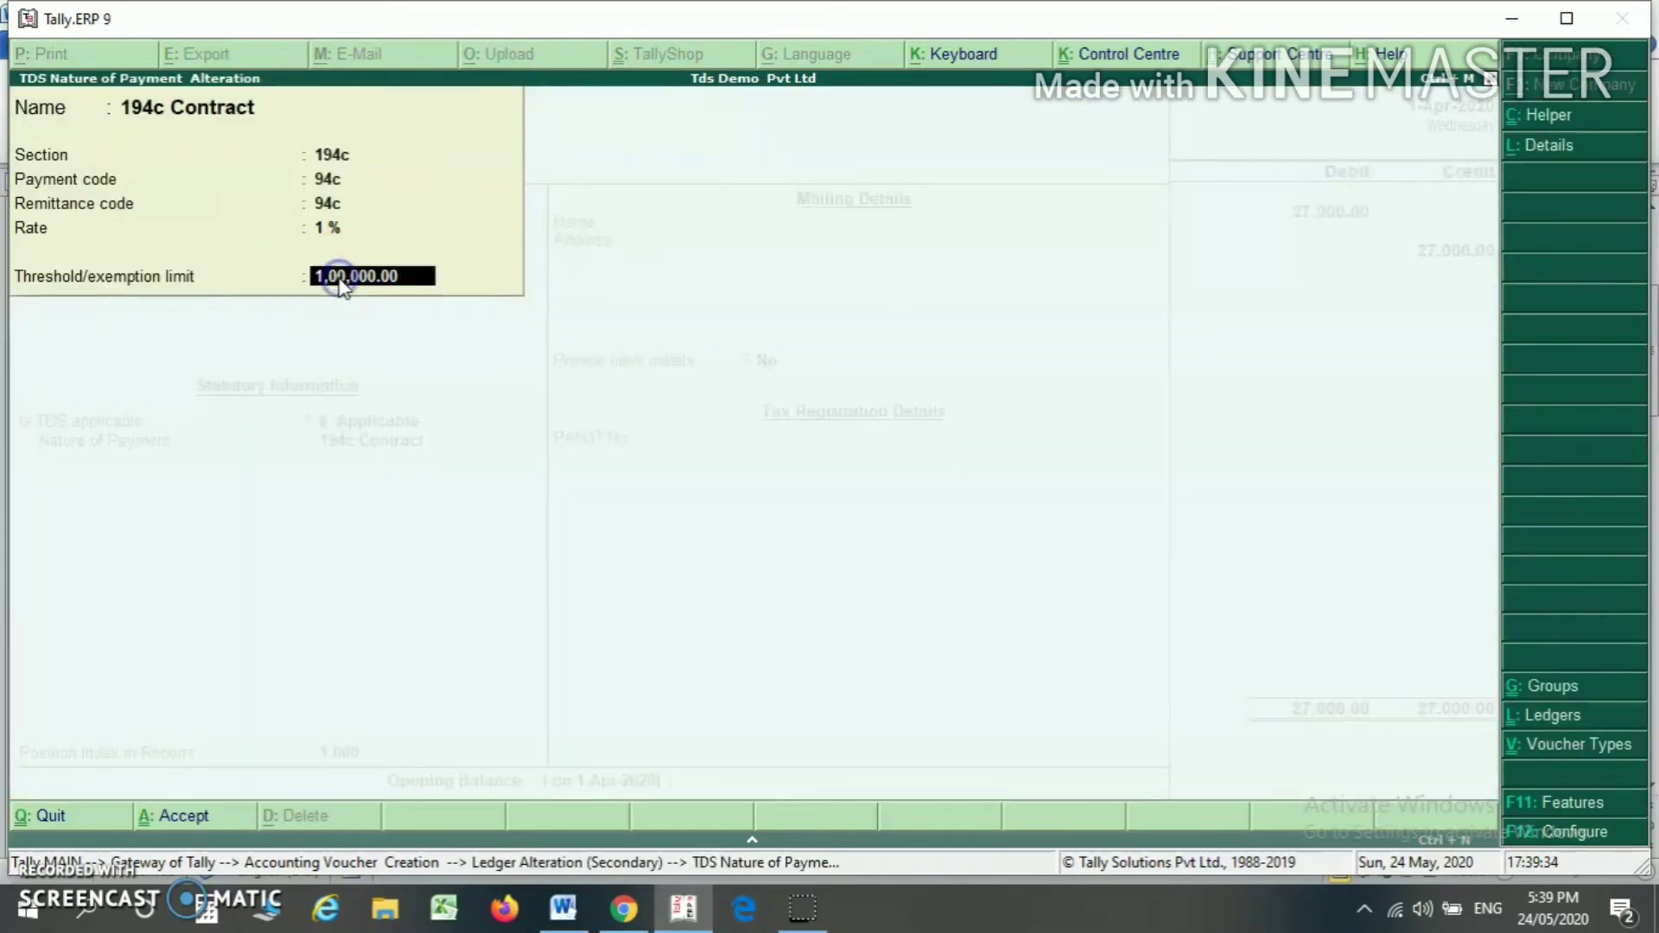
key(Escape)
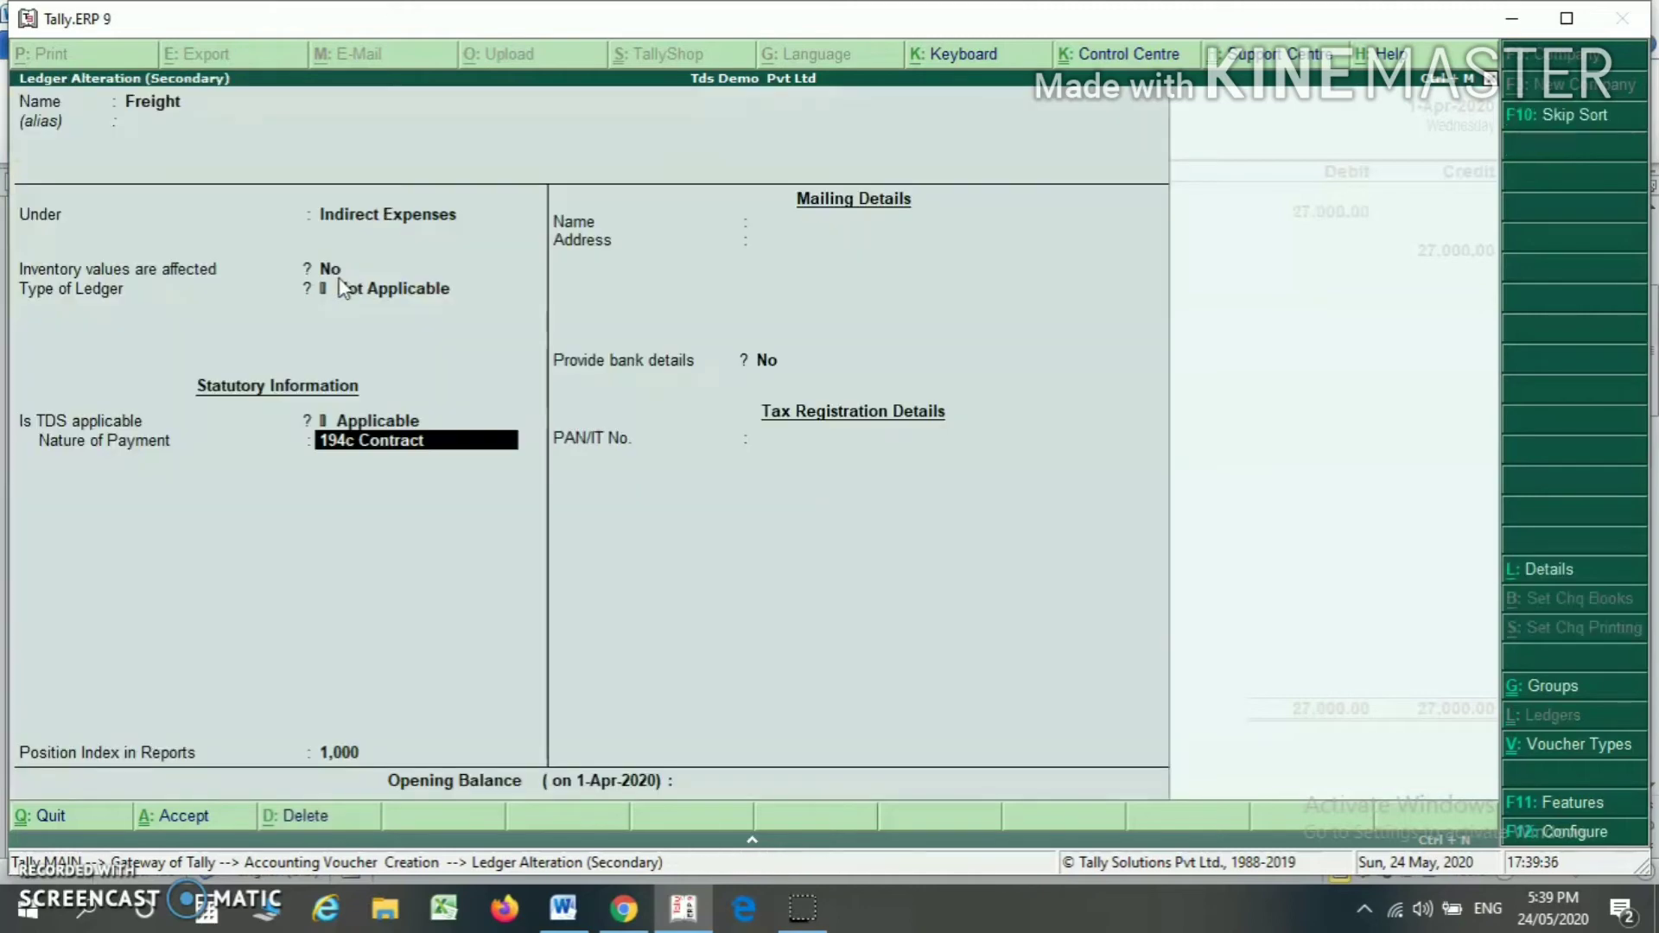
Close the Freight ledger without changes and keep journal voucher 2's 27,000 Freight and Abc Transport lines up to the narration.
key(alt+Tab)
key(alt+Tab)
key(Escape)
key(y)
key(Return)
key(Return)
key(Return)
key(Return)
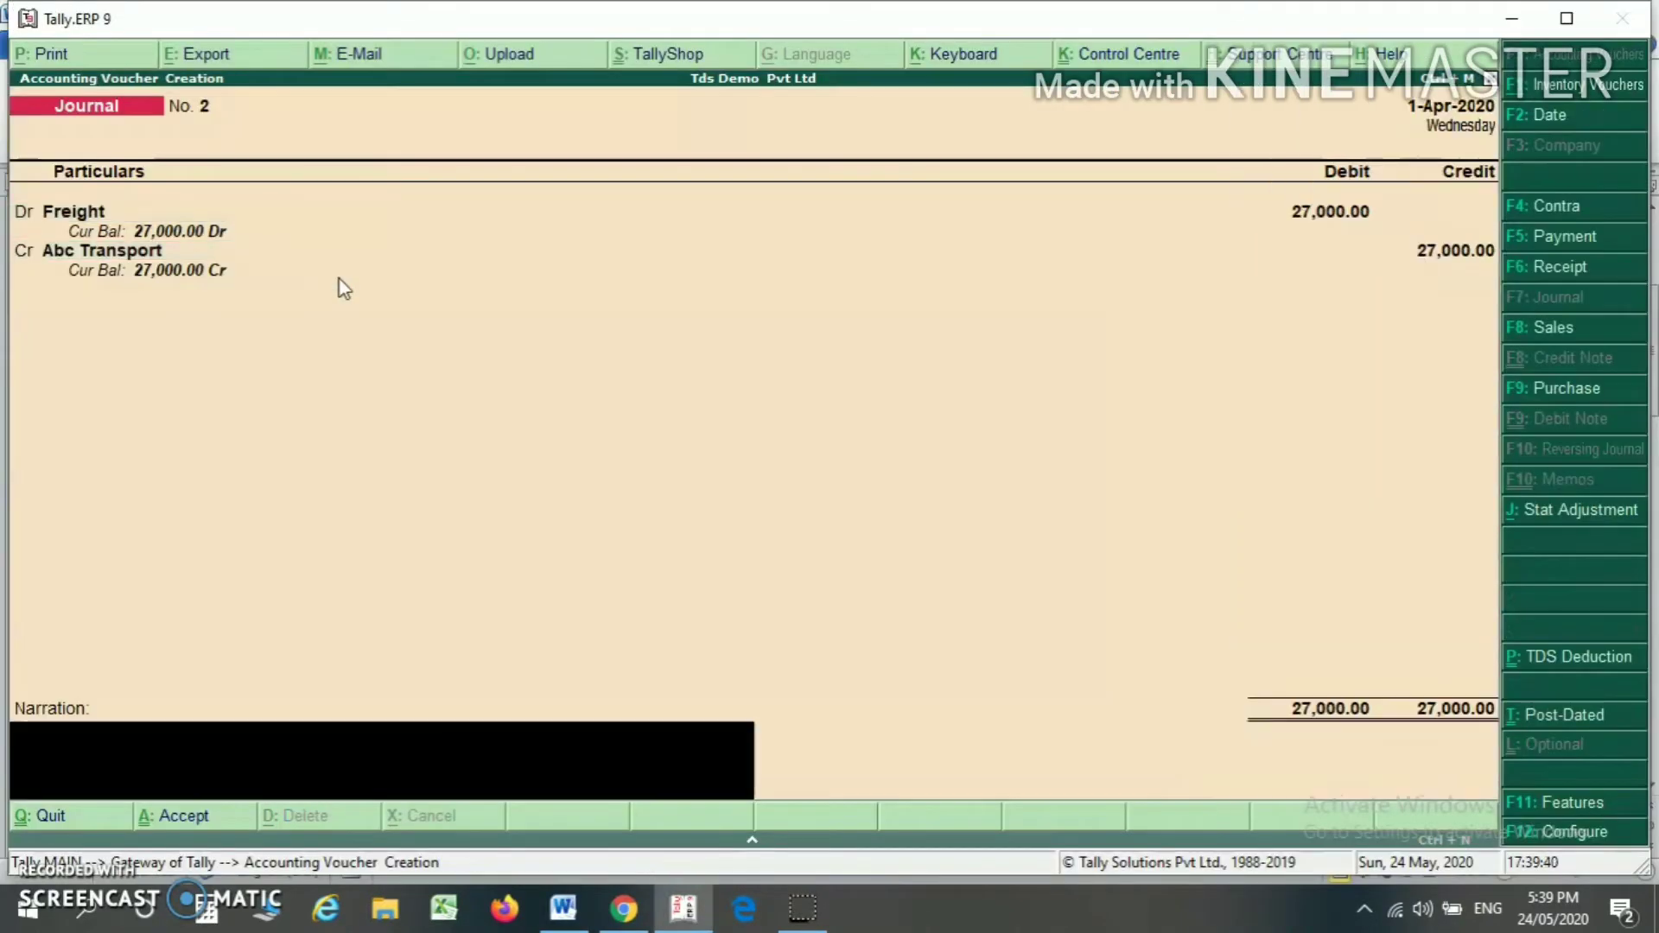
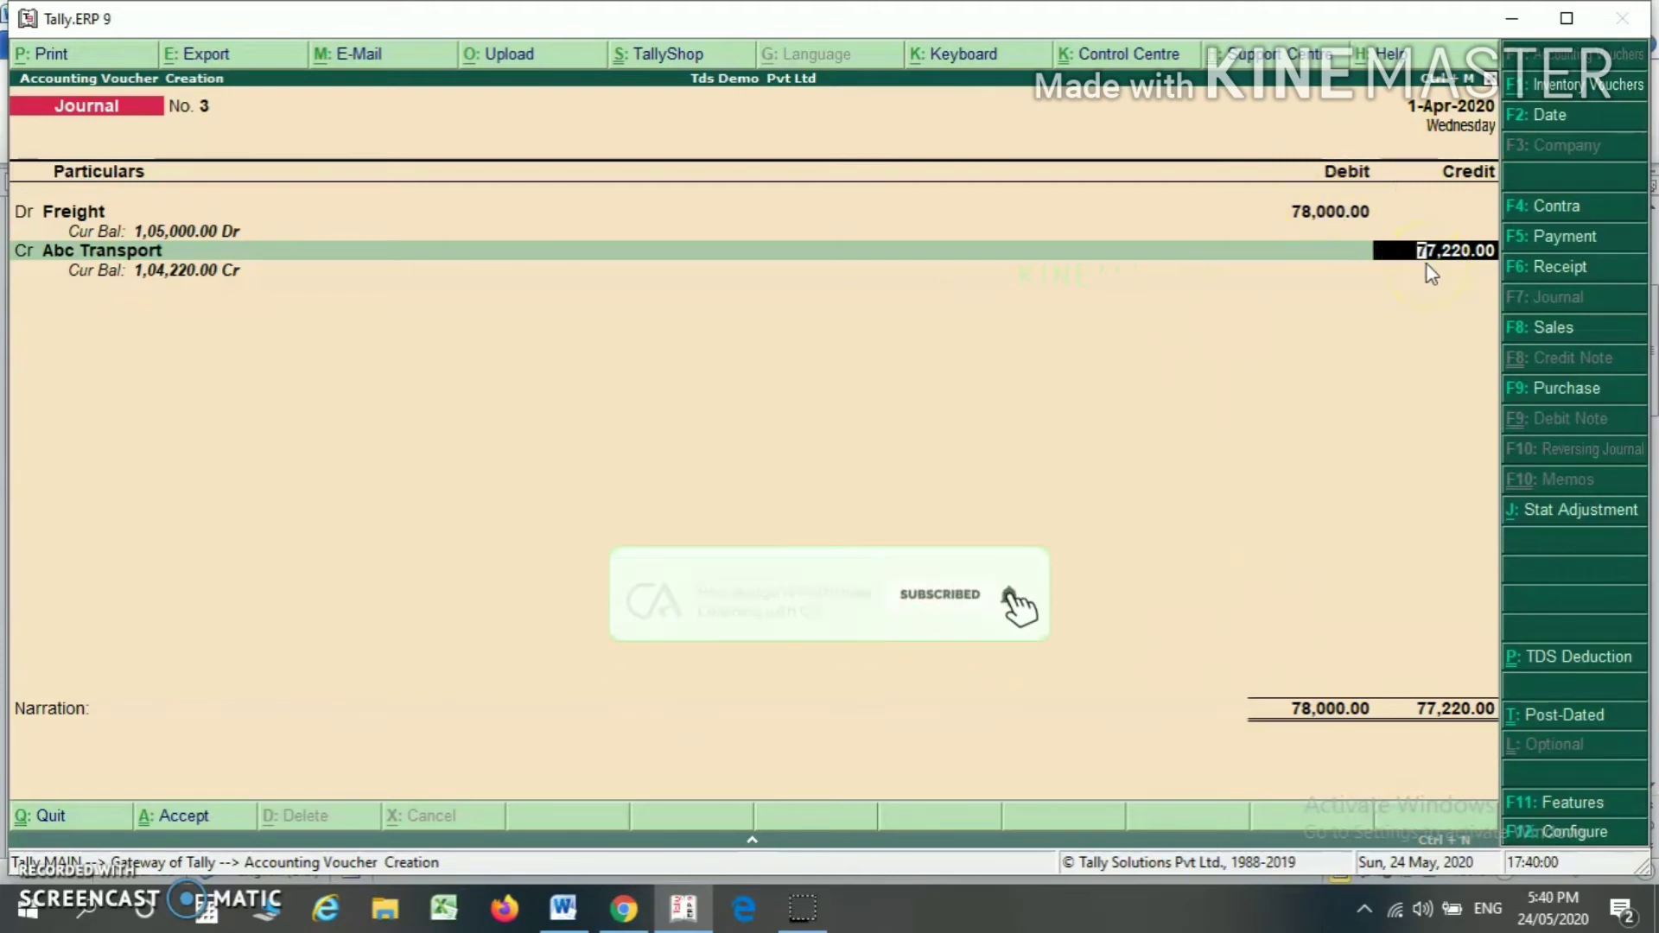
Switch to the Word notes, compare the two ABC transport freight amounts, and return to Tally.
key(alt+Tab)
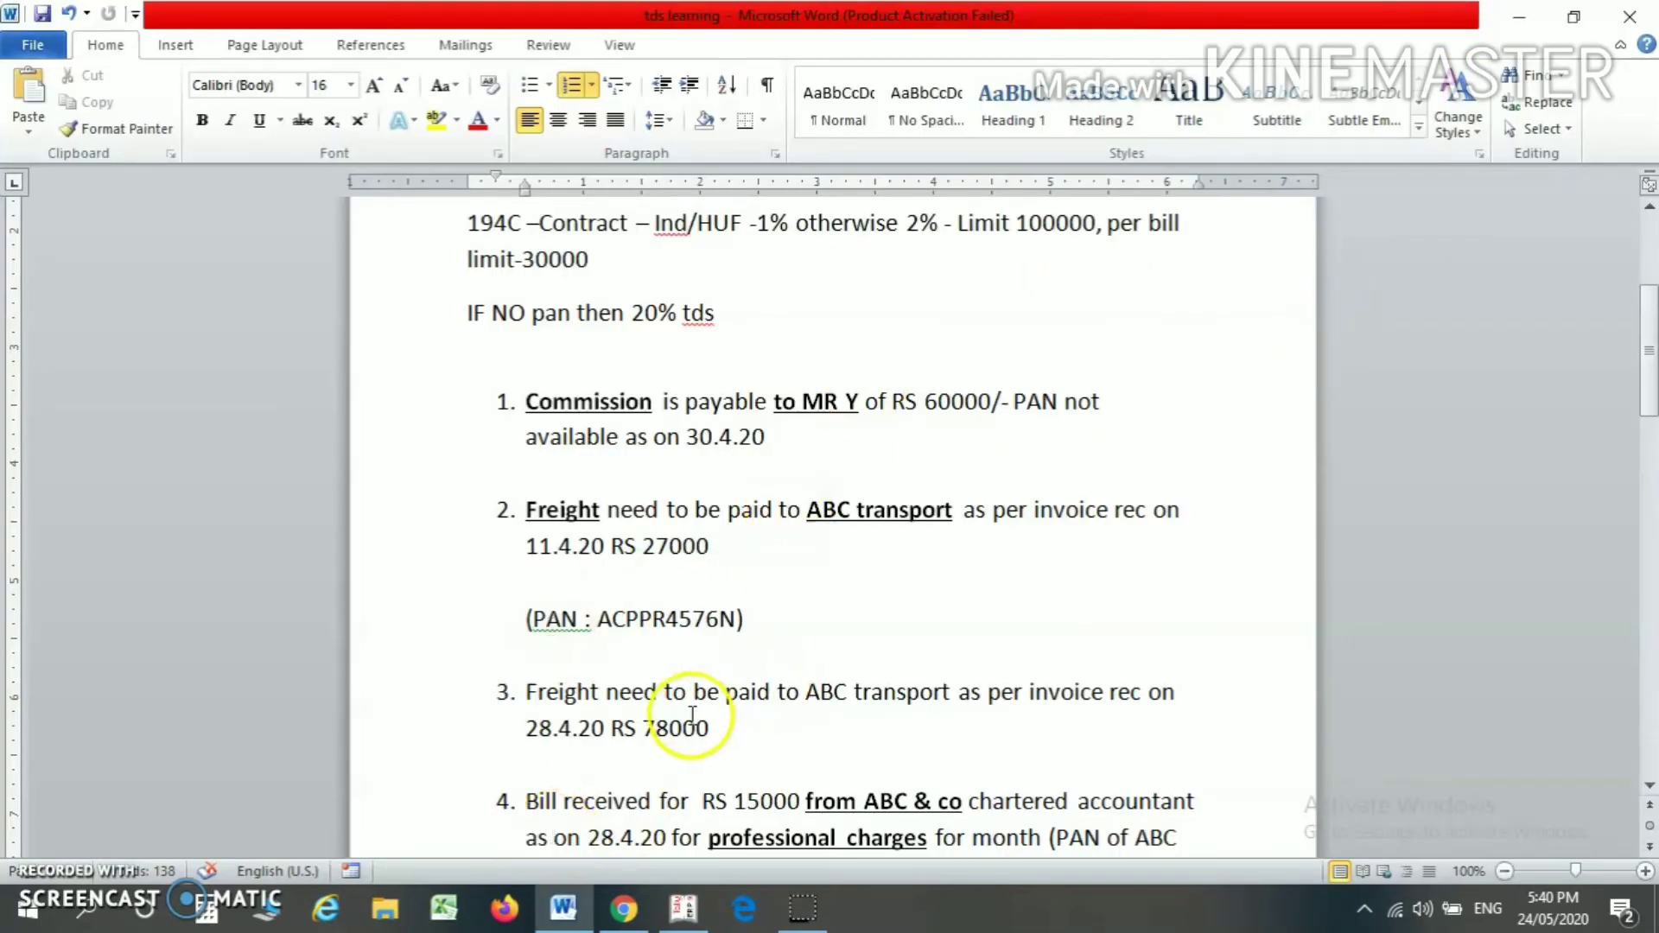
double_click(666, 728)
double_click(676, 550)
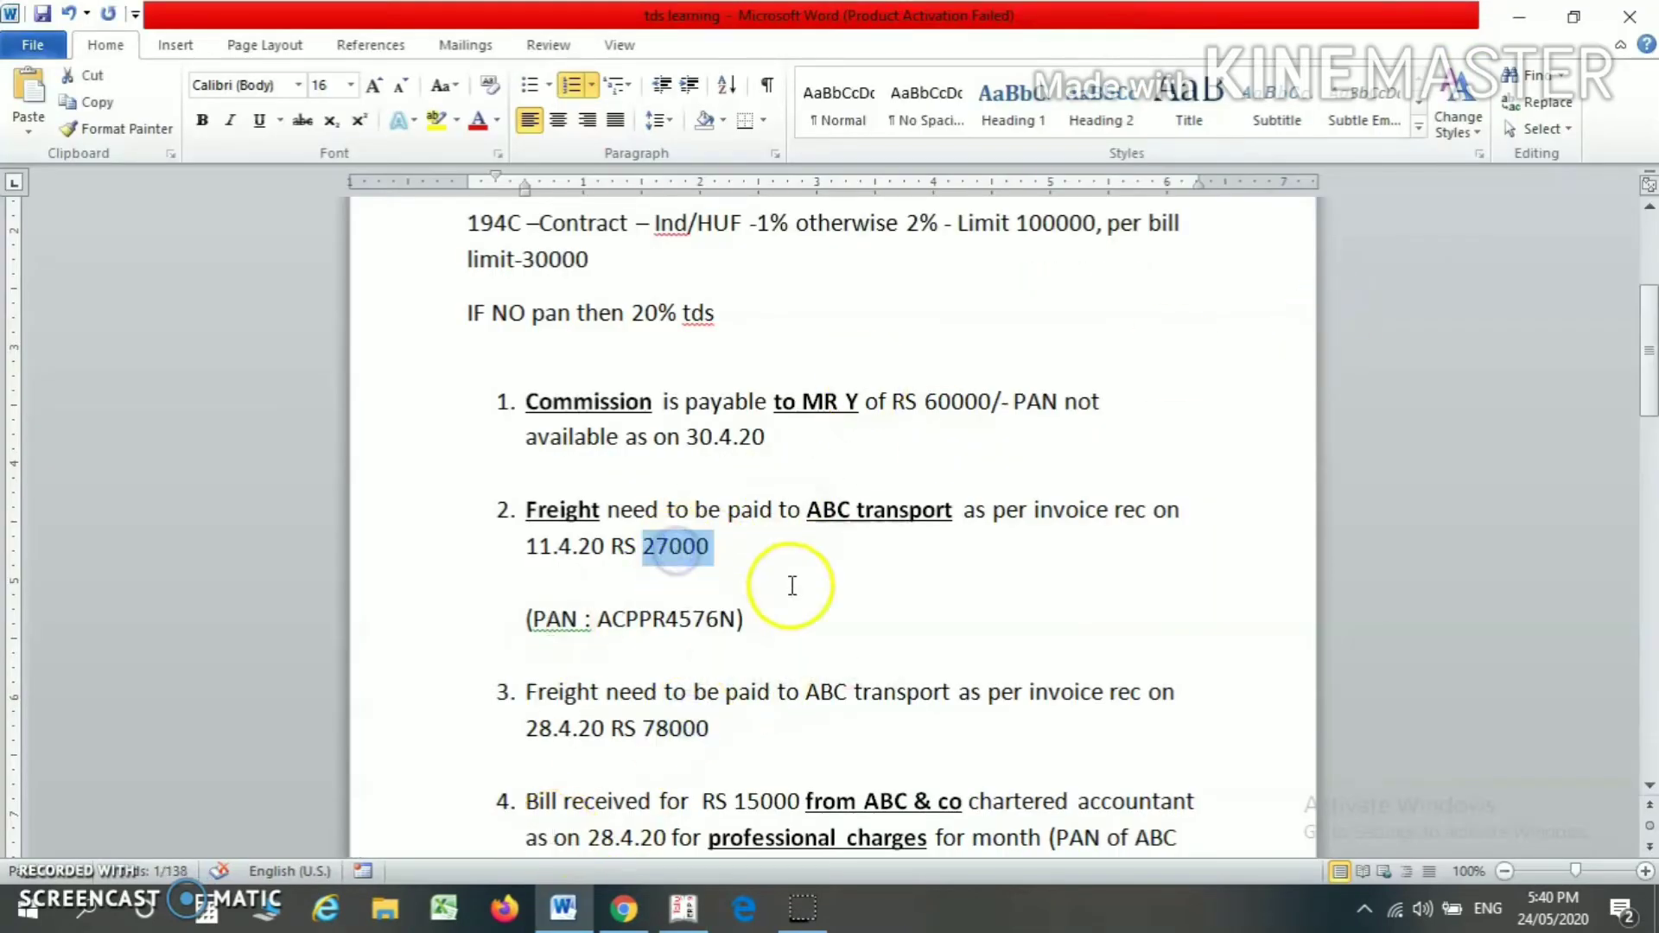
key(alt+Tab)
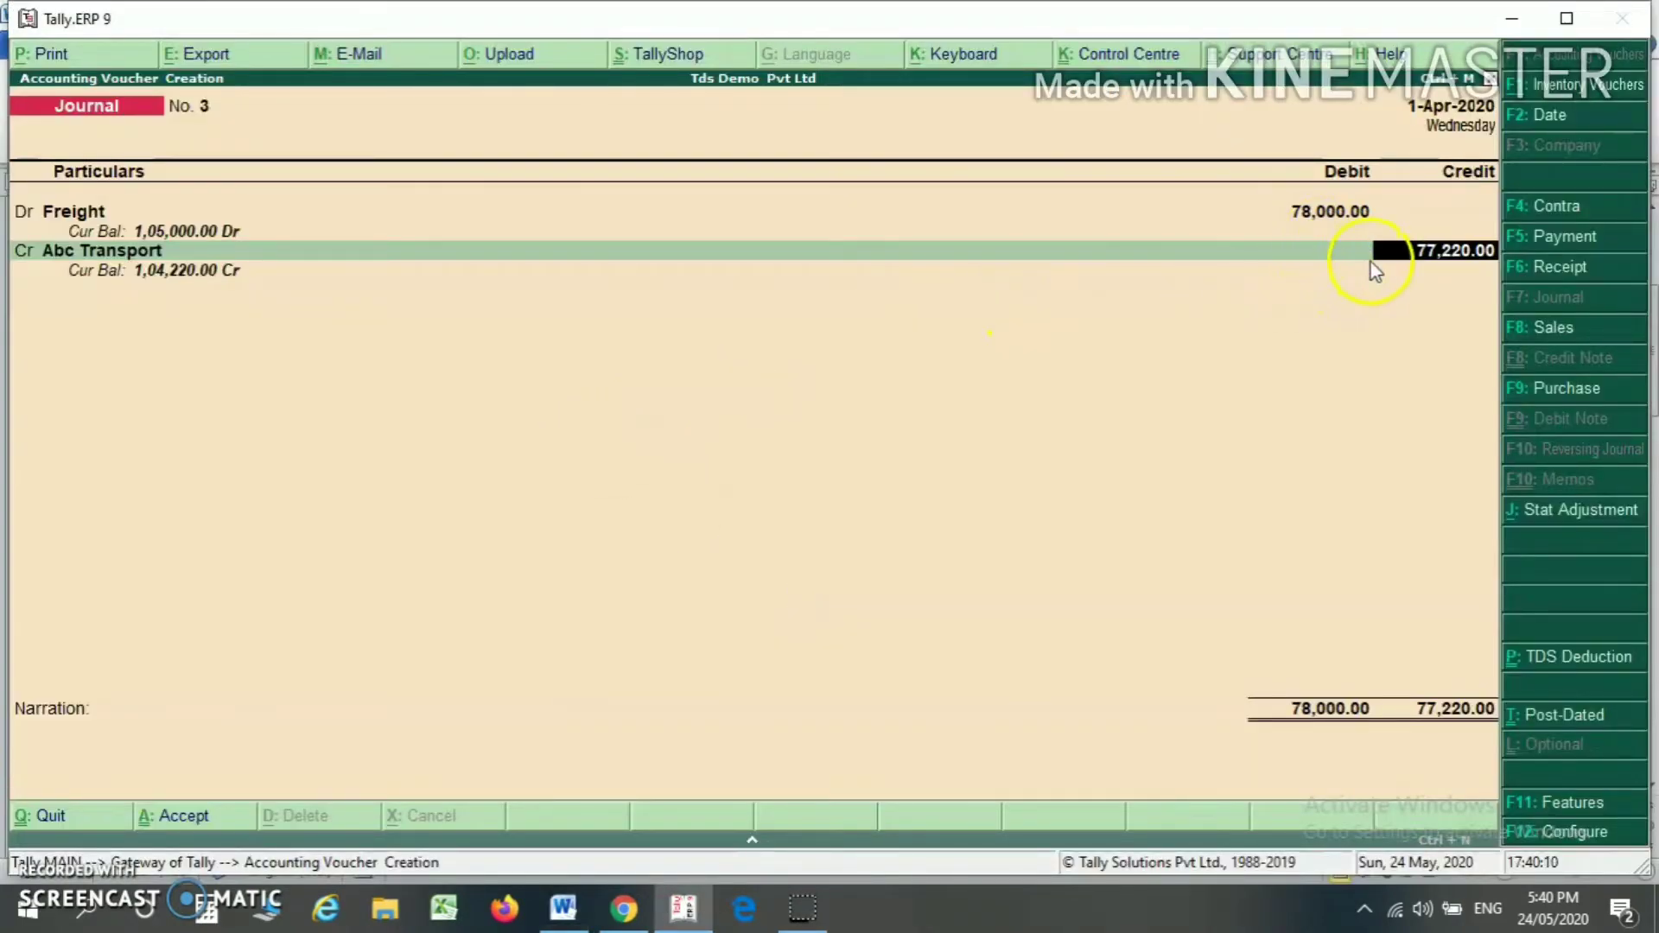
In journal voucher 3, keep the 77,220 credit to Abc Transport, credit Tds on 194C with 780, and accept without a narration.
key(Return)
key(Return)
text(Tds)
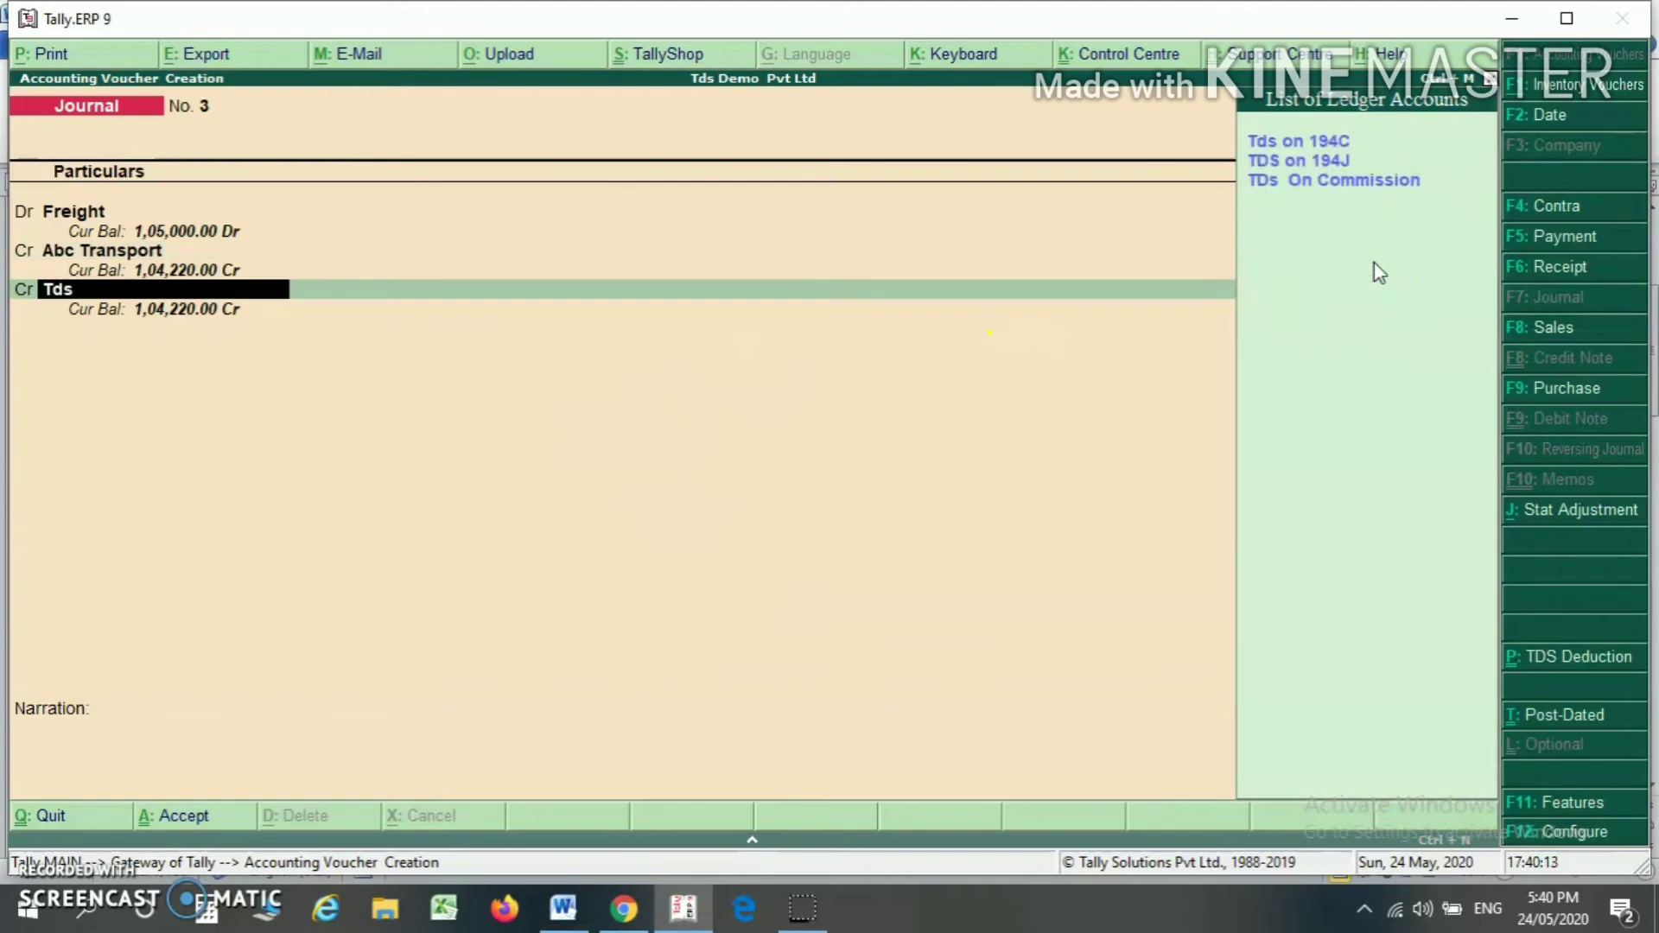
key(Return)
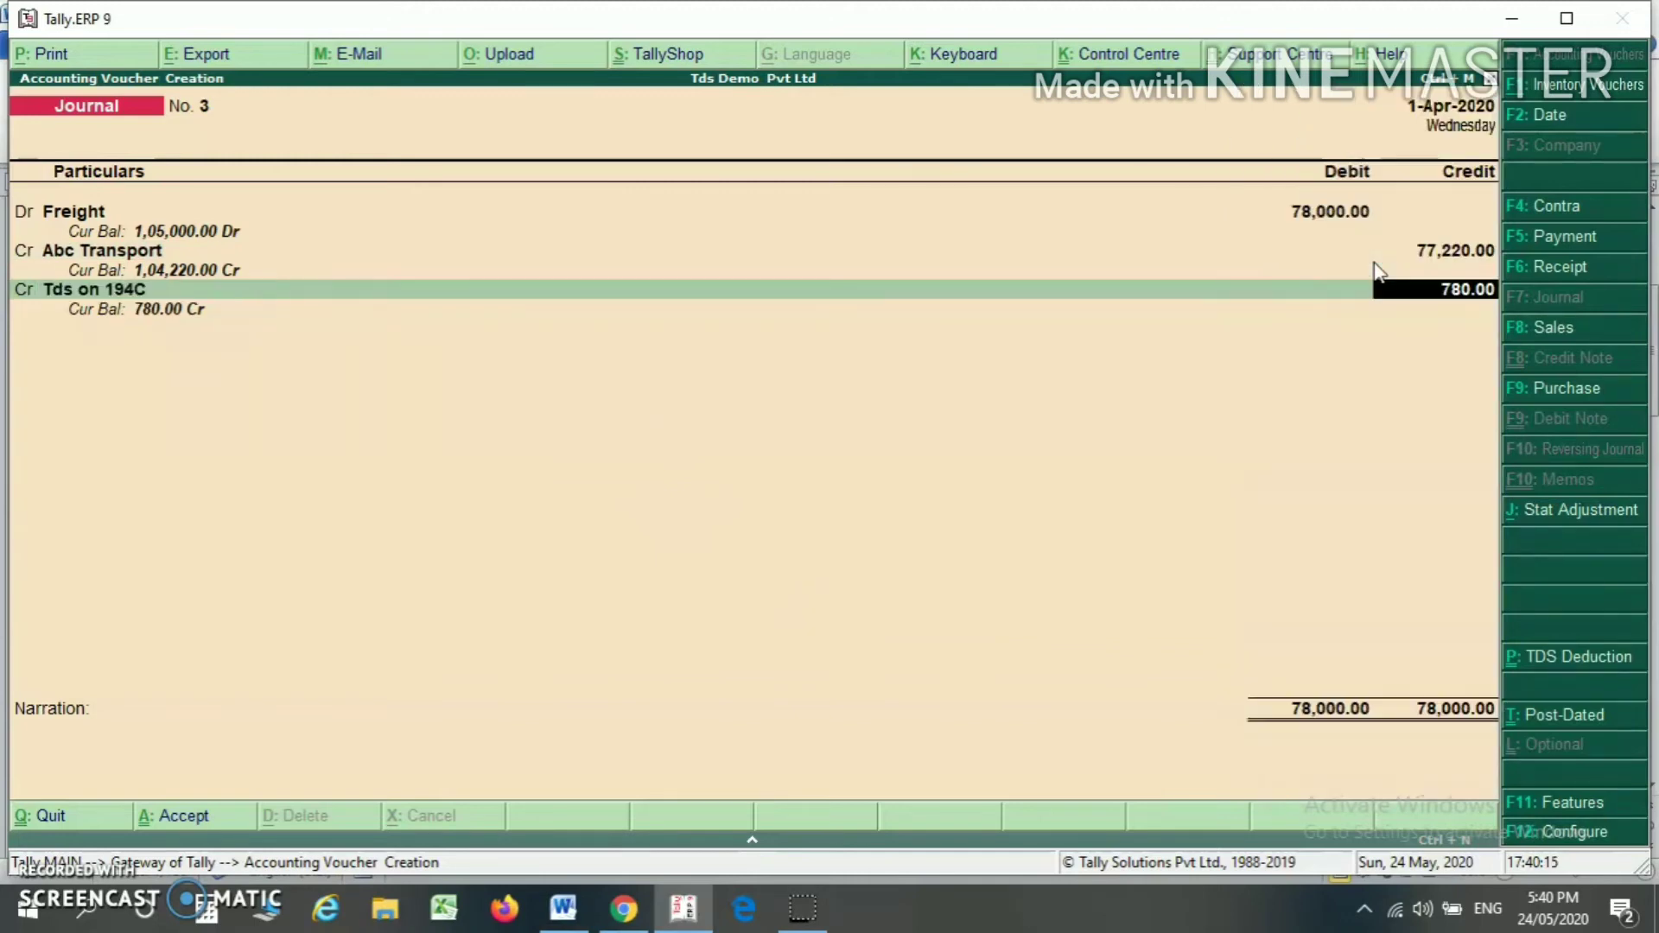
key(Return)
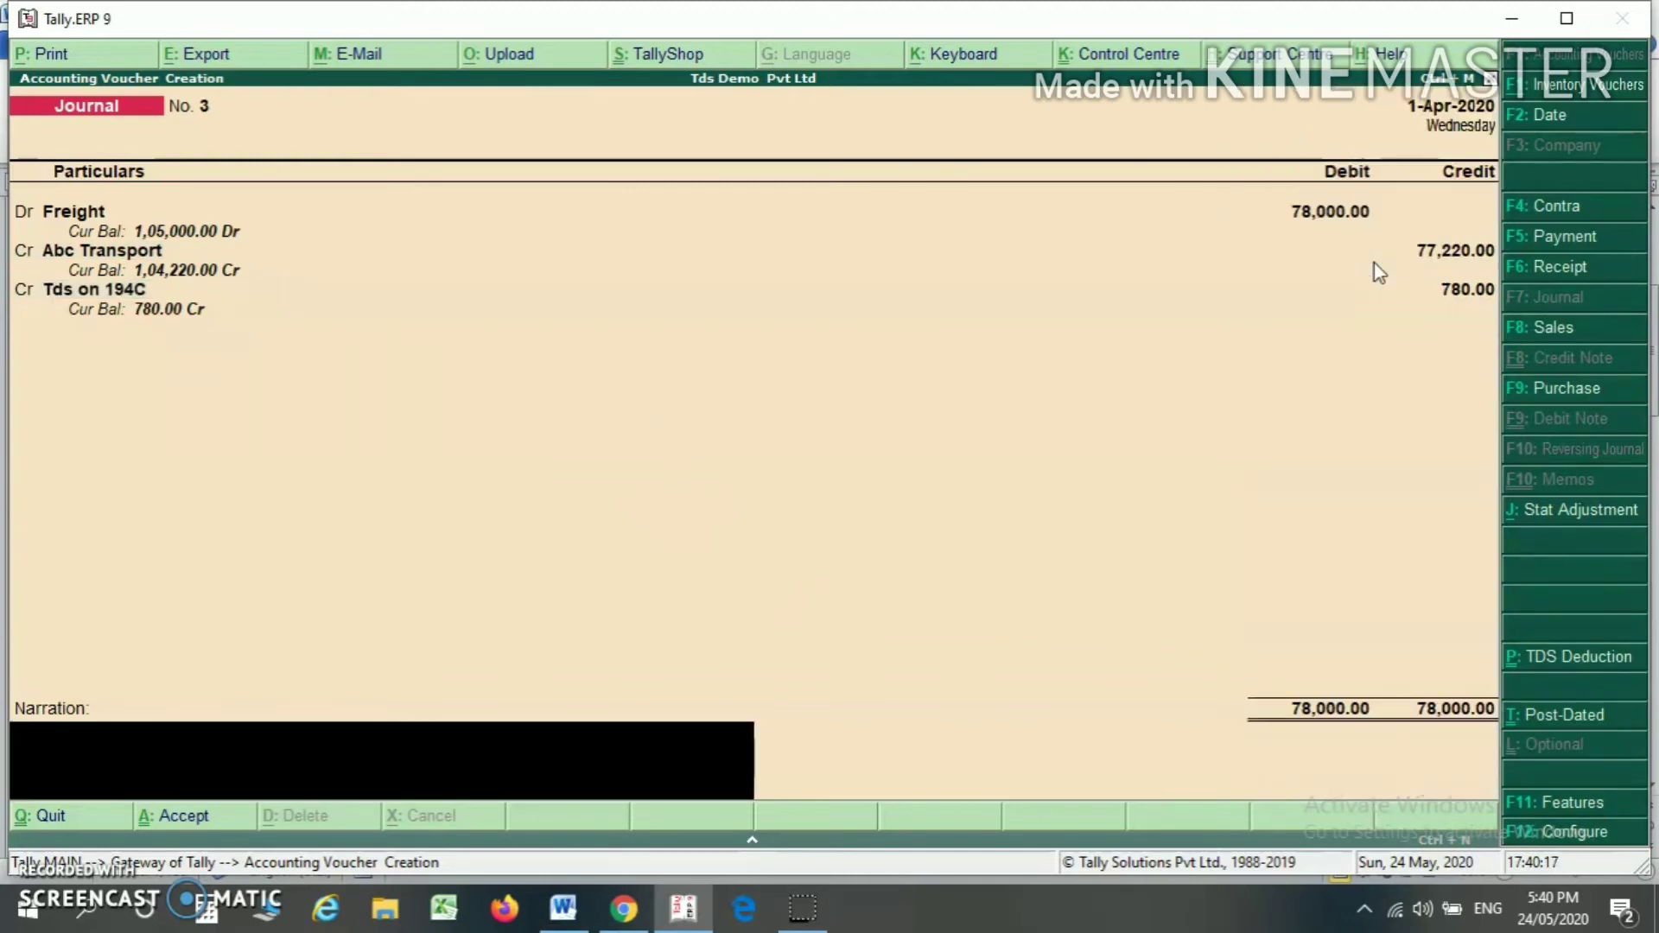
key(Return)
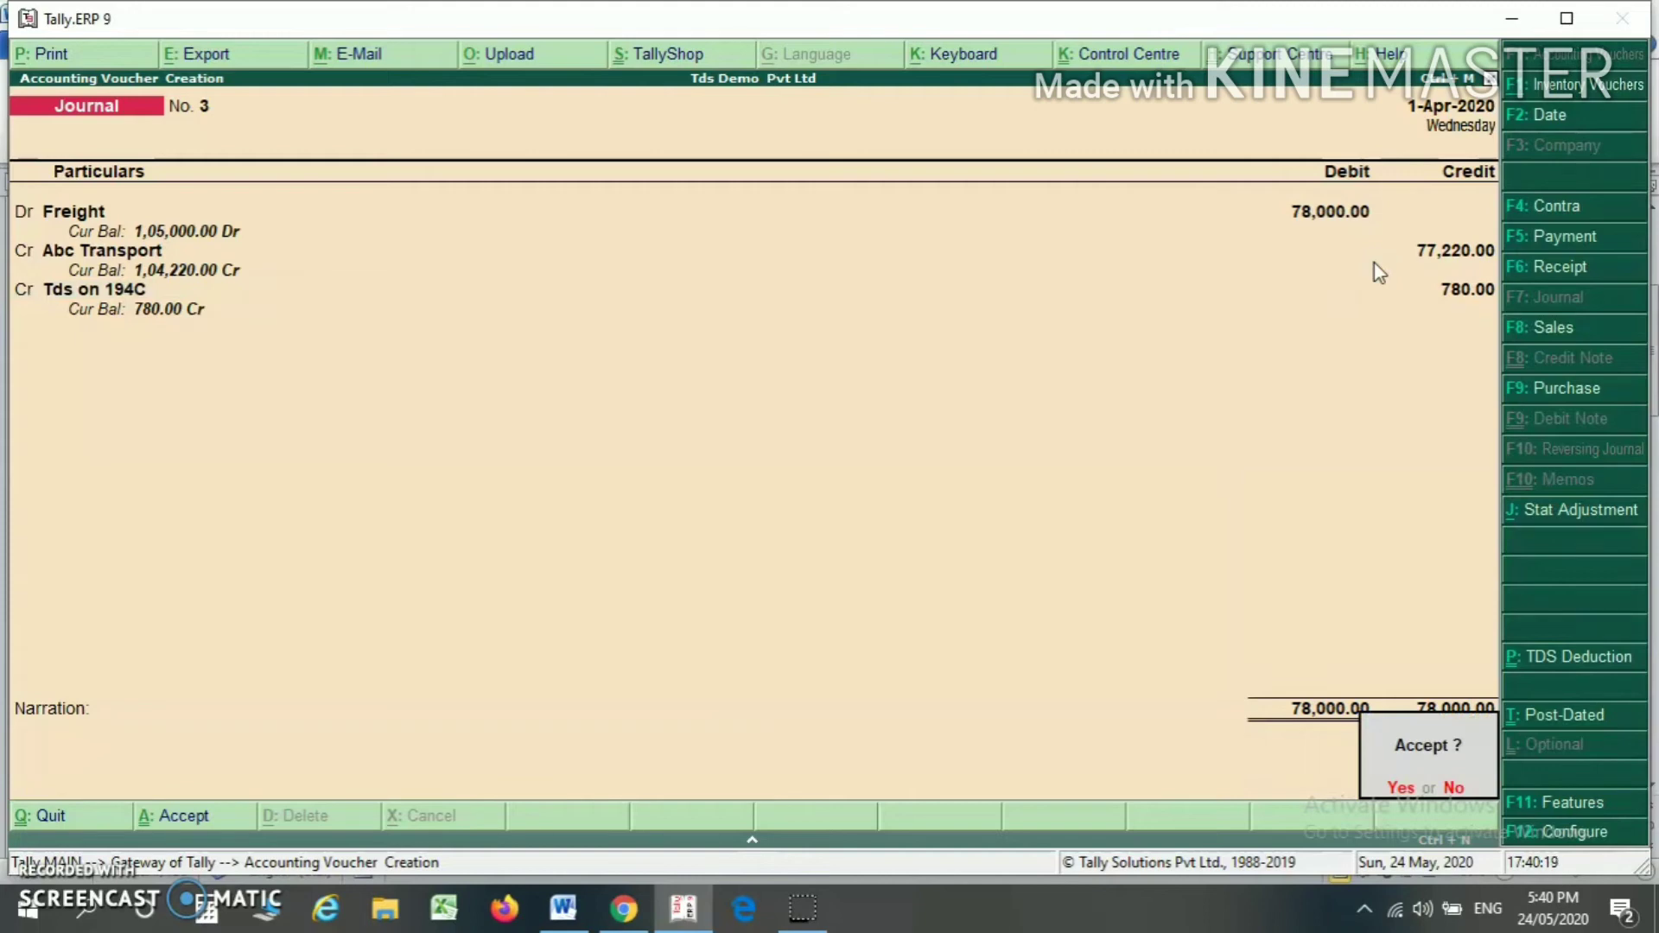
key(Return)
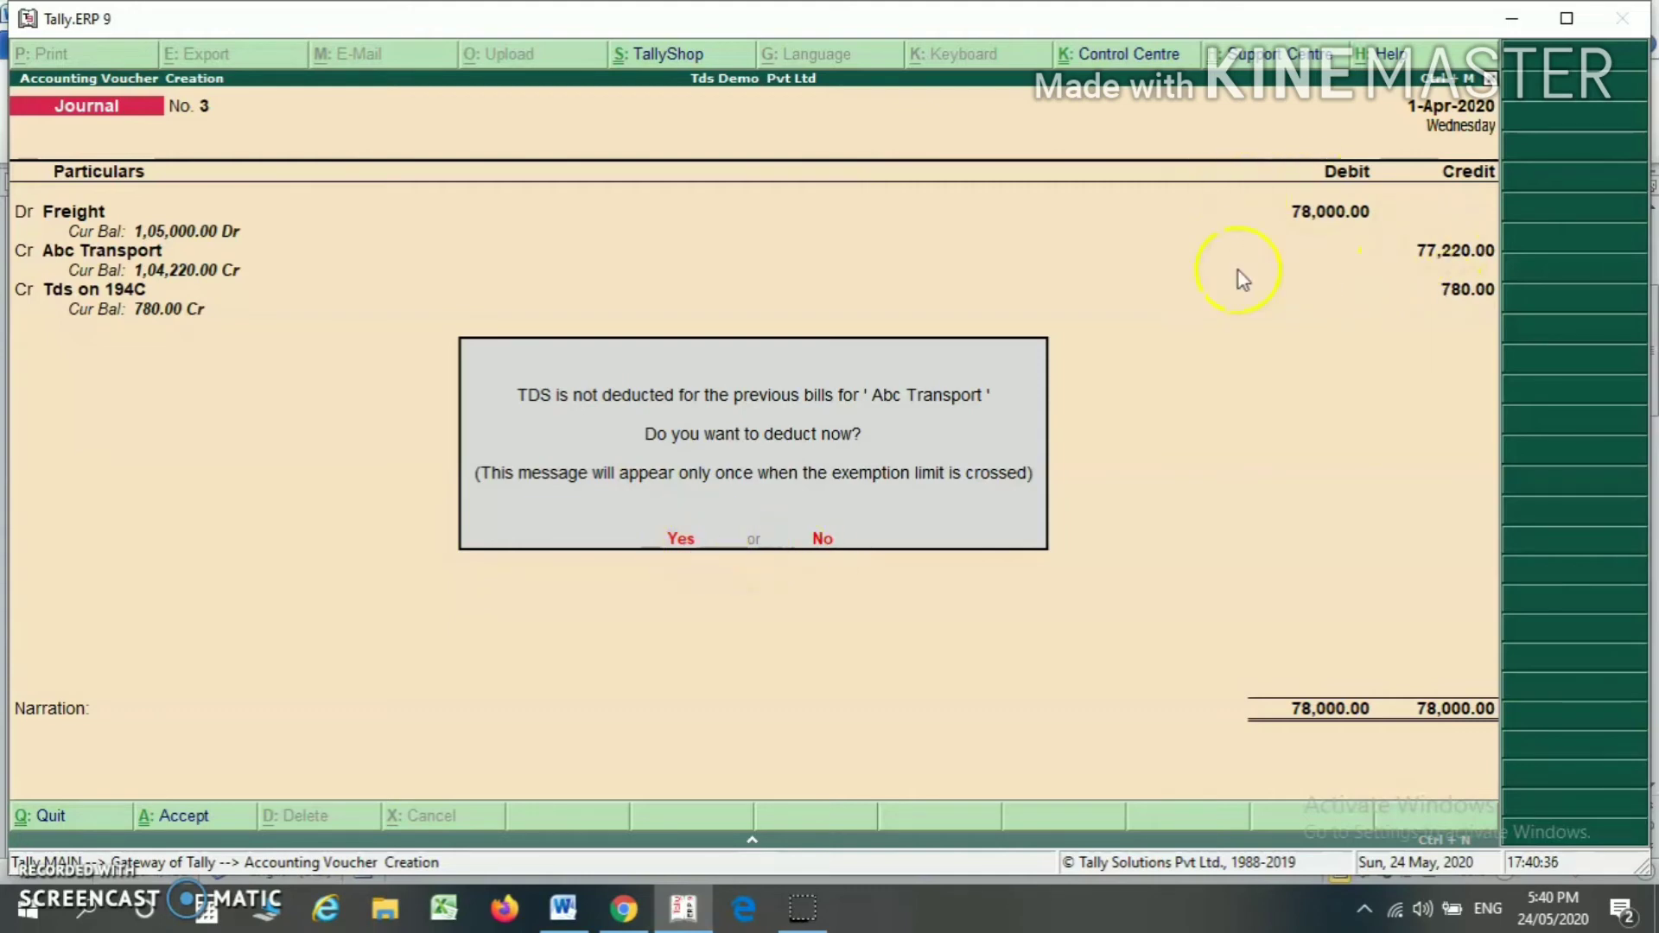
Deduct TDS on Abc Transport's previous bills under 194c Contract with Tds on 194C, and save the 270 journal voucher.
click(679, 541)
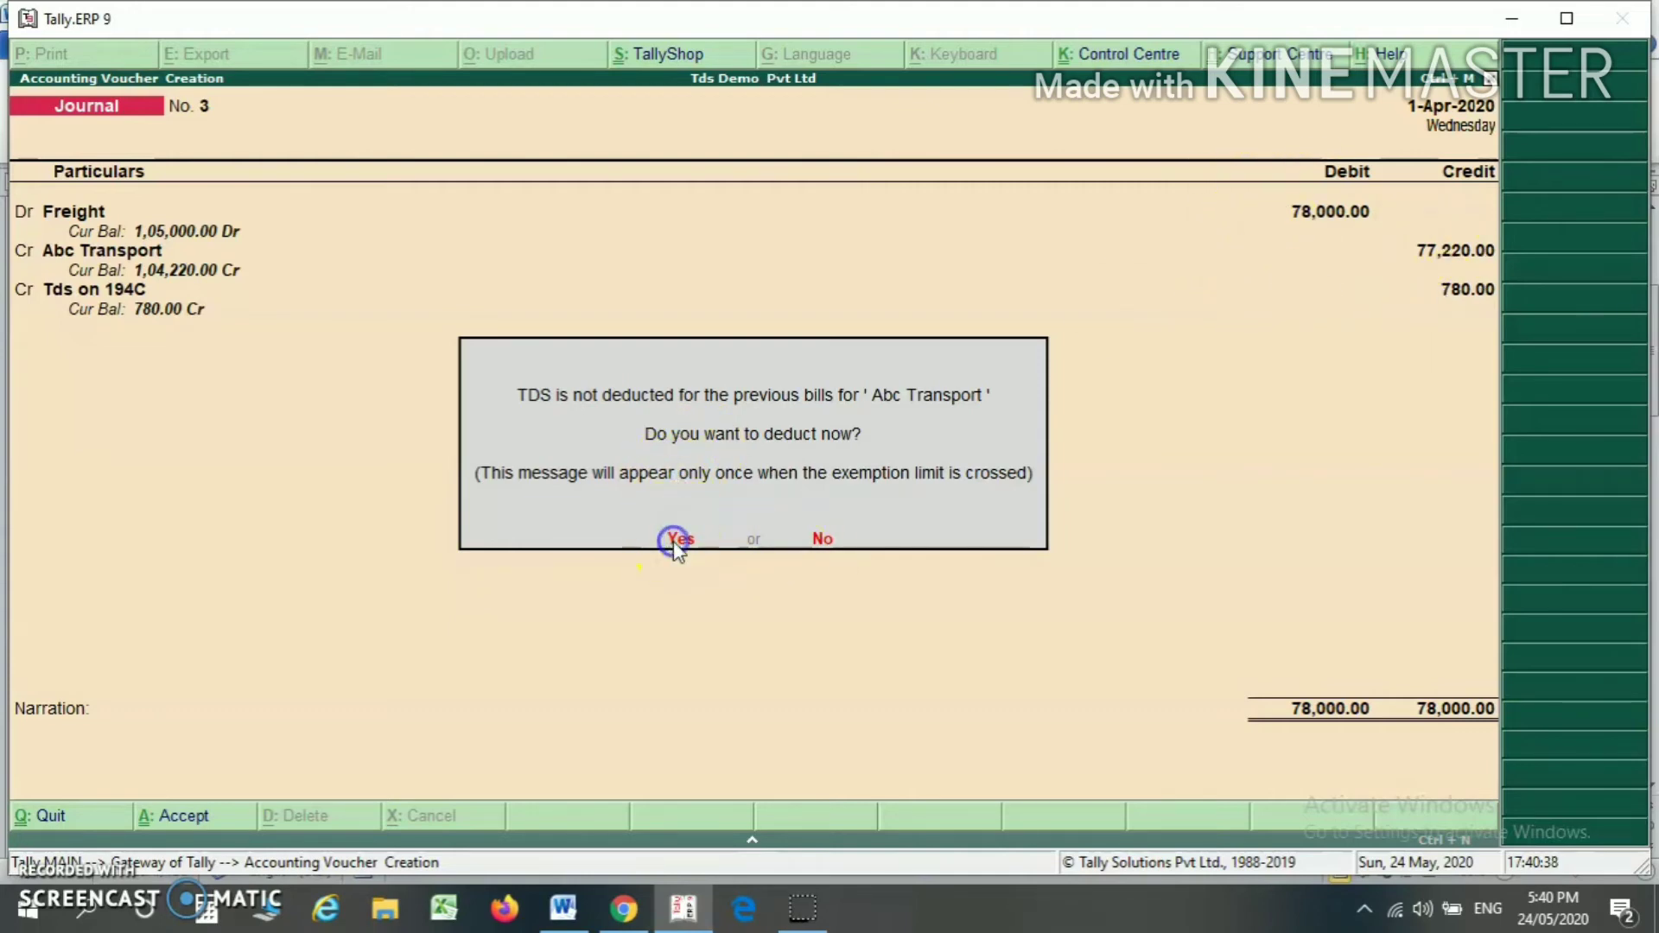
key(Return)
key(Return)
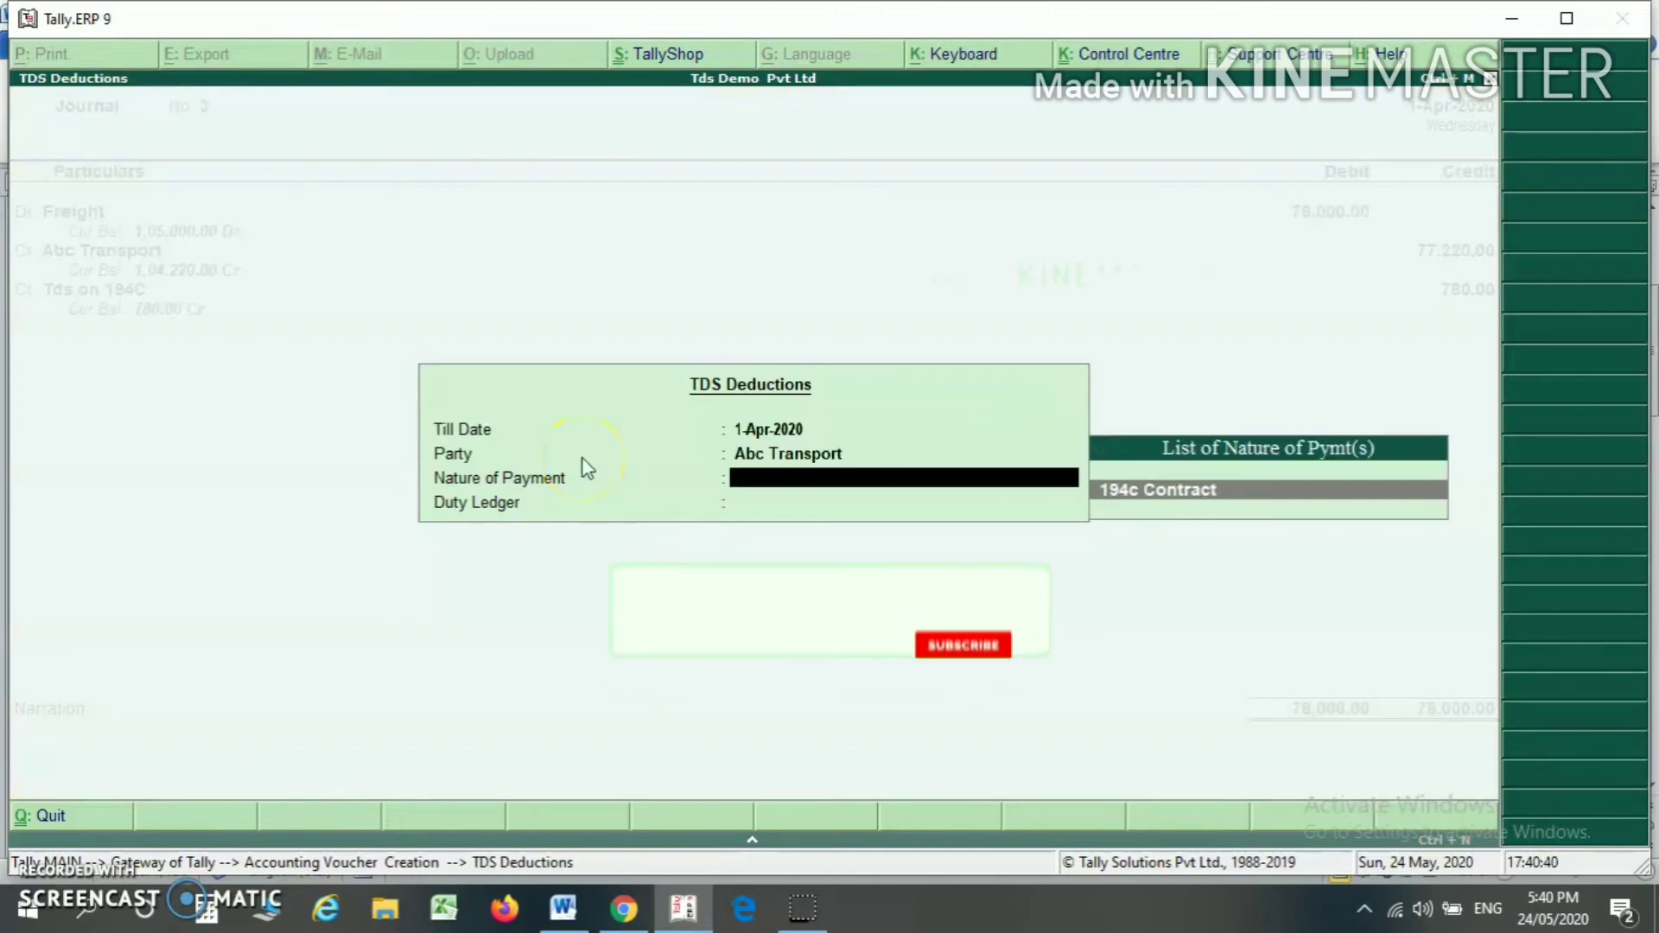
key(Return)
key(Return)
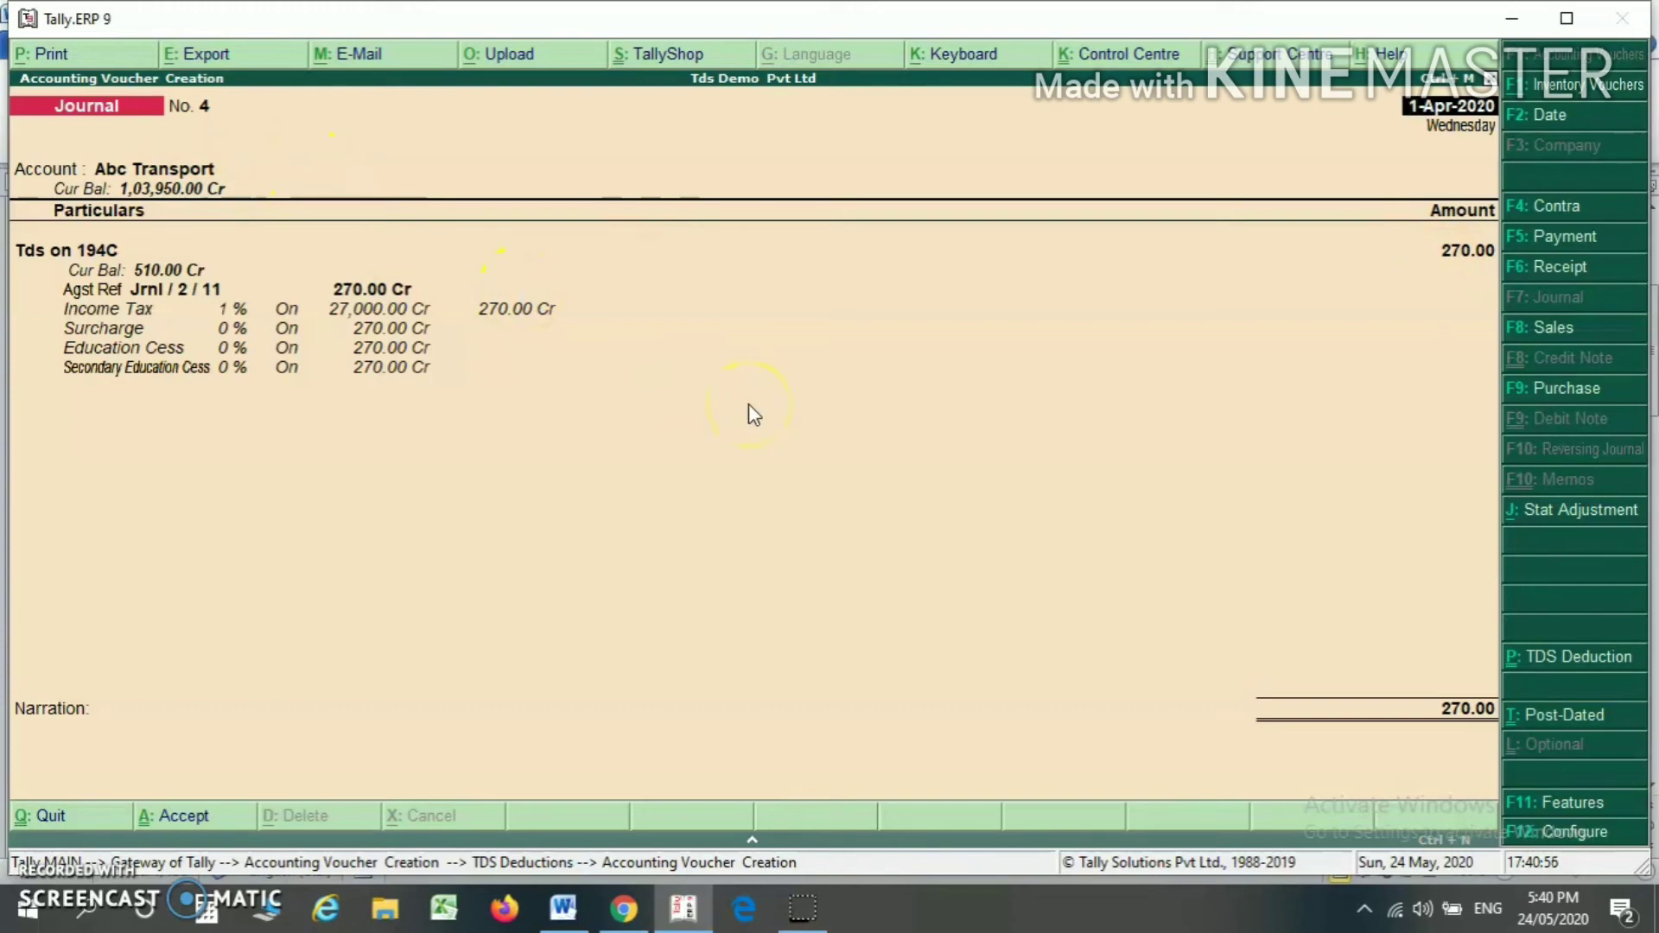
key(ctrl+a)
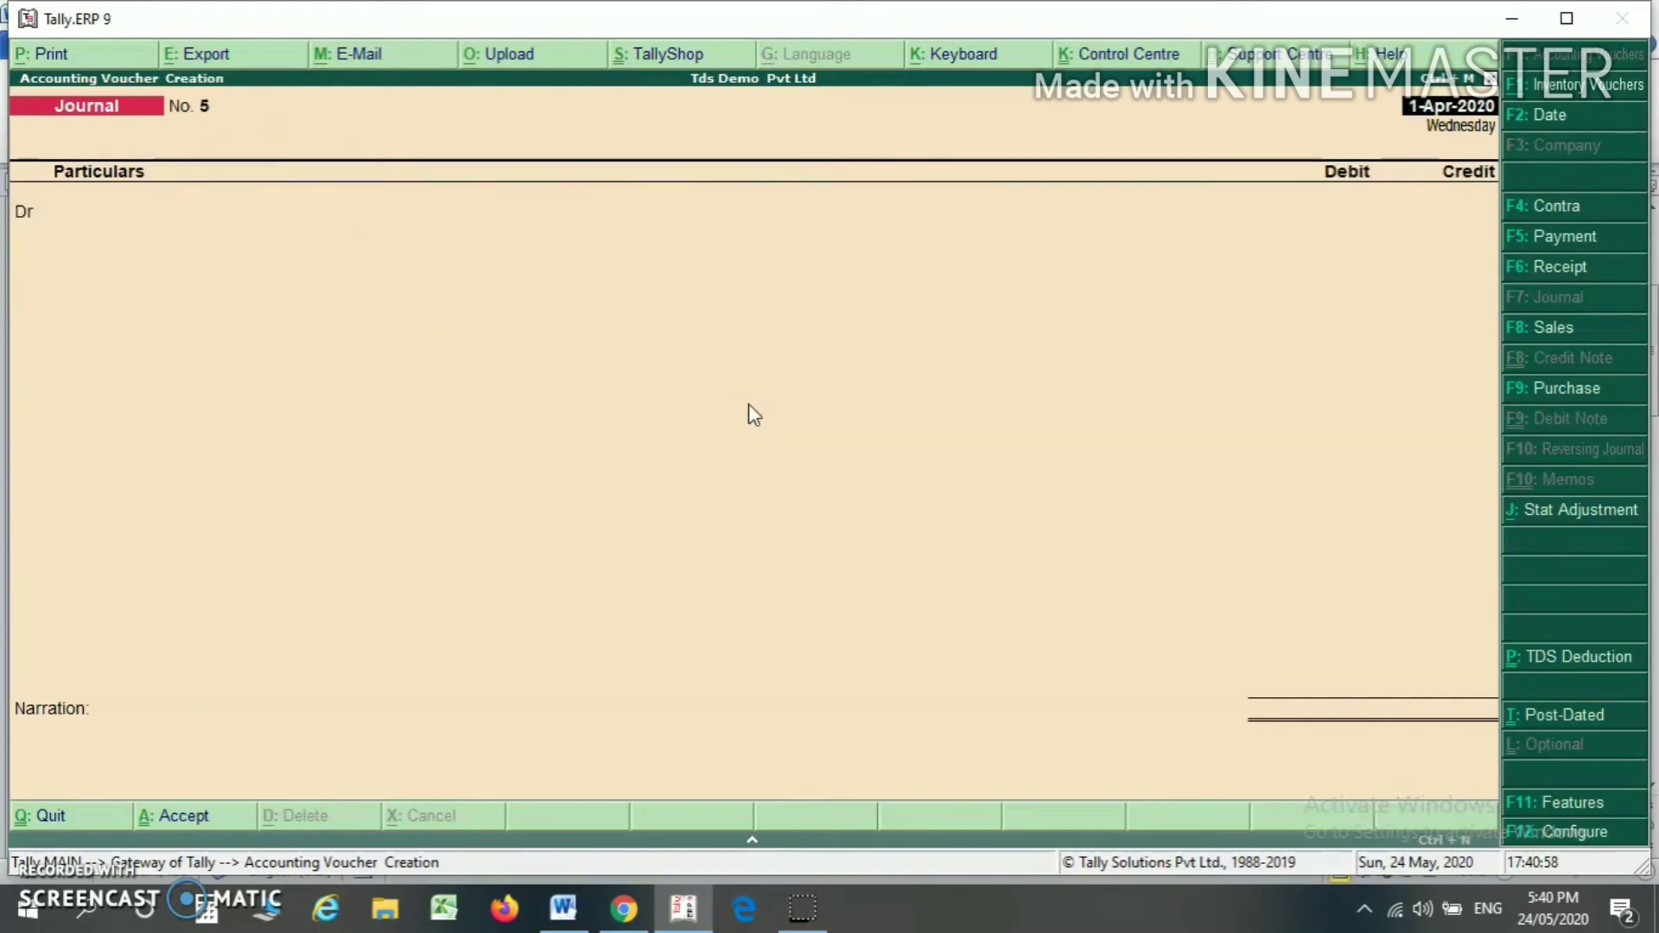
Switch to the Word document, read the professional charges transaction for ABC & co, and return to Tally.
key(alt+Tab)
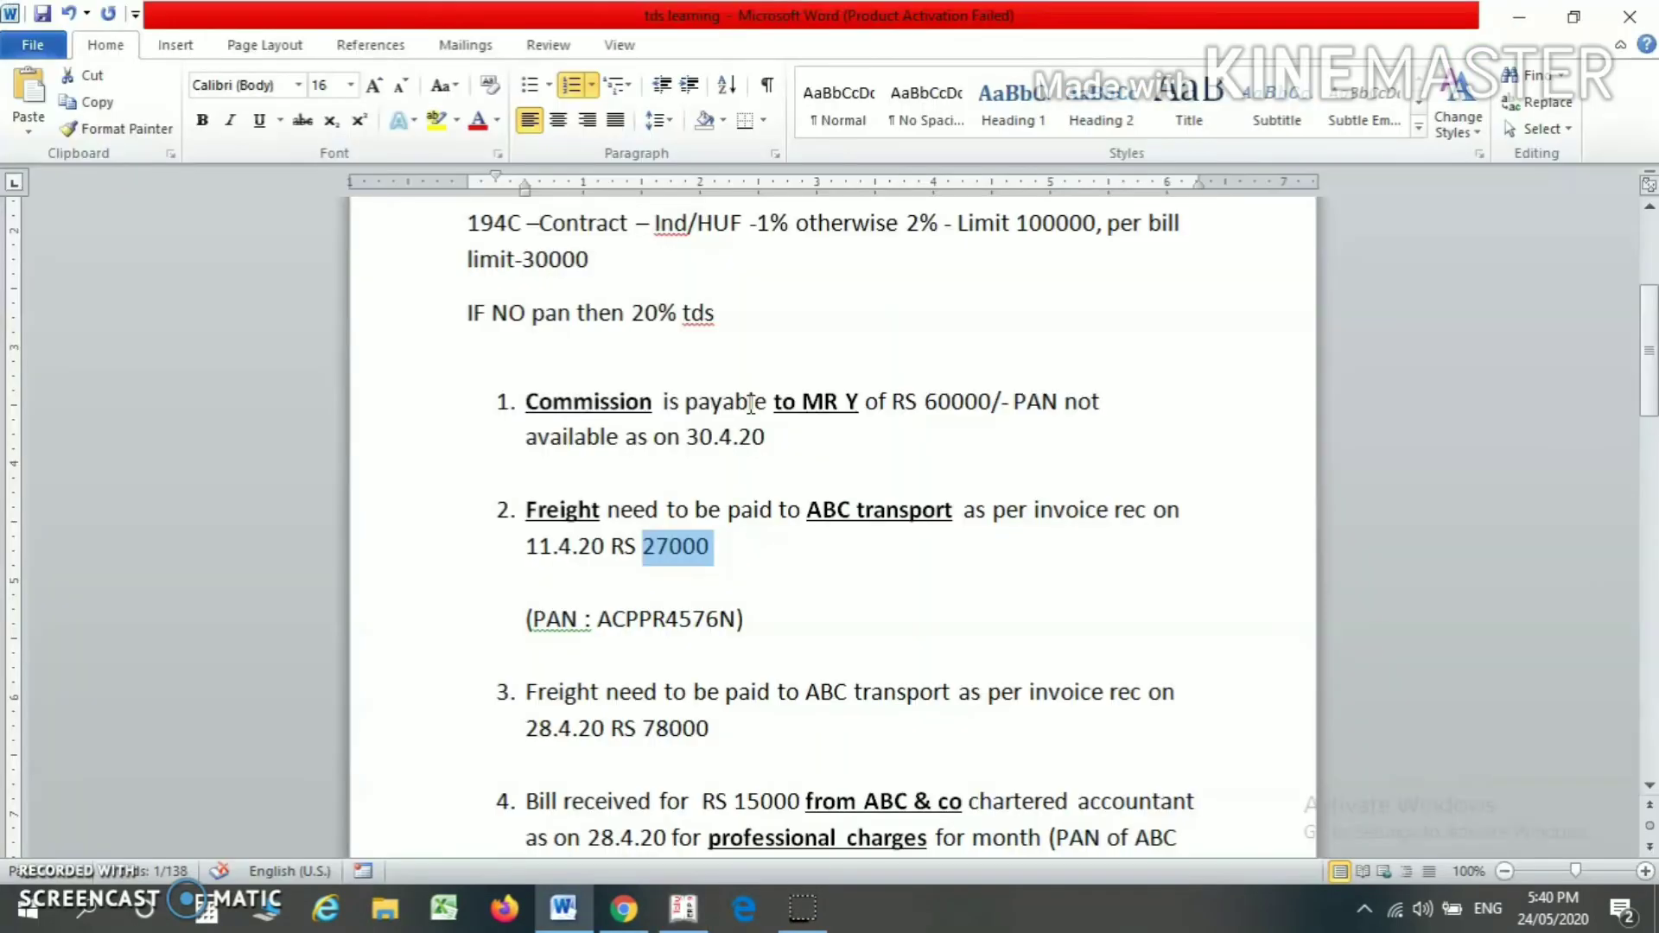
click(645, 700)
key(Down)
key(Down)
key(Down)
key(Down)
key(Down)
key(Down)
key(Down)
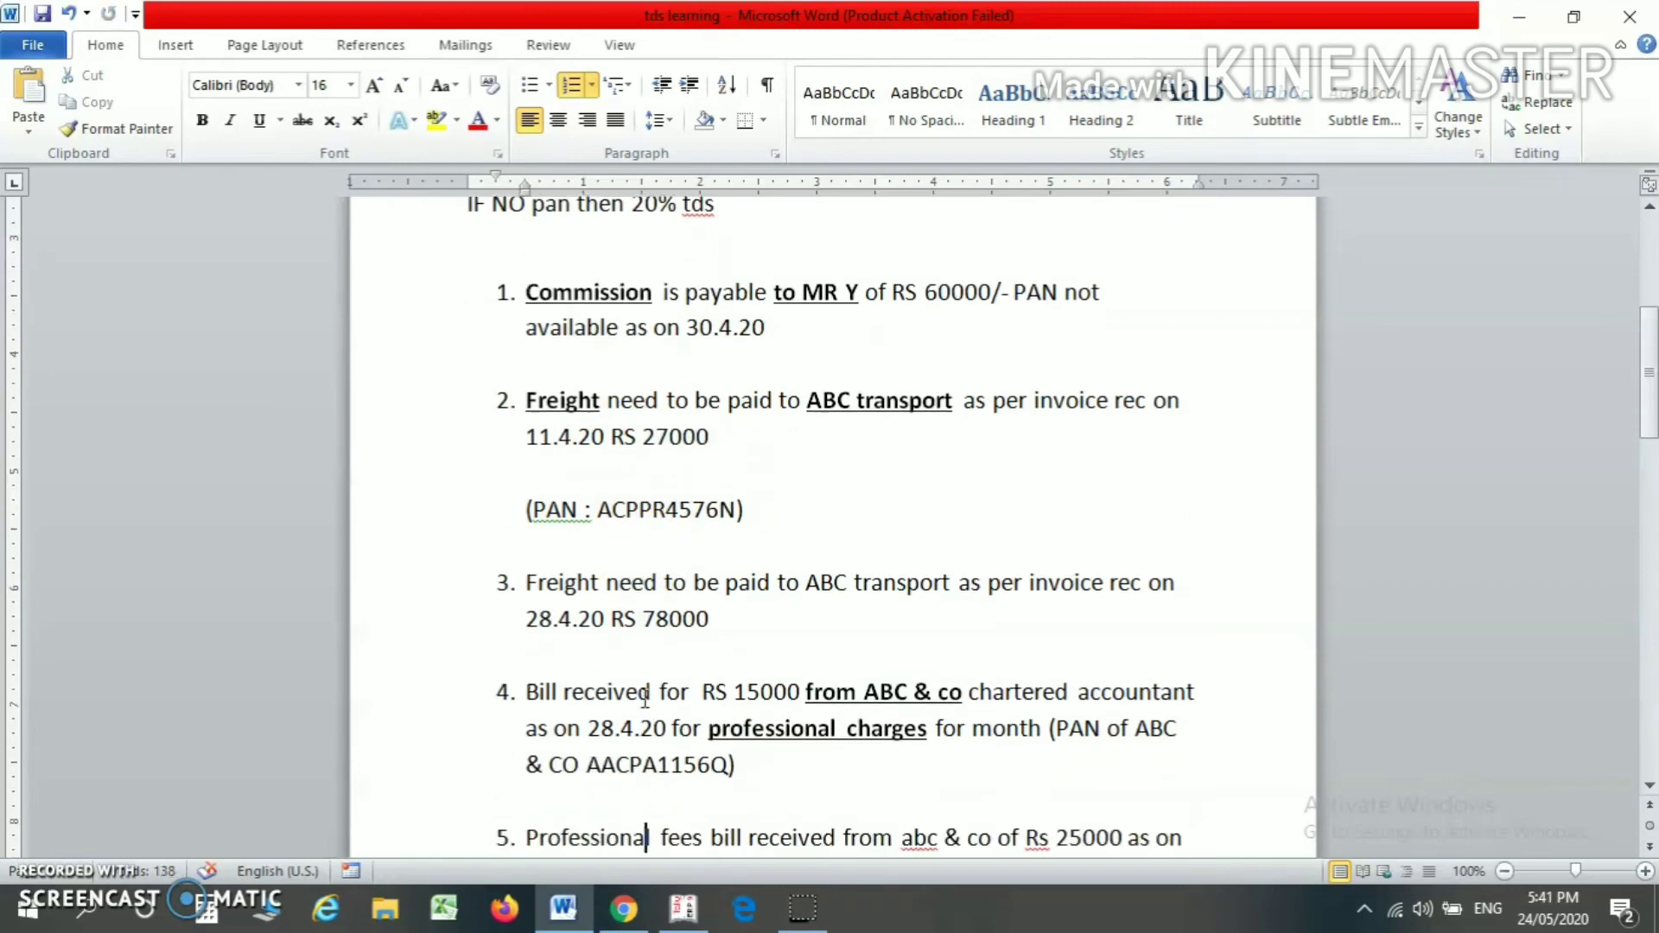
key(Down)
key(Down)
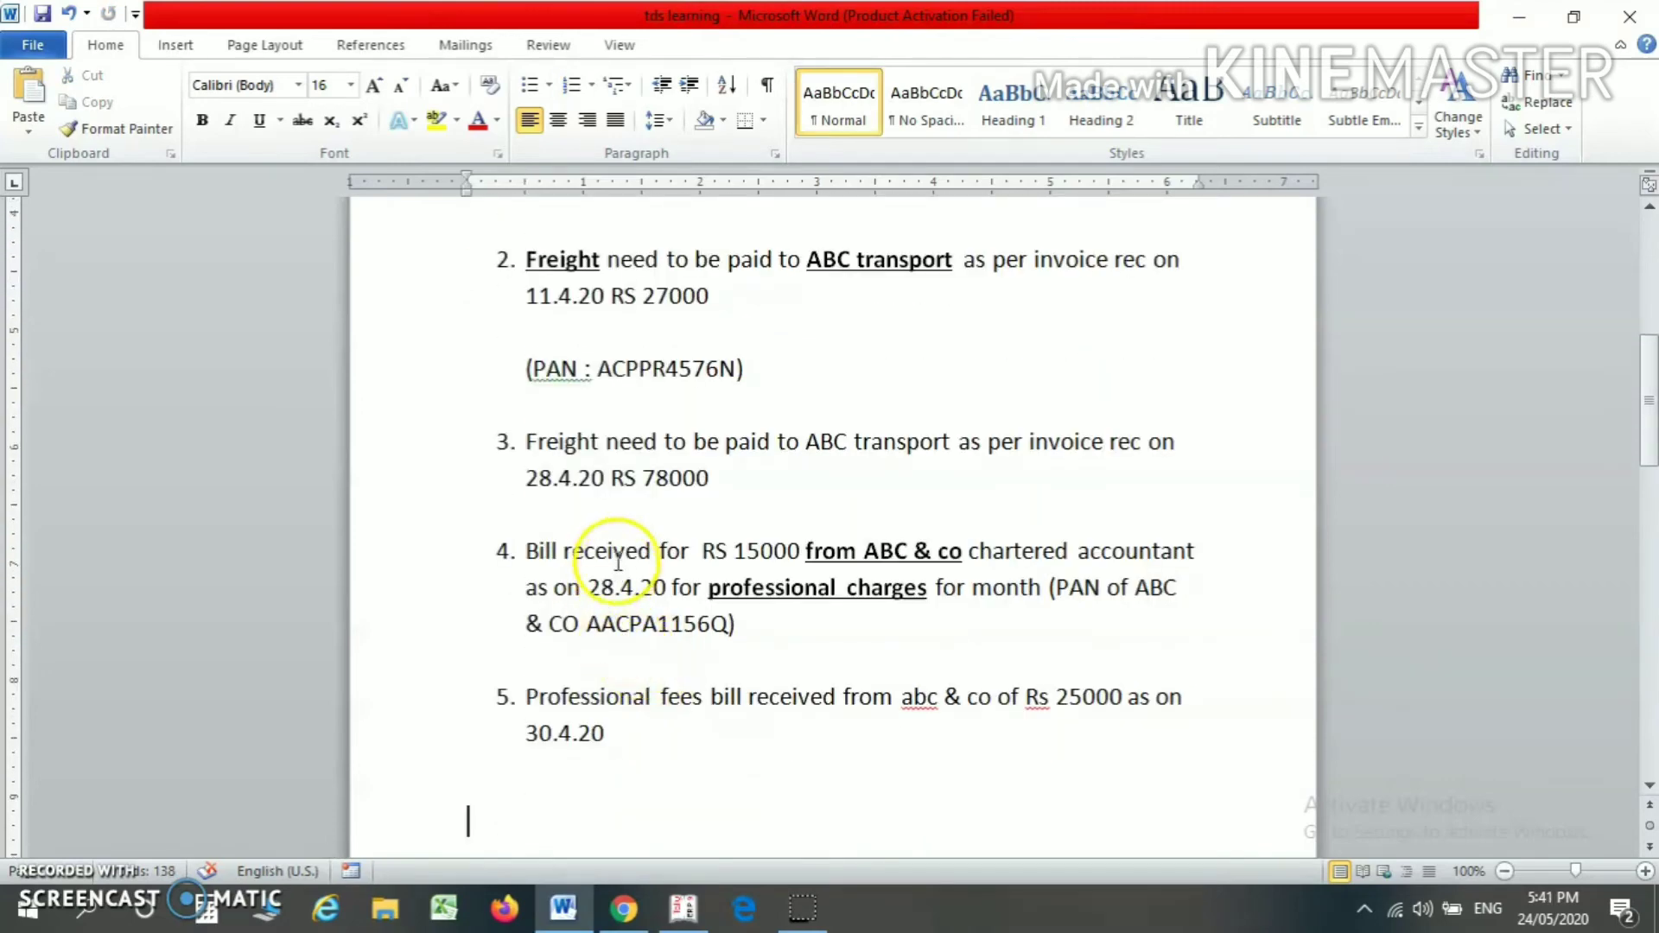
click(617, 533)
click(614, 553)
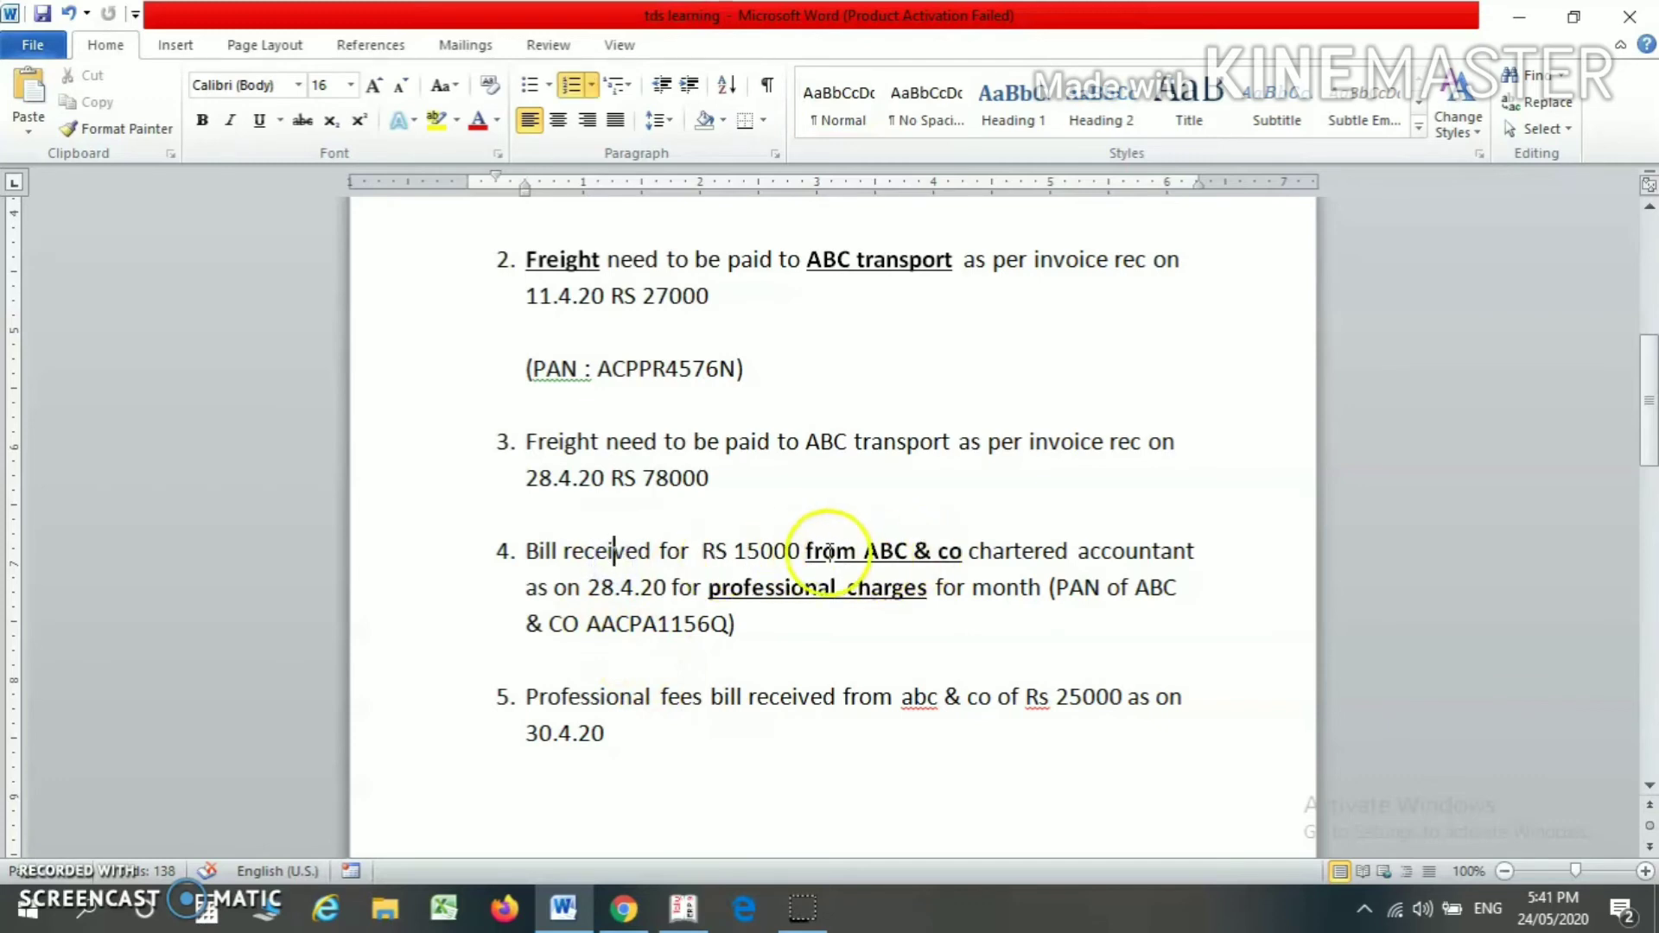
drag(806, 553, 911, 562)
click(744, 590)
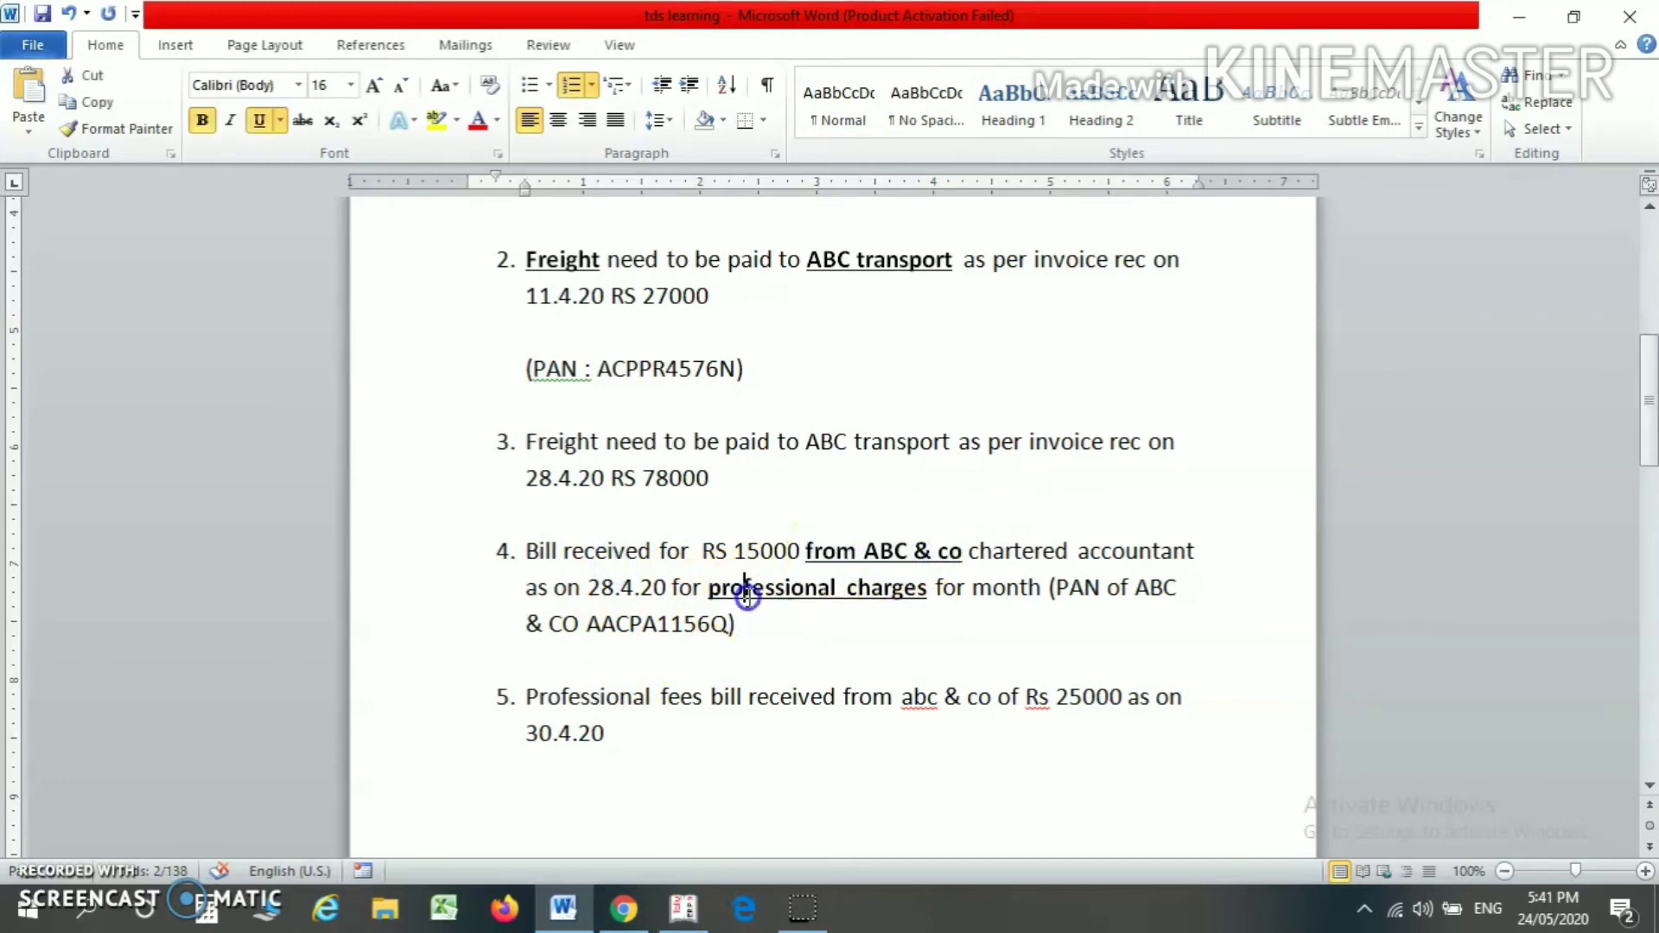
key(alt+Tab)
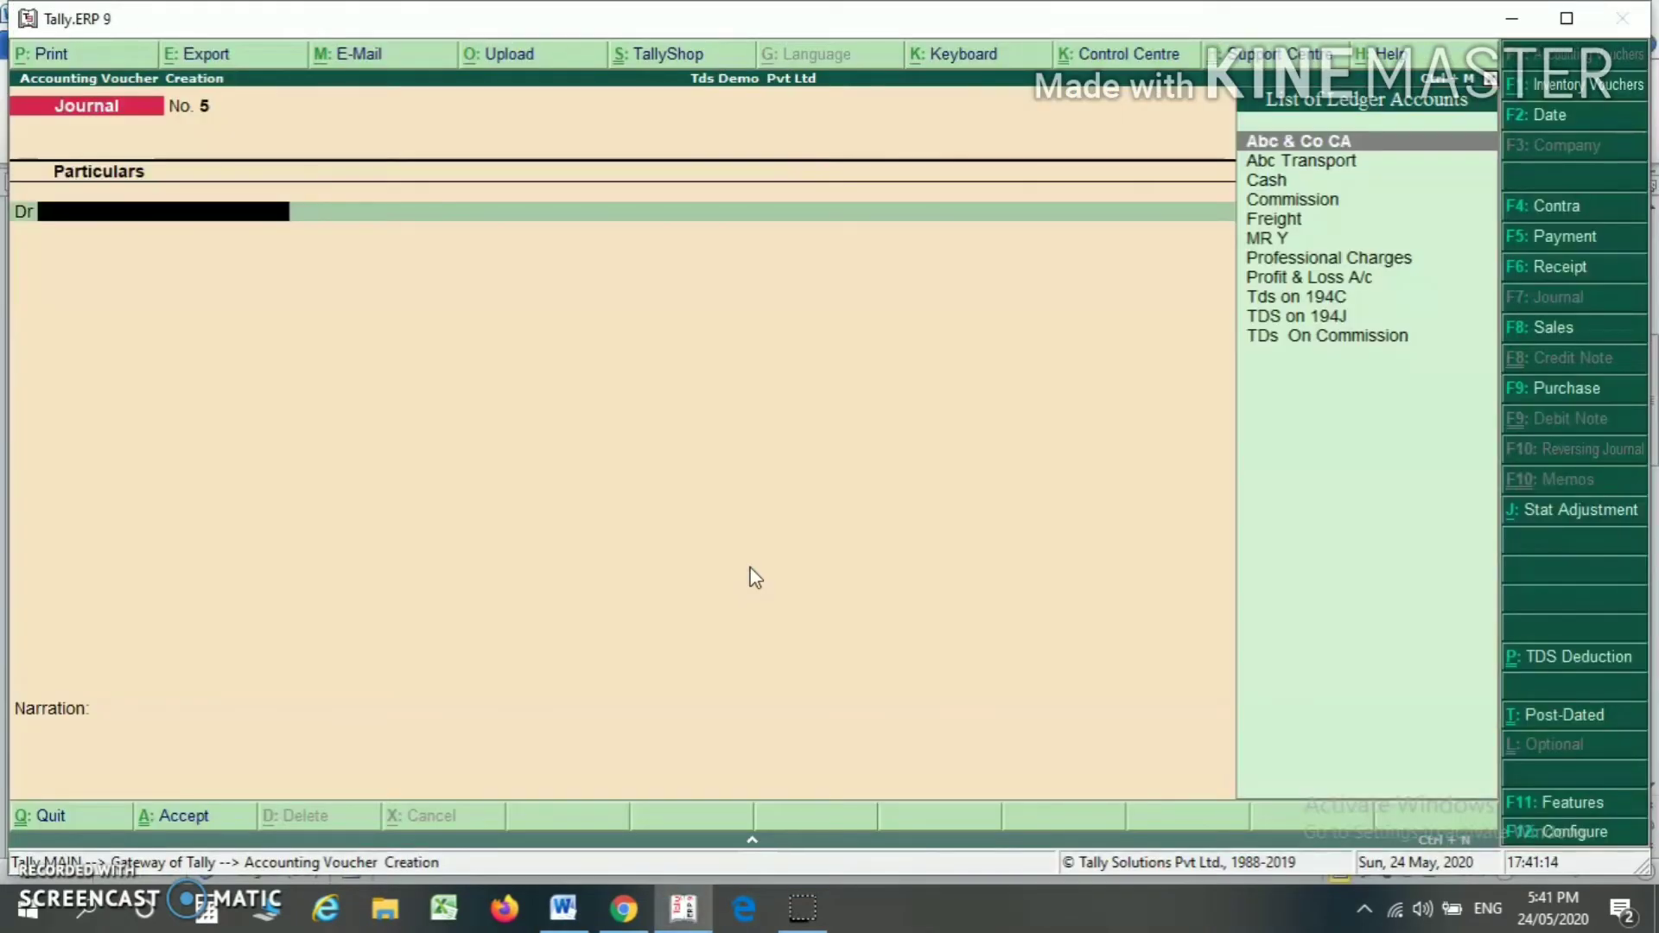
In journal voucher 5, debit Professional Charges with 15000 and credit Abc & Co CA with 13,500.
text(Prof)
key(Return)
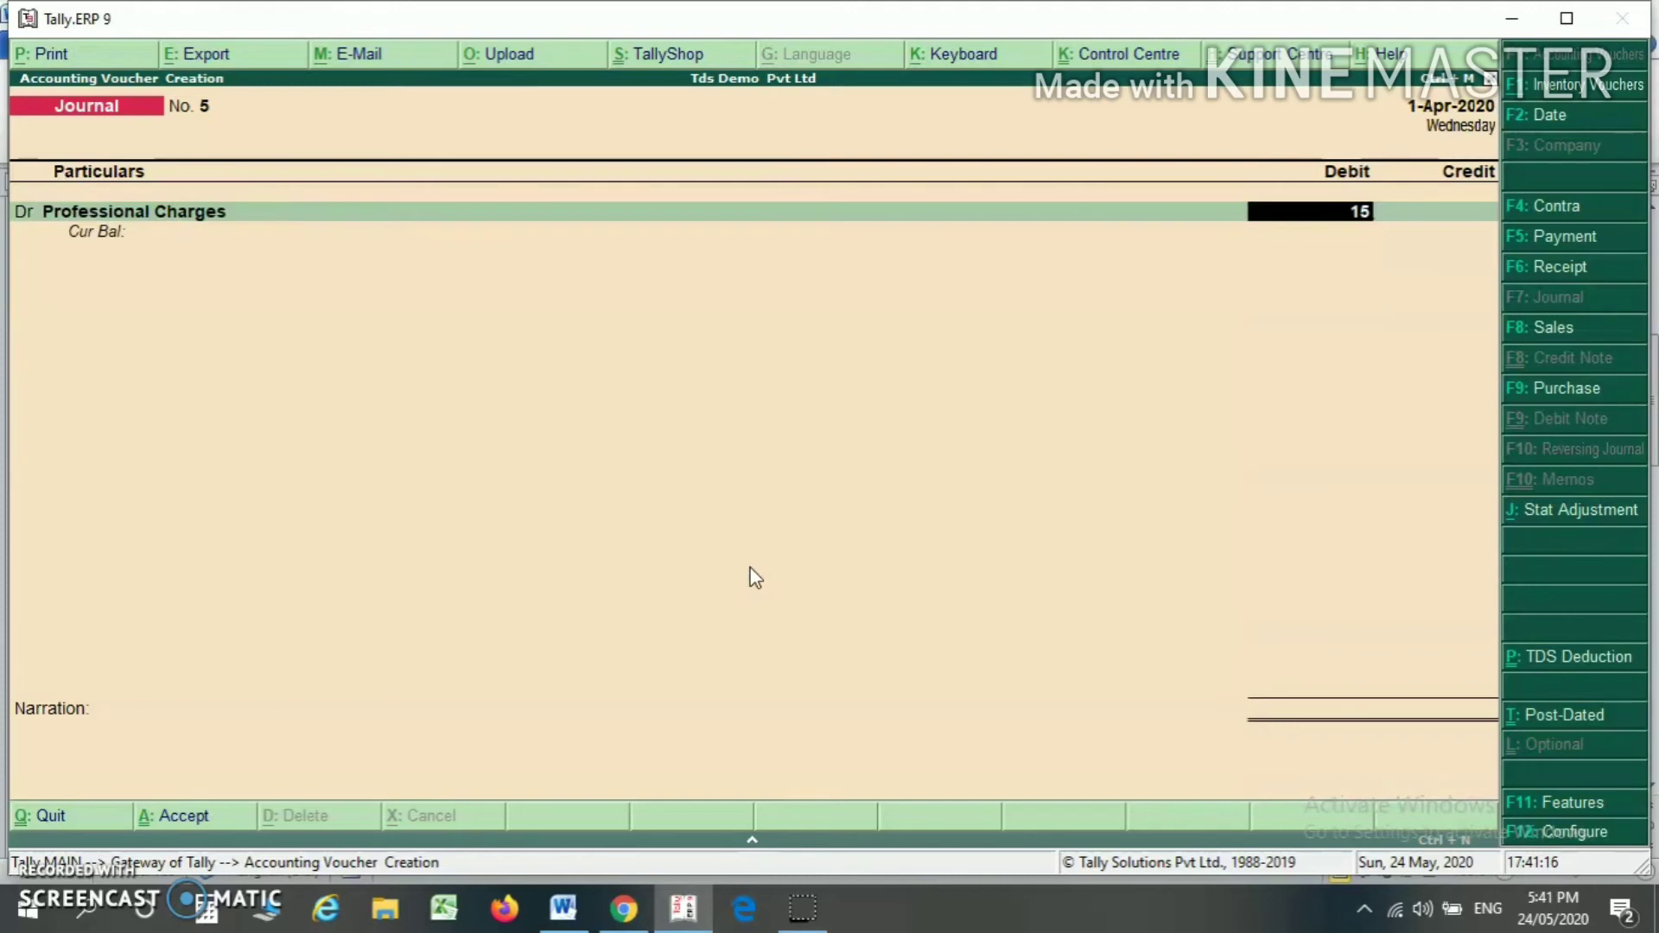
text(15000)
key(Return)
text(Abc)
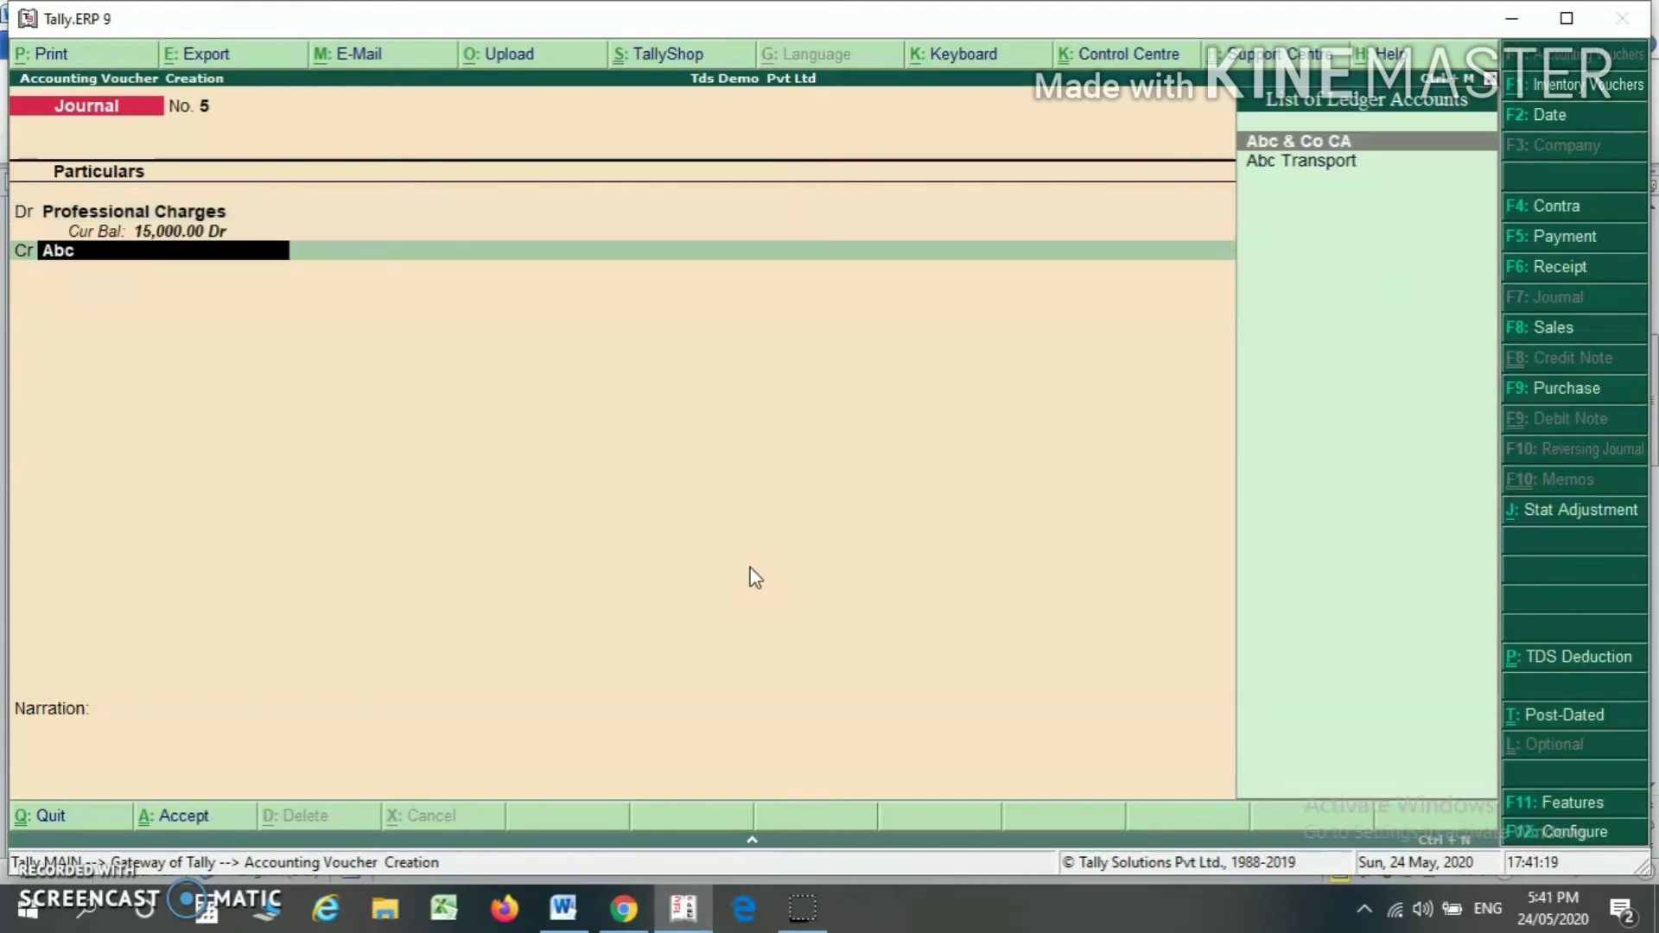
key(Return)
Open the Professional Charges ledger's 194J nature of payment, check its threshold/exemption limit, and return to the voucher without changing the ledger.
key(BackSpace)
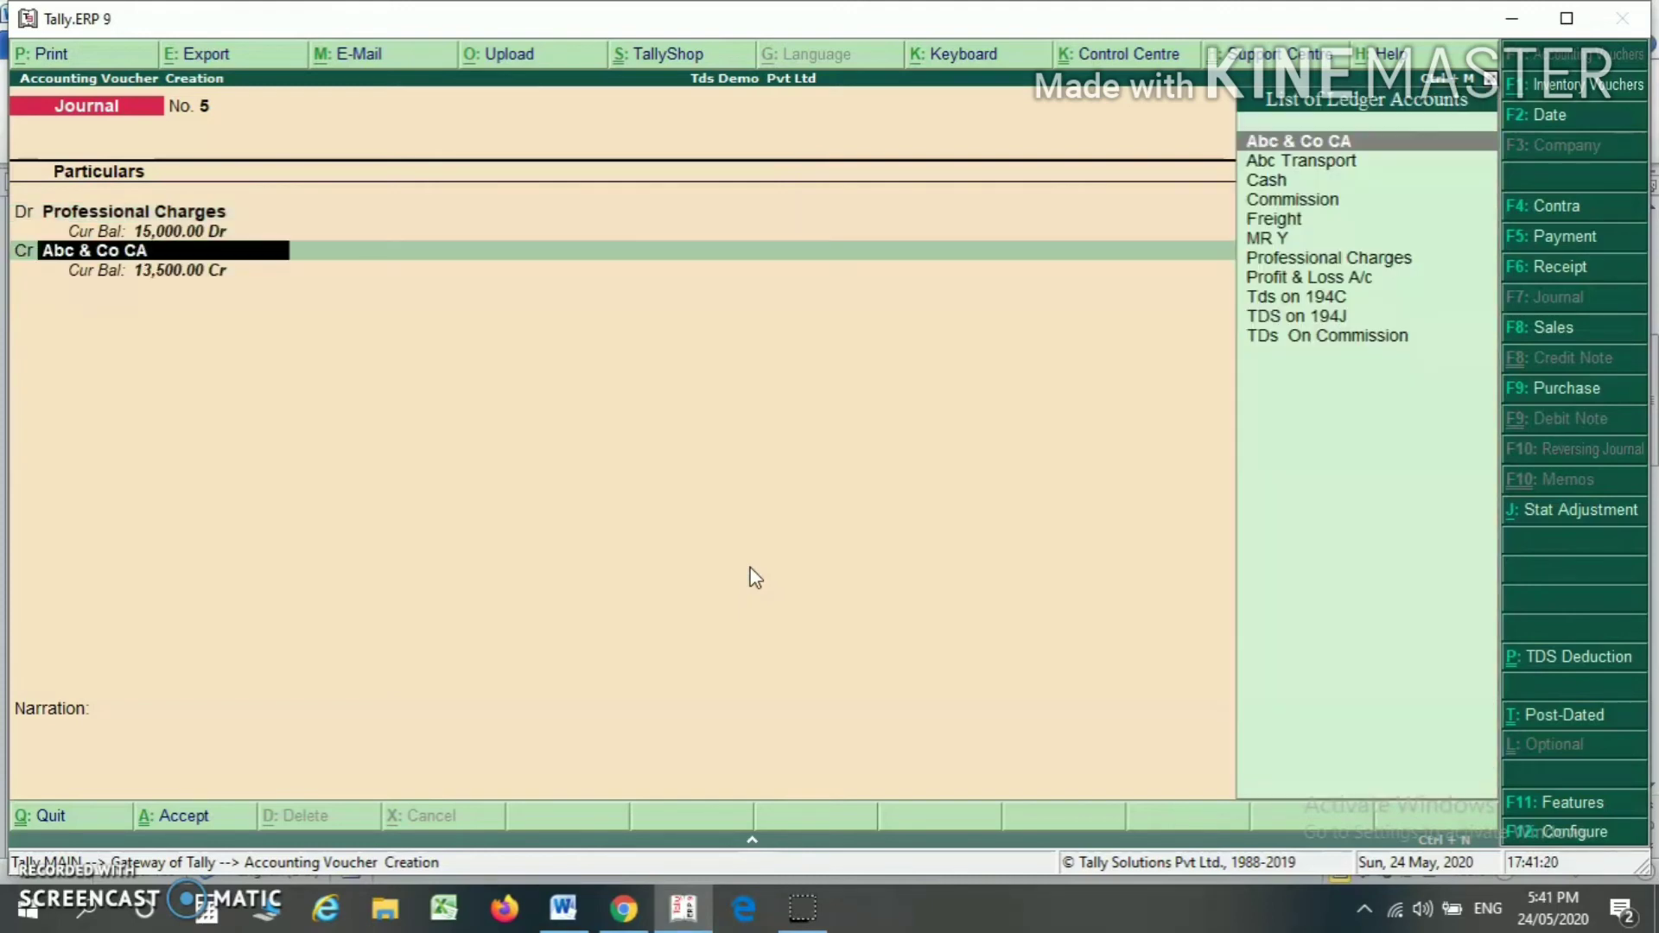
key(BackSpace)
key(BackSpace)
key(ctrl+Return)
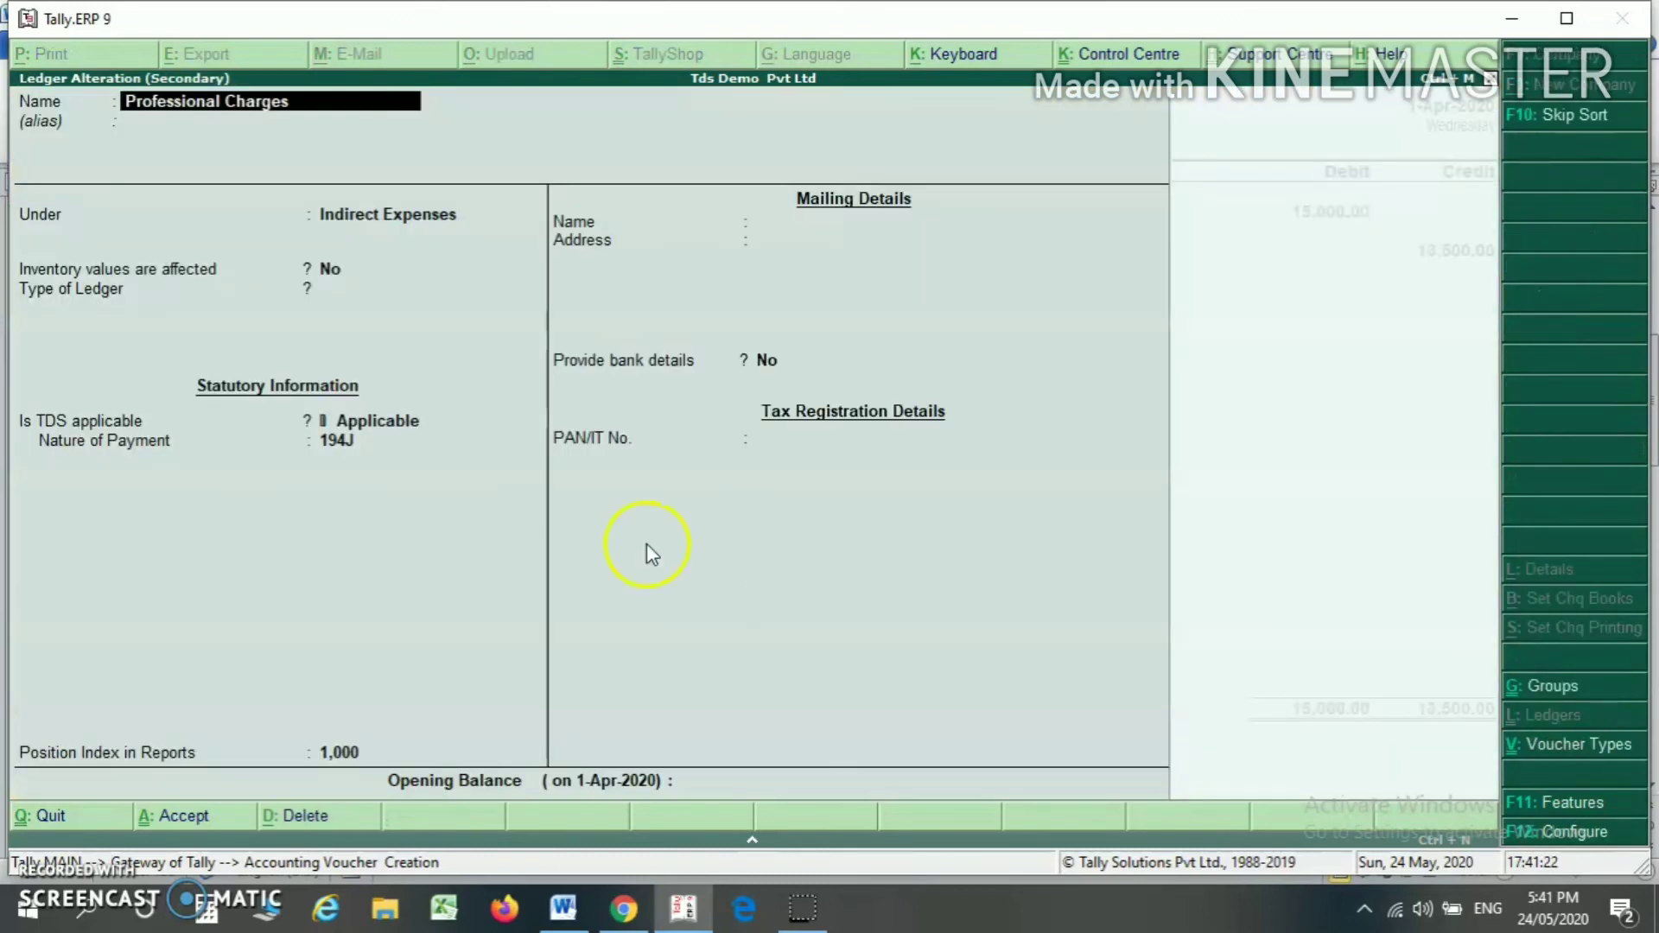
click(339, 440)
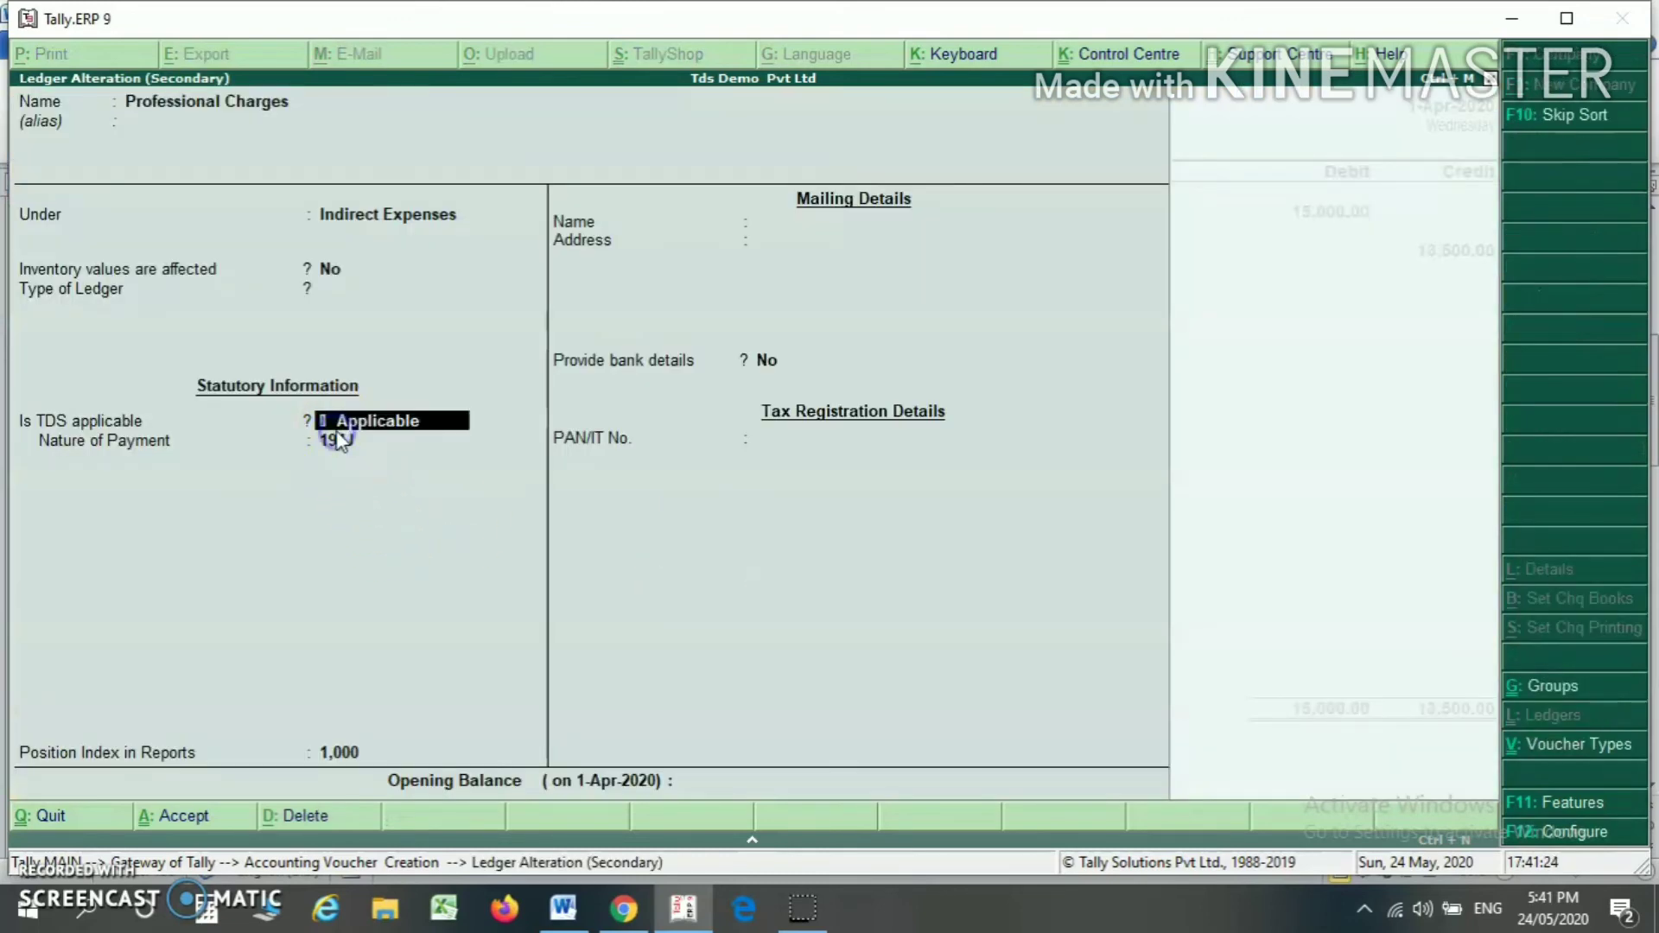
key(ctrl+Return)
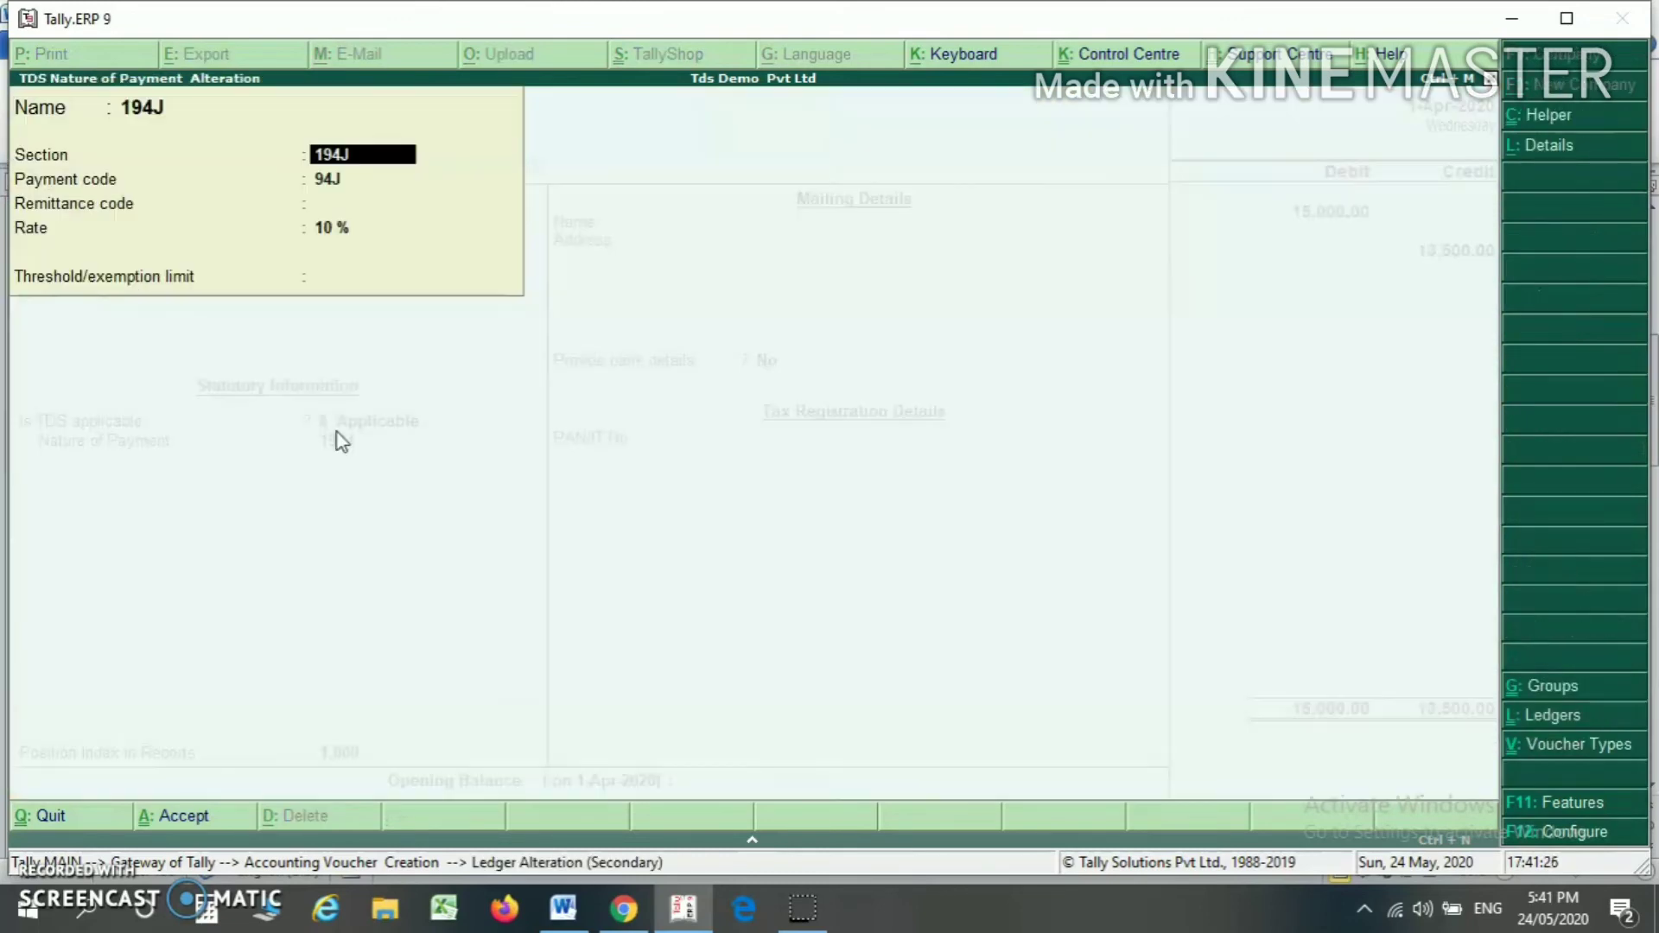
click(355, 276)
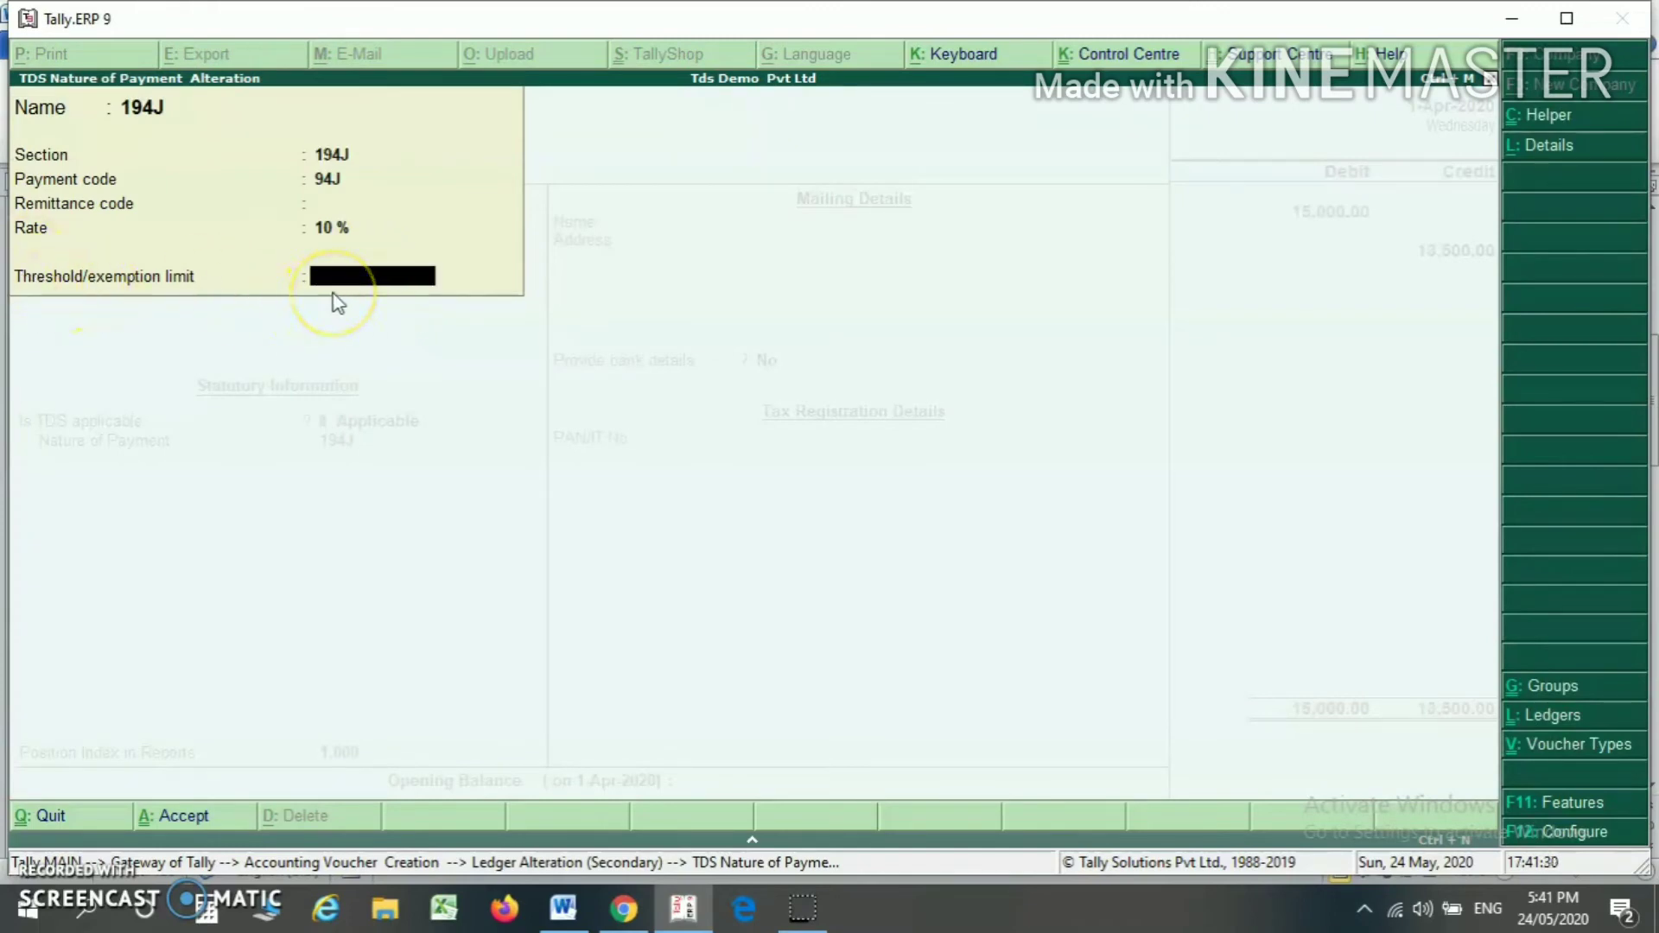
key(Return)
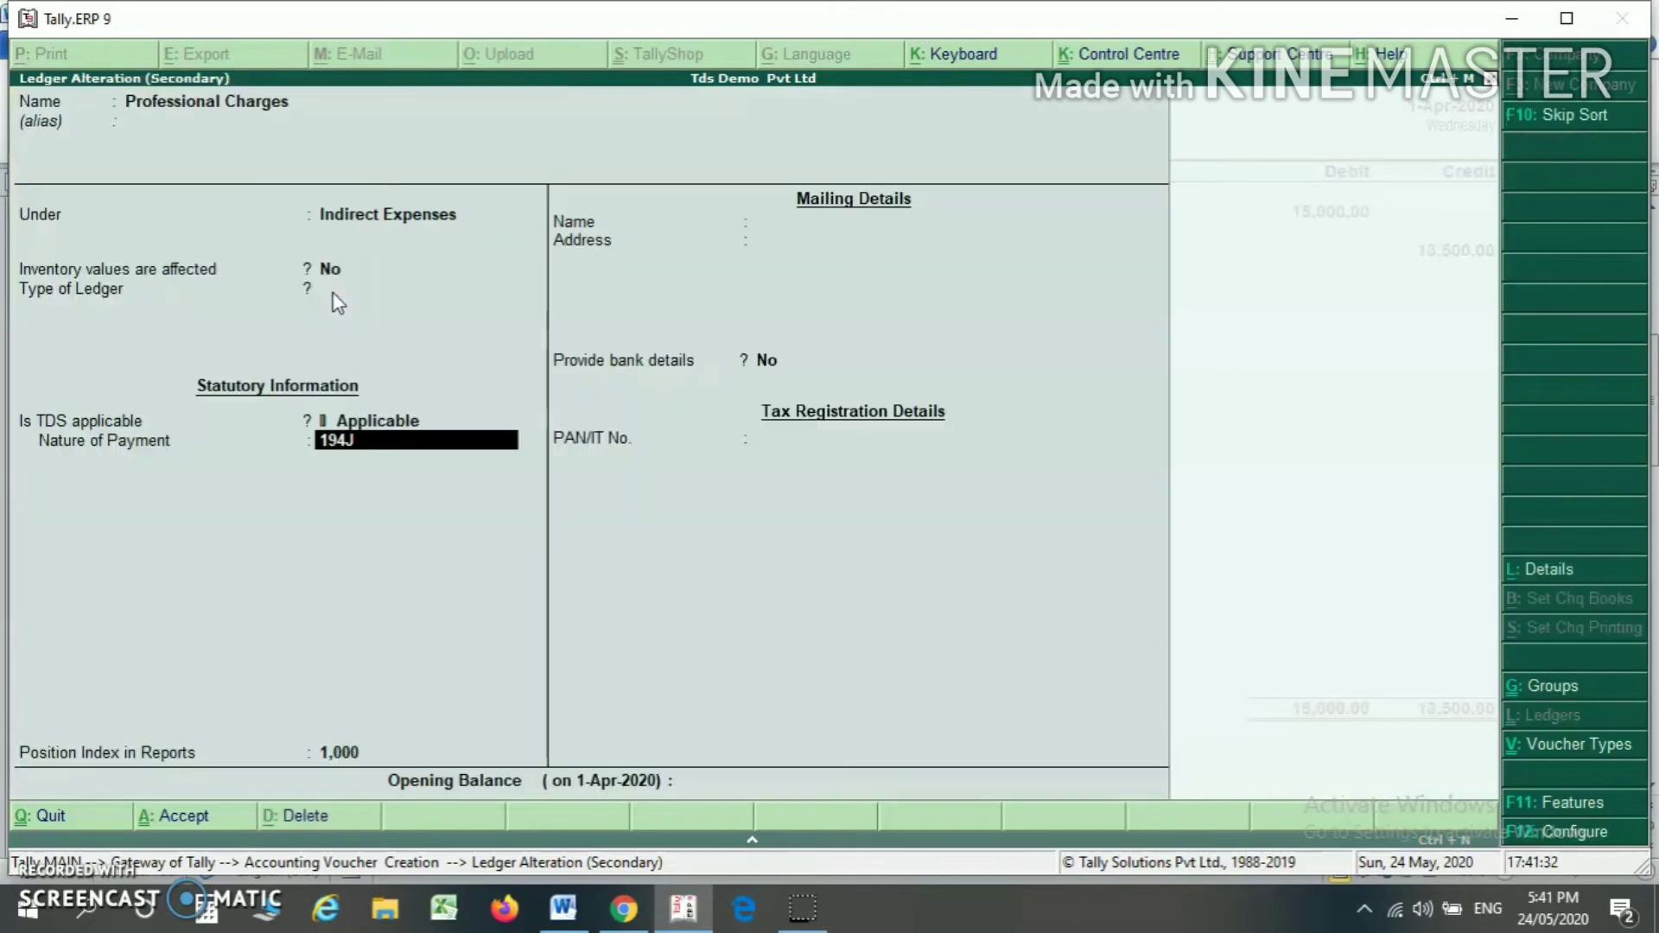
key(Escape)
key(Return)
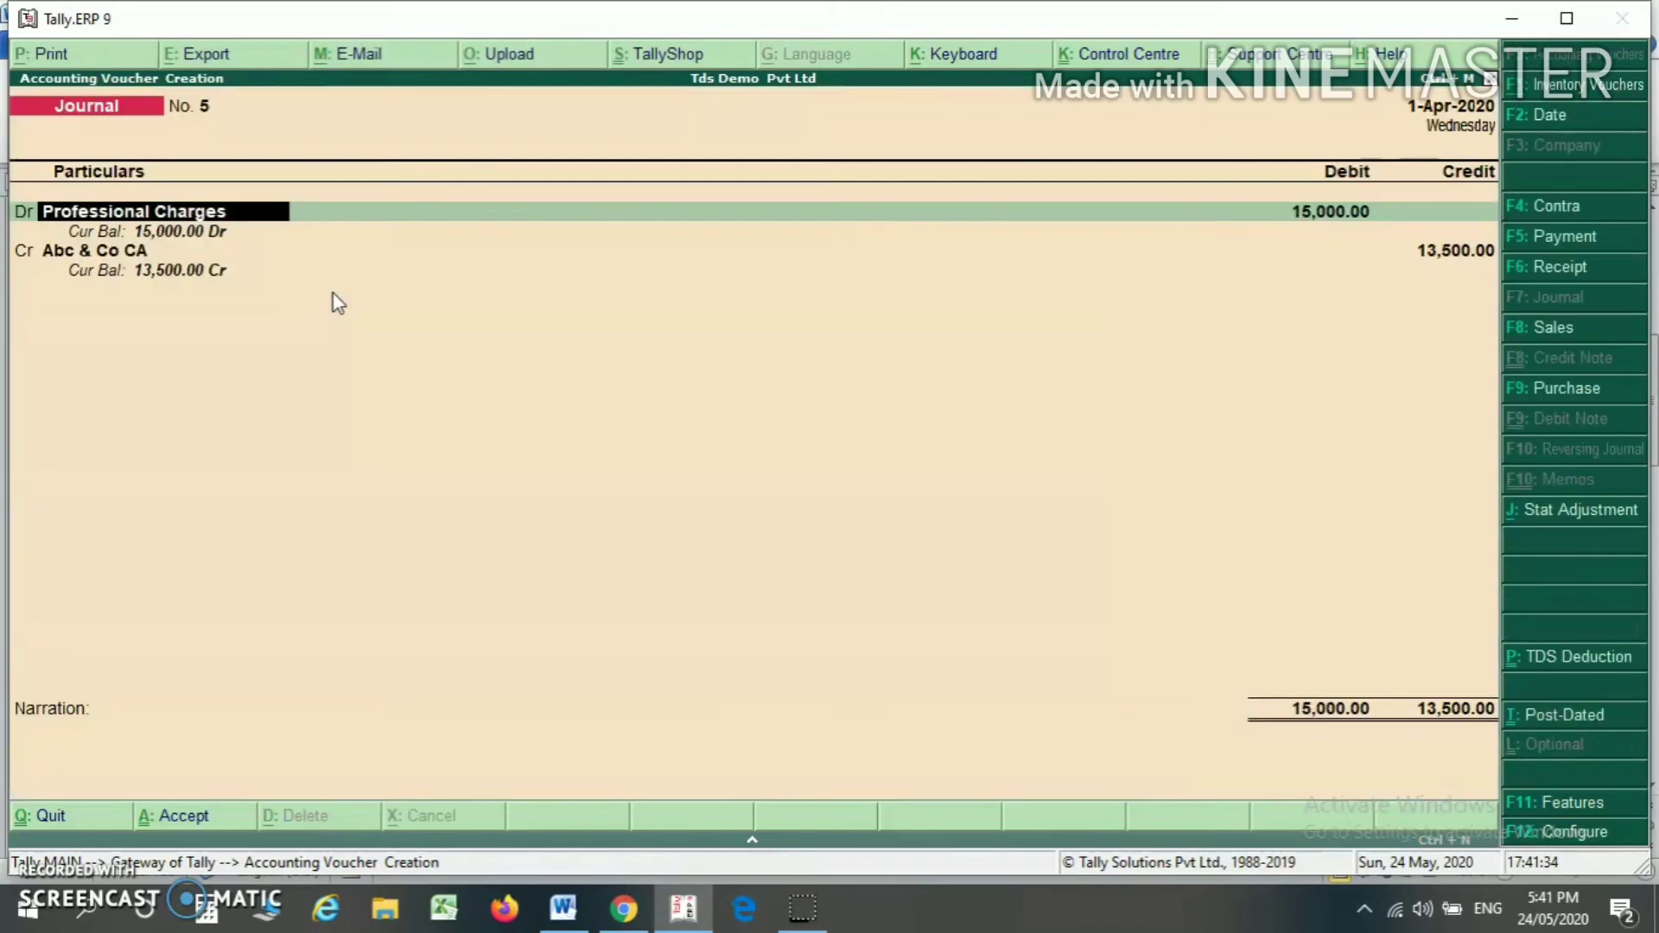
Complete journal voucher 5 by crediting TDS on 194J with 1,500 and save it.
key(Return)
key(Return)
key(Return)
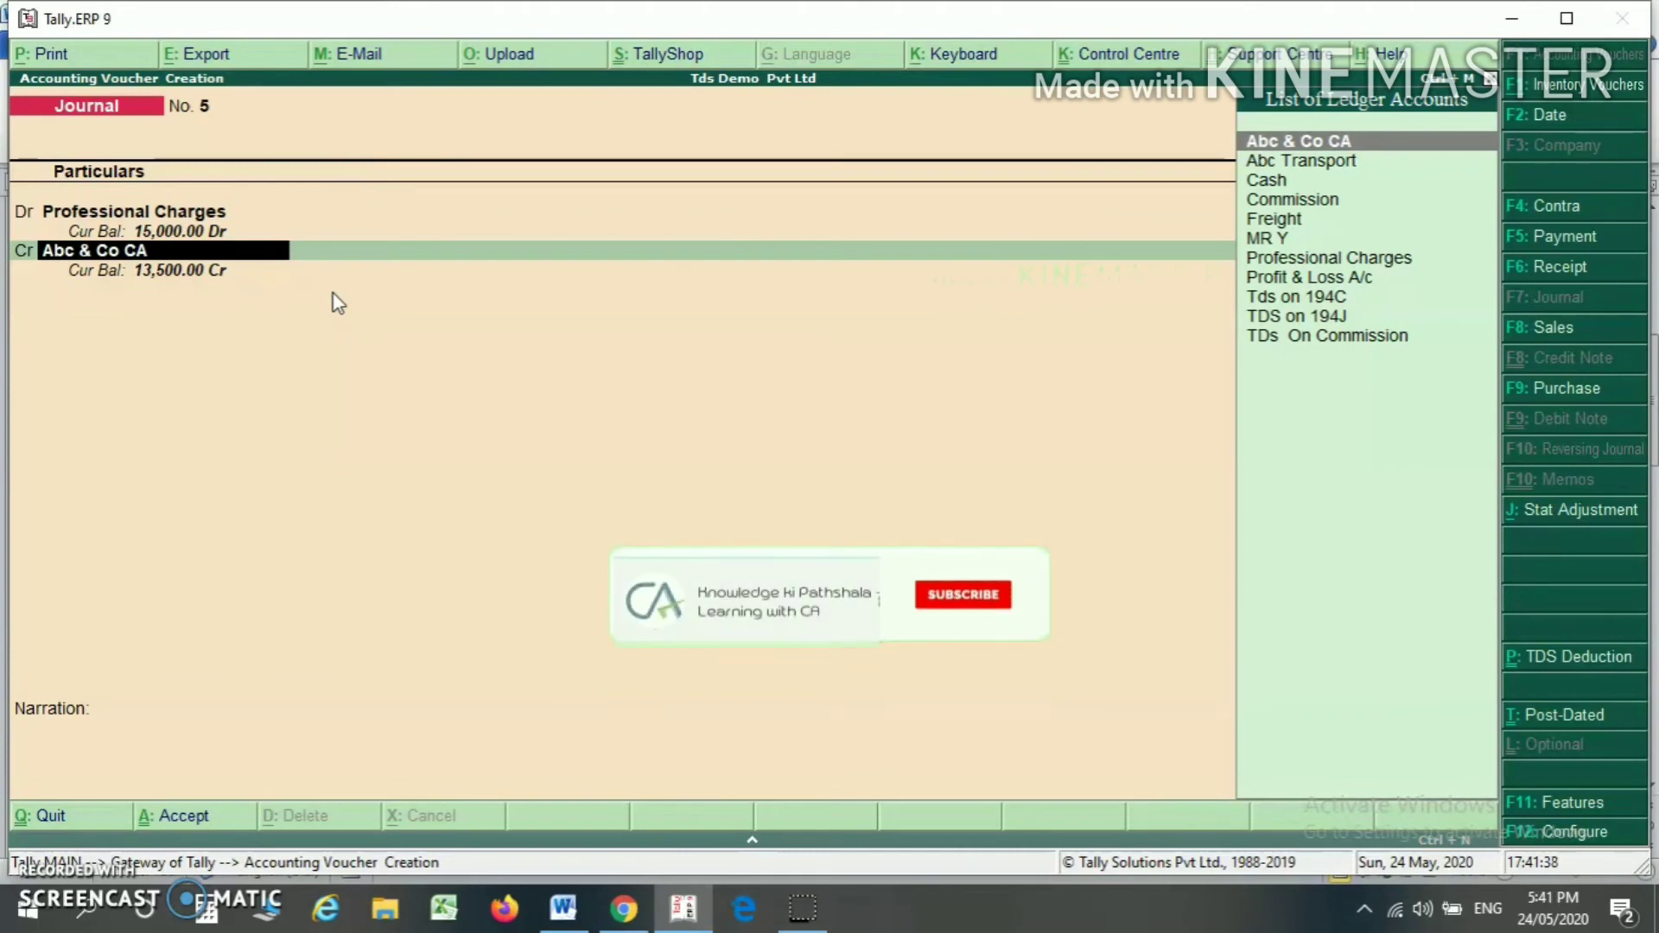
key(Return)
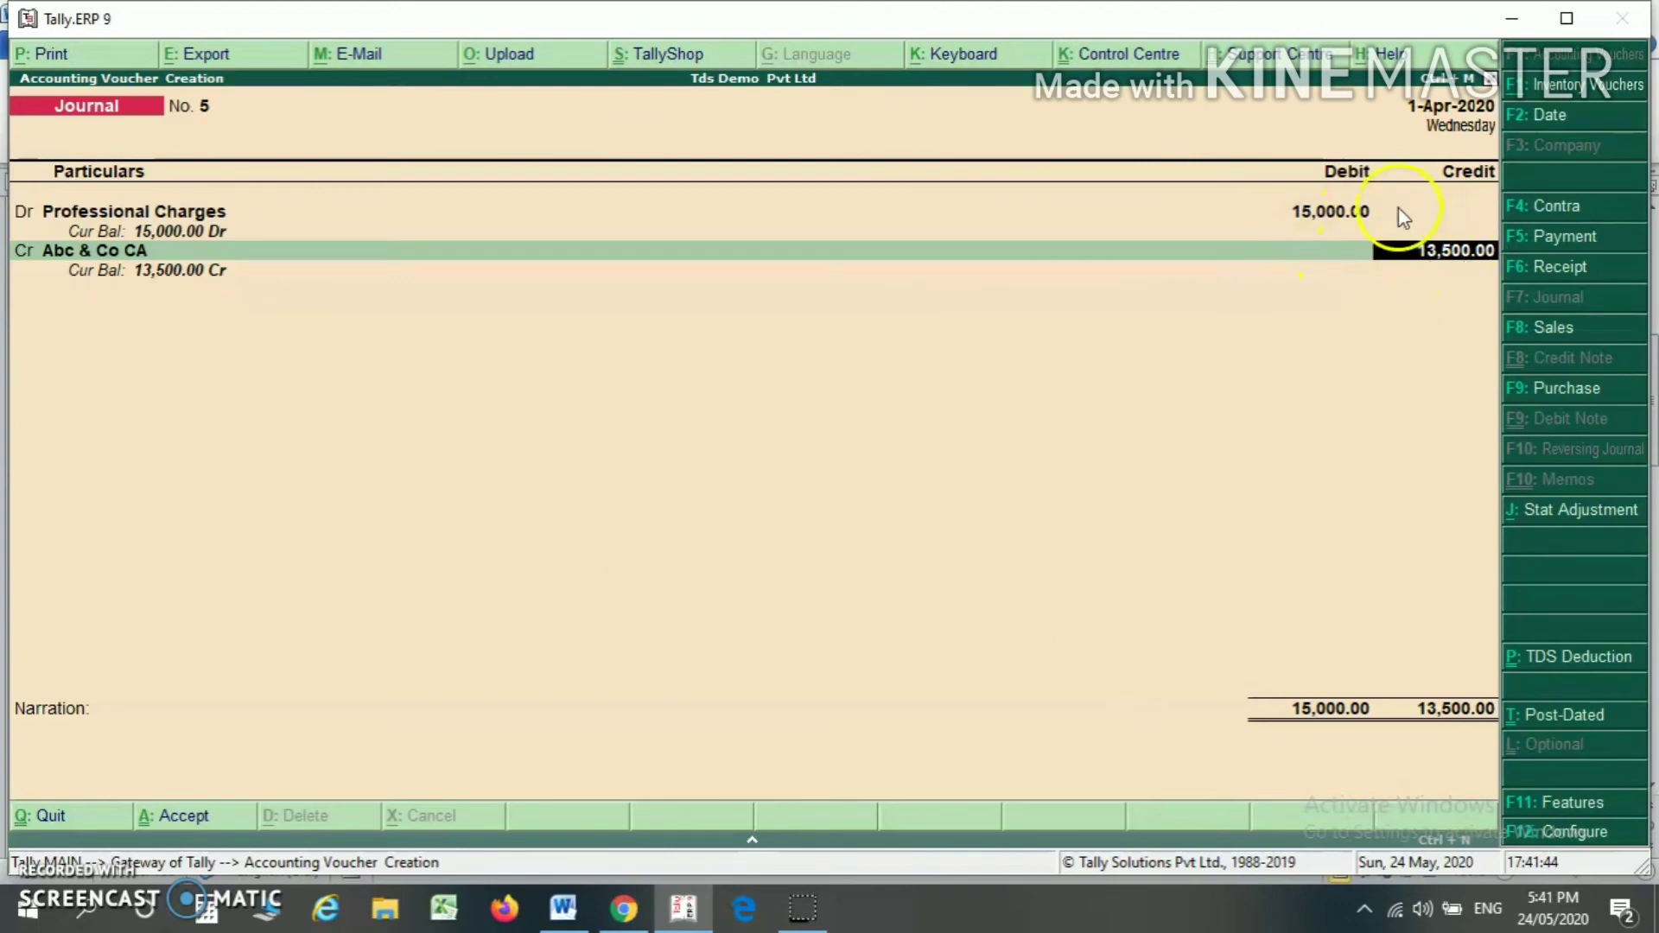
key(Return)
key(Return)
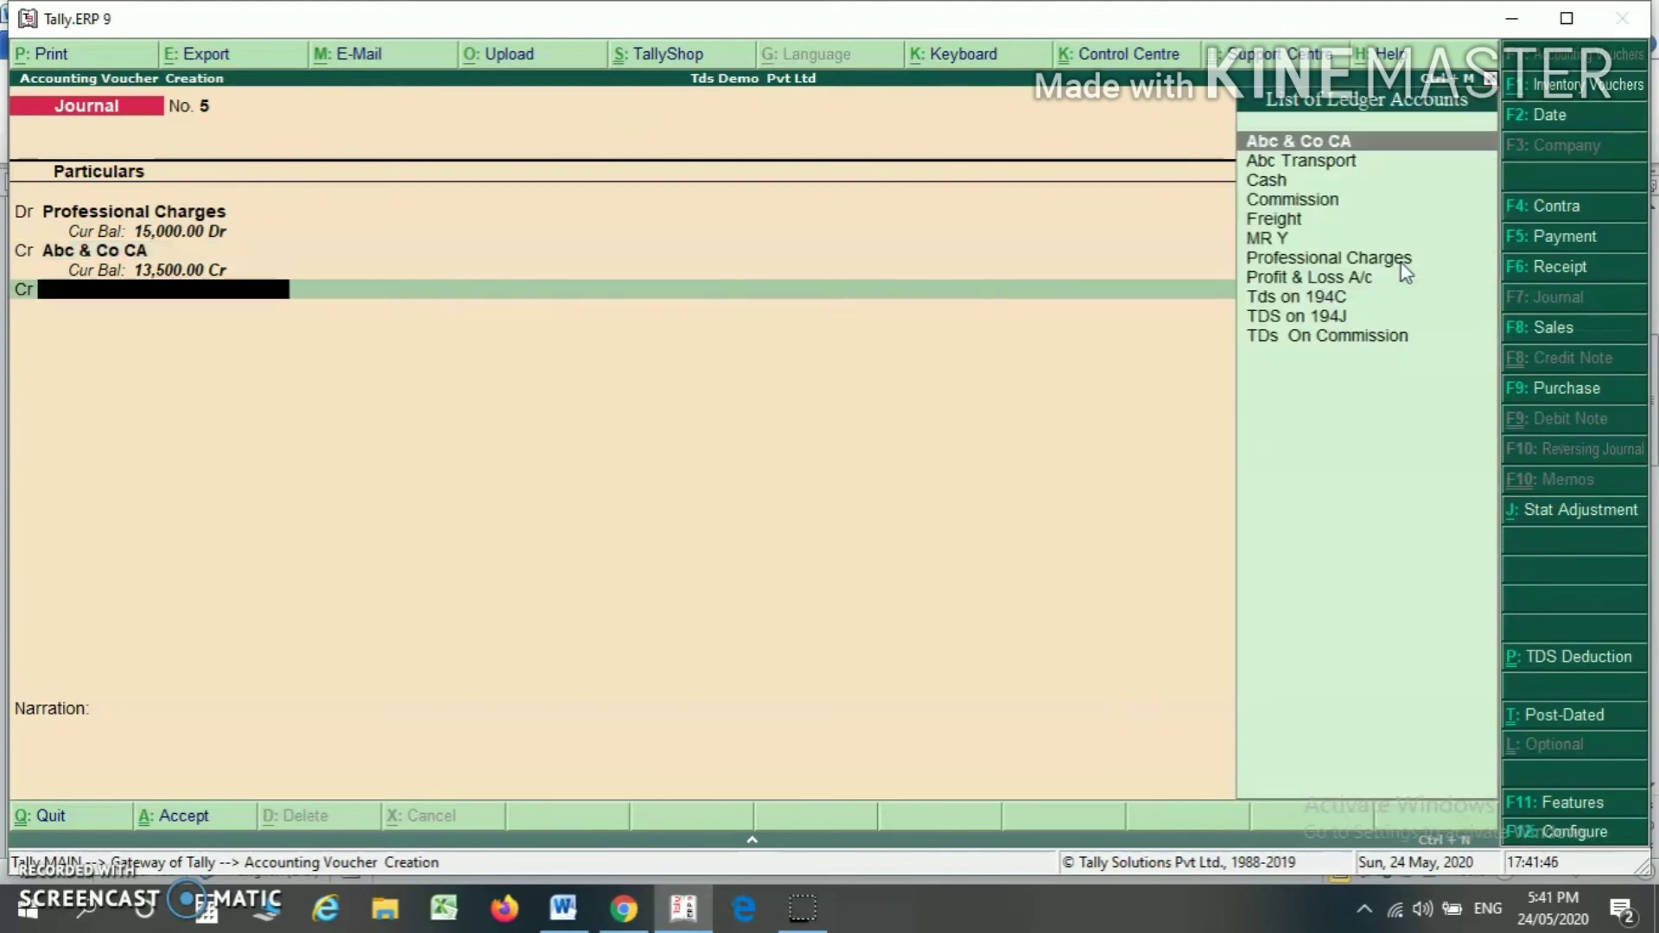
text(Tds)
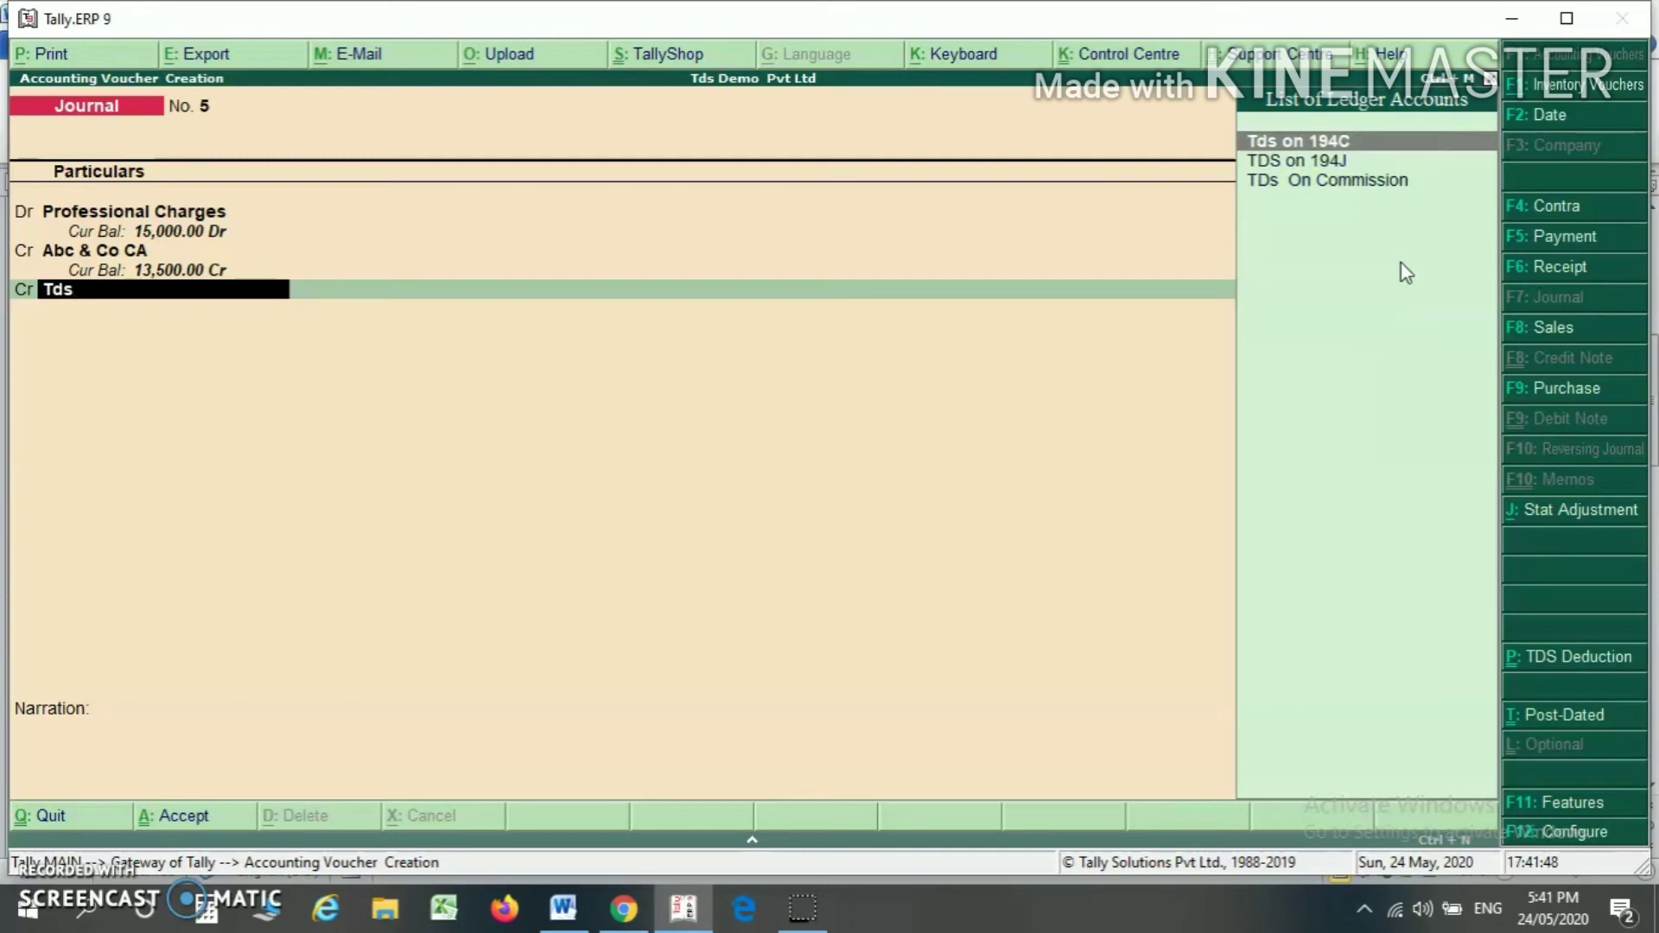
key(Down)
key(Return)
key(Return)
key(Return)
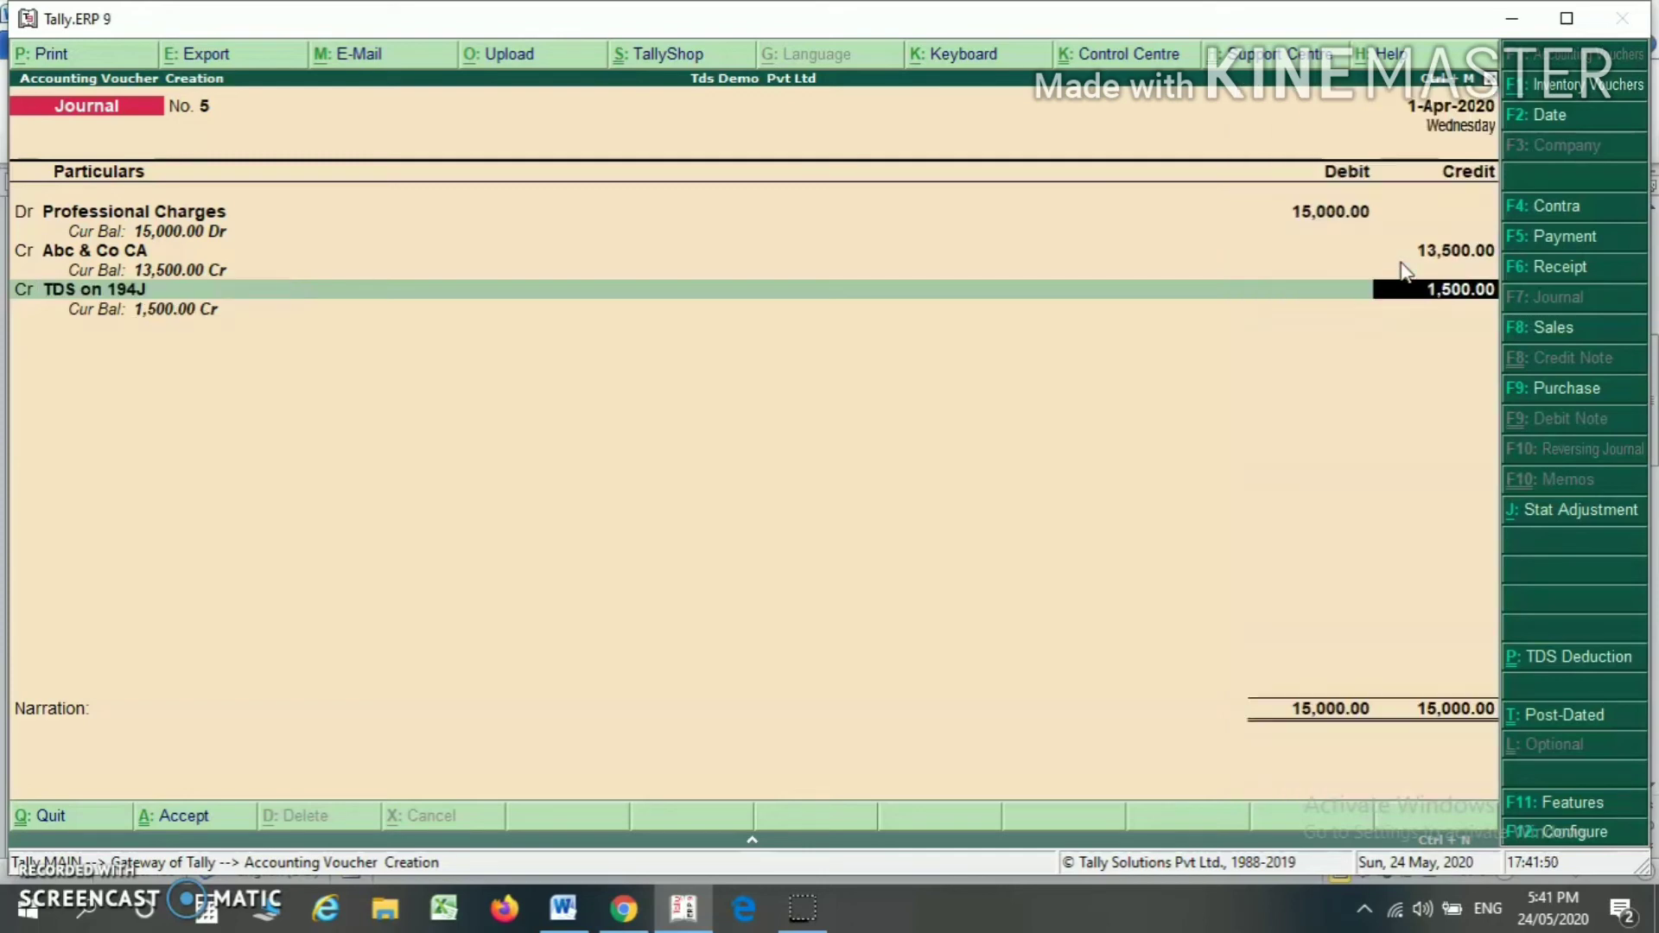
key(Return)
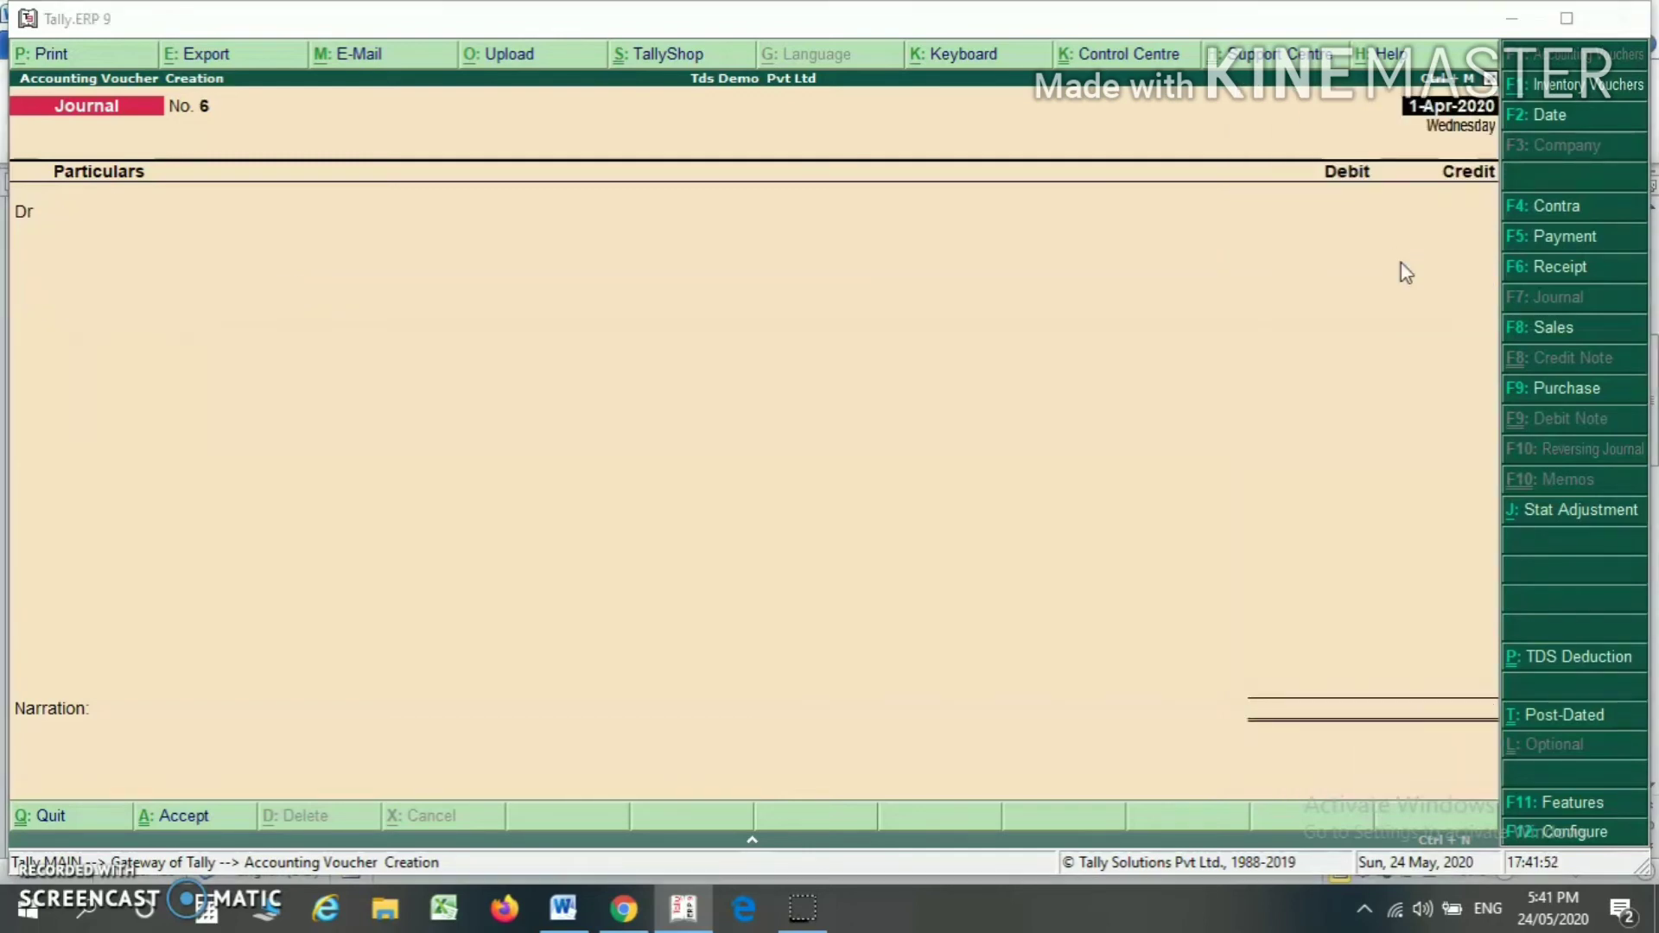
Switch to the Word document, read the fifth transaction about the professional fees bill from abc & co, and return to Tally.
key(alt+Tab)
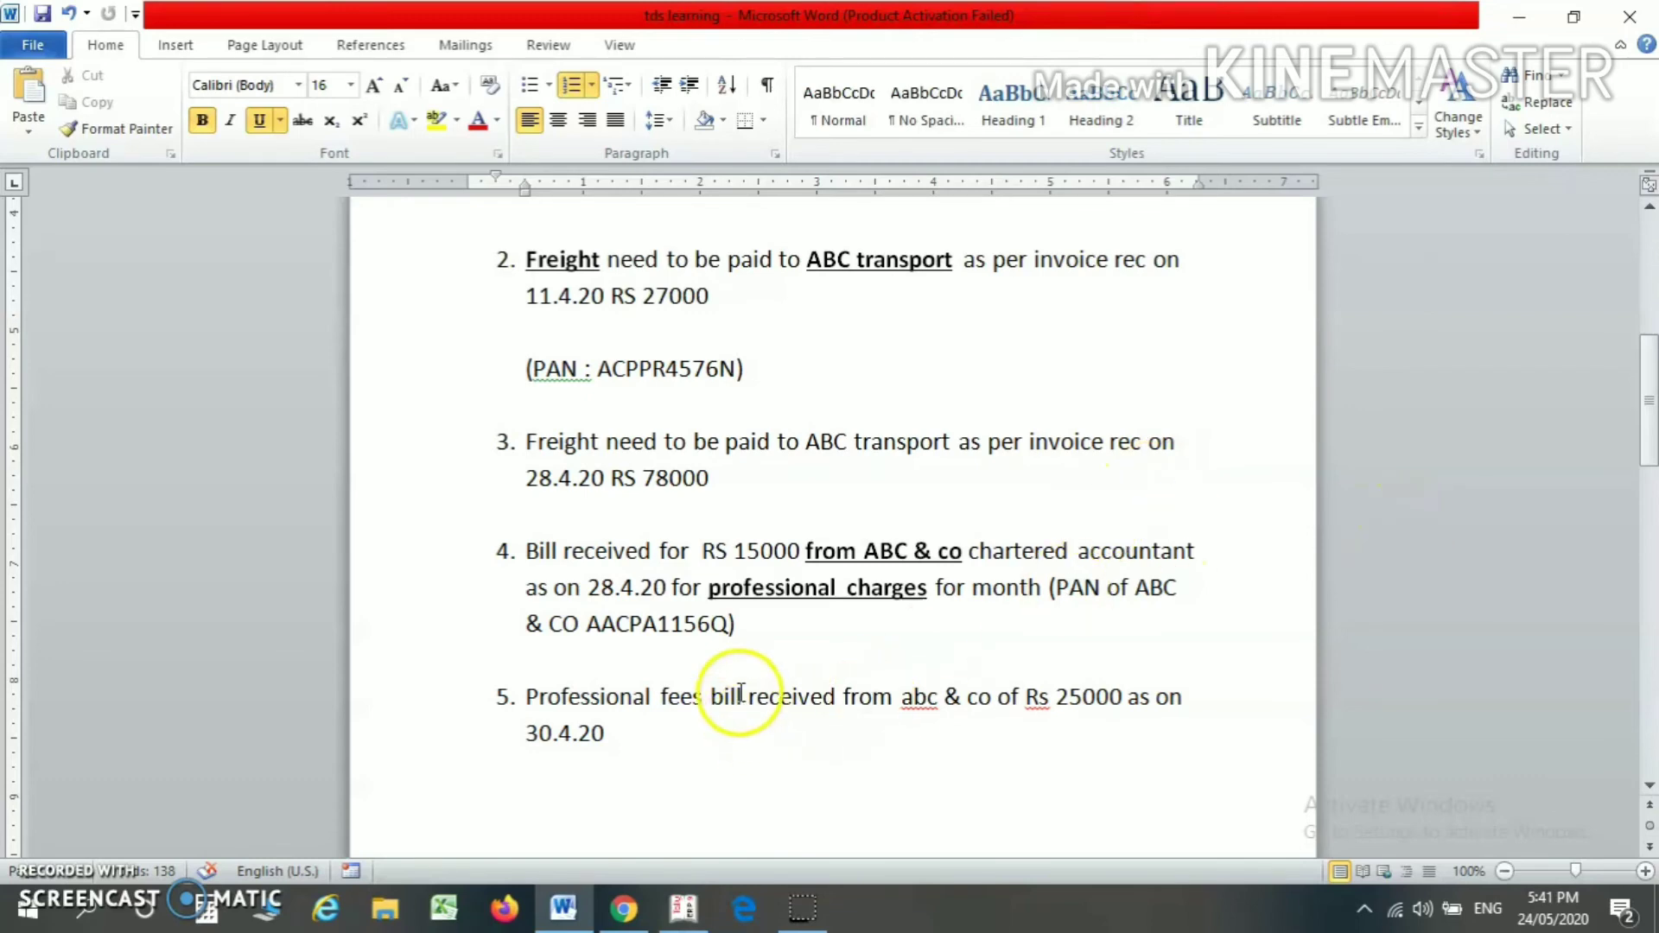
drag(712, 697, 901, 696)
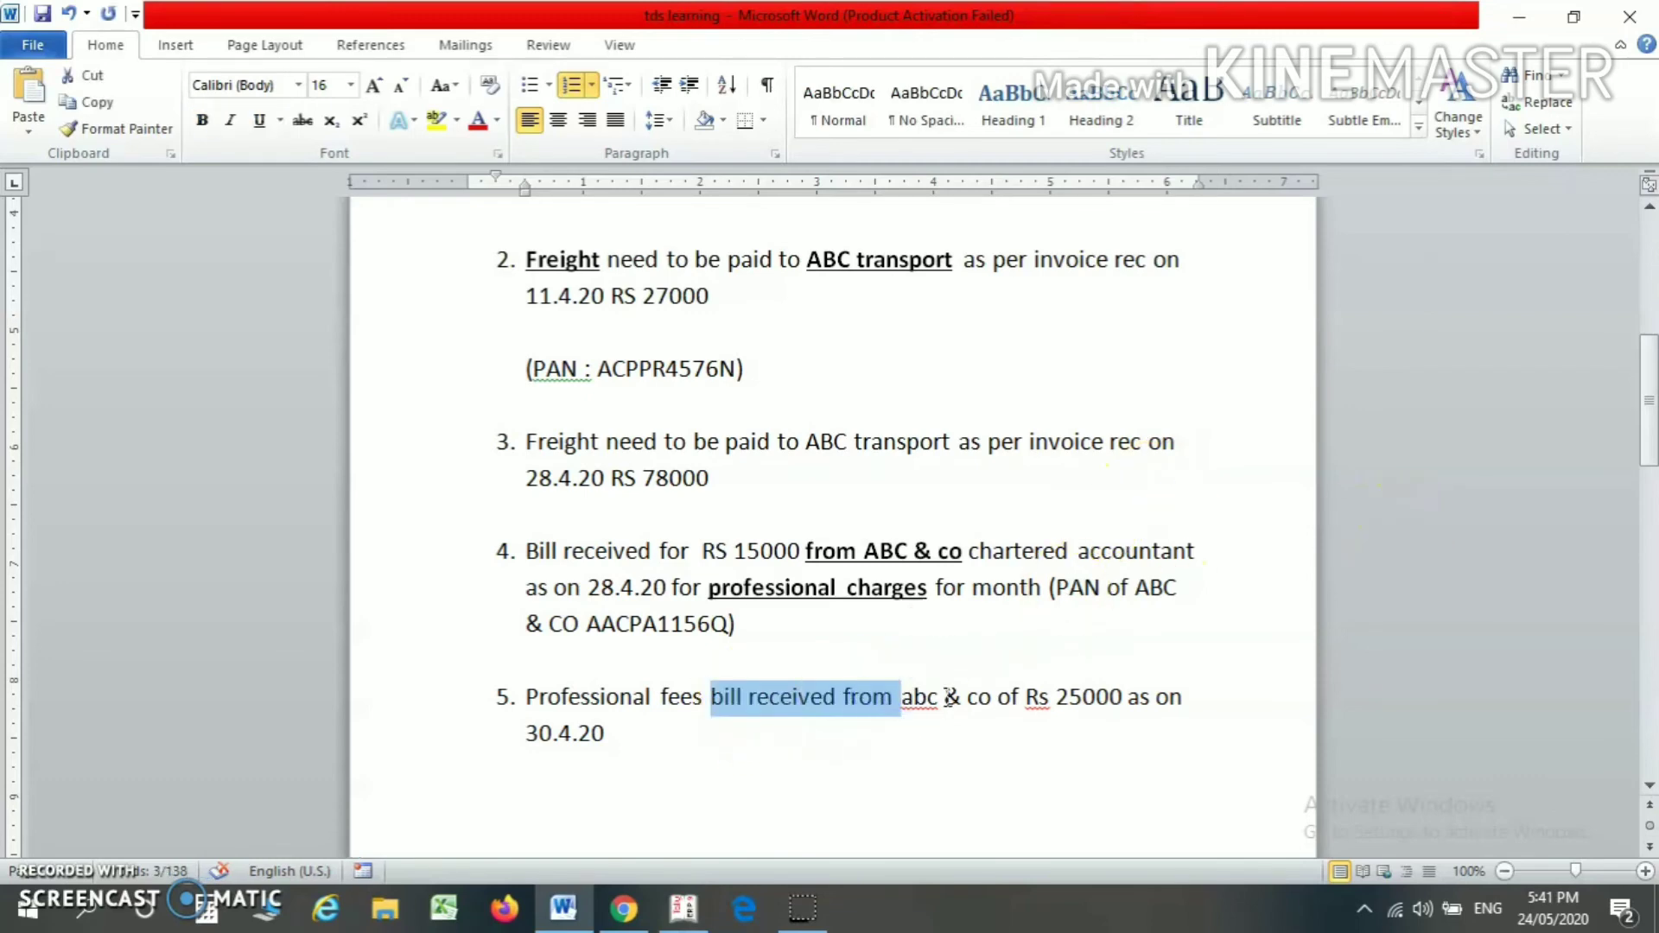
key(alt+Tab)
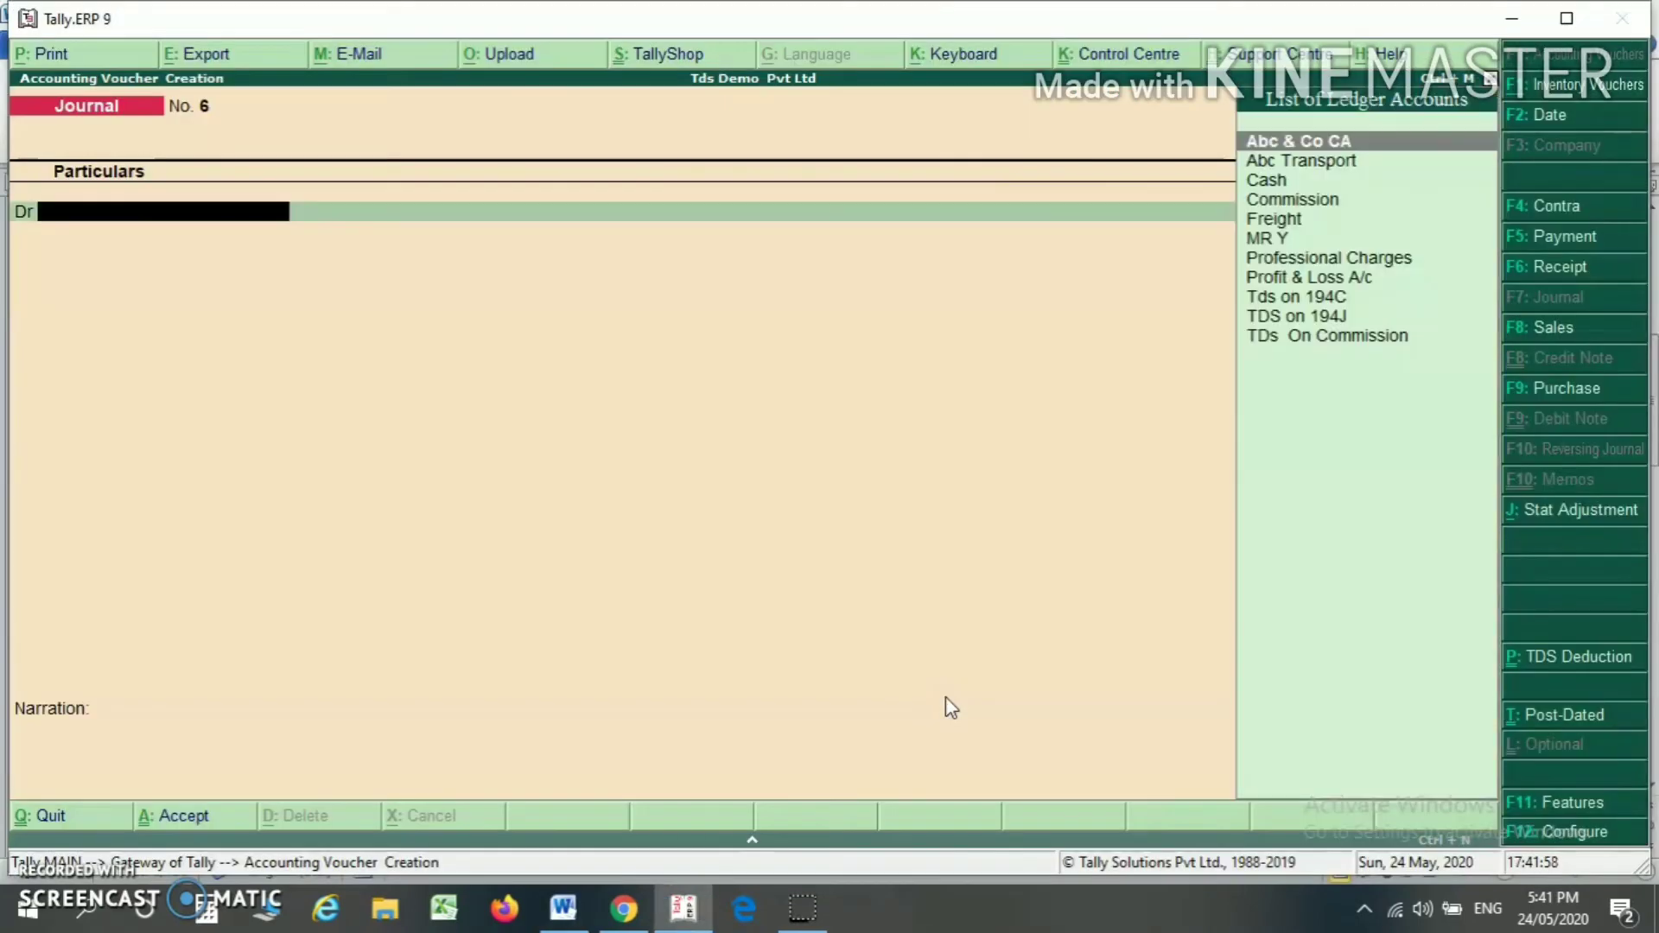
In journal voucher 6, debit Professional Charges with 25000 and credit Abc & Co CA with 22,500.
text(Prof)
key(Return)
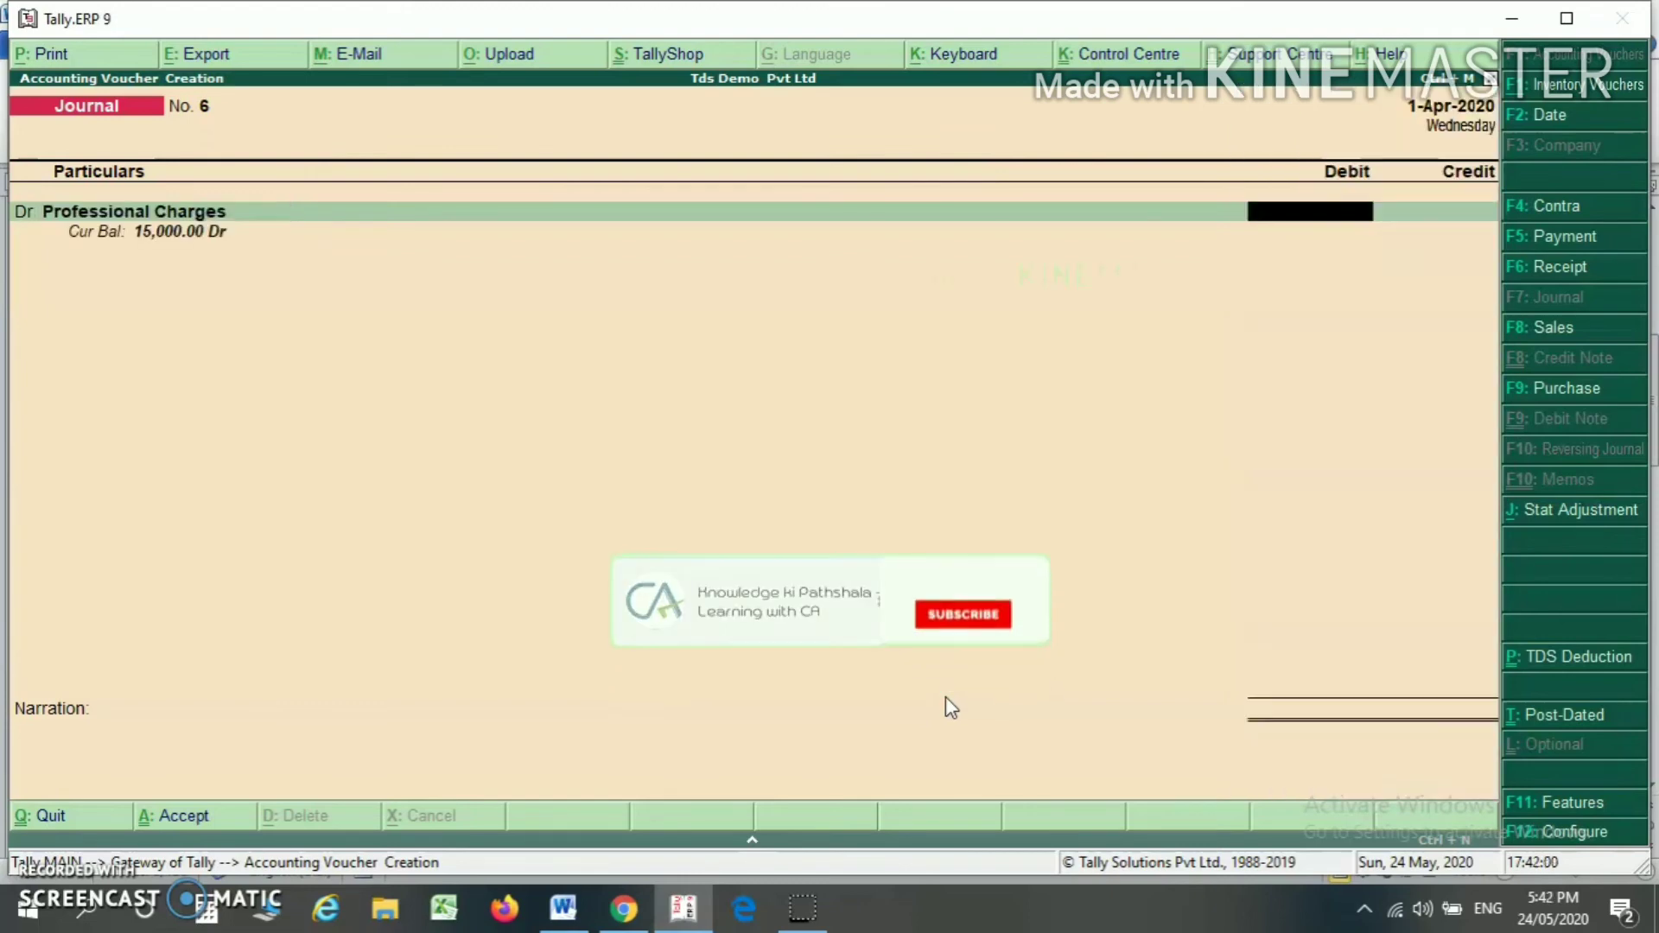
text(25000)
key(Return)
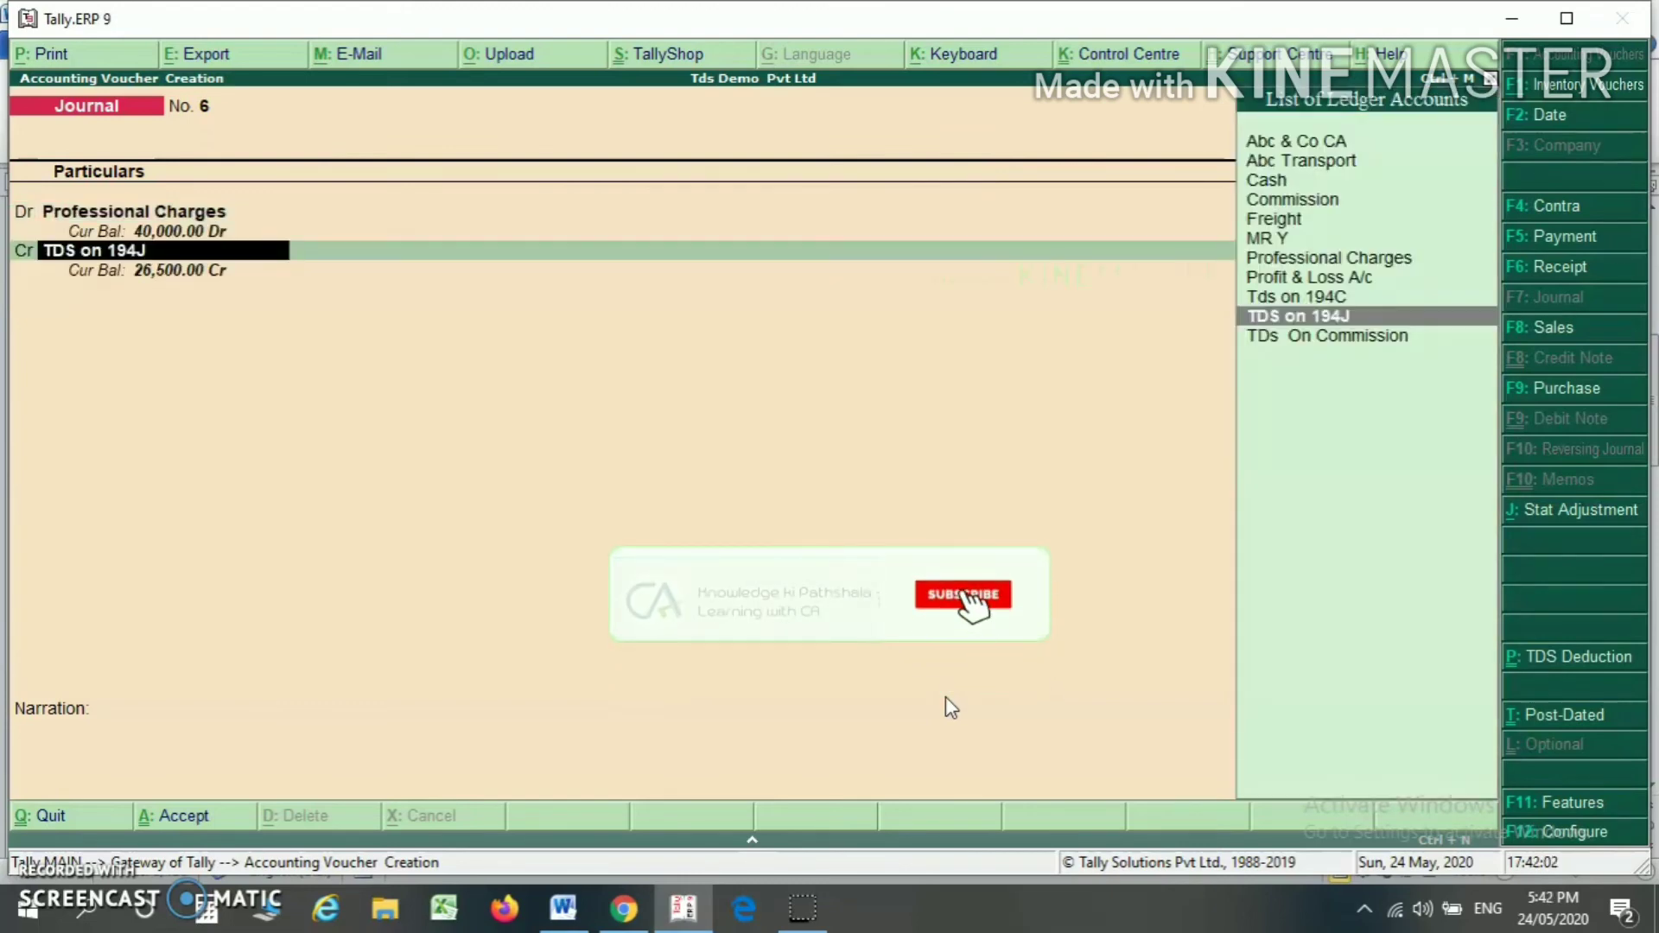
text(Abc)
key(Return)
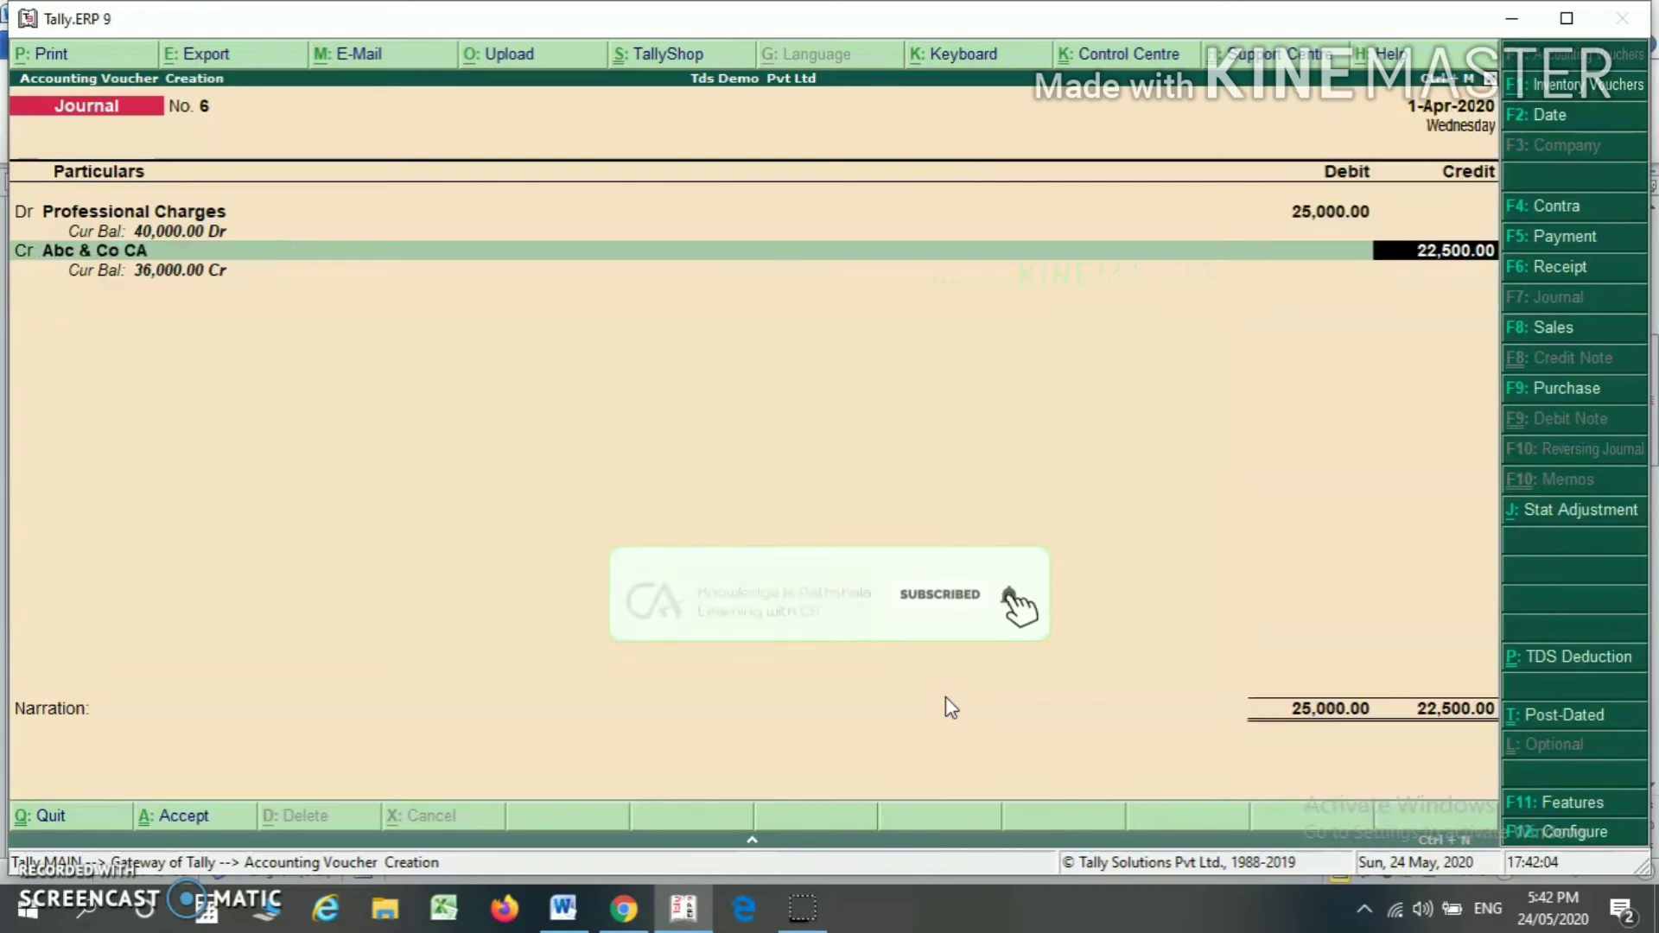
key(Return)
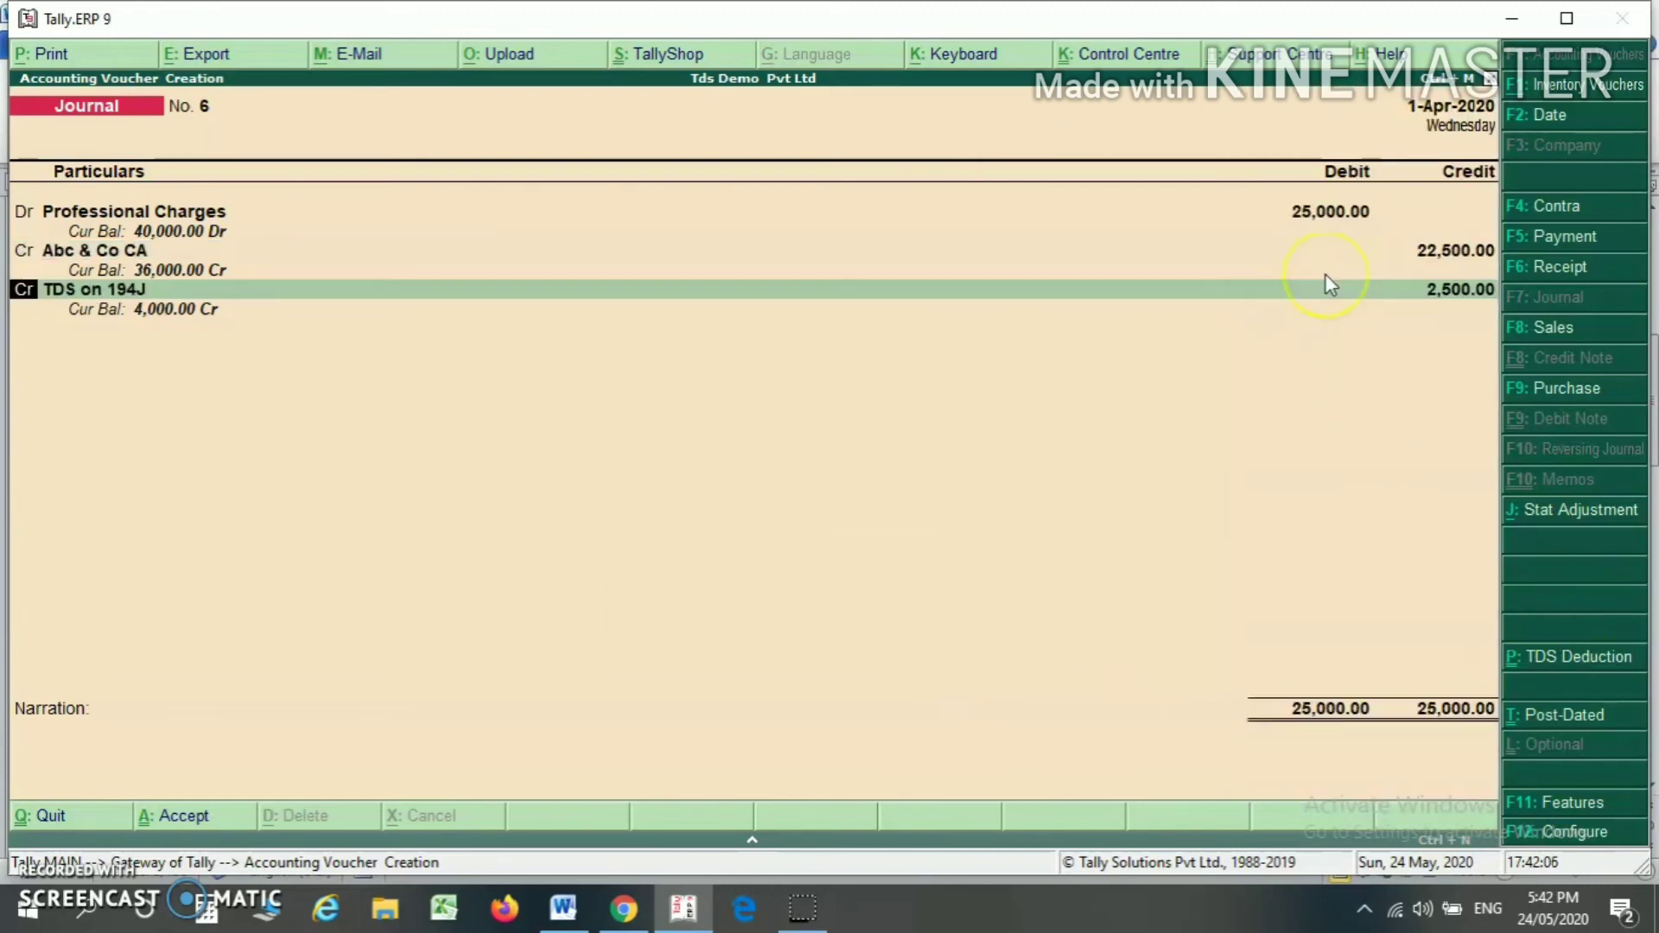
Credit TDS on 194J with 2,500, save journal voucher 6, and return to the Gateway of Tally.
key(Return)
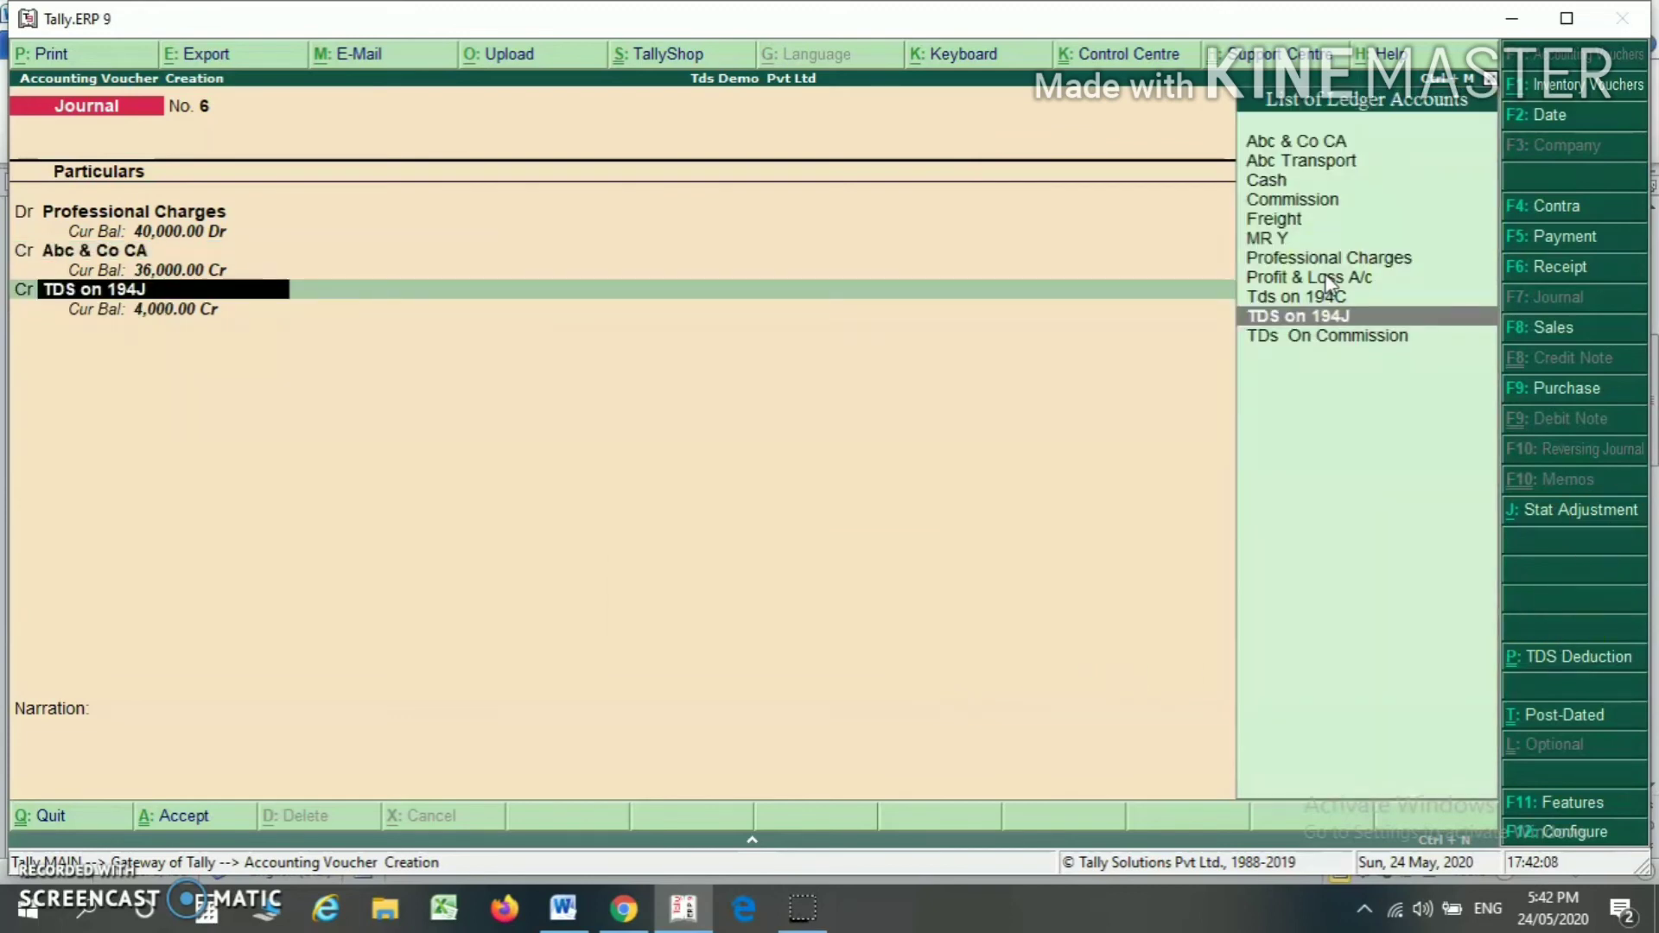
key(Return)
key(Return)
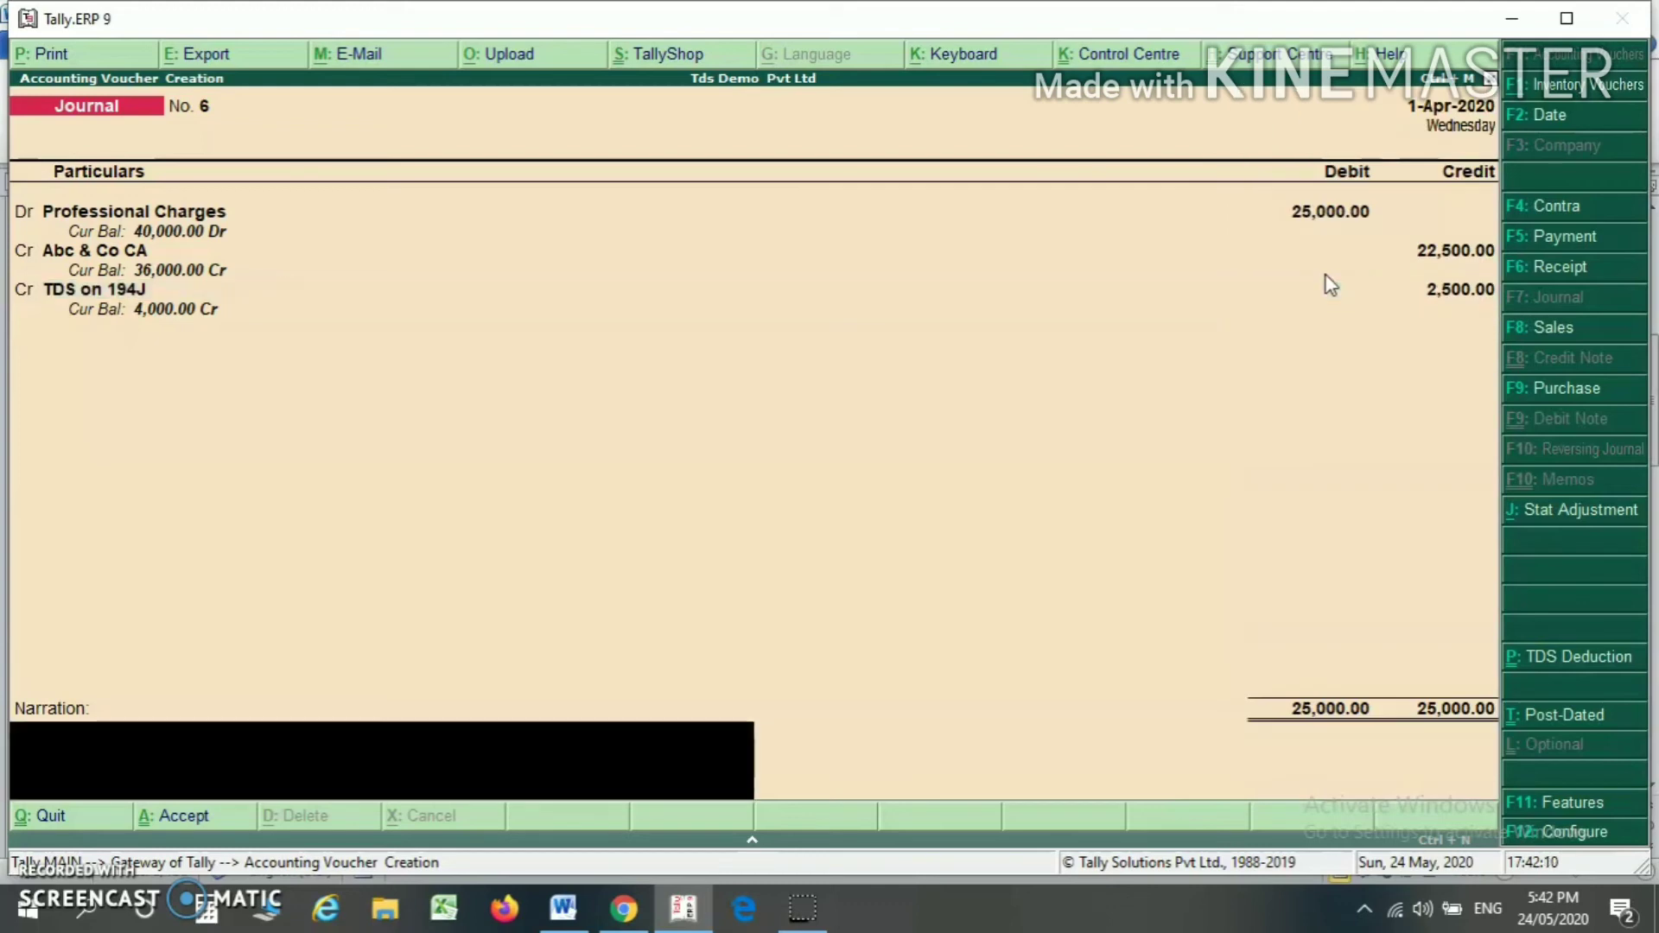
key(Return)
key(Return)
key(Escape)
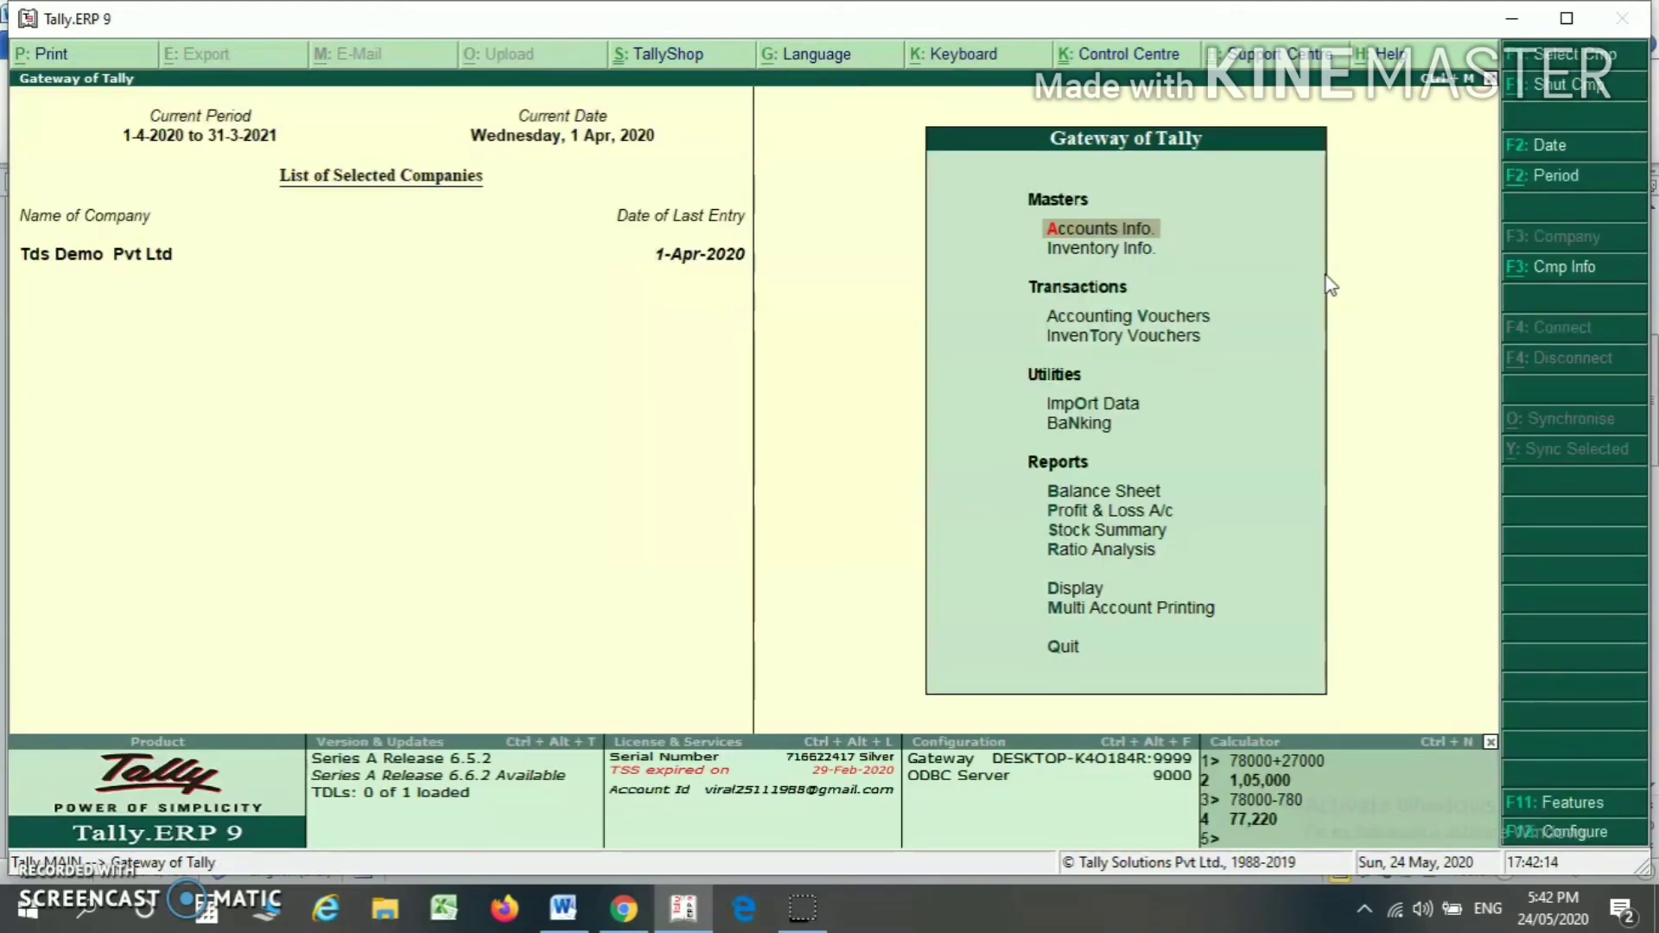
Open the TDS Outstandings statutory report, examine the pending TDS for each nature of payment, and close the report.
click(1071, 589)
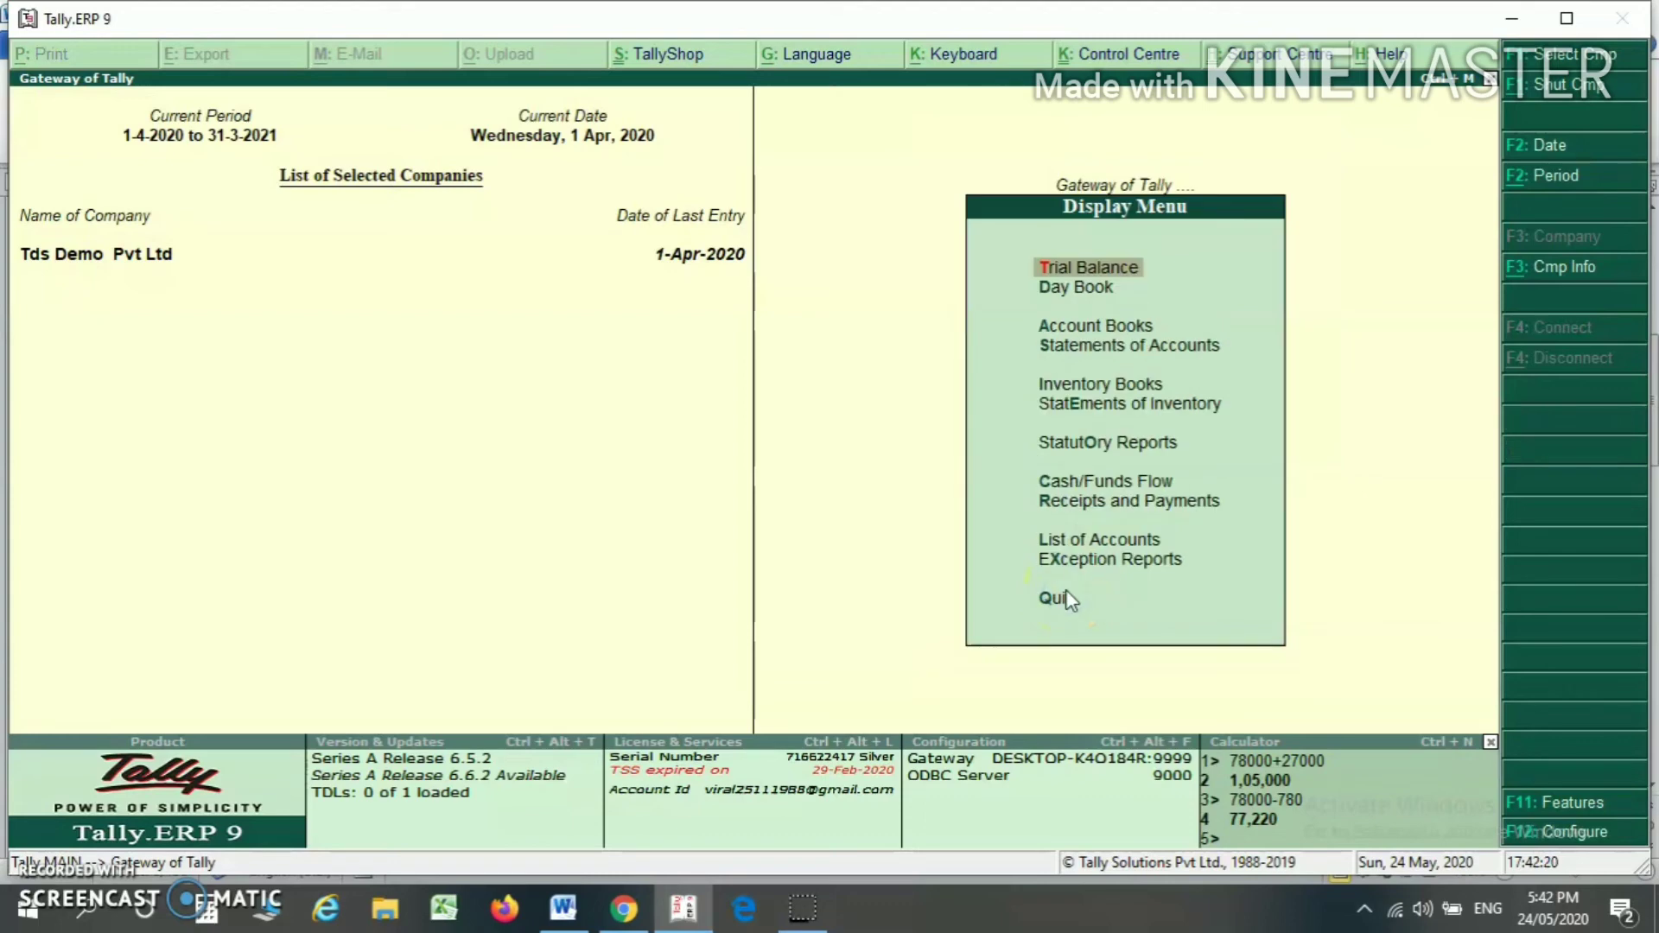
click(1068, 448)
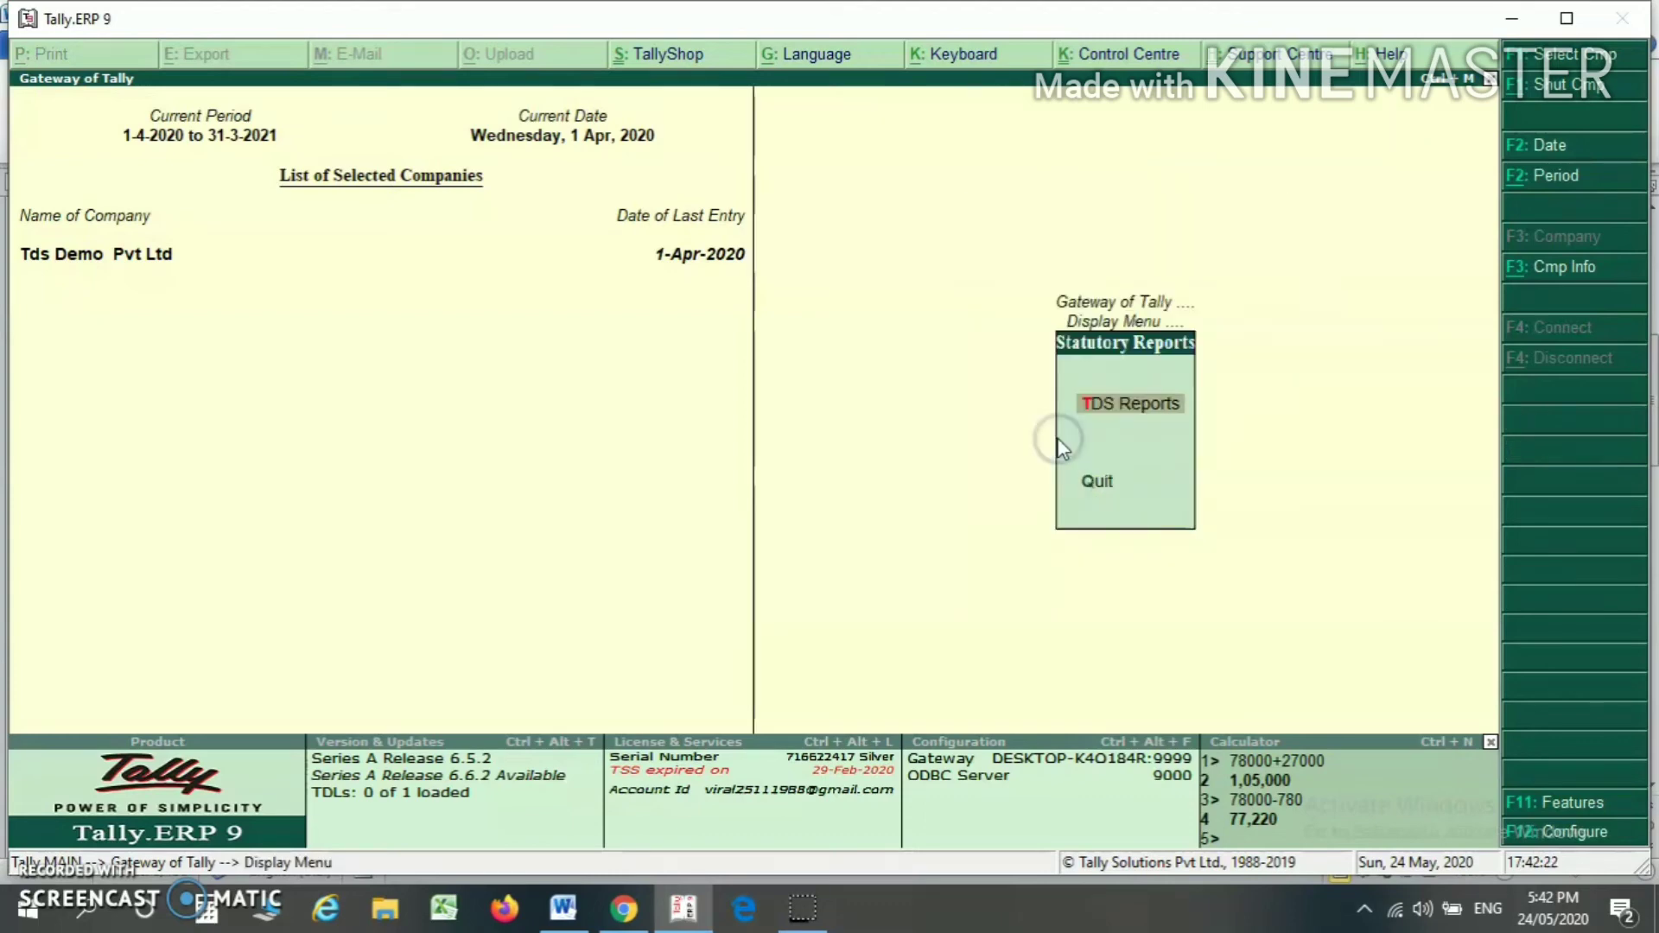
key(Up)
key(Return)
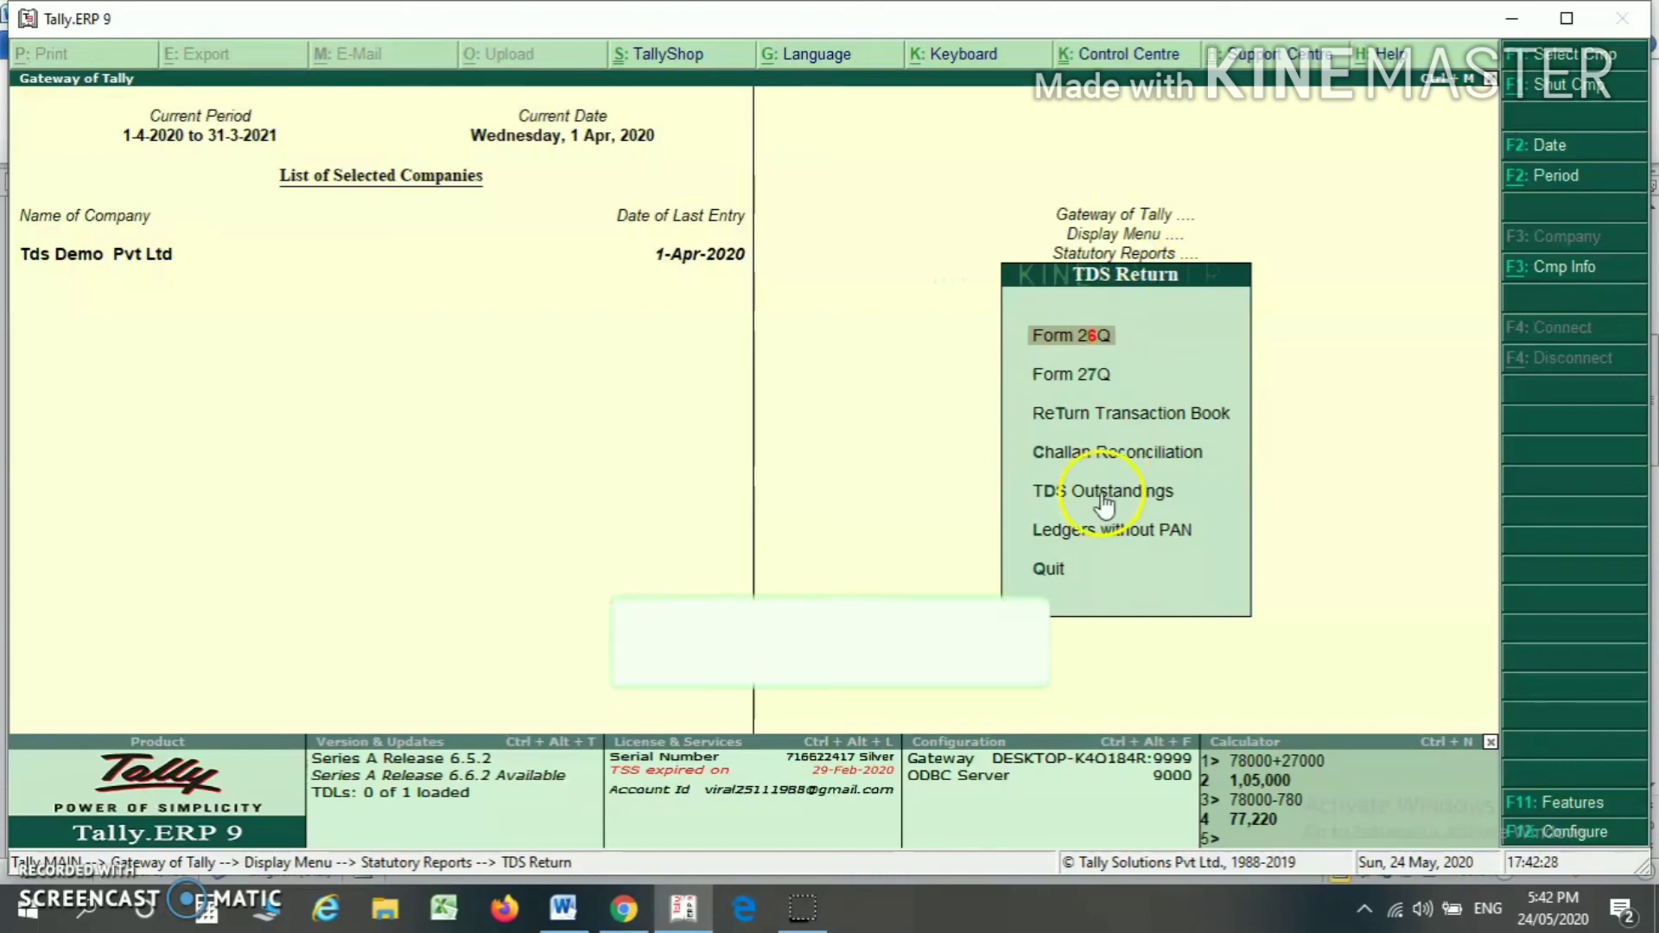
click(1112, 493)
key(Down)
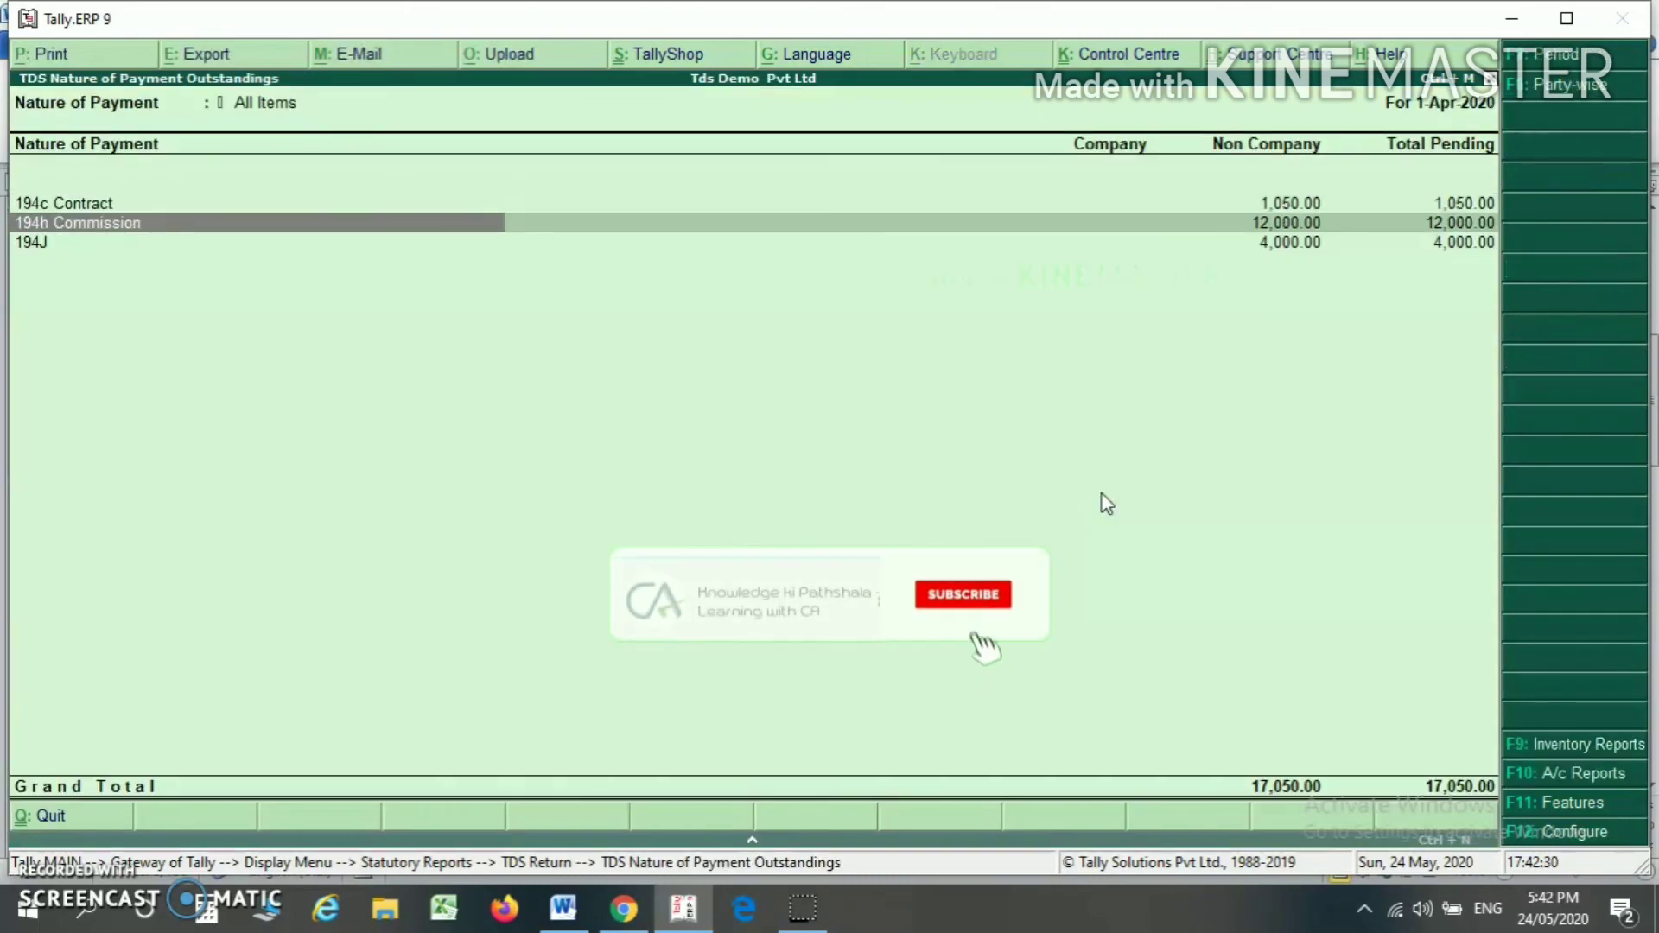
key(Down)
key(Up)
key(Up)
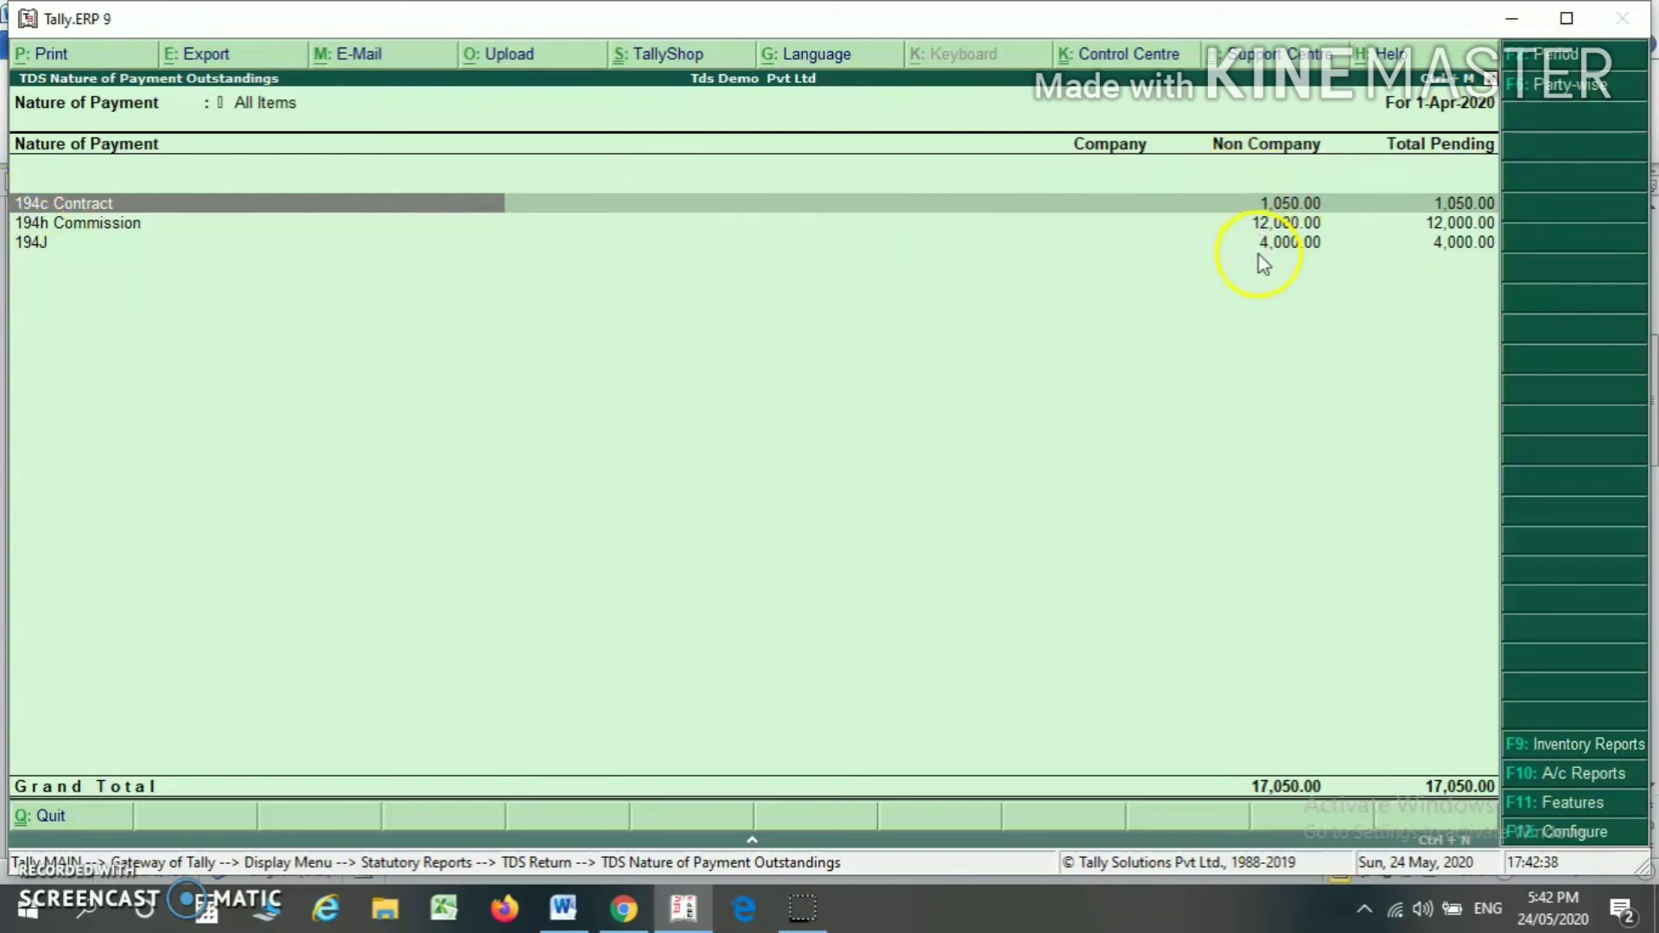
key(Escape)
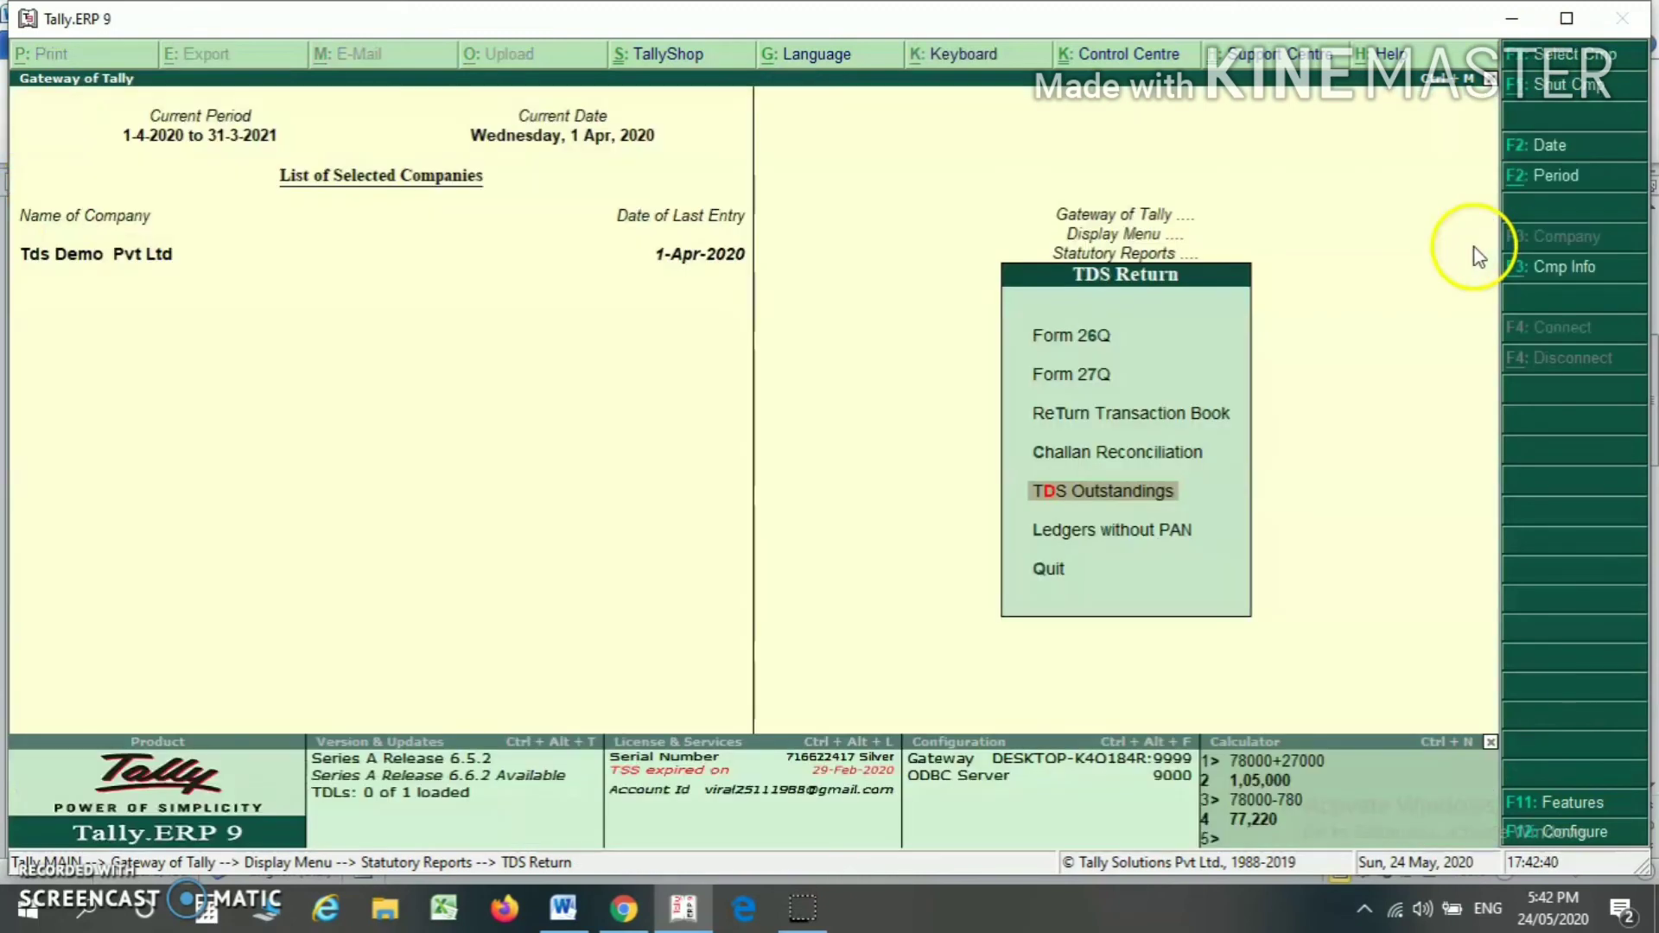
Open the Form 26Q report and examine its transaction statistics and the deductions at normal and higher rates.
key(Up)
key(Up)
key(Up)
key(Up)
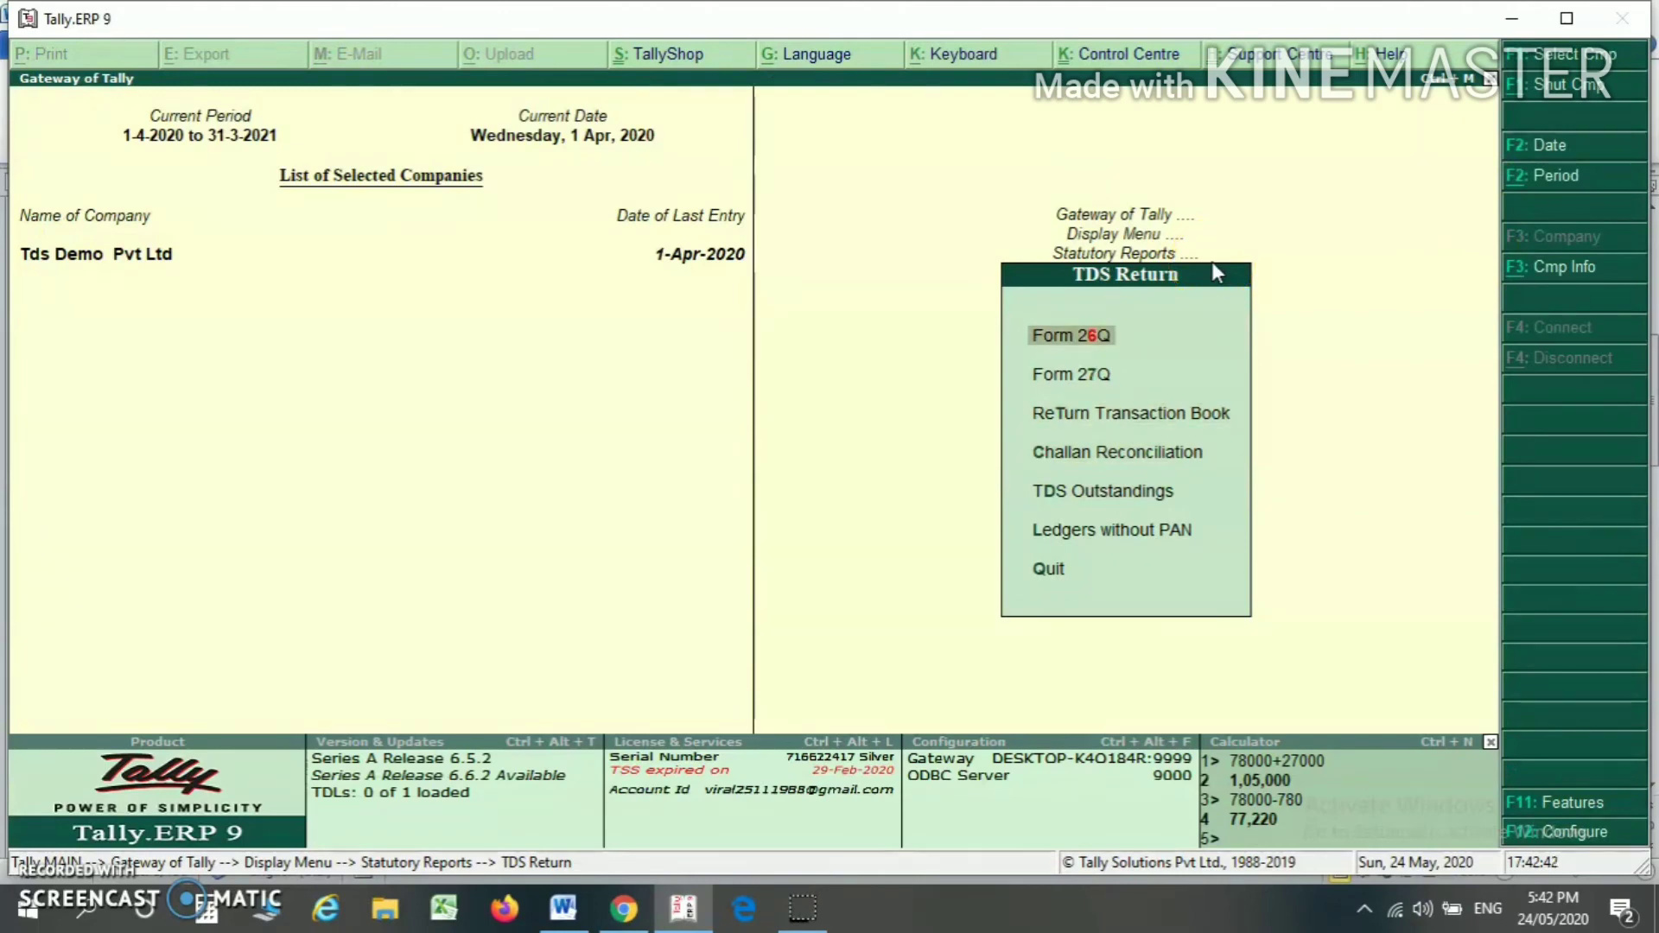
click(1102, 346)
key(Down)
key(Down)
key(Down)
key(Down)
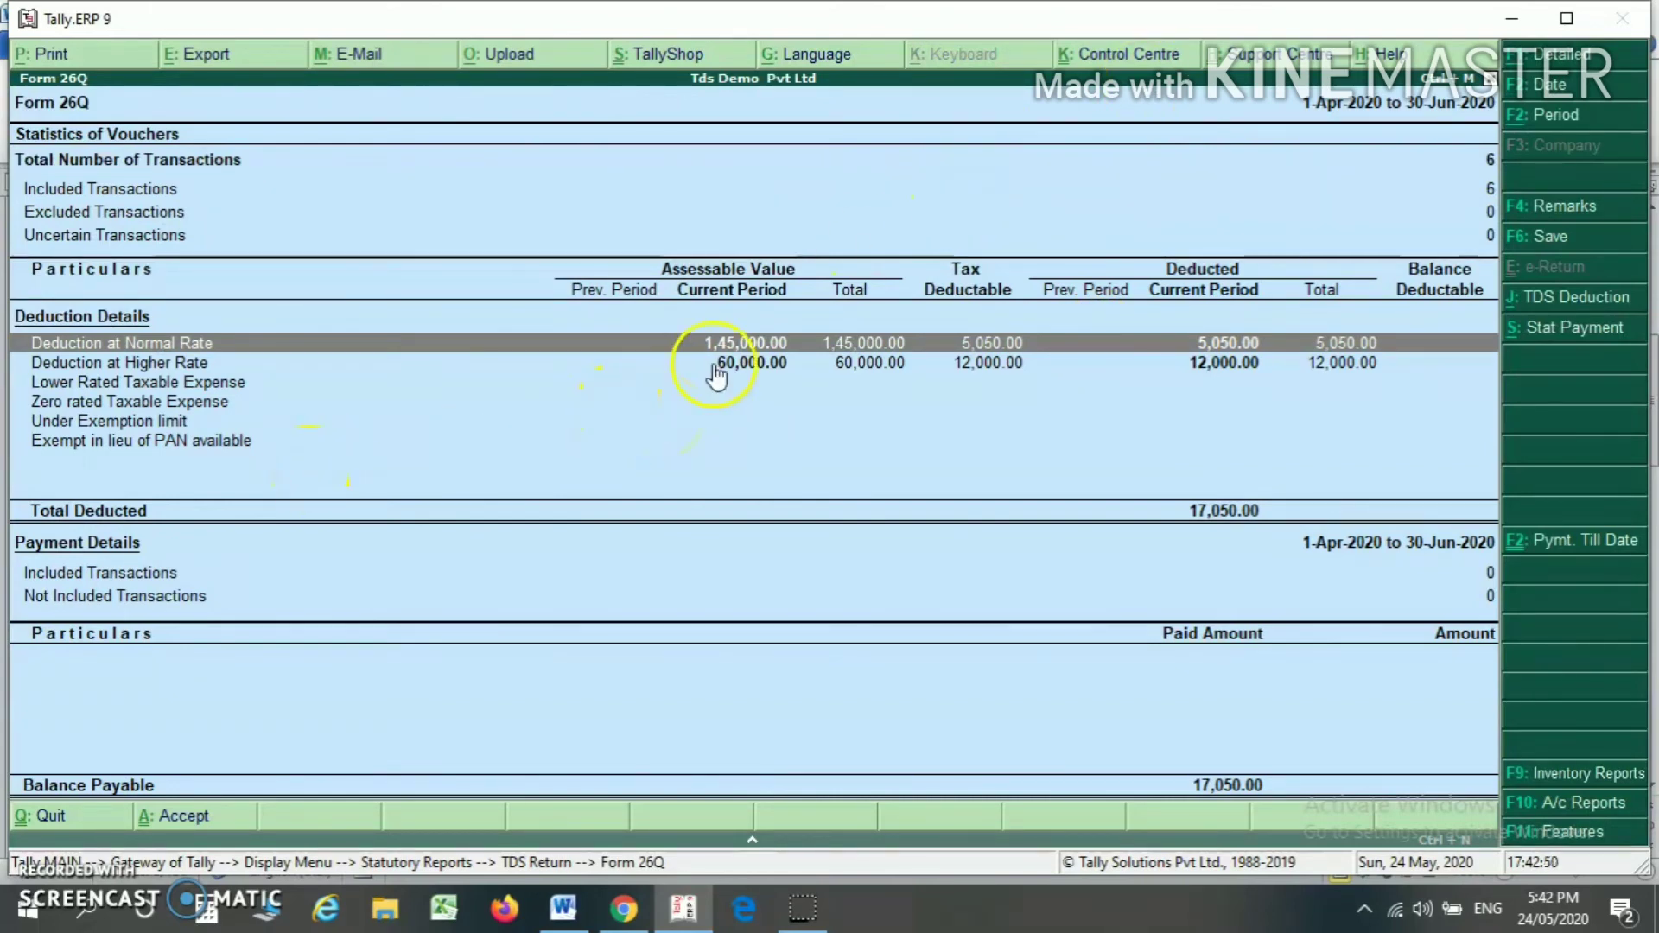
click(973, 350)
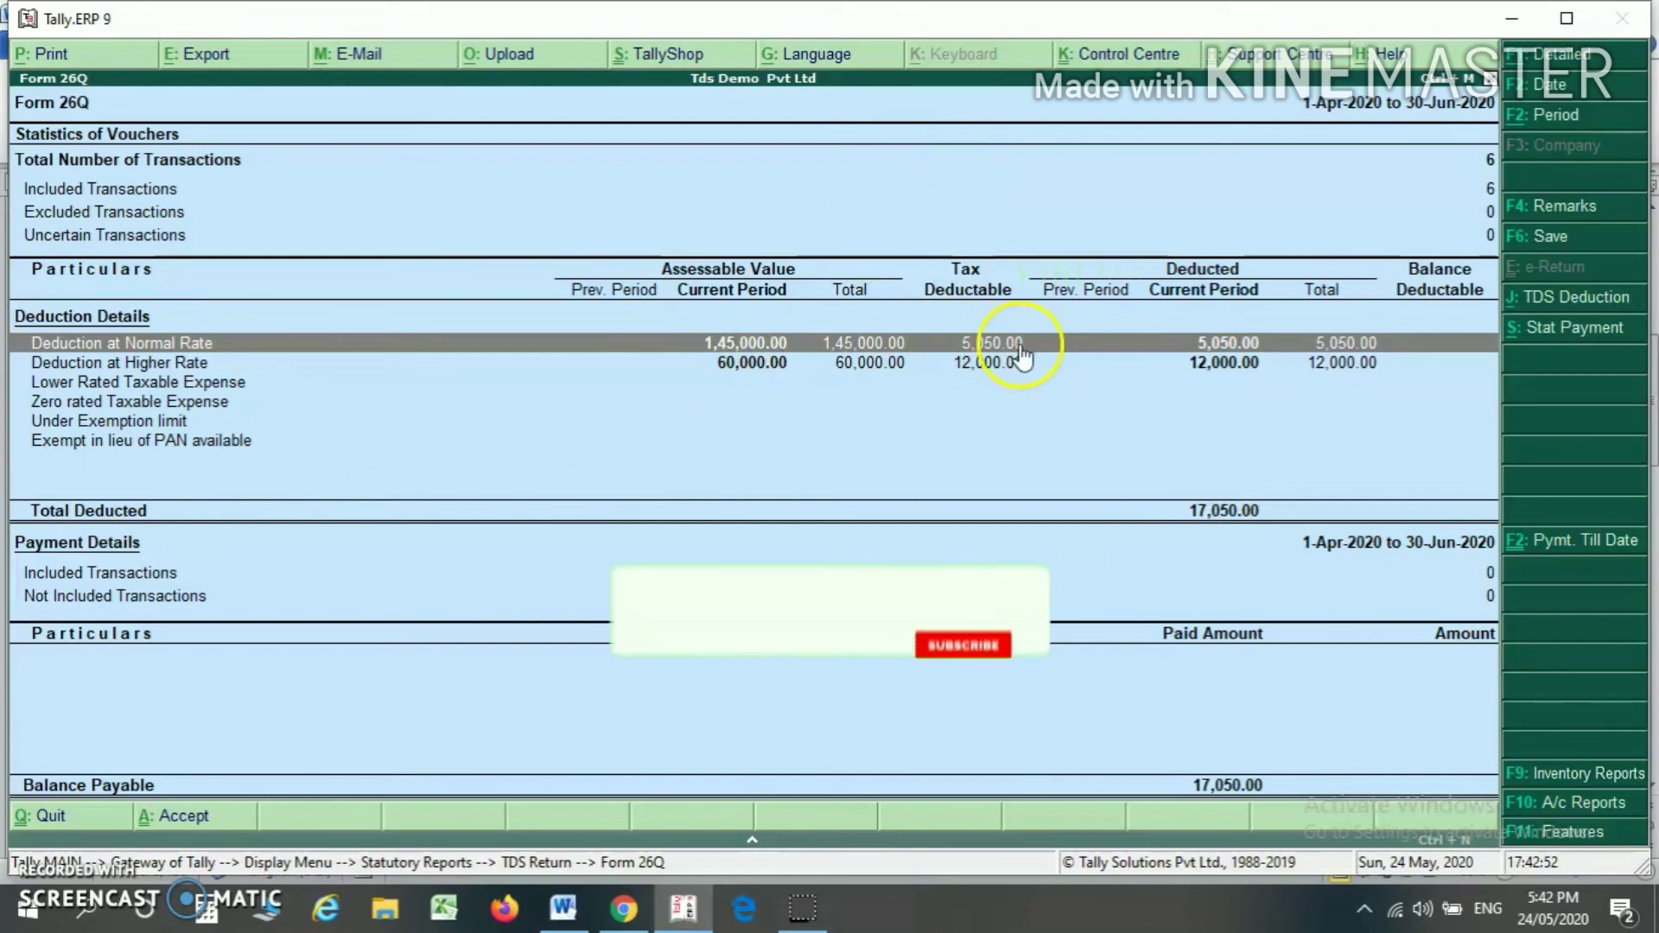
click(769, 364)
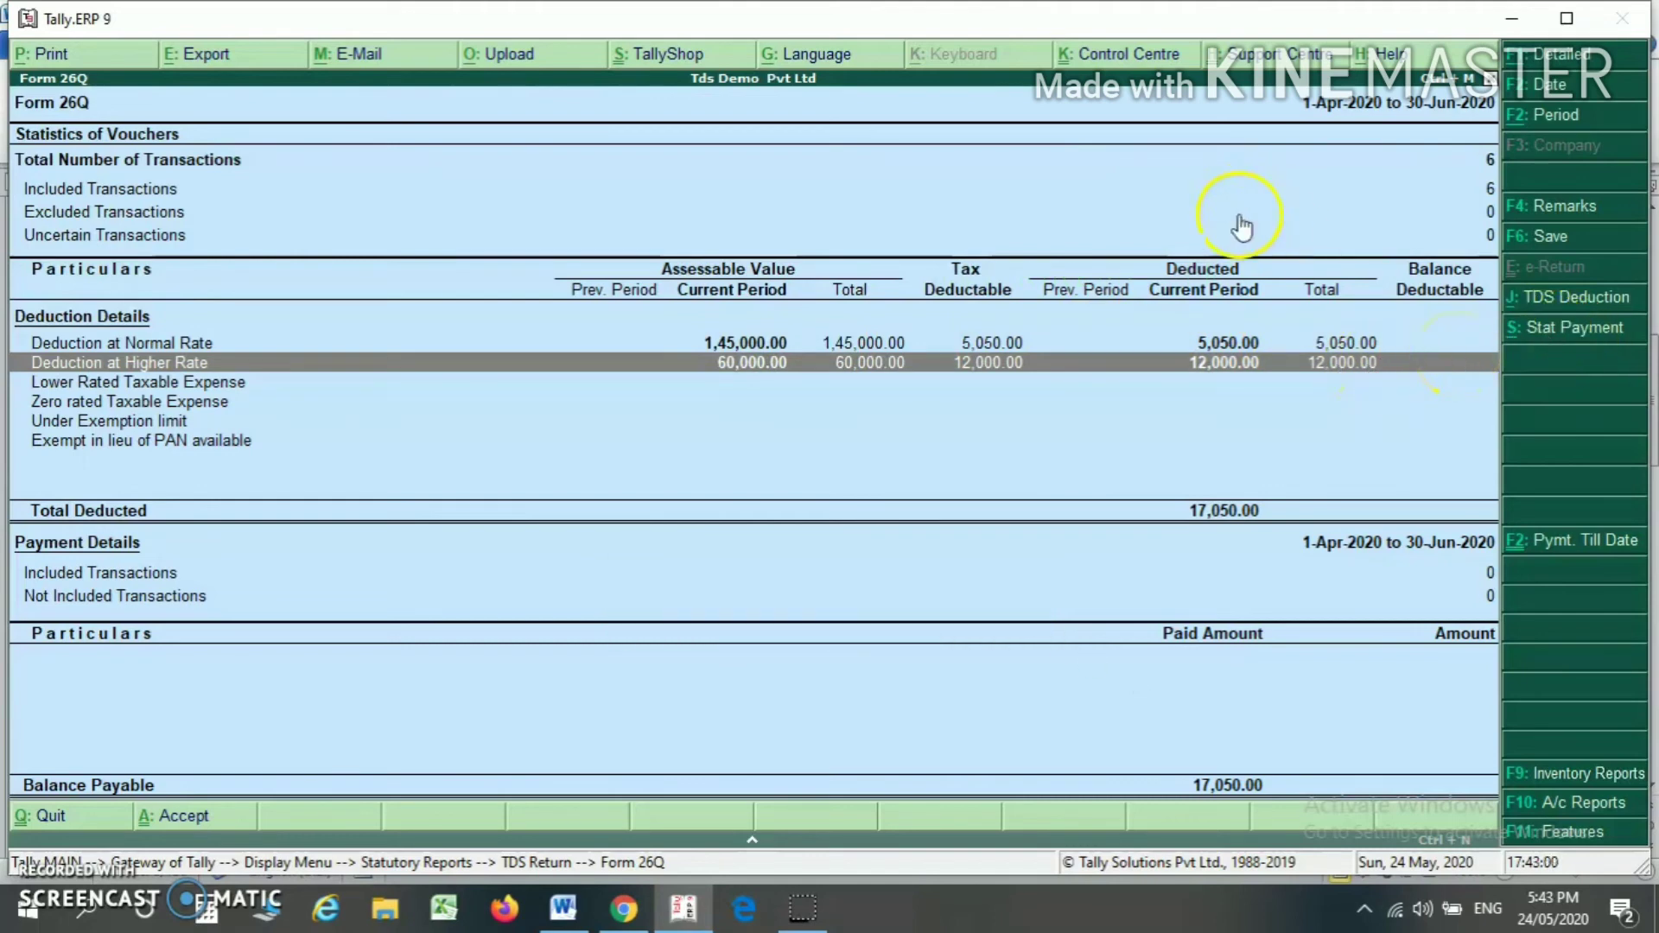
click(1152, 197)
key(Up)
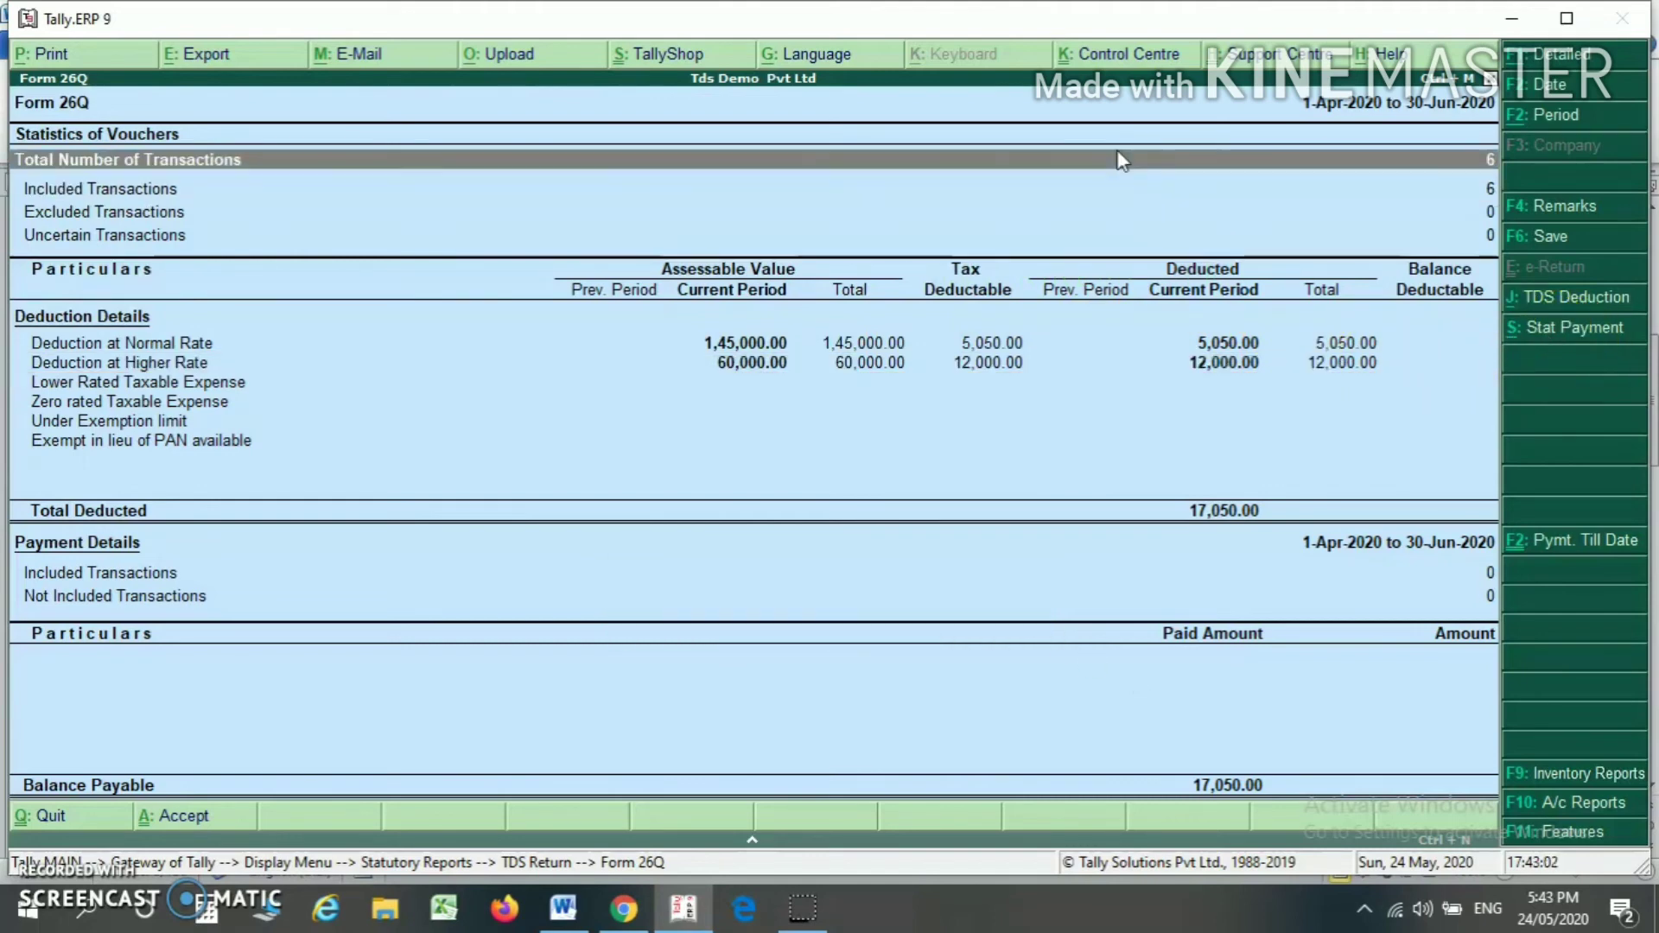
Start a TDS statutory payment from Form 26Q for the period 1-Apr-2020 to 30-Apr-2020, deducted till 1-4-2020.
click(1544, 341)
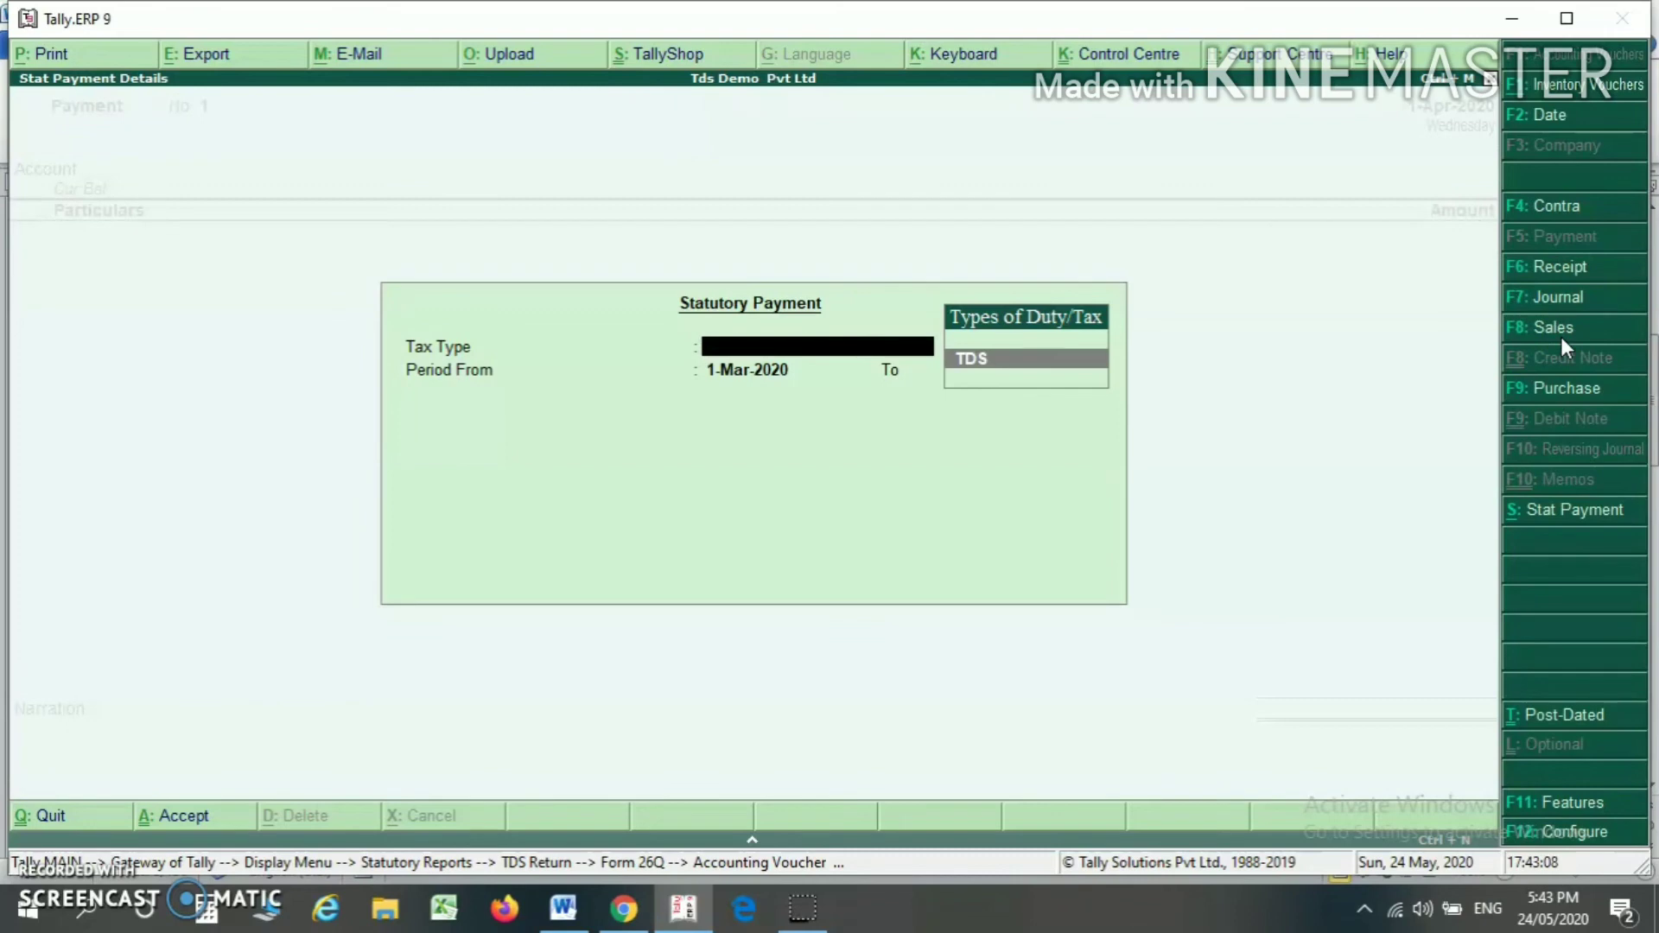
key(Return)
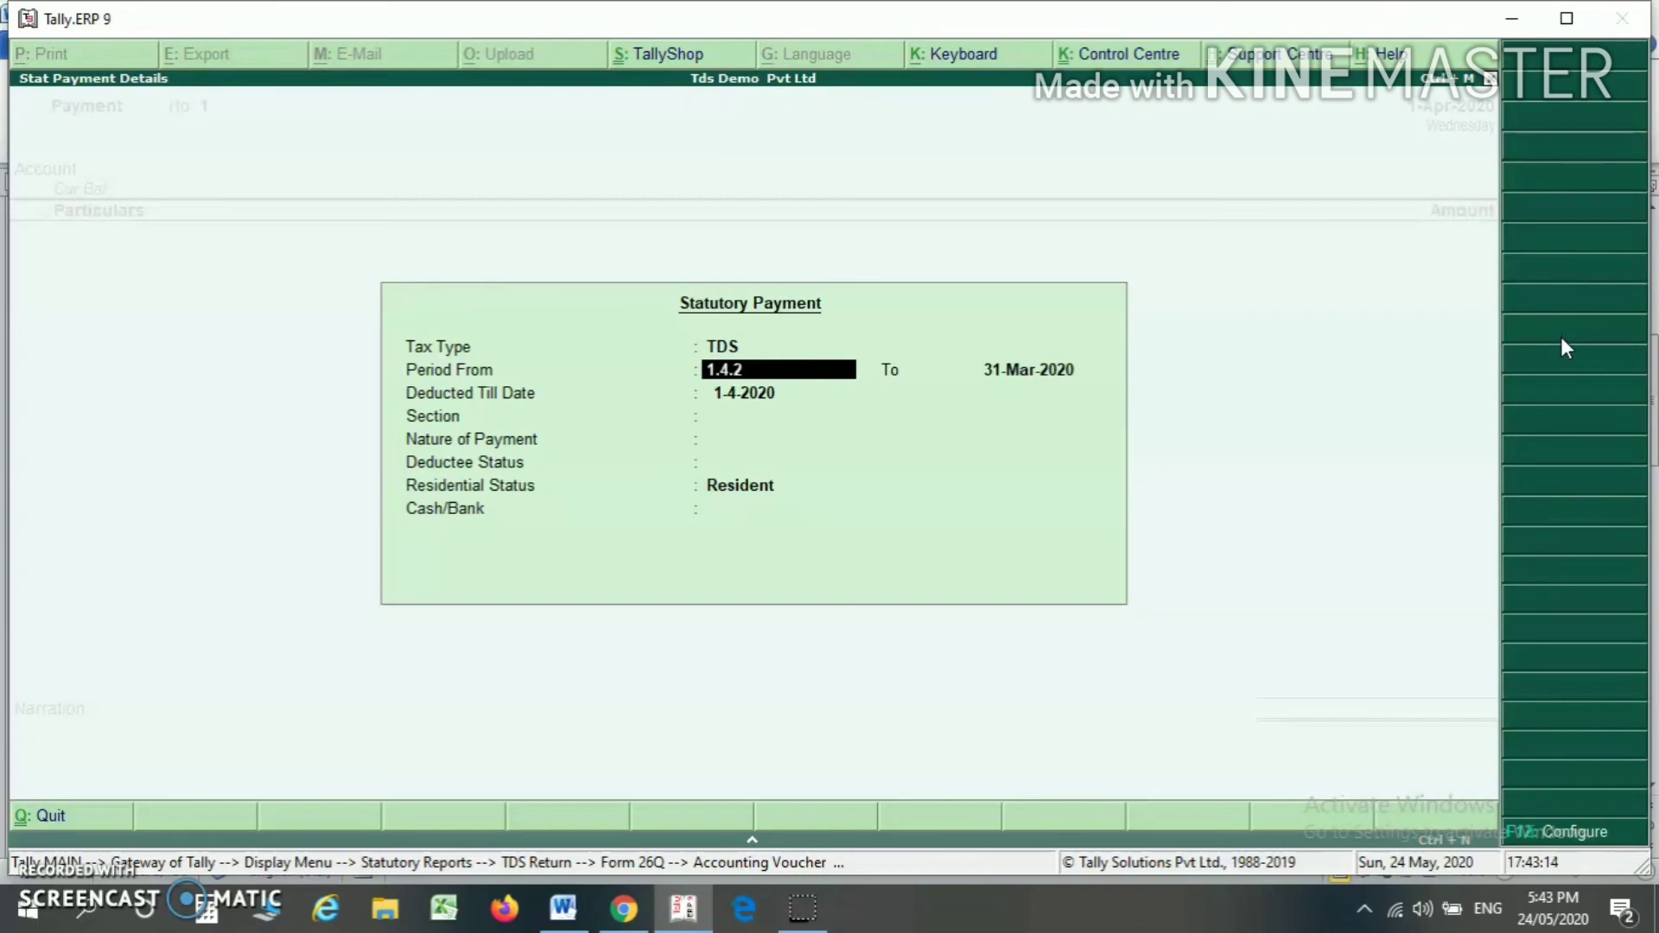
text(1.4.2020)
key(Return)
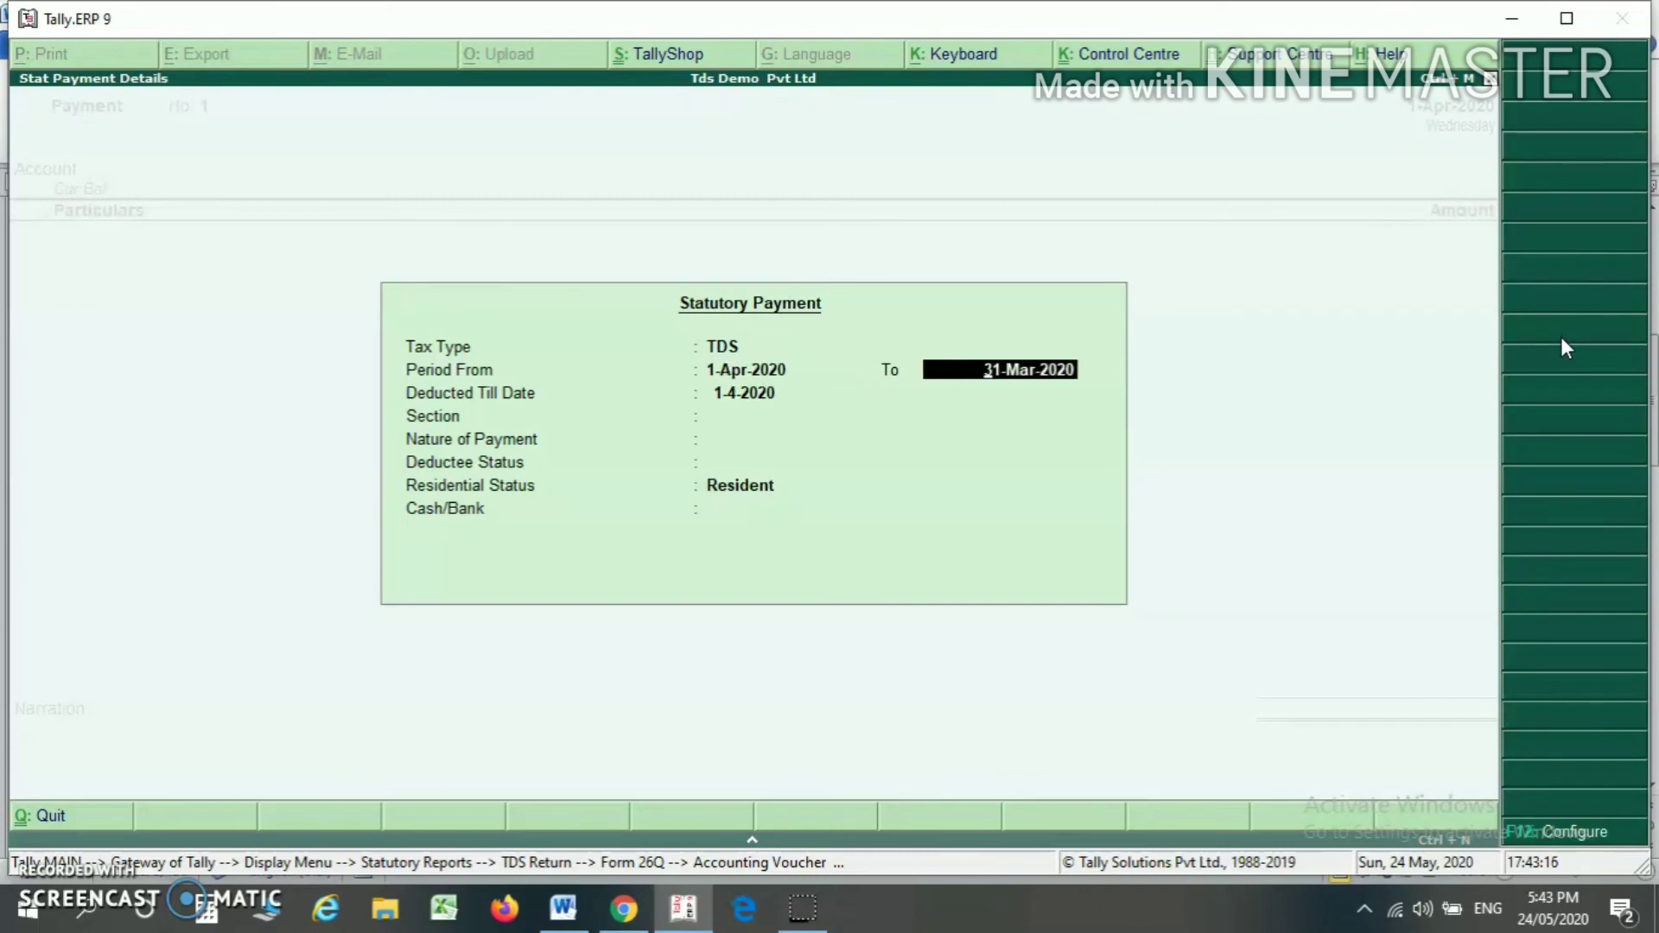
text(1)
text(0.4.20)
key(Return)
key(Return)
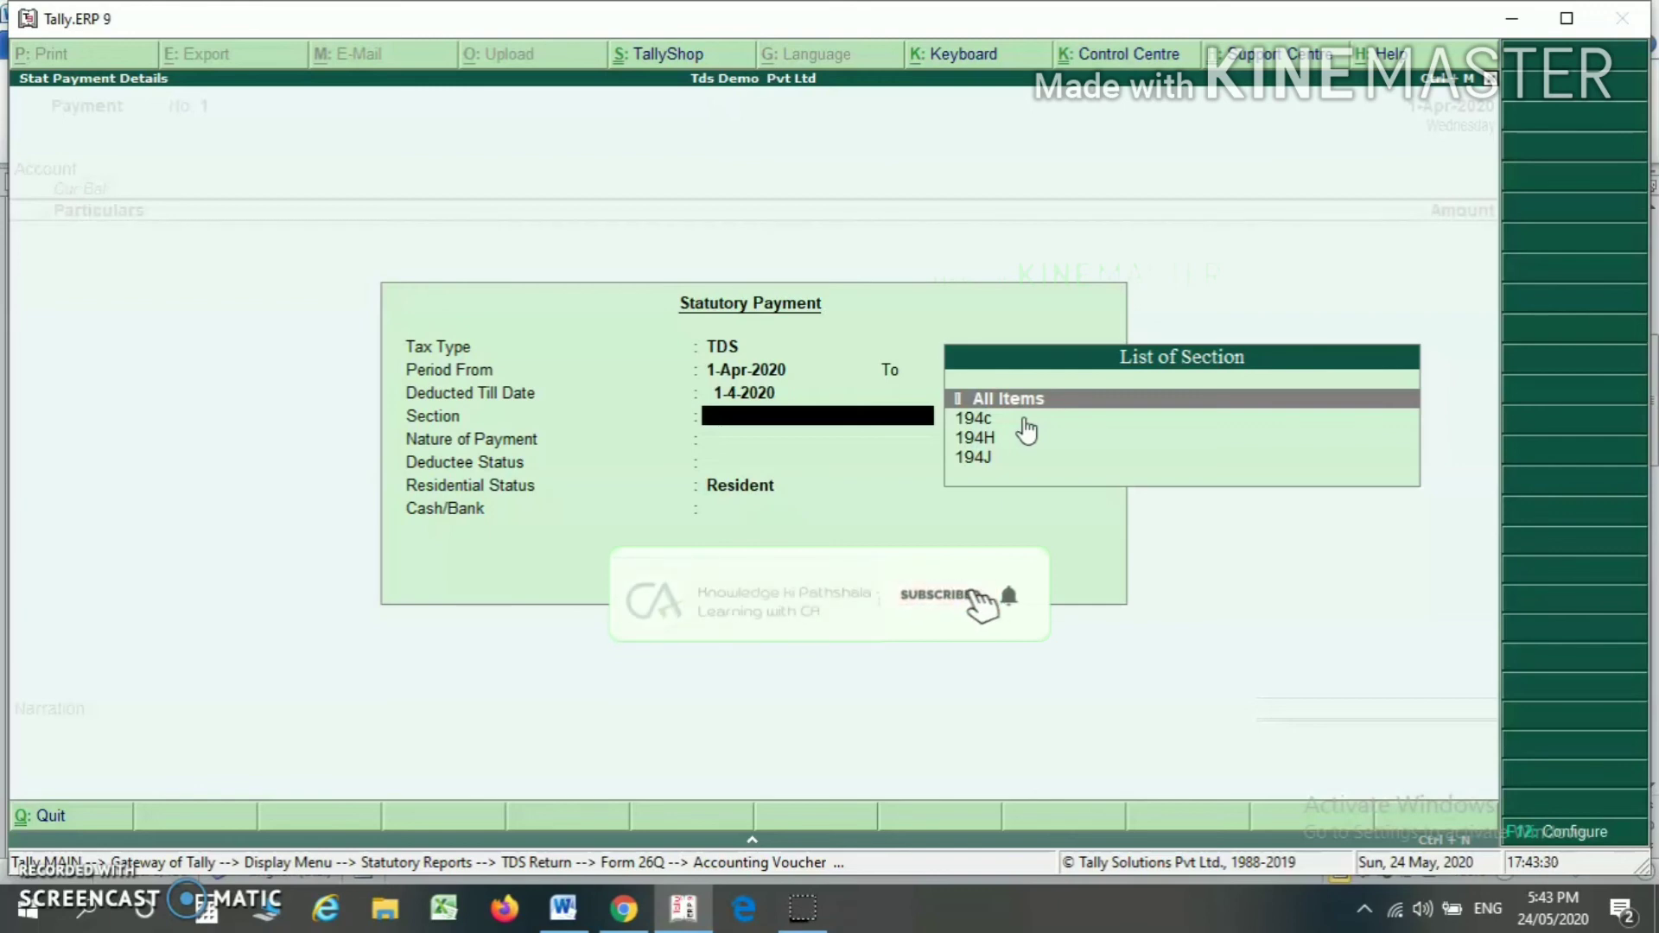
Set the statutory payment's section, nature of payment and deductee status to All Items, with residential status Resident.
key(Return)
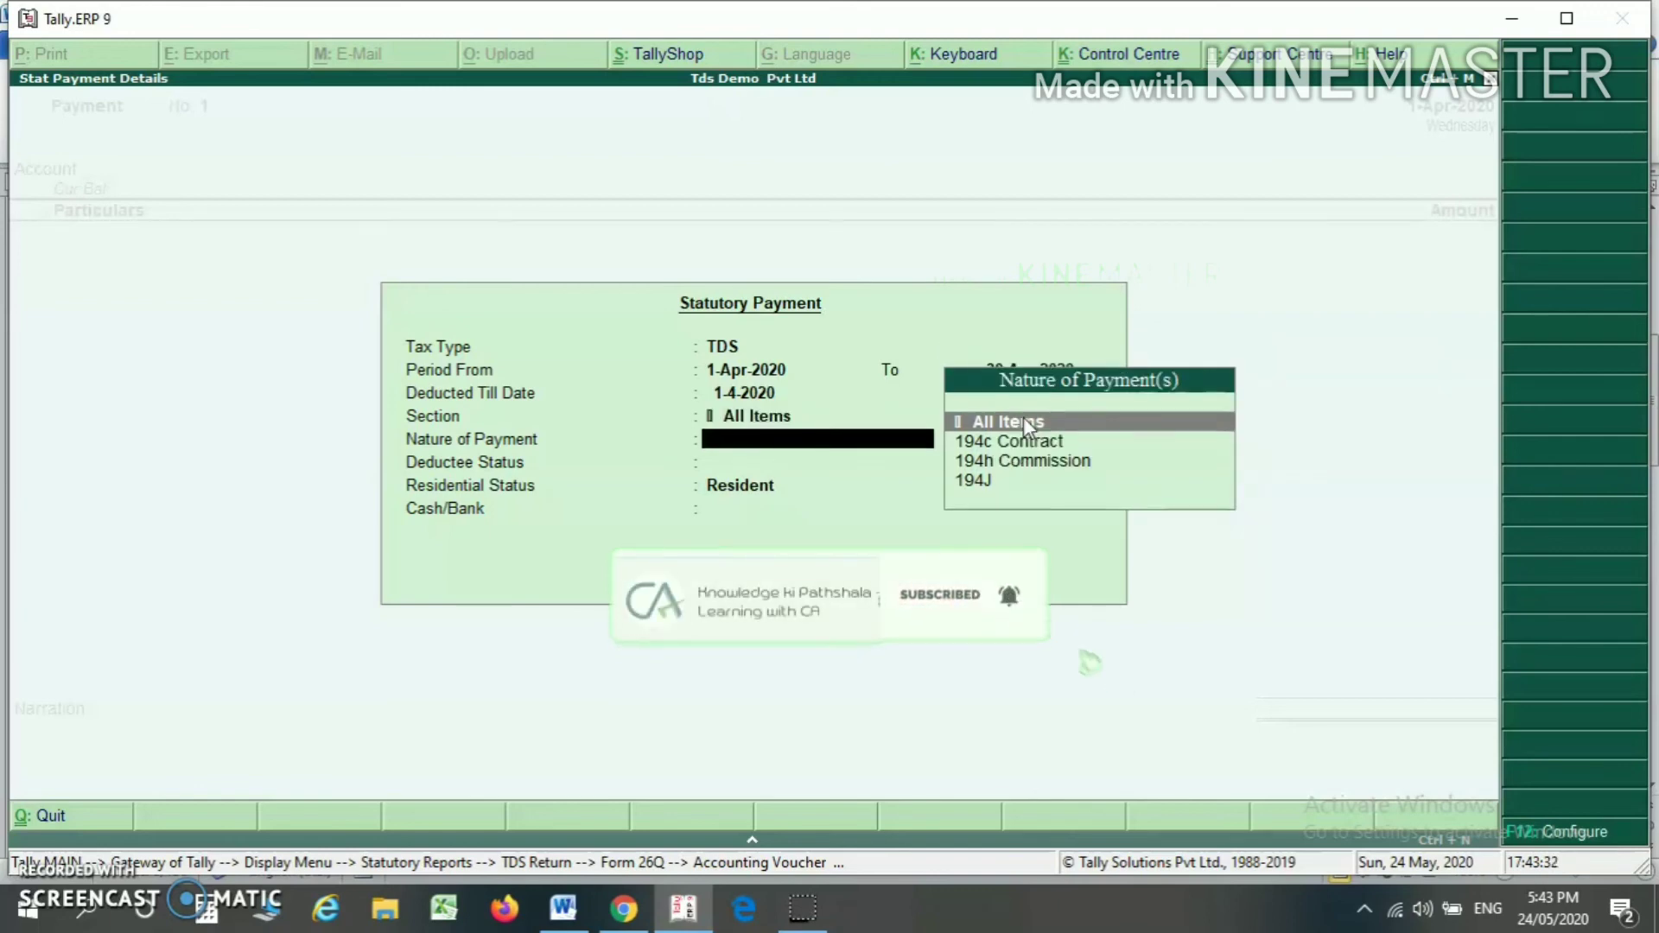
key(Down)
key(Up)
key(Return)
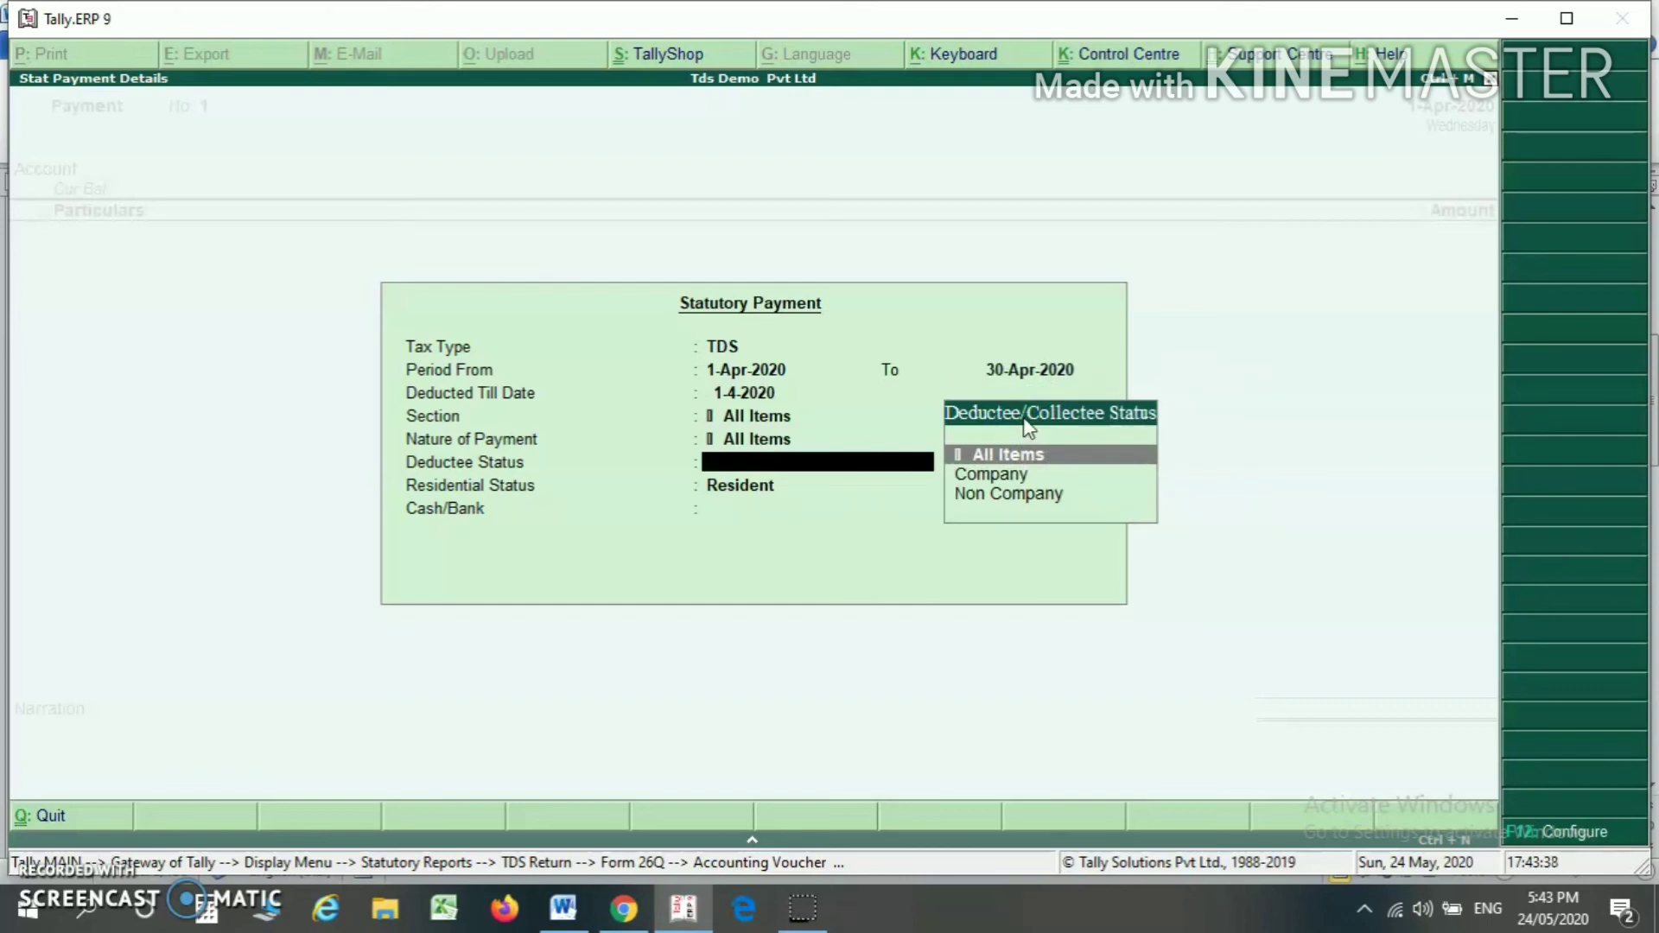
key(Return)
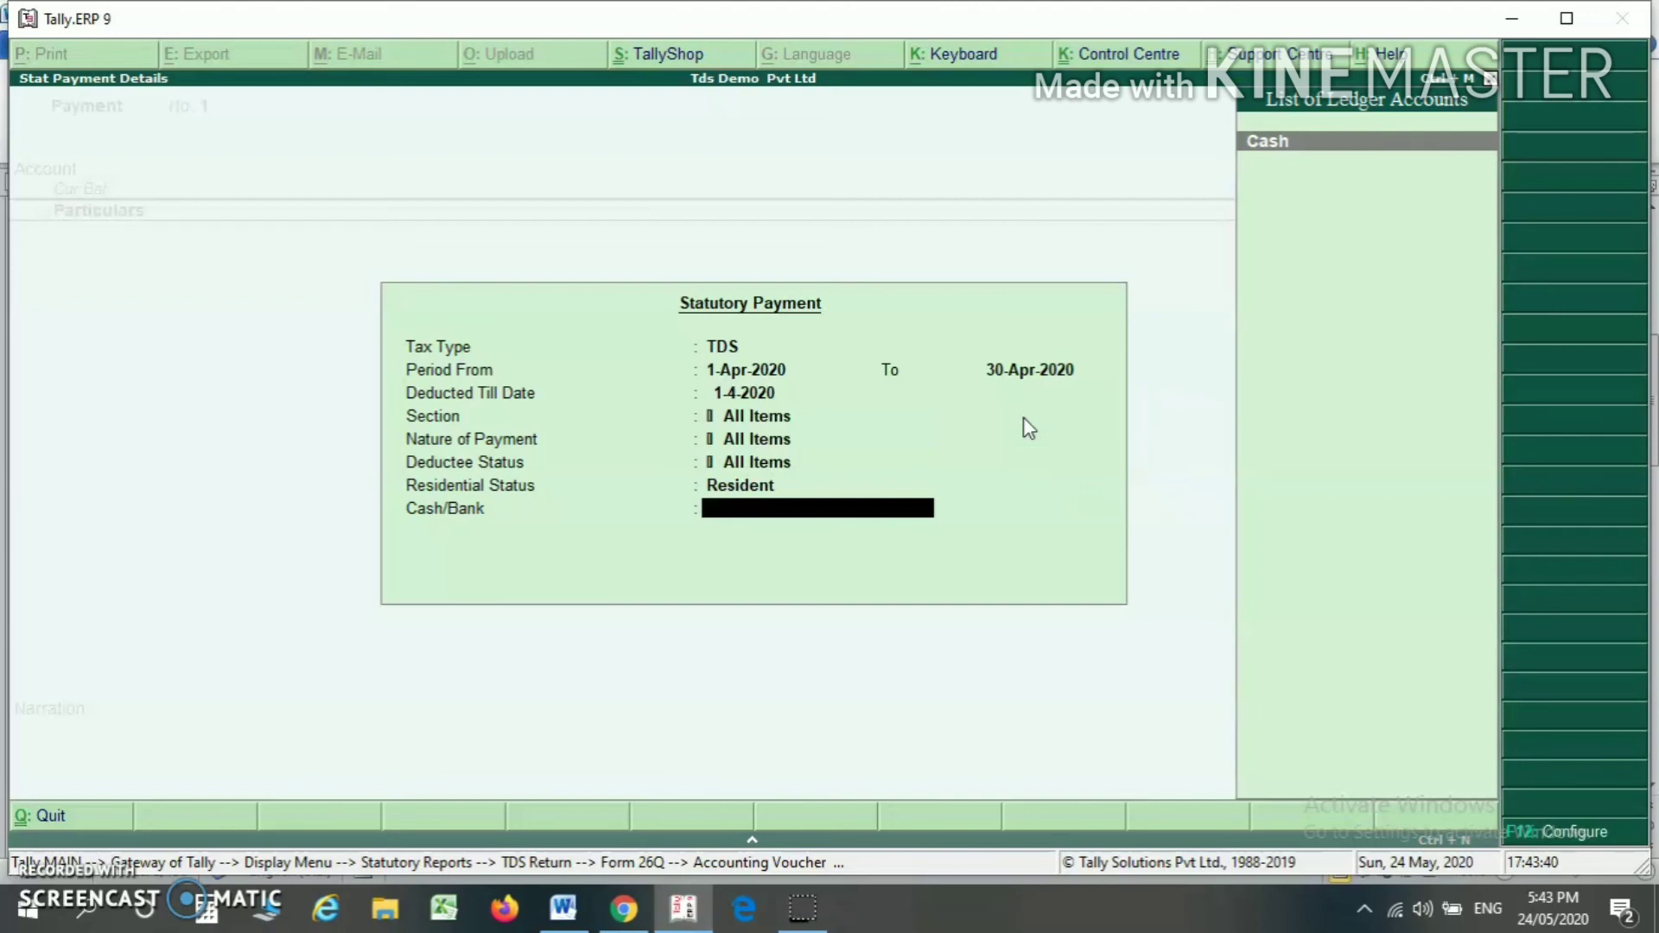
Create a ledger named Boi under Bank Accounts from the statutory payment's Cash/Bank field.
click(1417, 366)
key(alt+c)
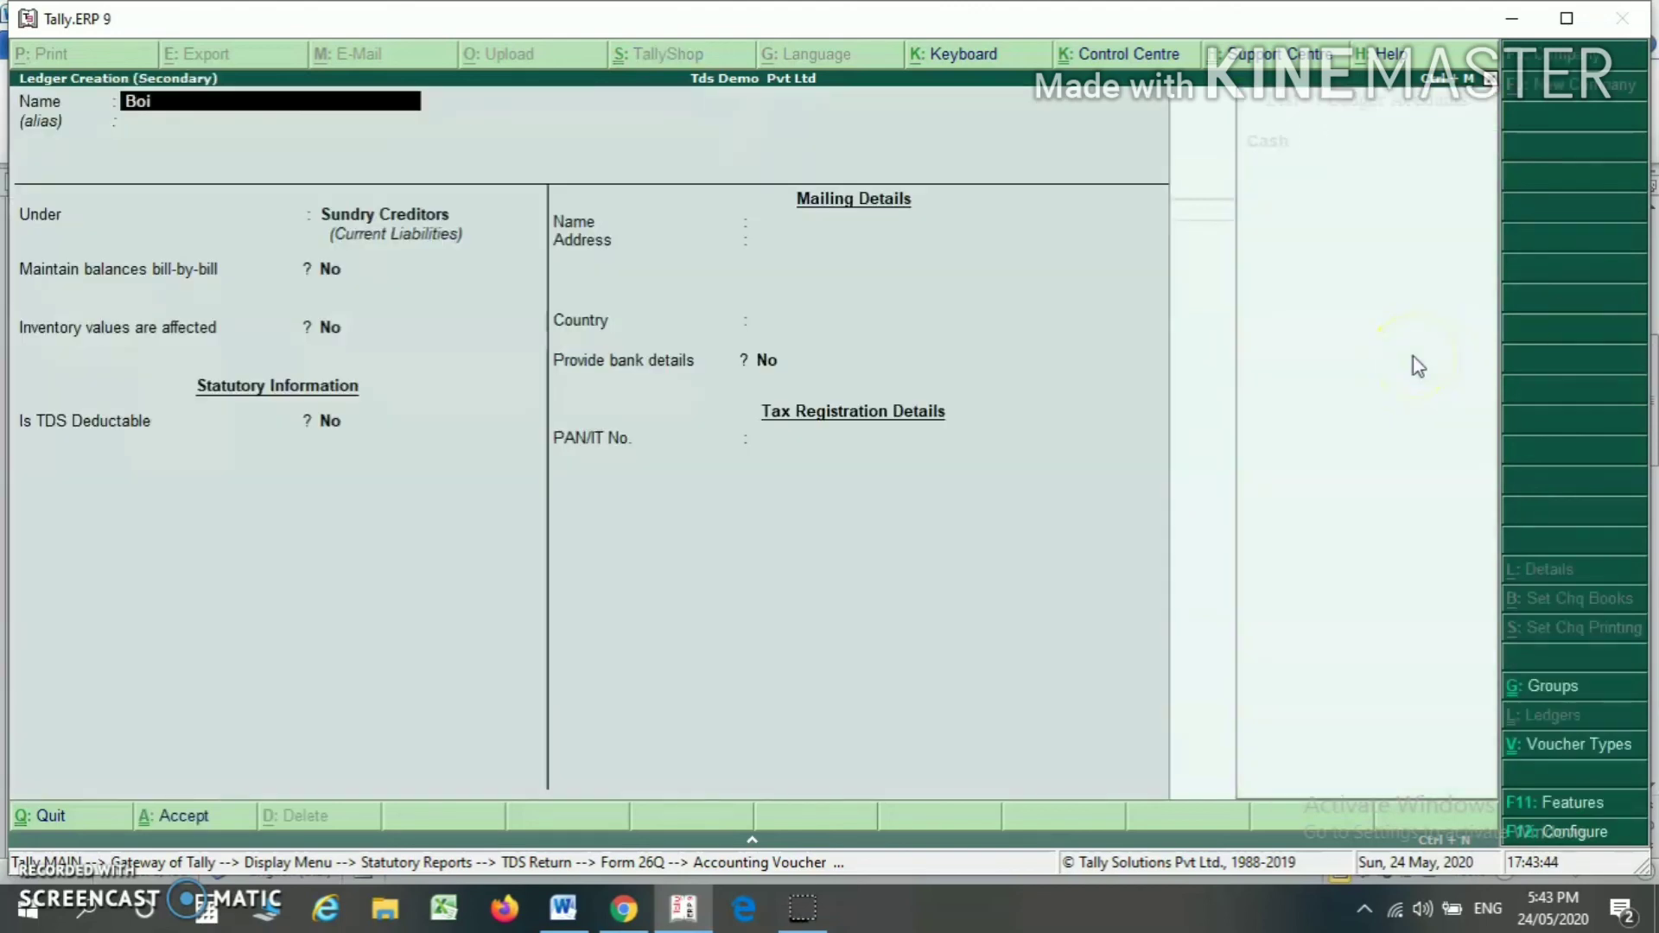
key(Return)
text(Ban)
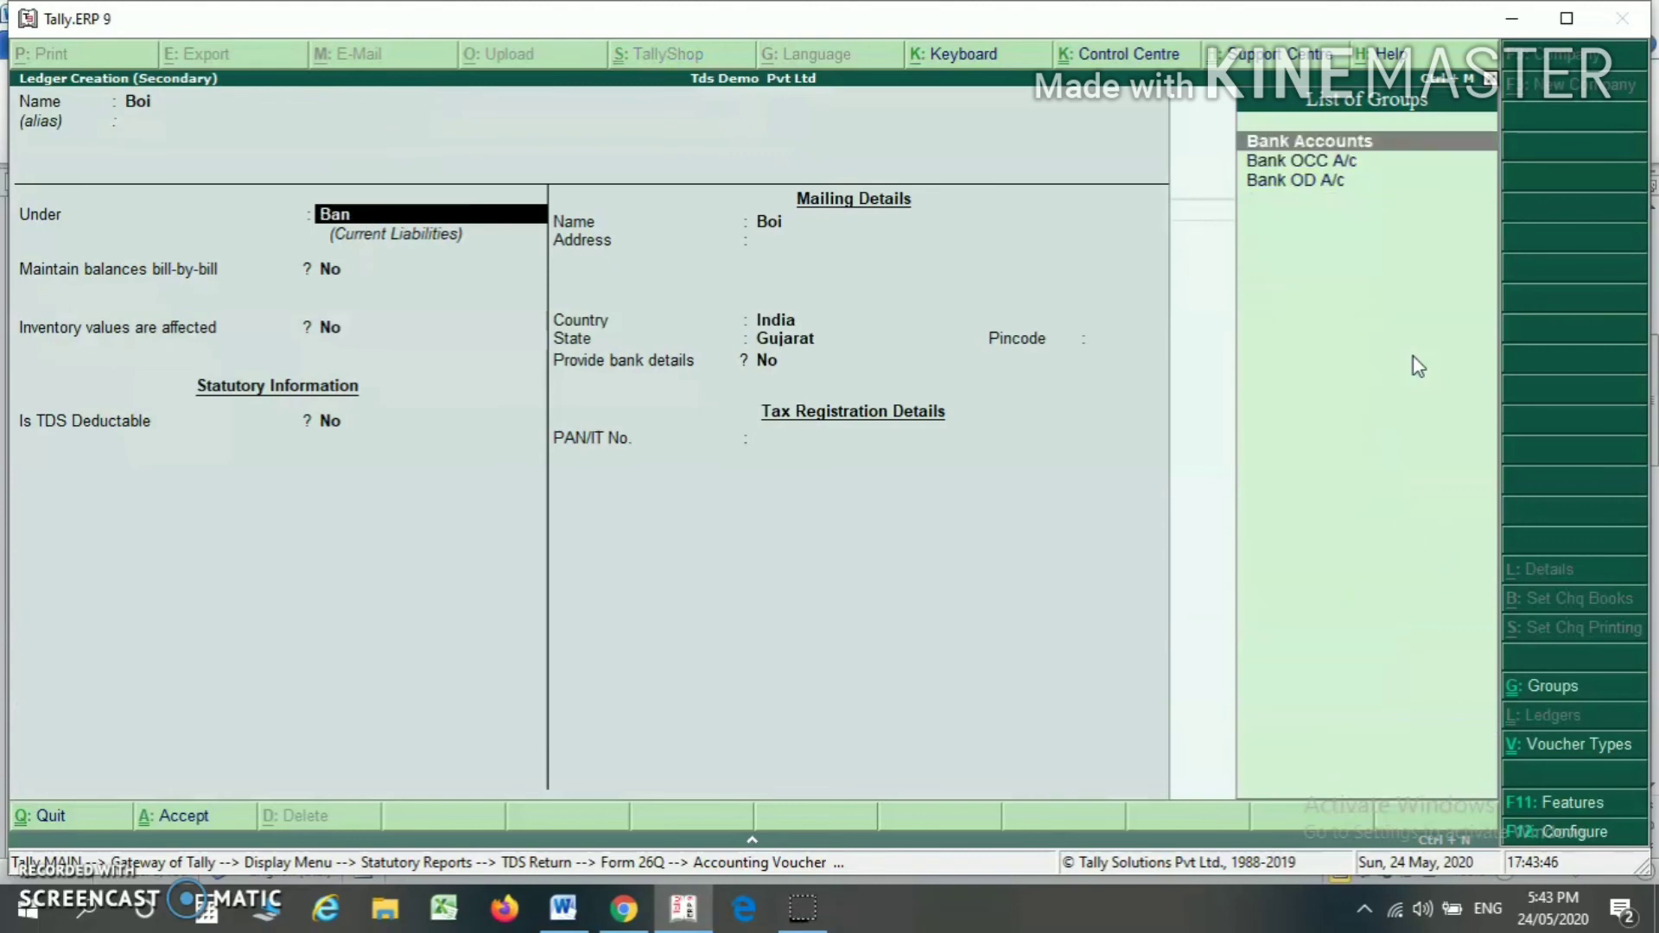
key(Return)
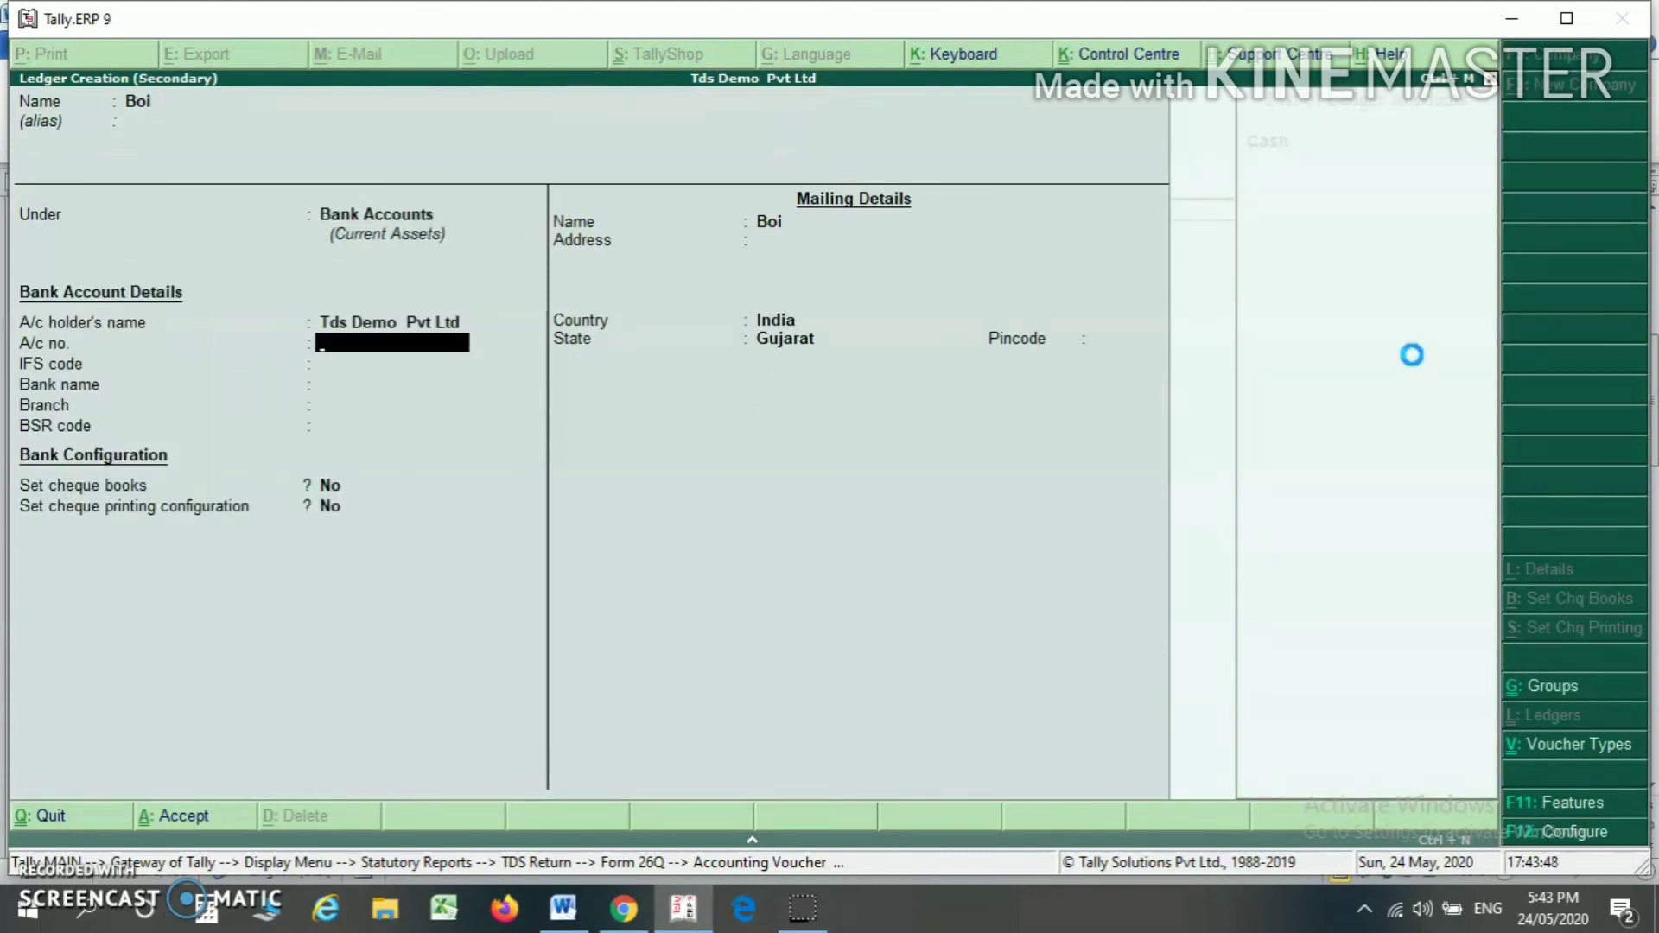
key(ctrl+a)
Pay from the Boi bank ledger and save the payment voucher dated 1-Apr-2020 with a Cheque allocation of 17,050.00.
key(Down)
key(Up)
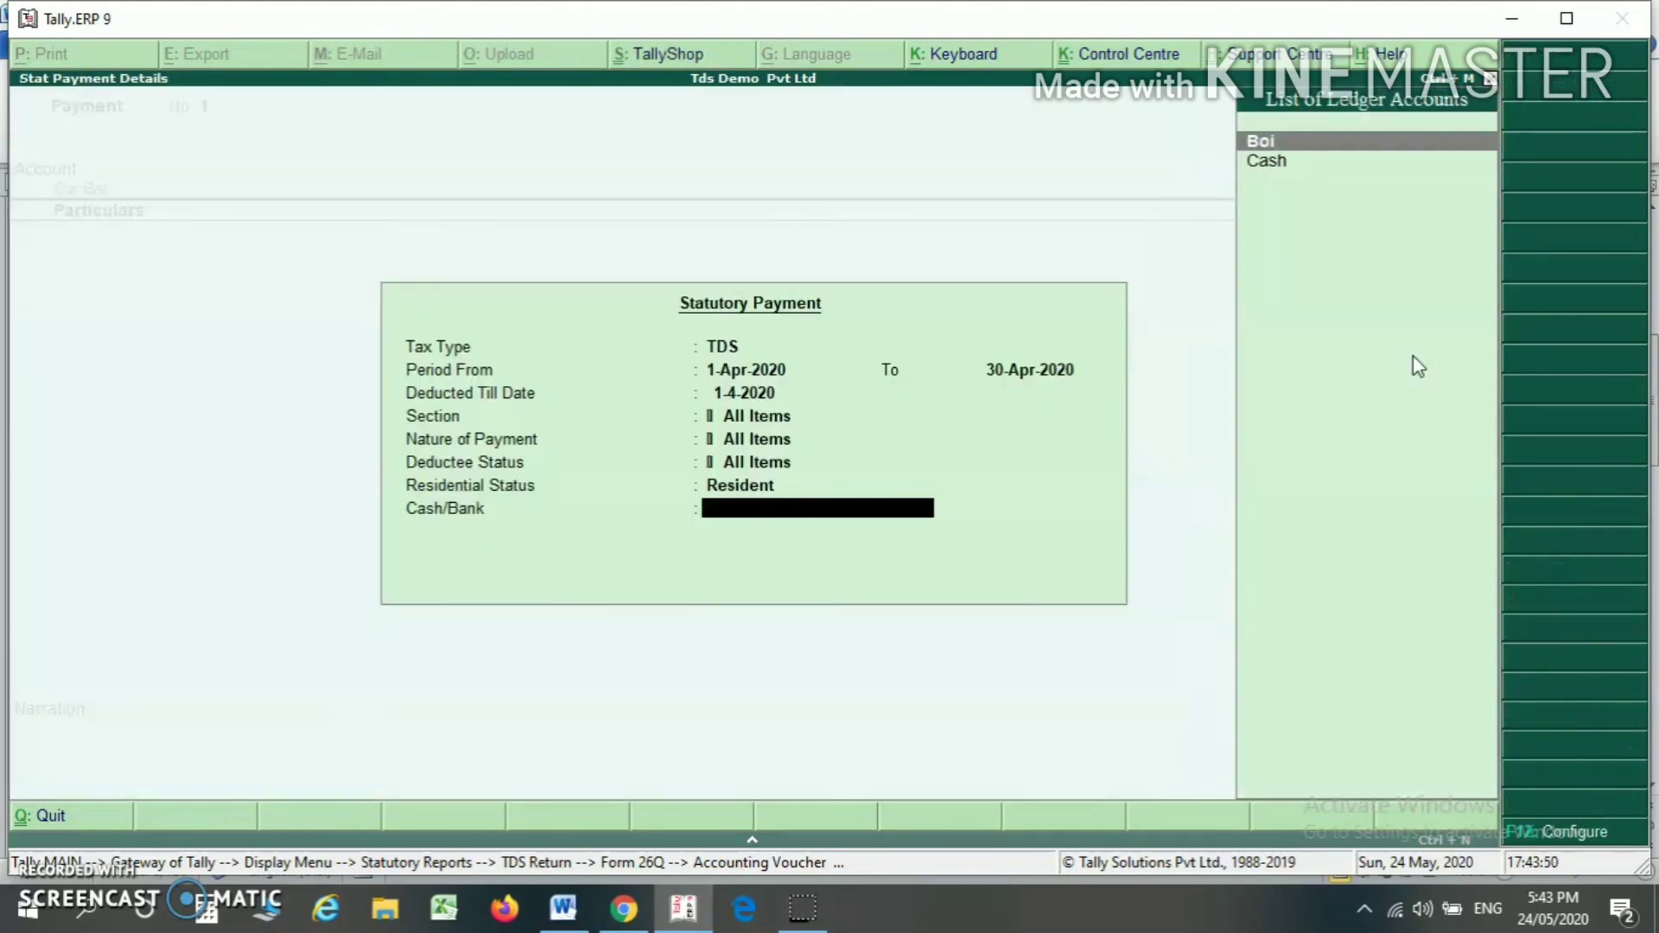
key(Return)
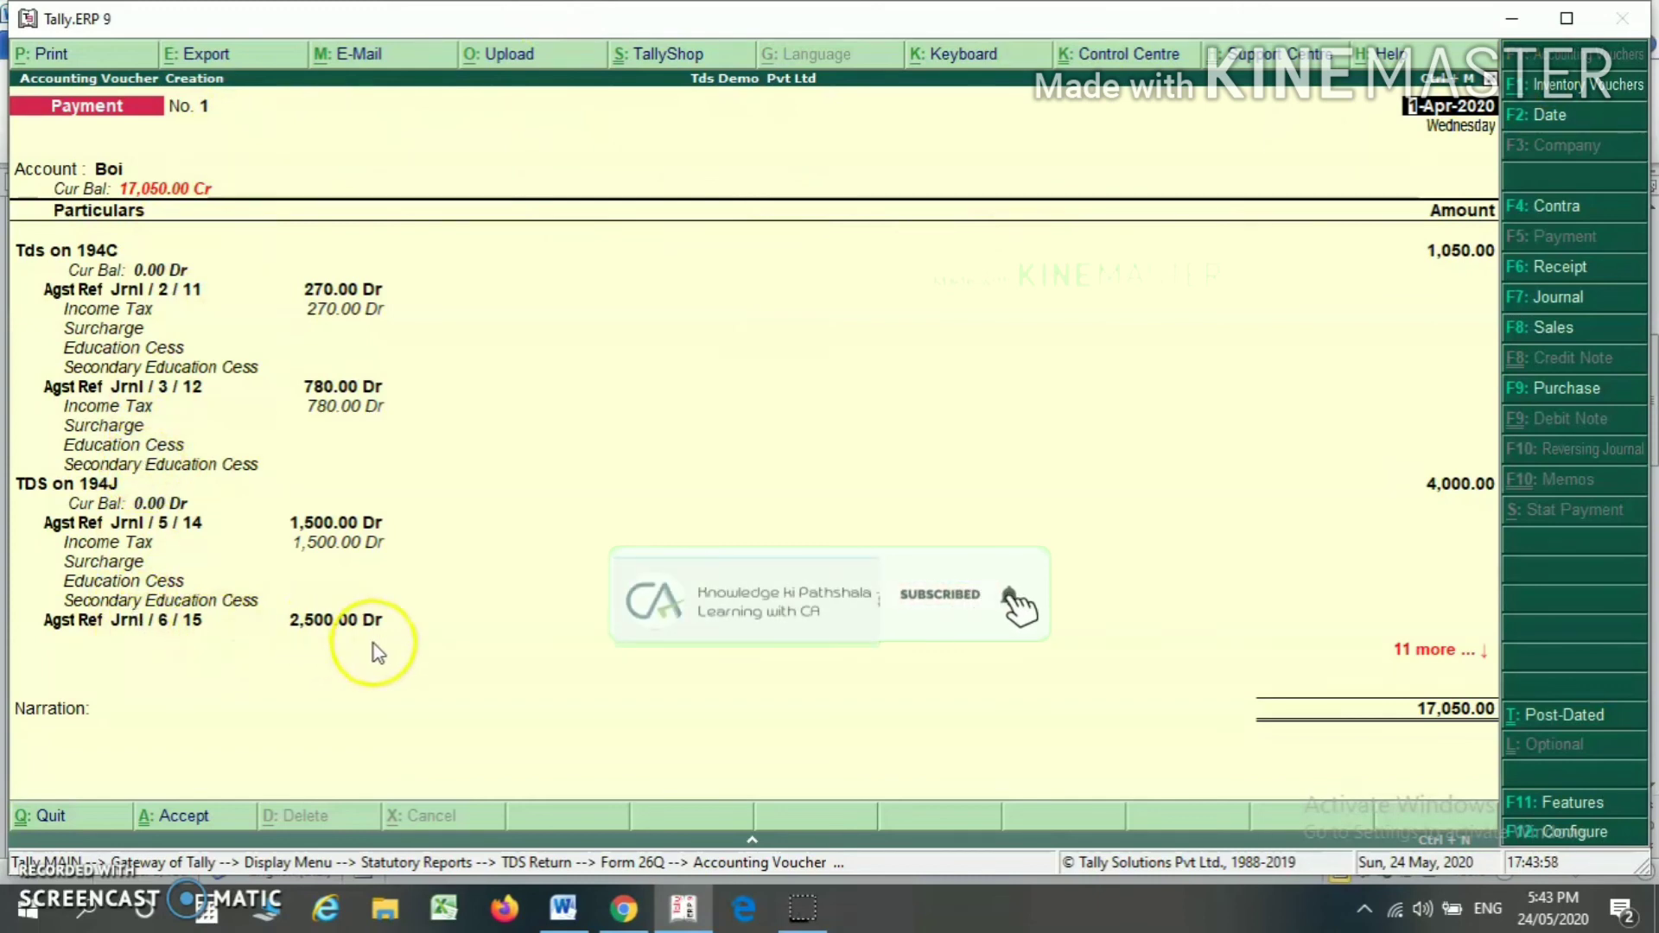
key(Return)
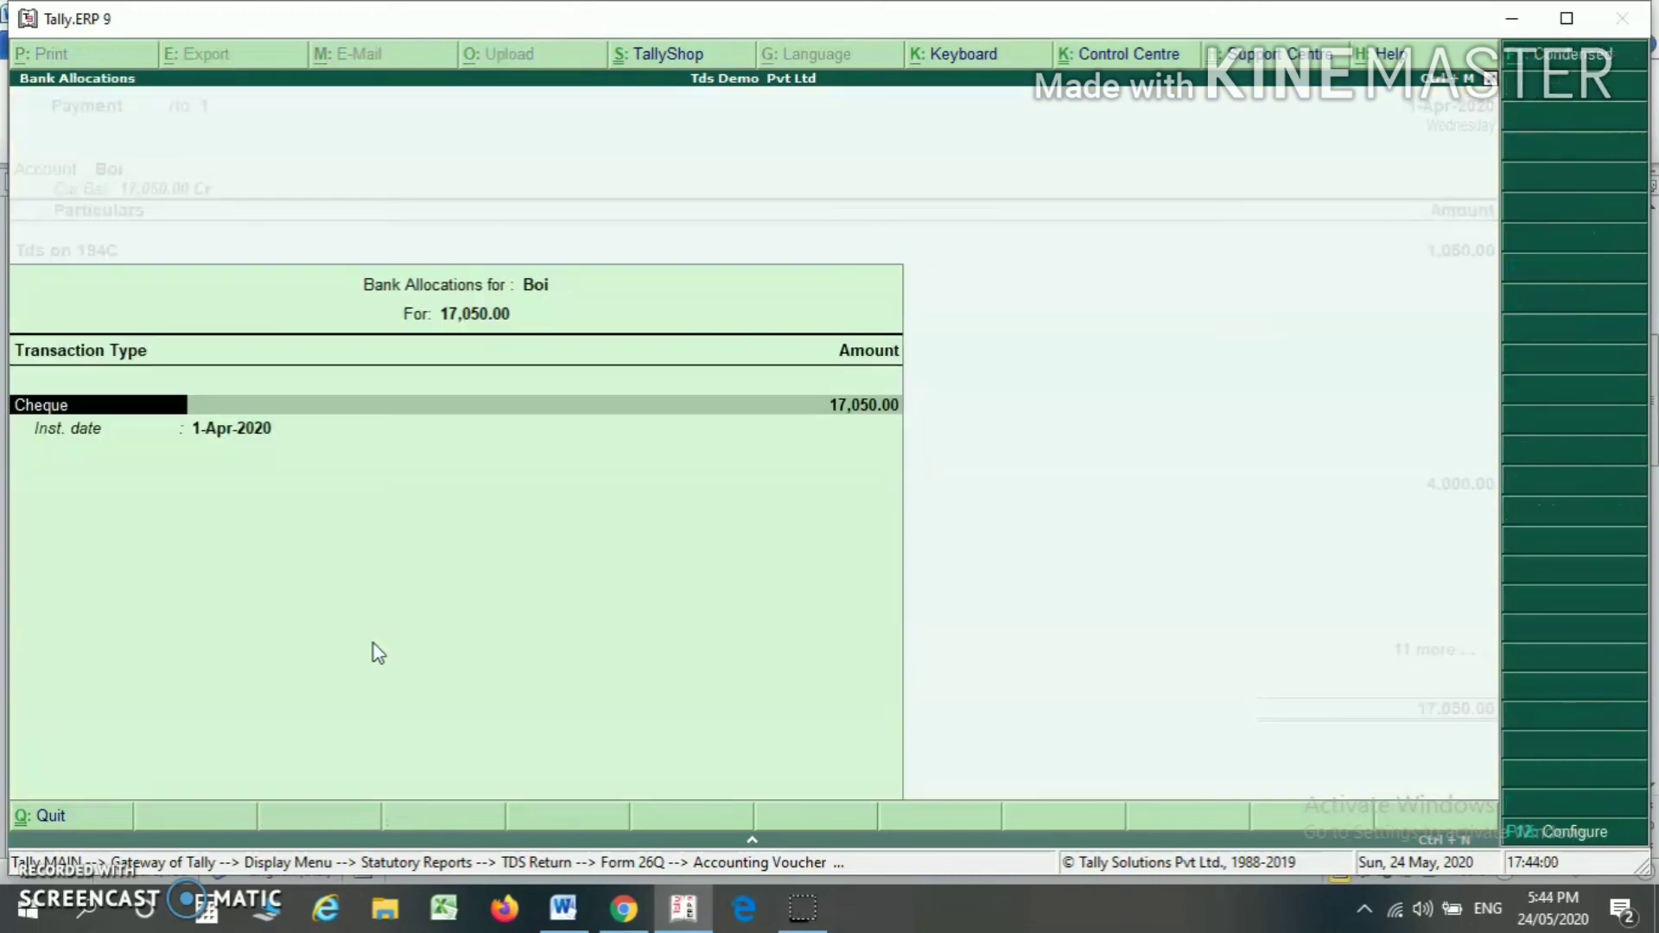
key(Return)
key(Return)
key(Return)
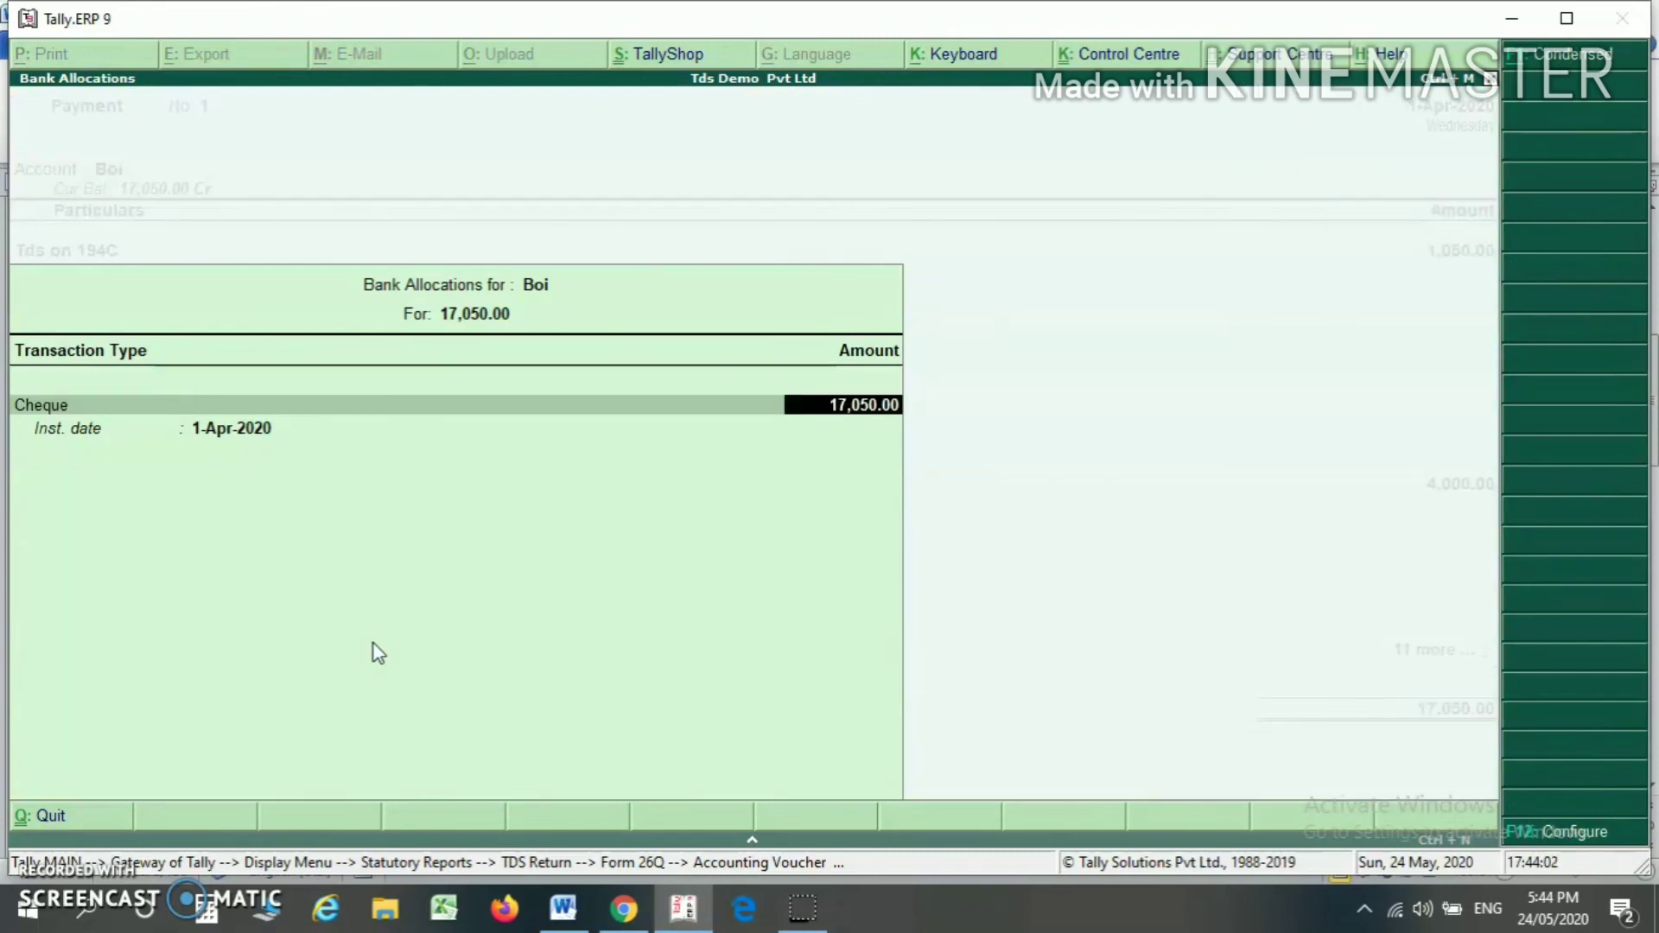
key(Return)
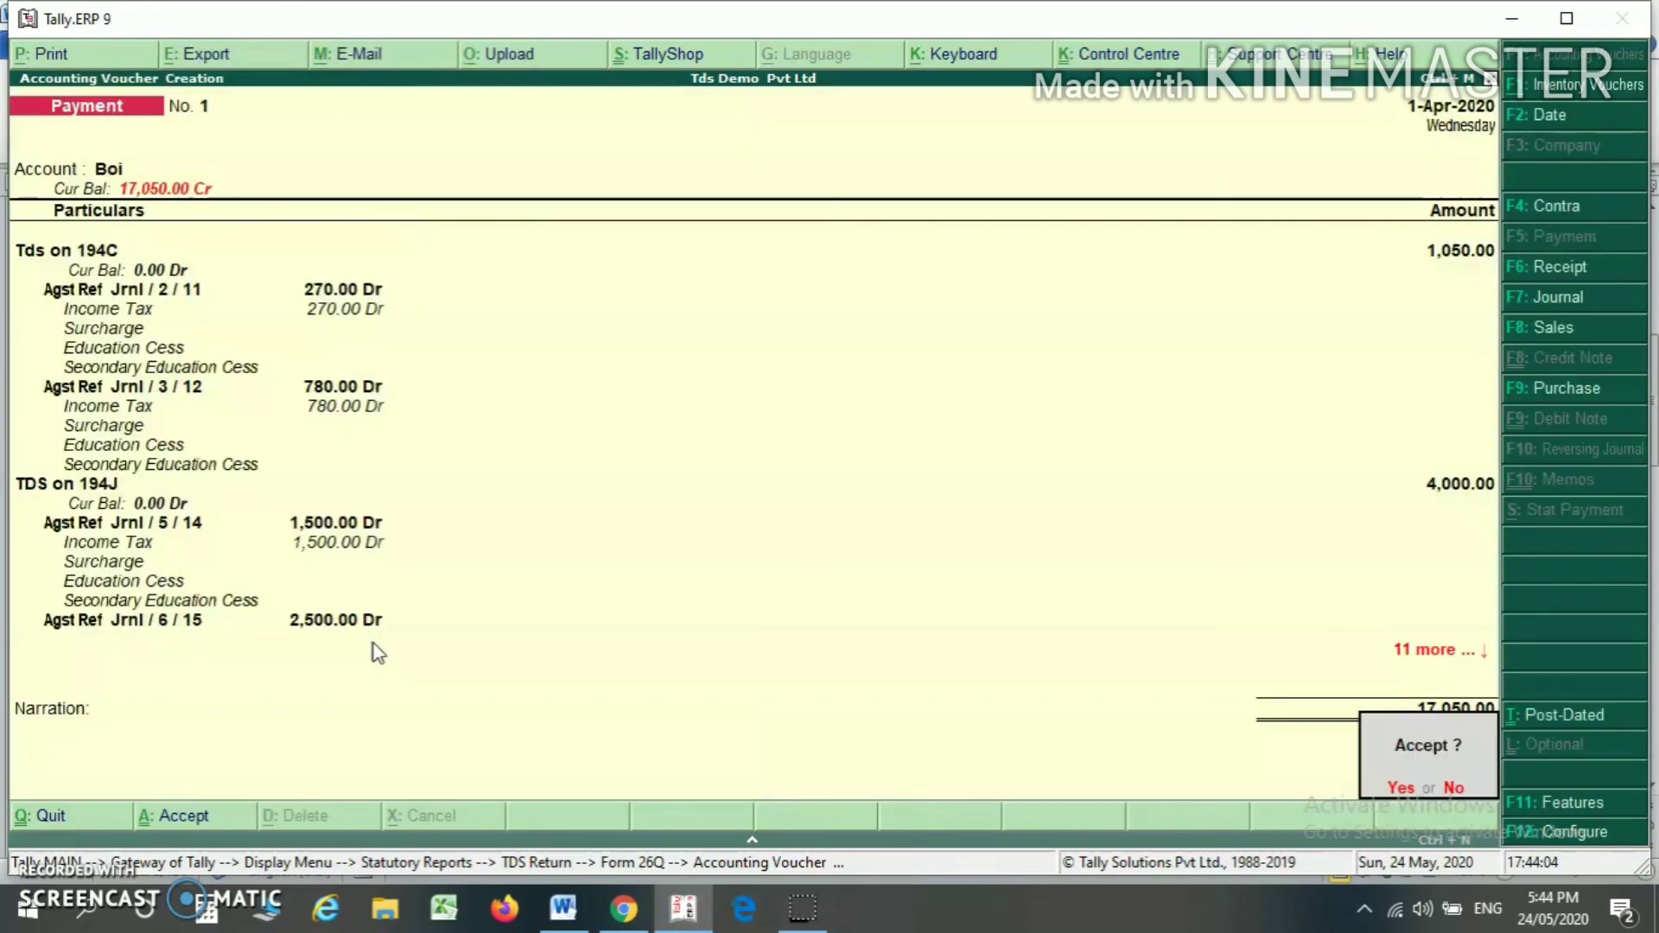
key(Return)
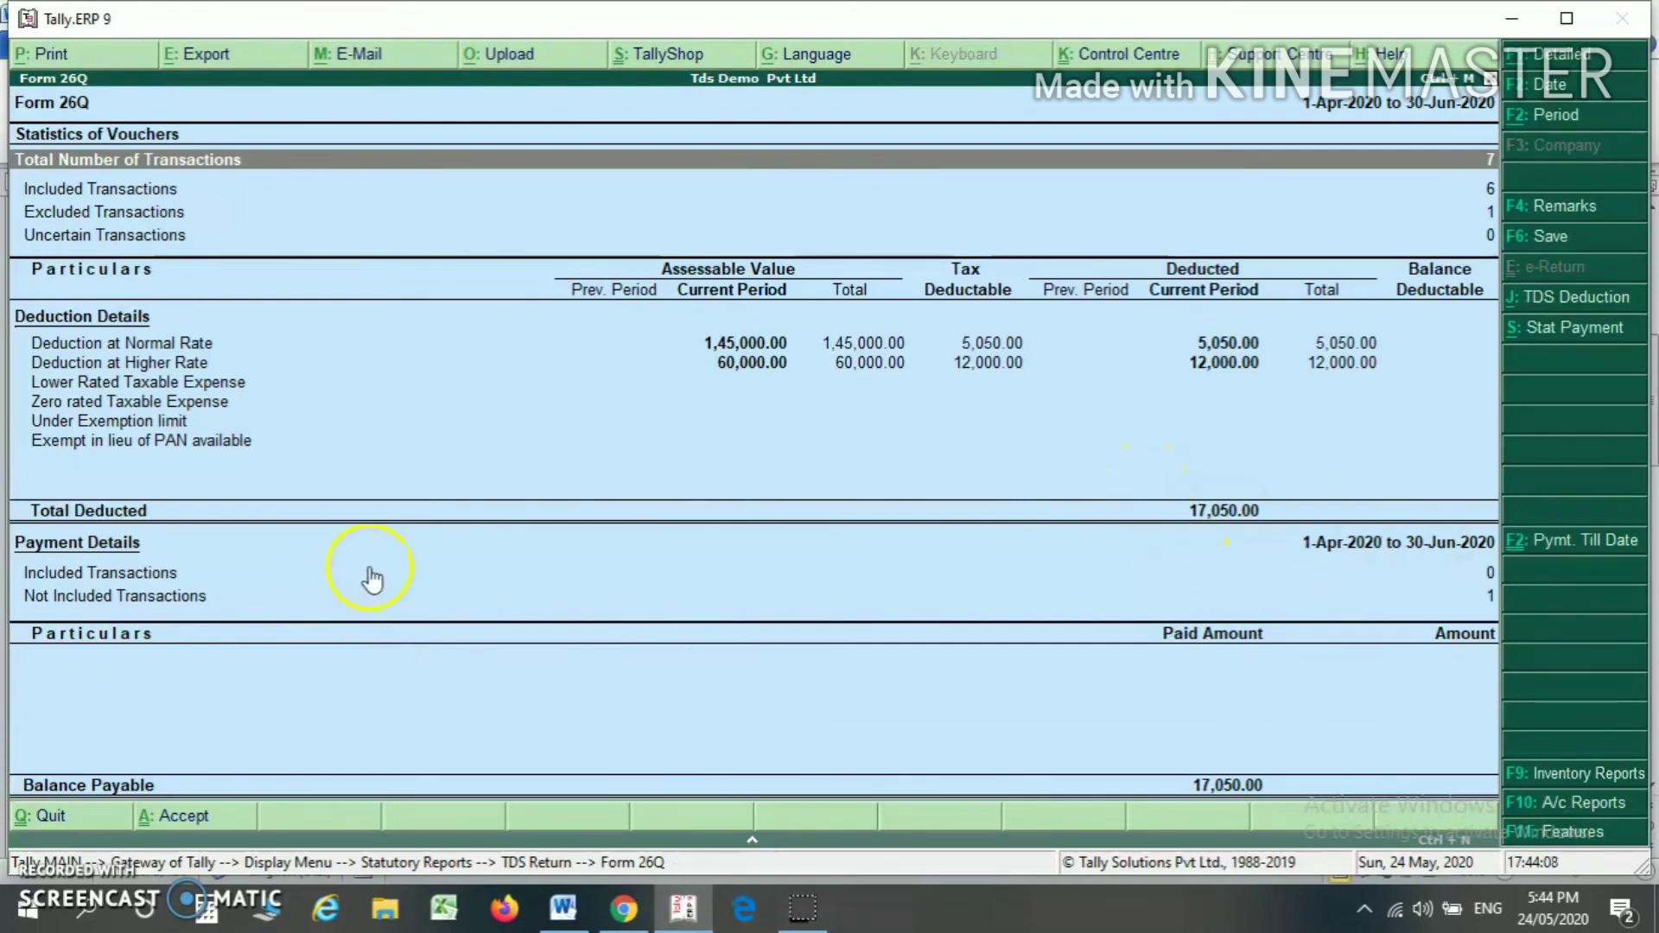
Open the exceptions for Form 26Q's not included payment transactions and open the challan reconciliation for the payment voucher lacking bank details.
click(87, 540)
click(178, 575)
click(162, 600)
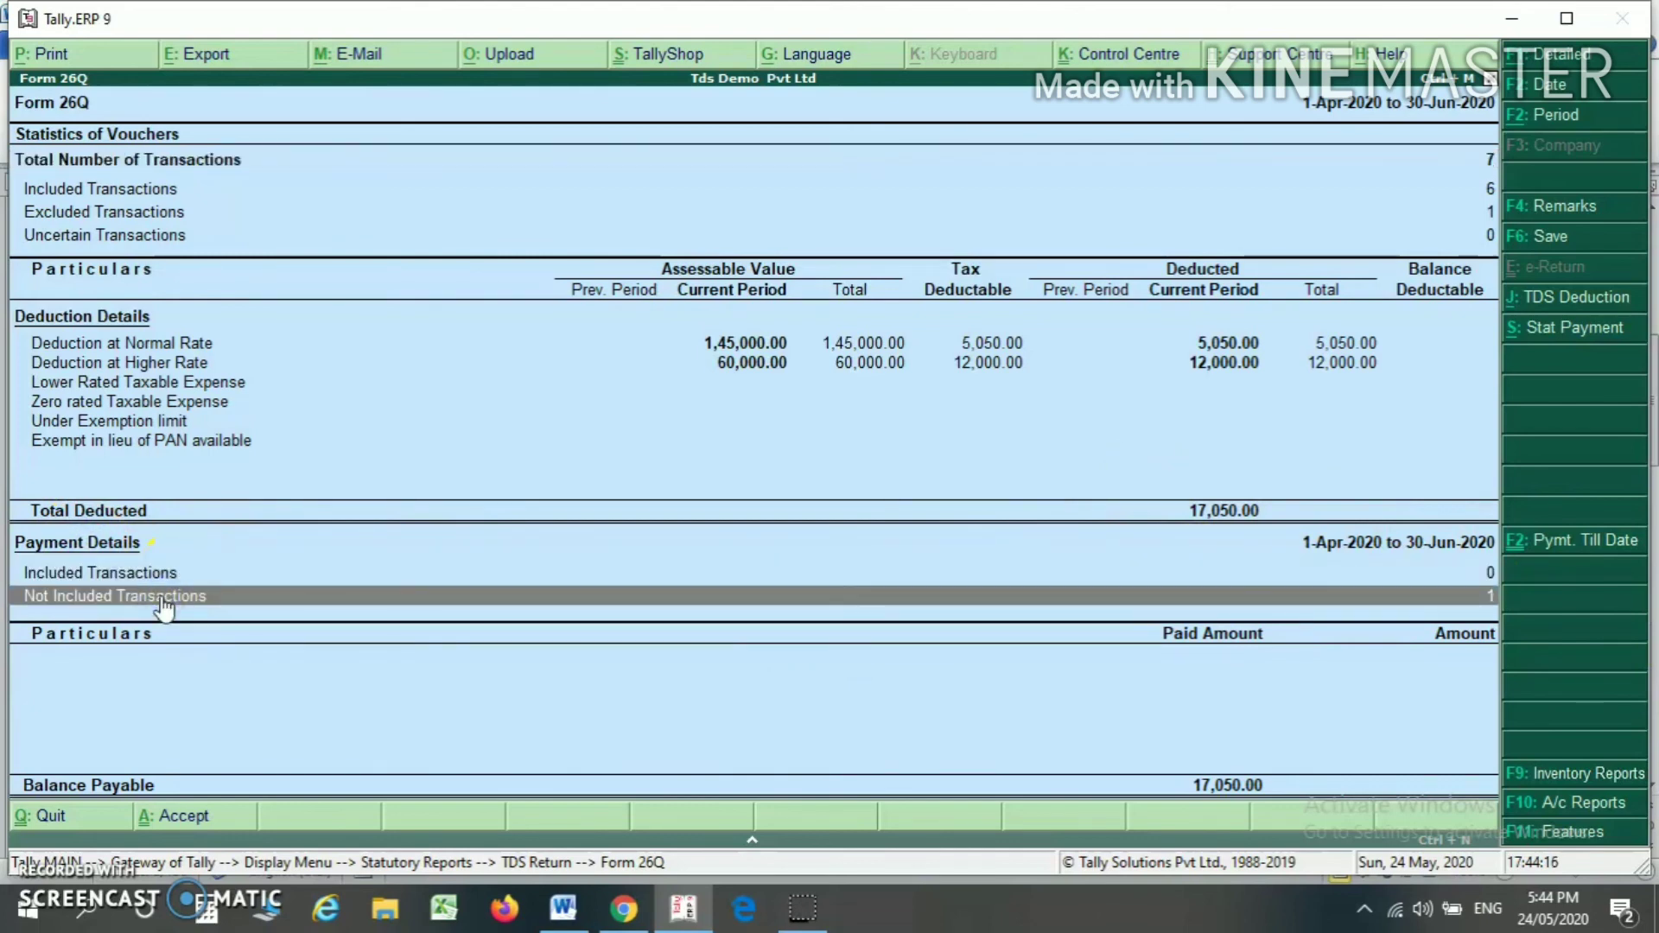
click(164, 596)
right_click(124, 623)
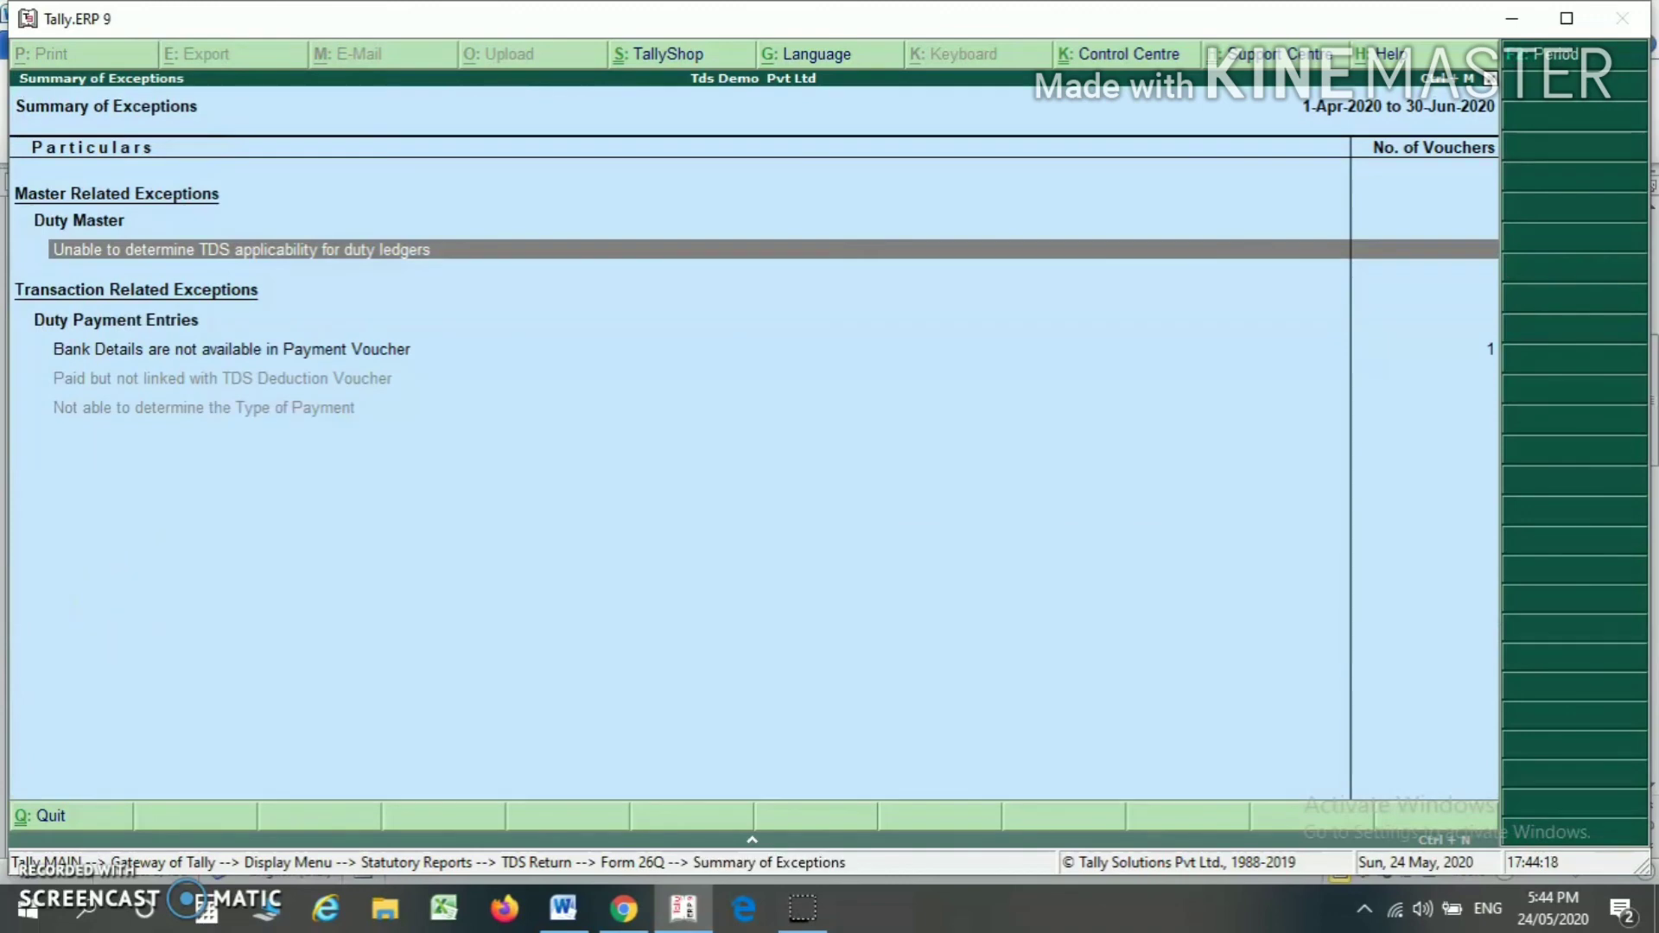
right_click(128, 358)
click(129, 354)
right_click(314, 106)
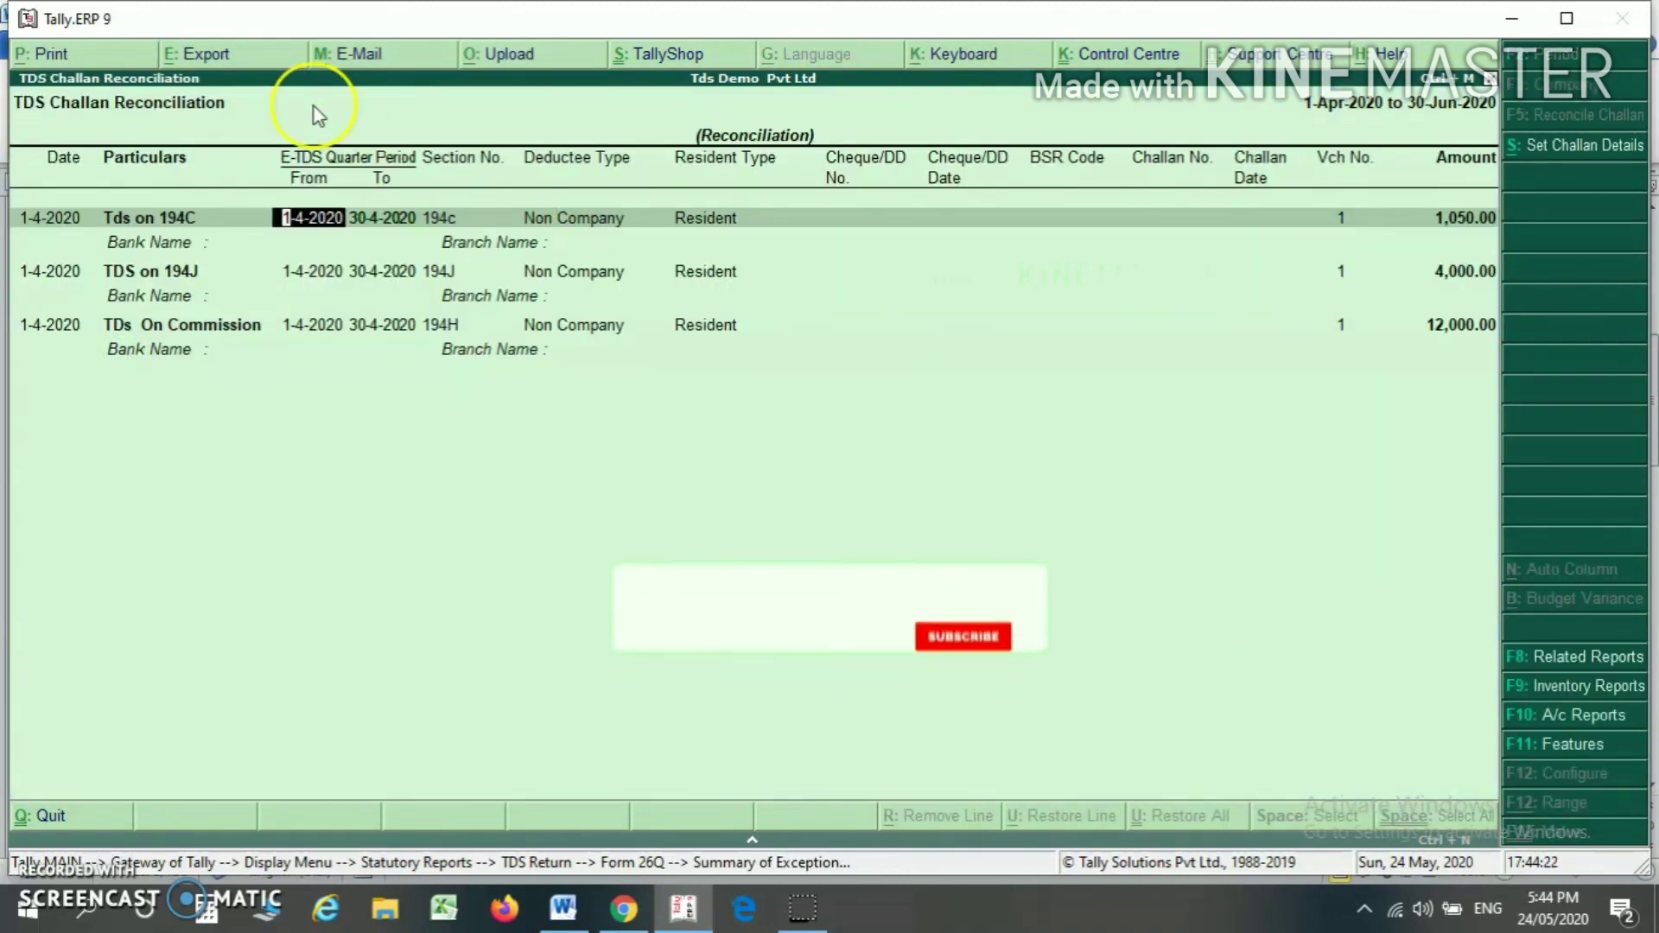
key(y)
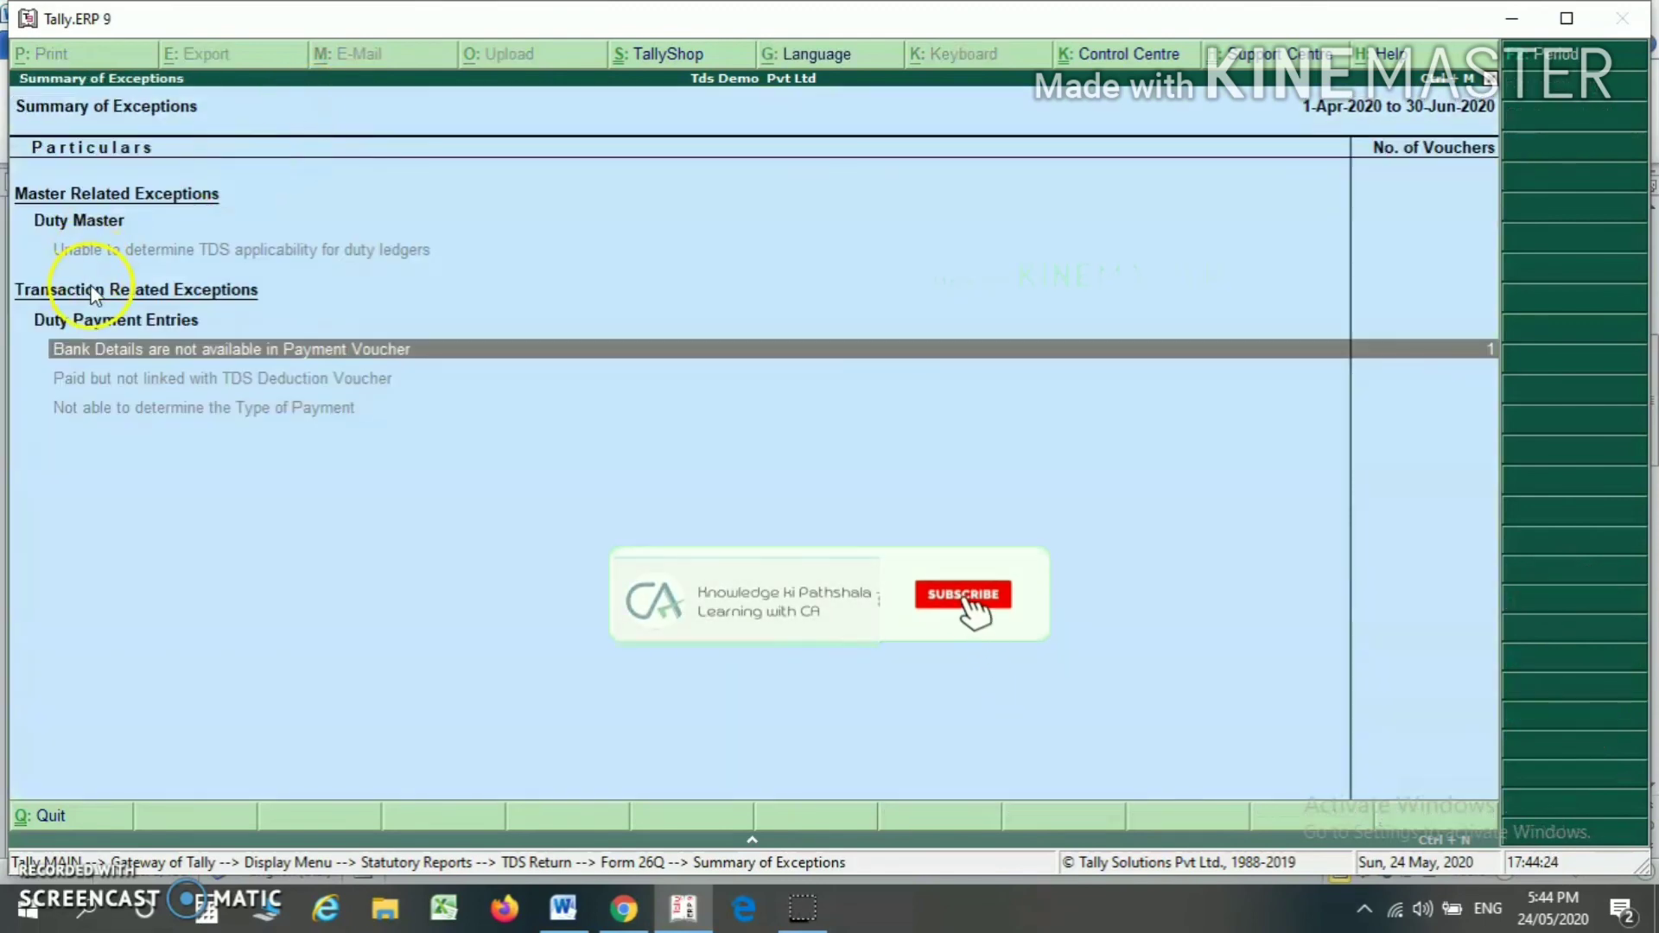
key(Return)
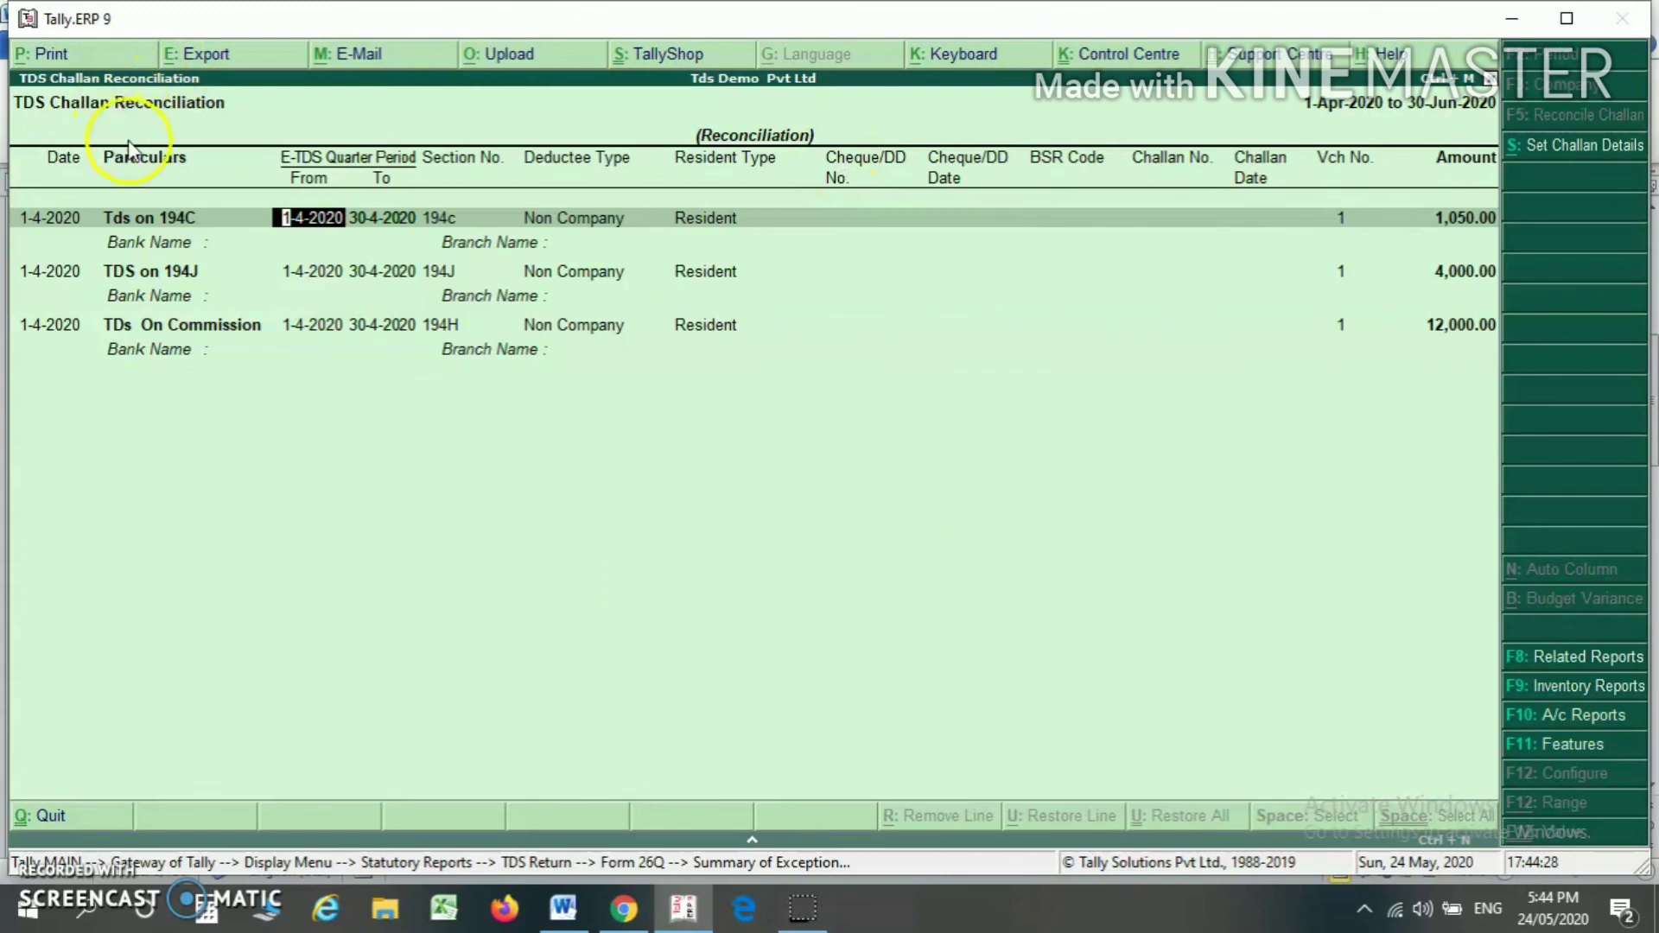
Reconcile Tds on 194C with cheque no. 1 dated 1-4-2020, BSR code 1112350, challan no. 1 dated 1-4-2020 and bank Not Applicable.
click(870, 225)
click(869, 223)
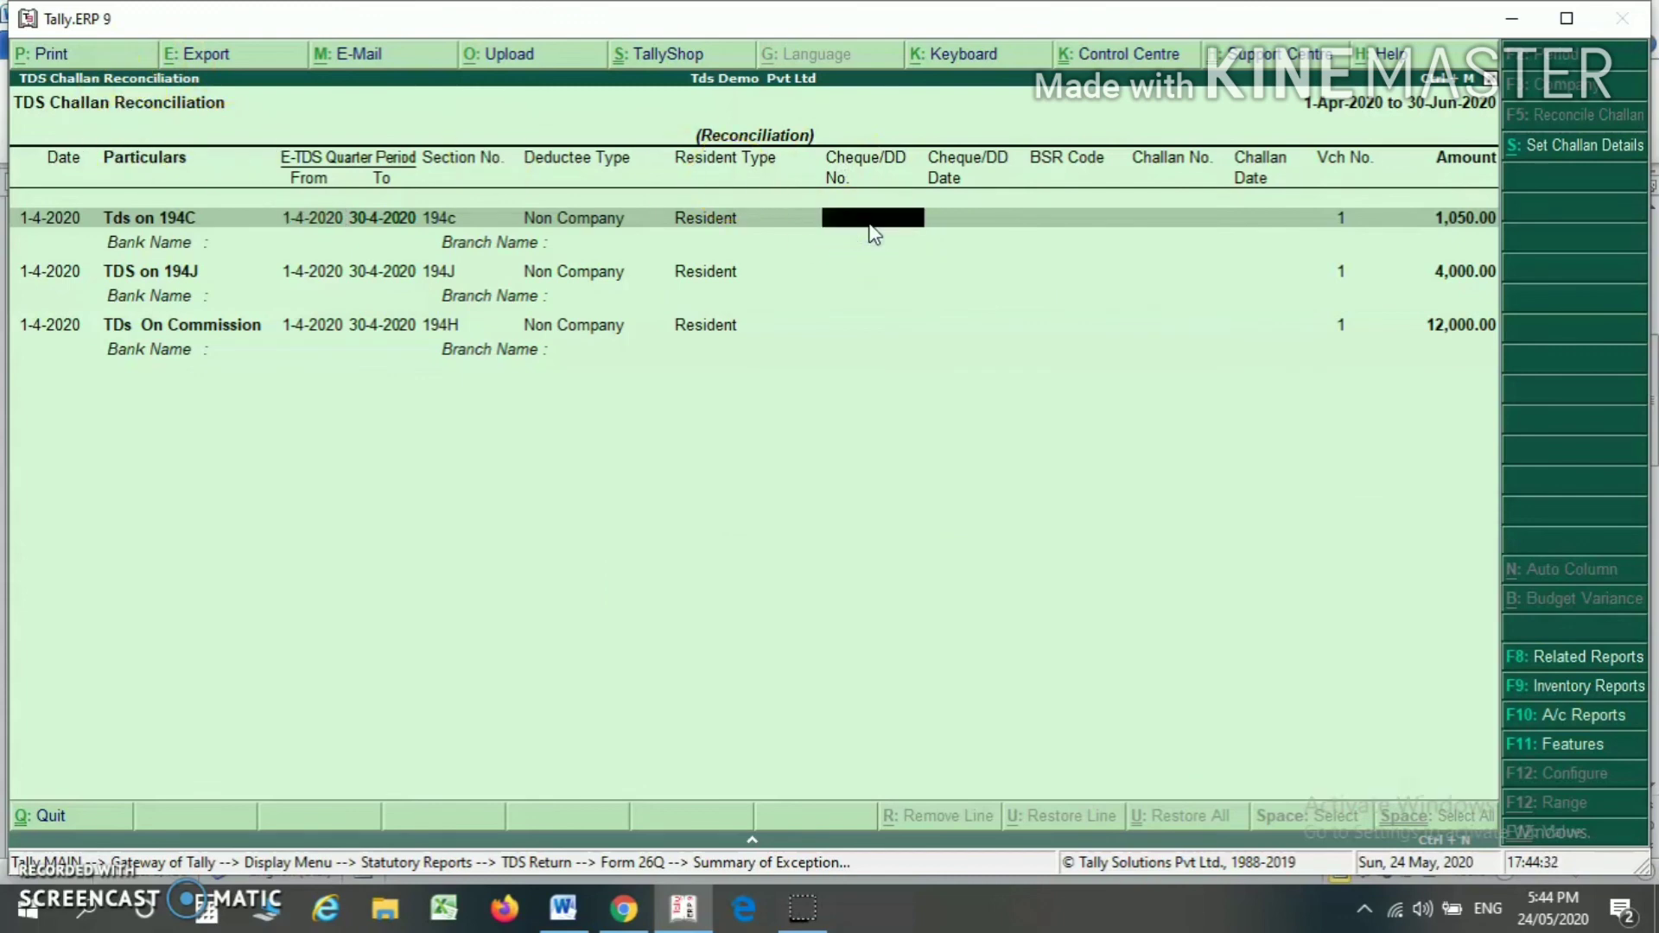
text(1)
key(Return)
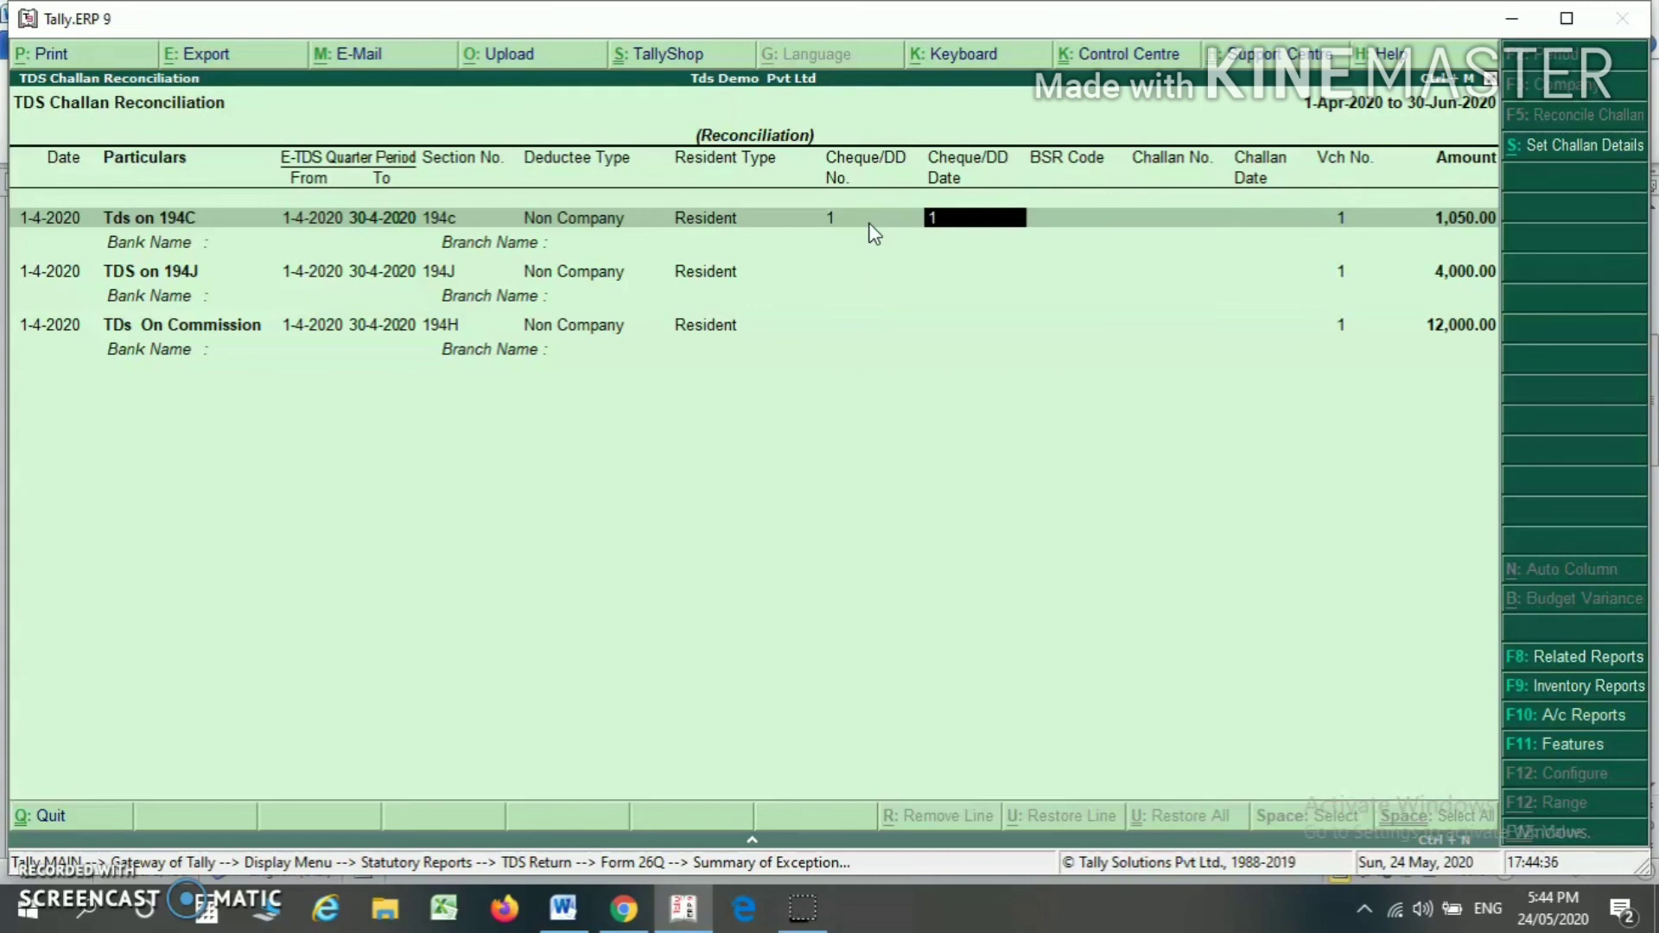
key(Return)
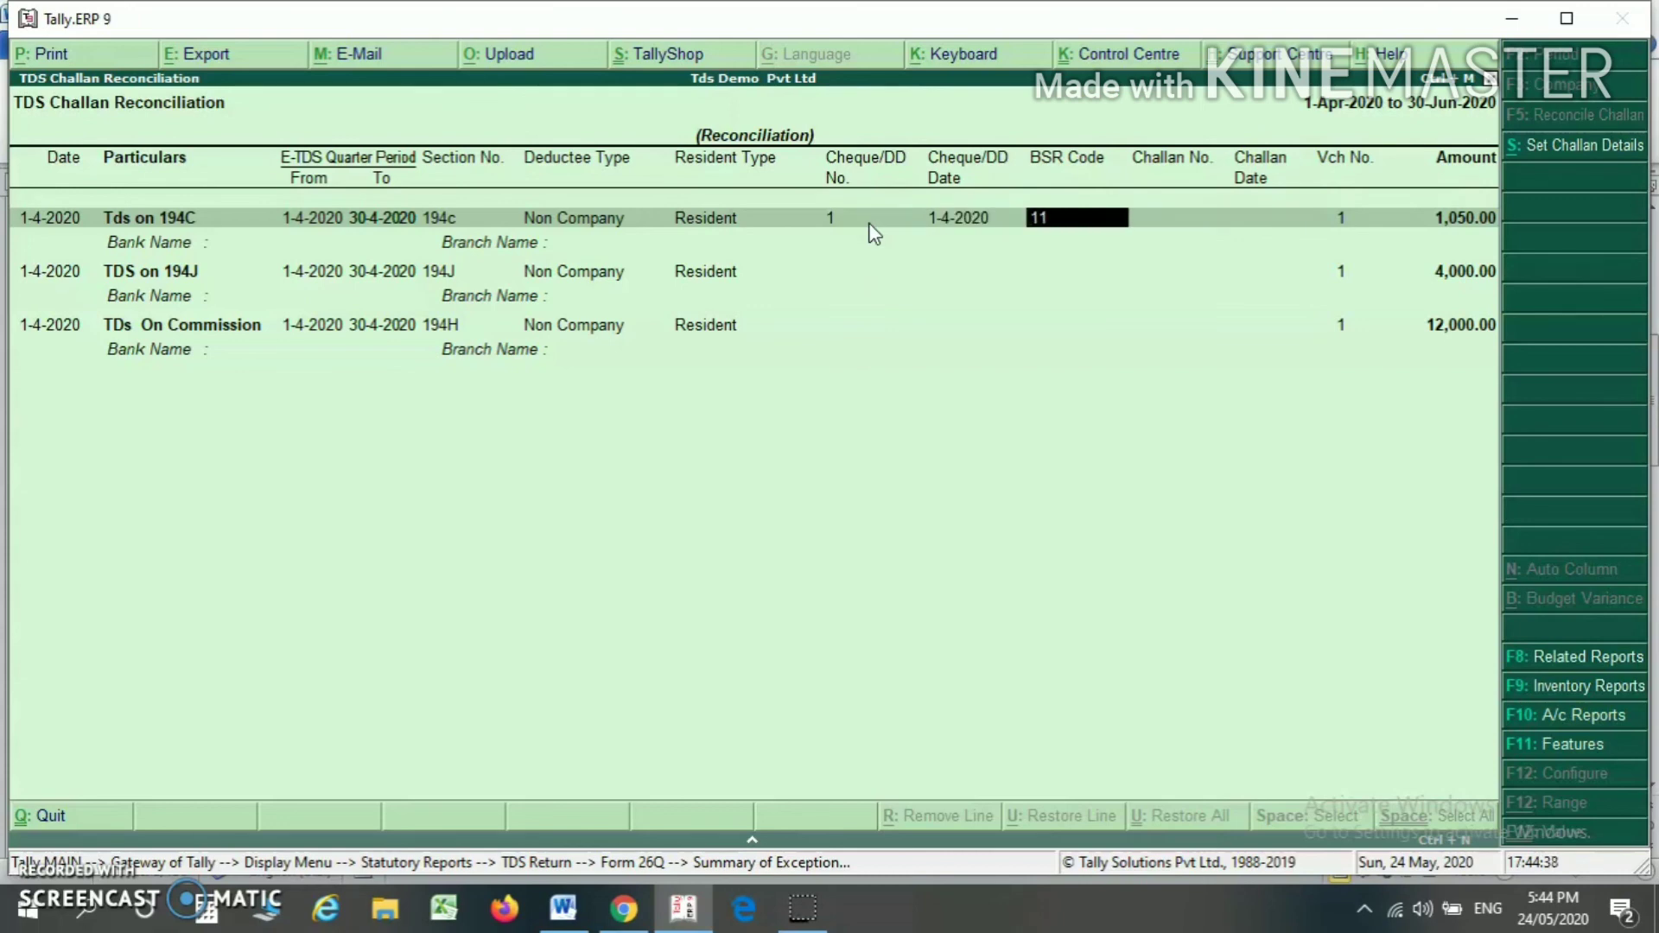
text(1112350)
key(Return)
key(Return)
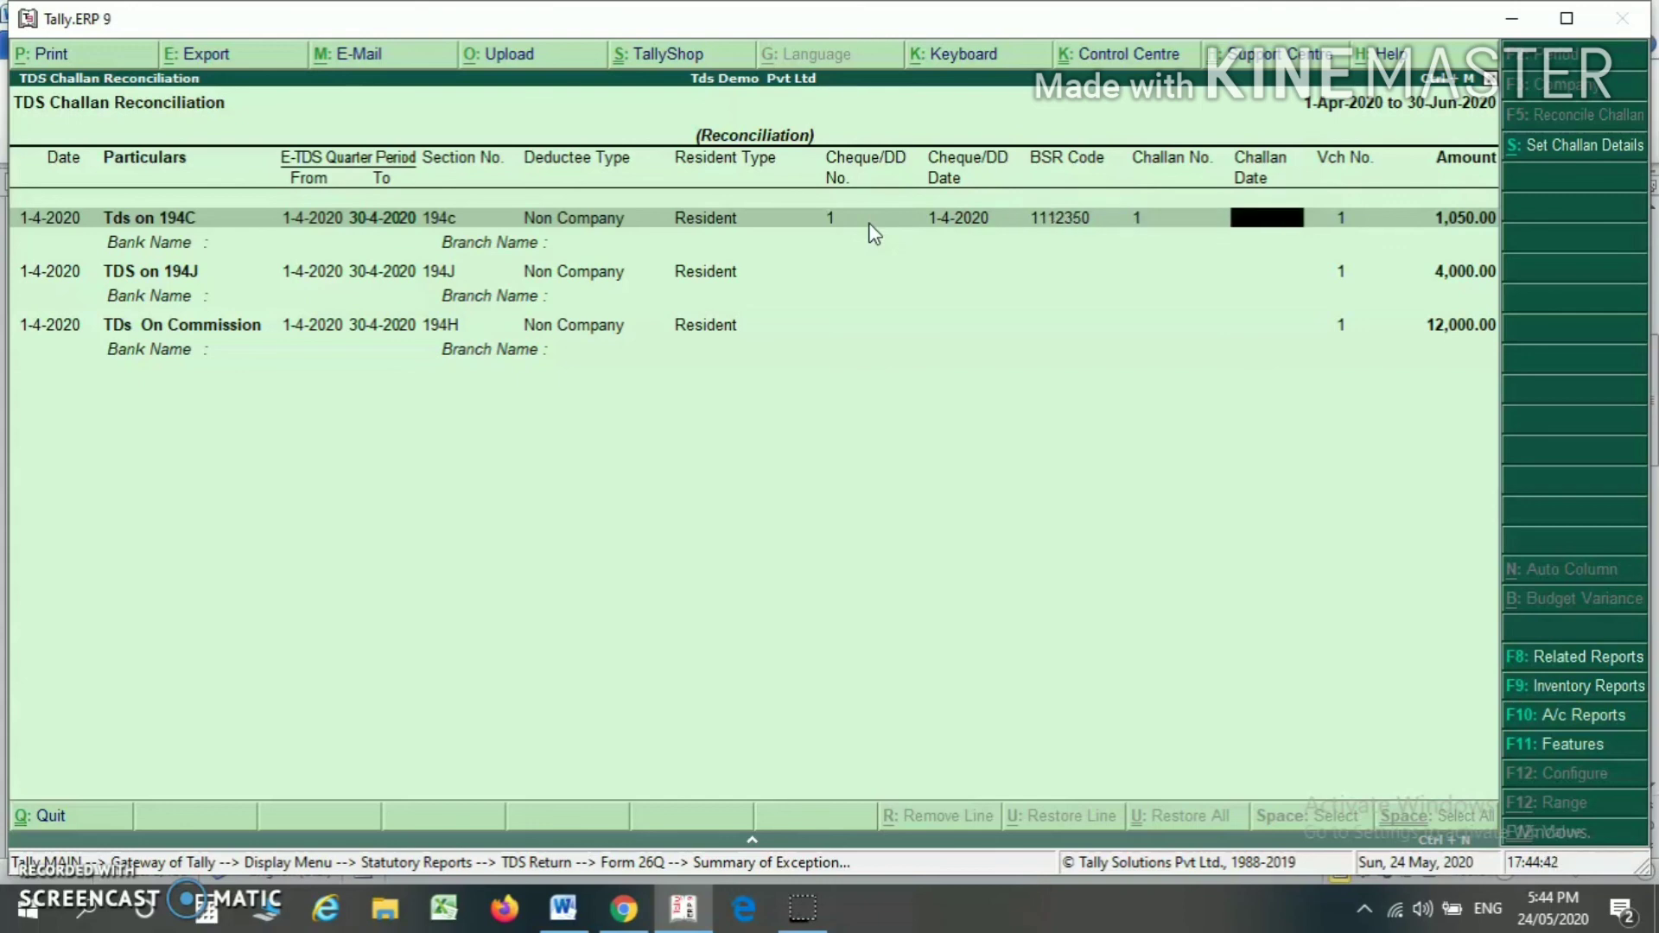
text(1.4.20)
key(Return)
key(Return)
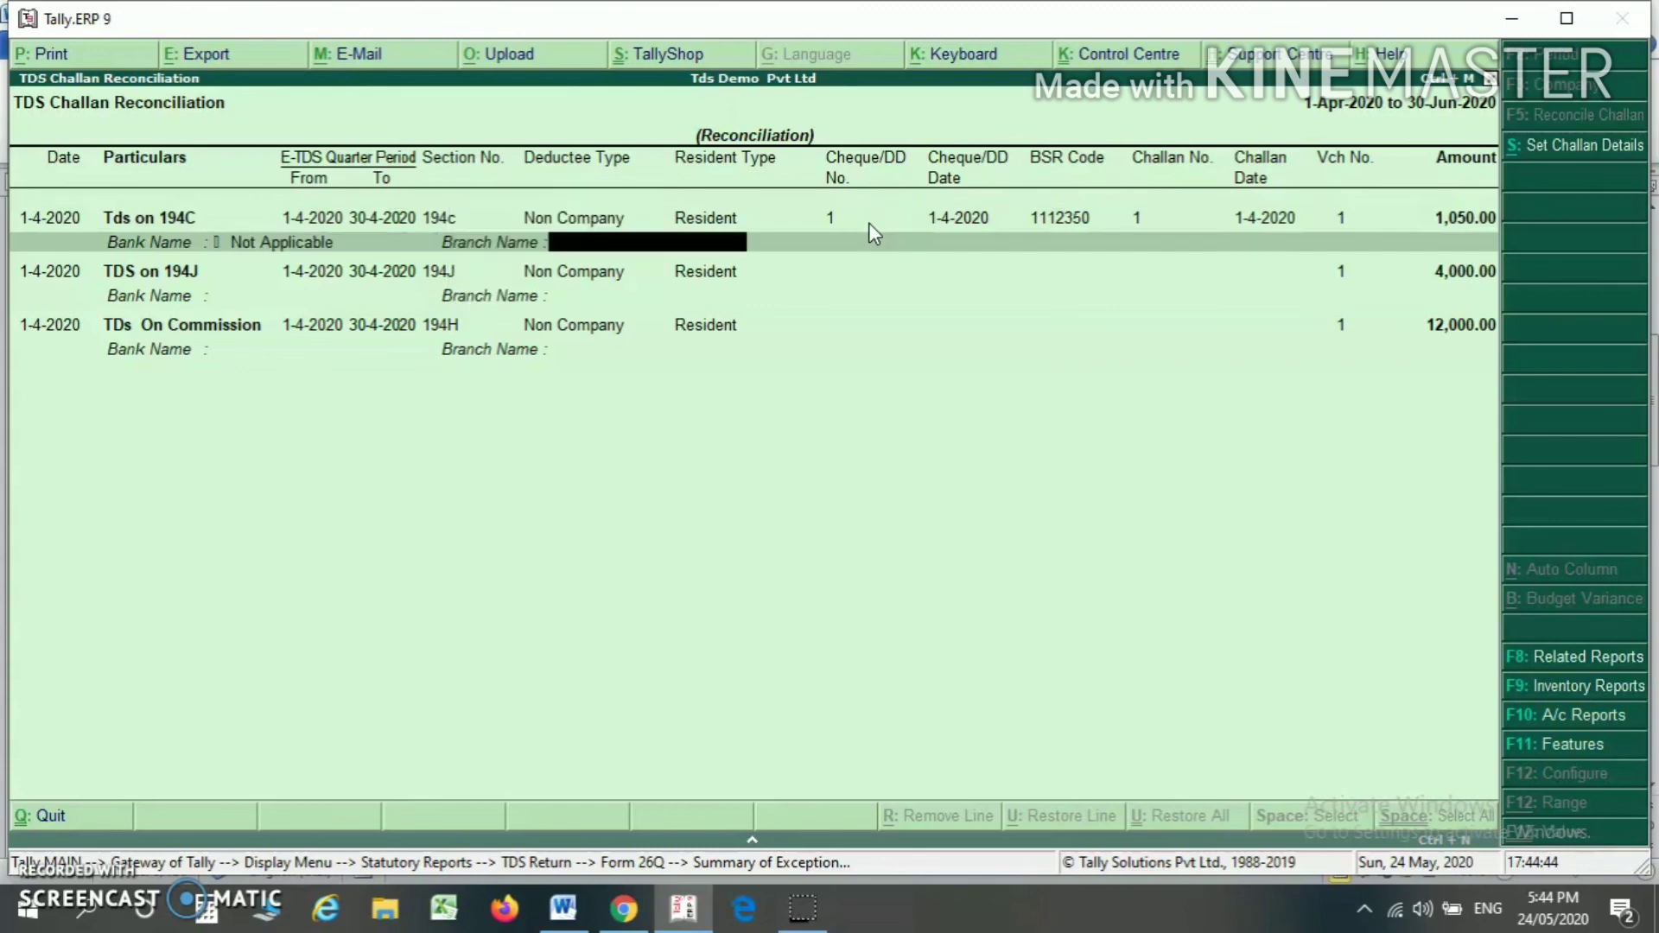
key(Return)
Reconcile TDS on 194J with cheque no. 1 dated 1-4-2020, BSR code 1123501, challan no. 1 dated 1-4-2020 and bank Not Applicable.
key(Return)
key(Return)
key(Return)
key(Return)
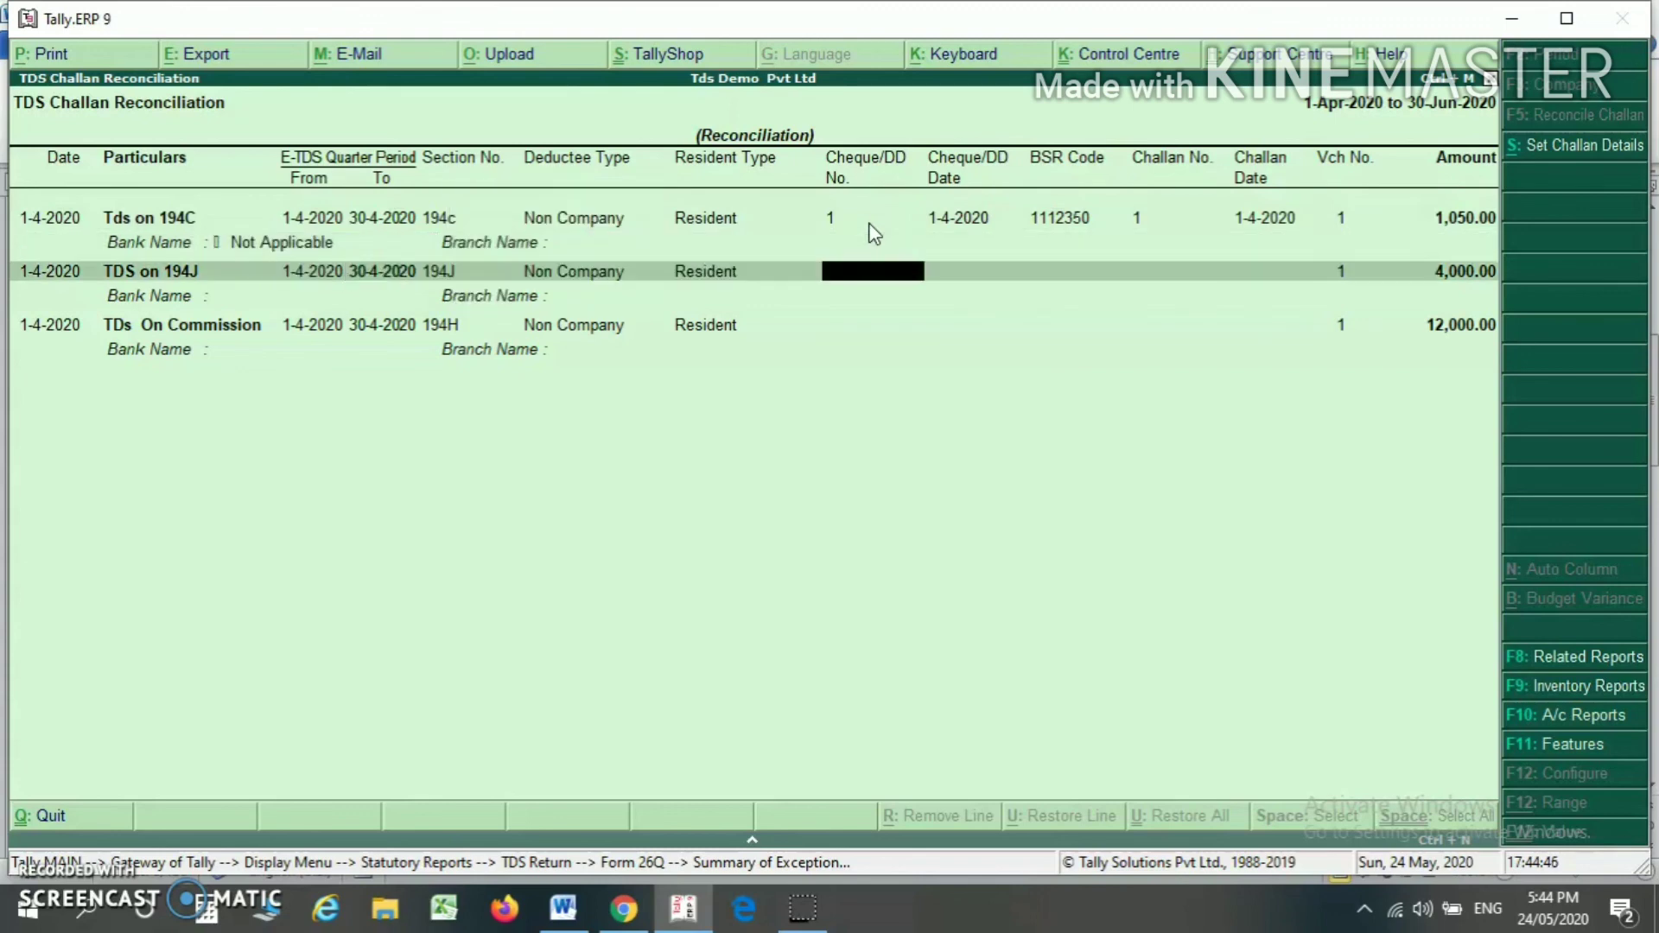
text(1)
key(Return)
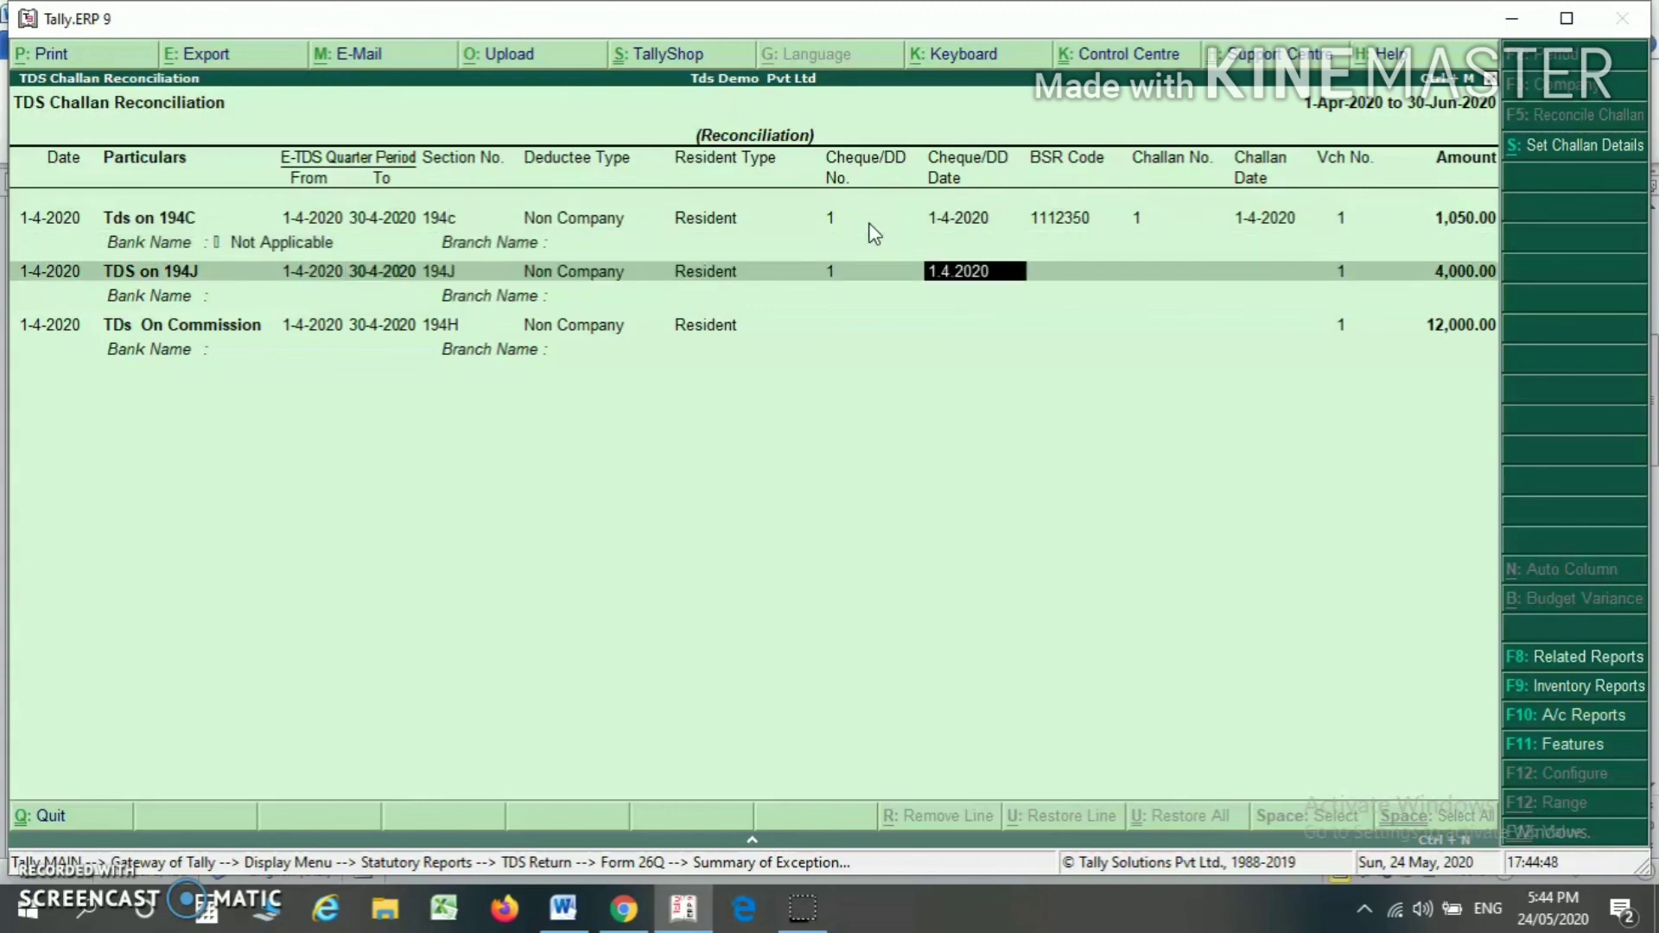
text(1.4.2020)
key(Return)
text(112350)
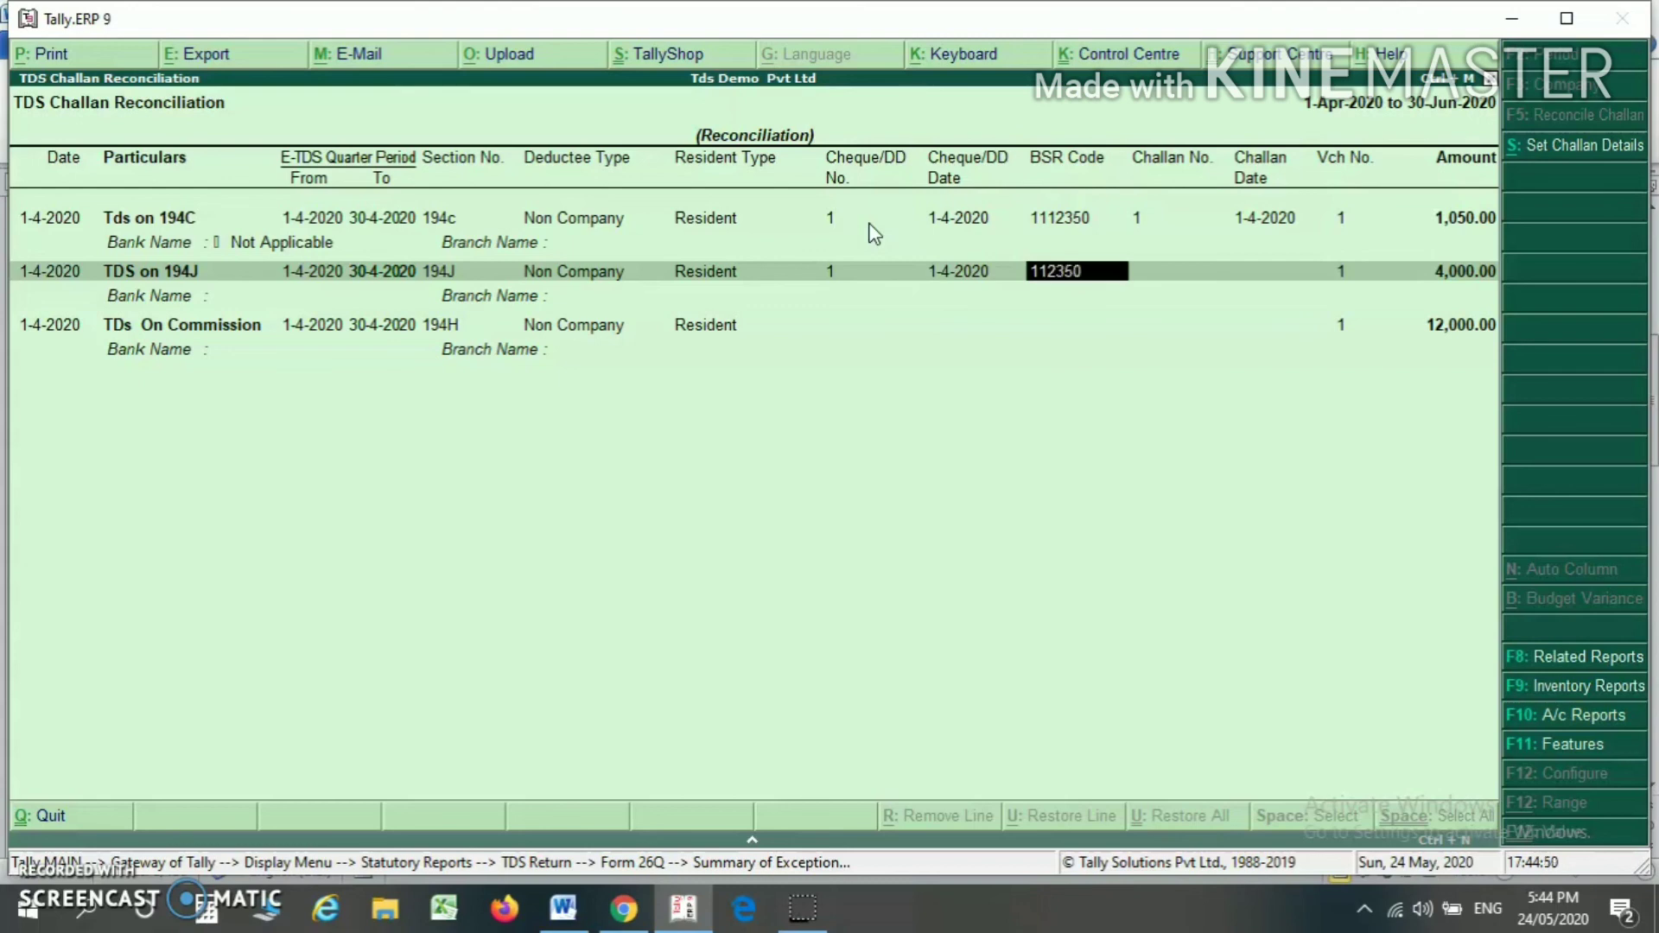
text(1)
key(Return)
key(Return)
text(1.4)
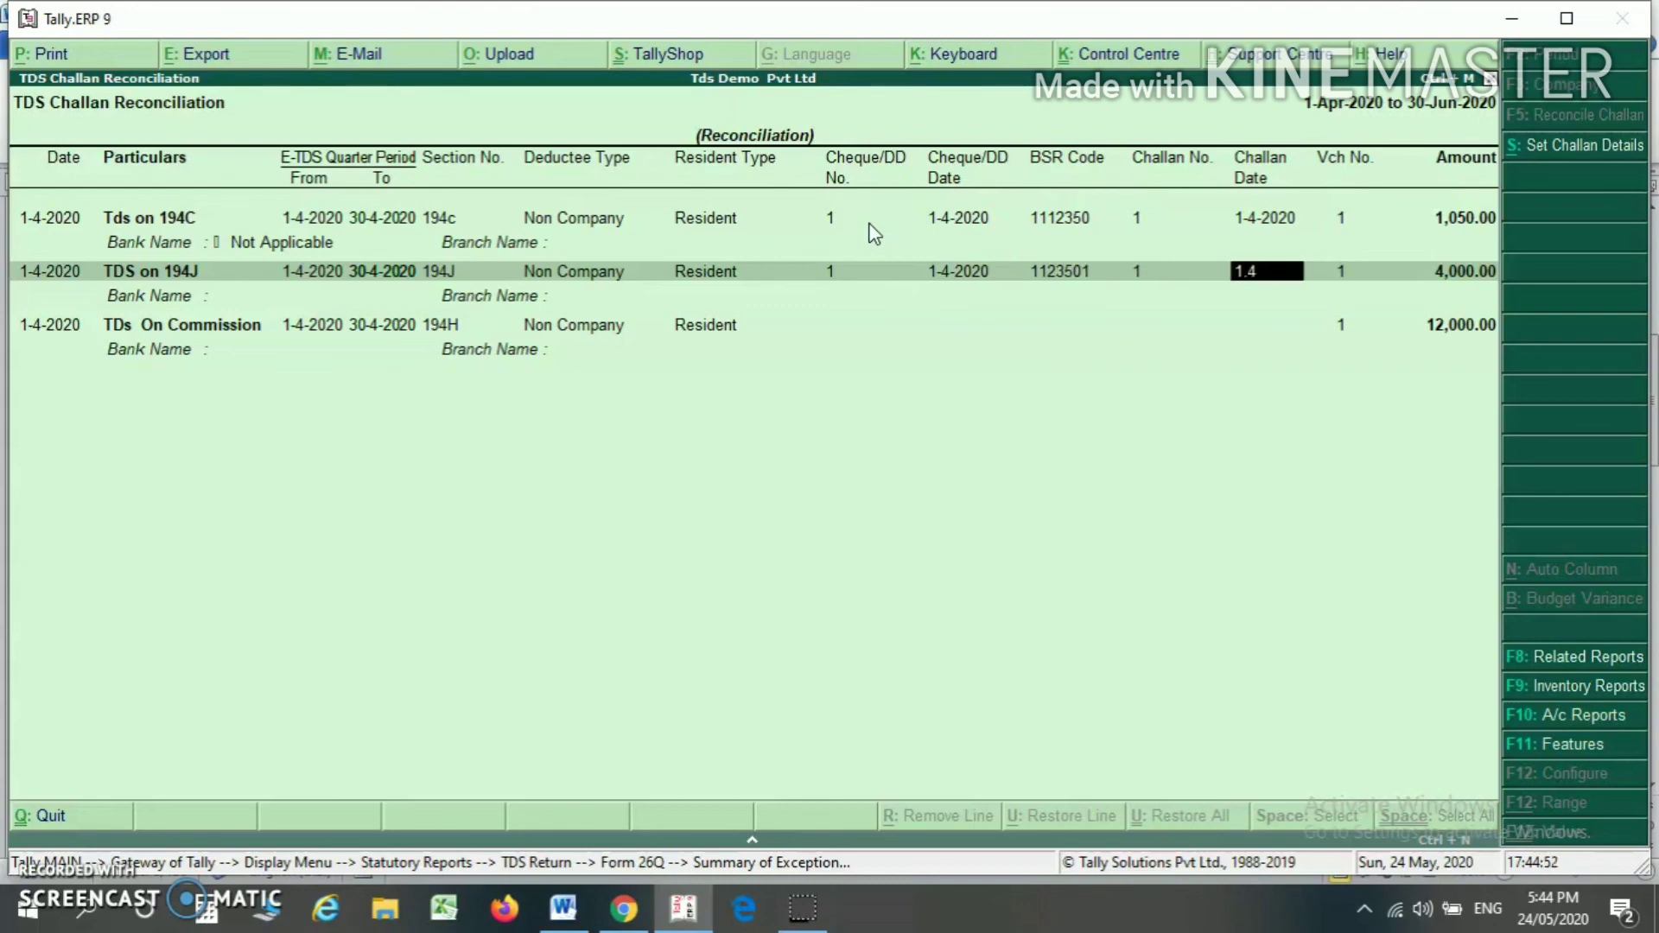
text(.2020)
key(Return)
key(Return)
key(Return)
Reconcile TDs On Commission with cheque and challan no. 1, both dated 1-4-2020, BSR code 1123501 and bank Not Applicable, and save the reconciliation.
key(Return)
key(Return)
key(Return)
key(Return)
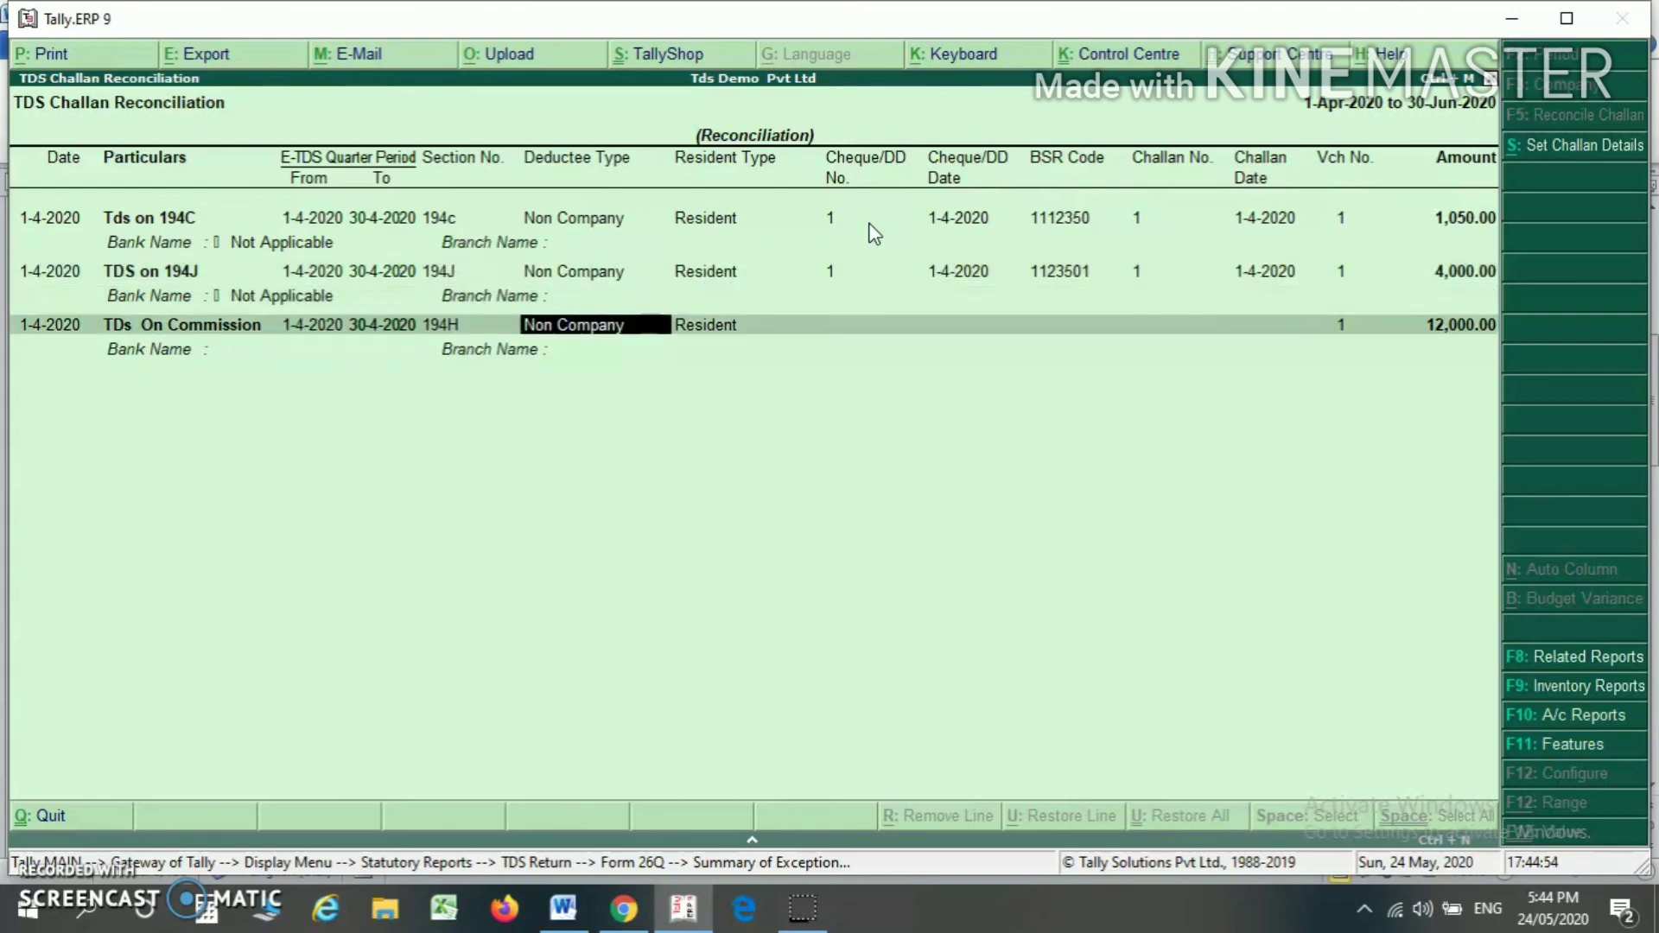
key(Return)
text(1)
key(Return)
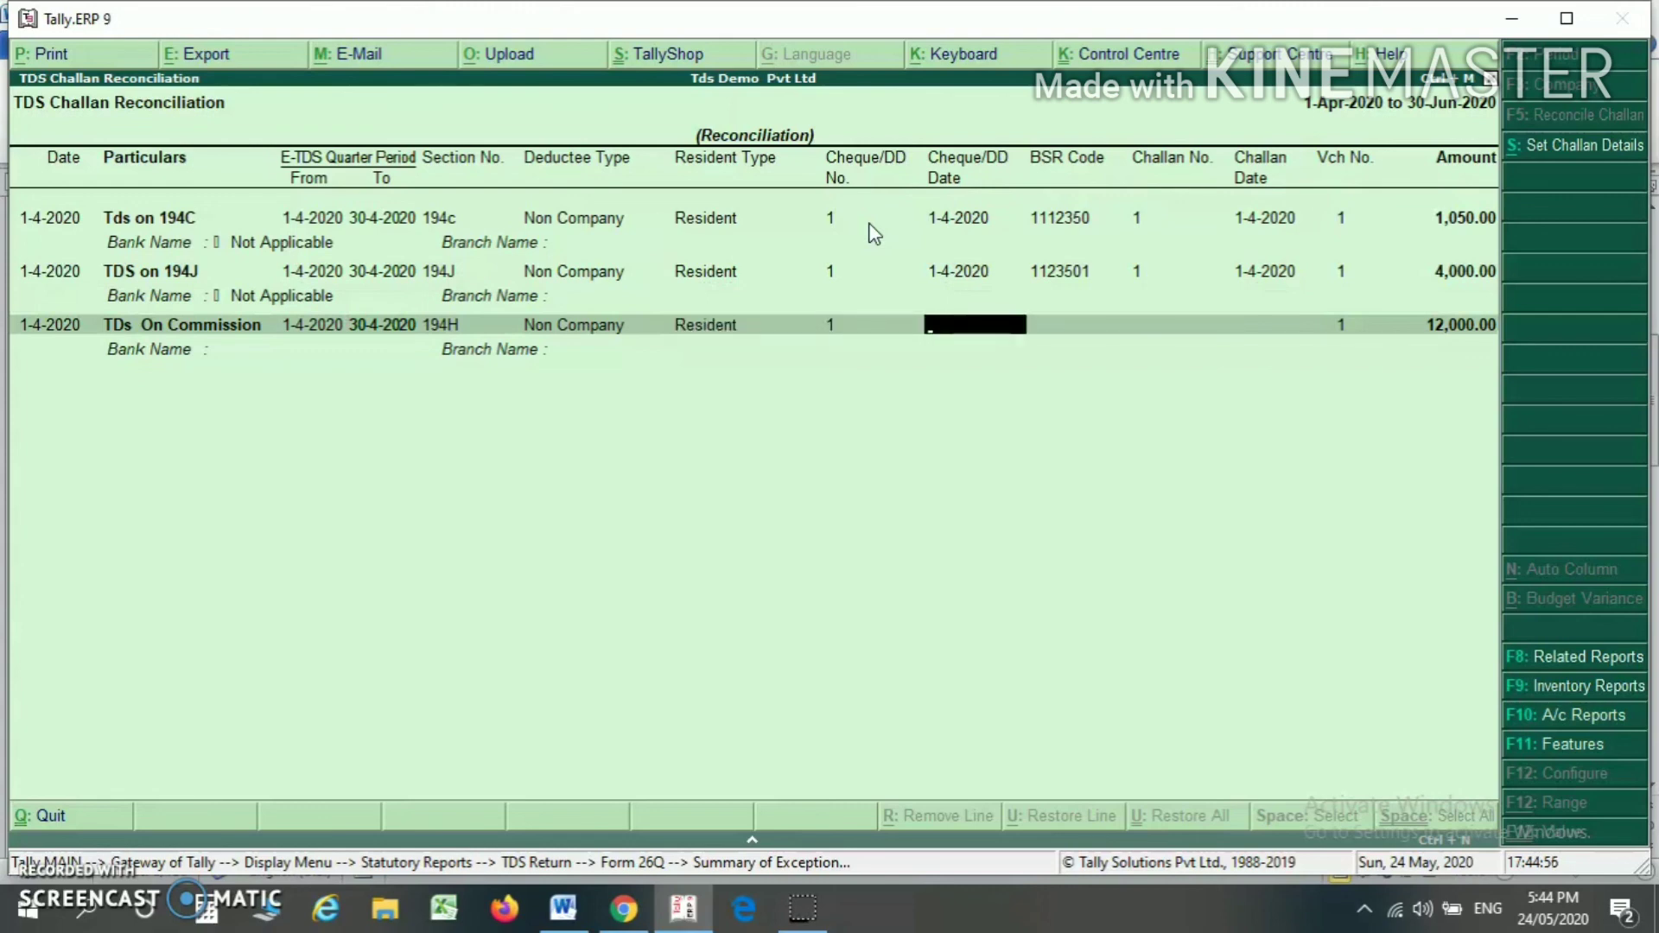
key(Return)
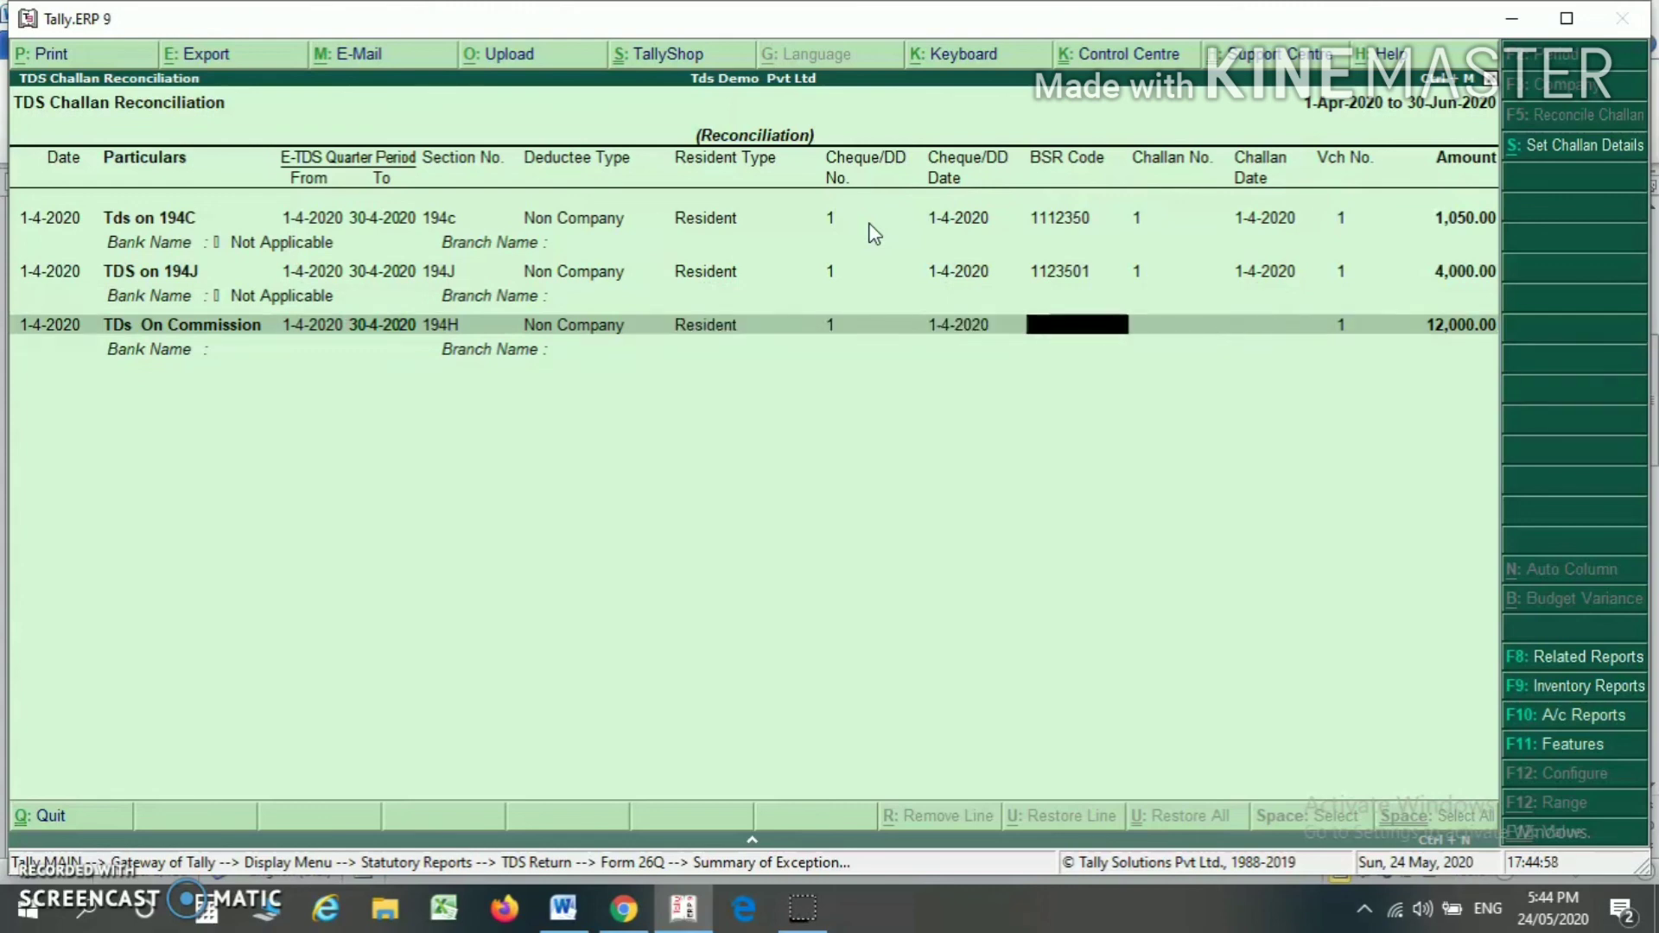
text(1123501)
key(Return)
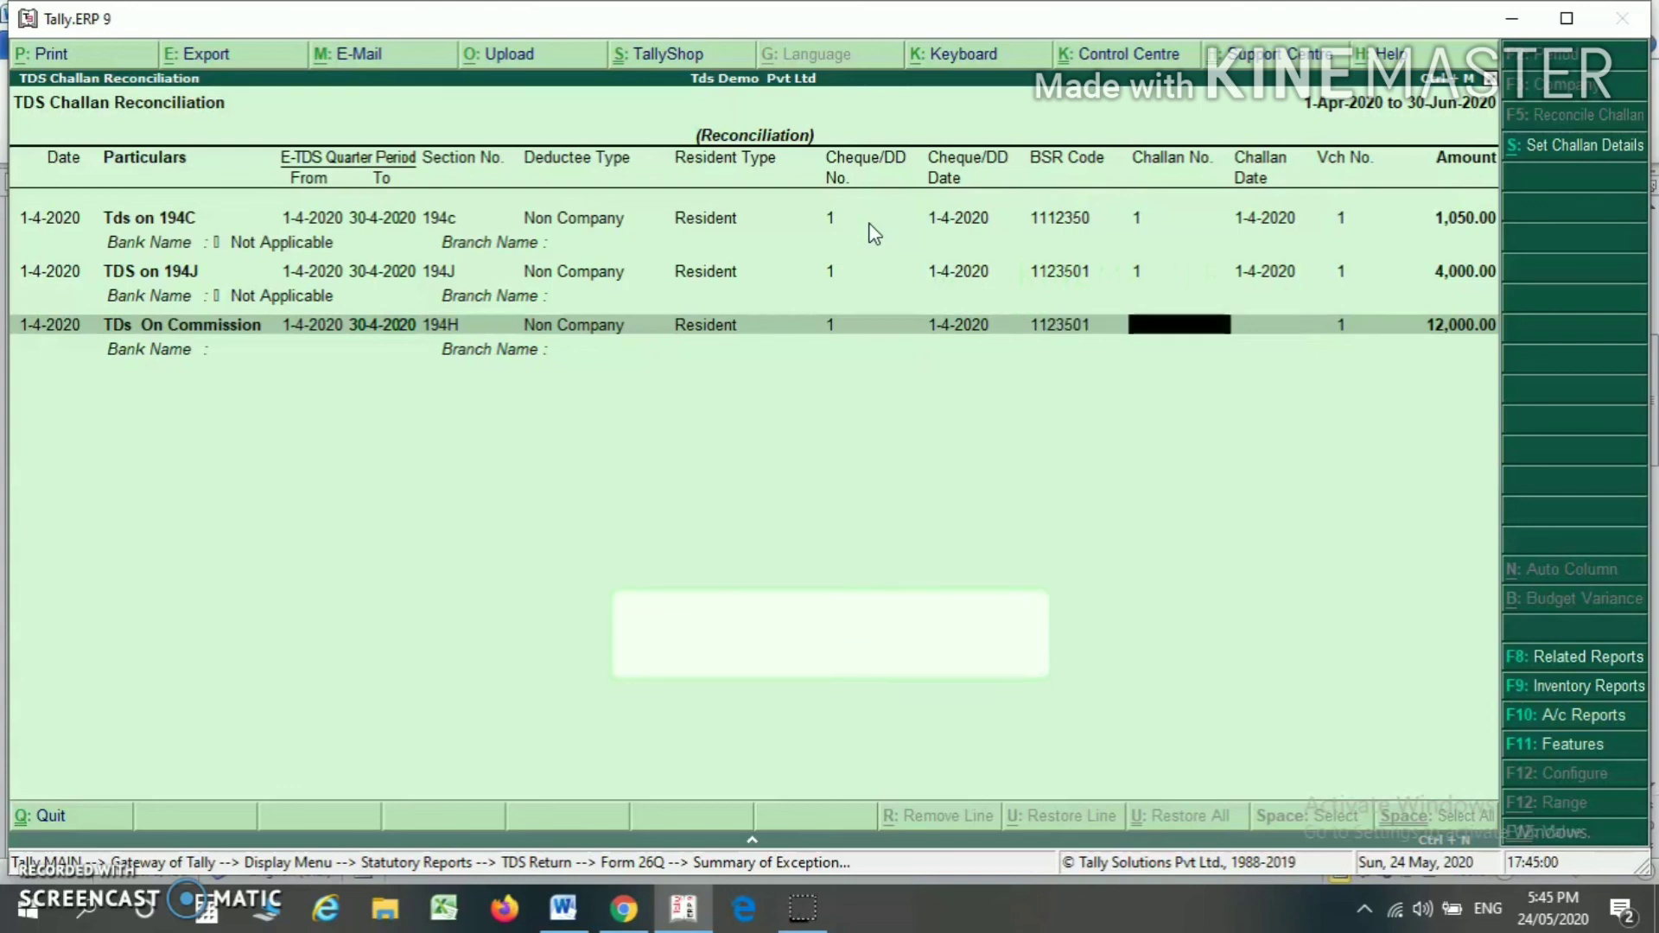
text(1)
key(Return)
text(1.4.2020)
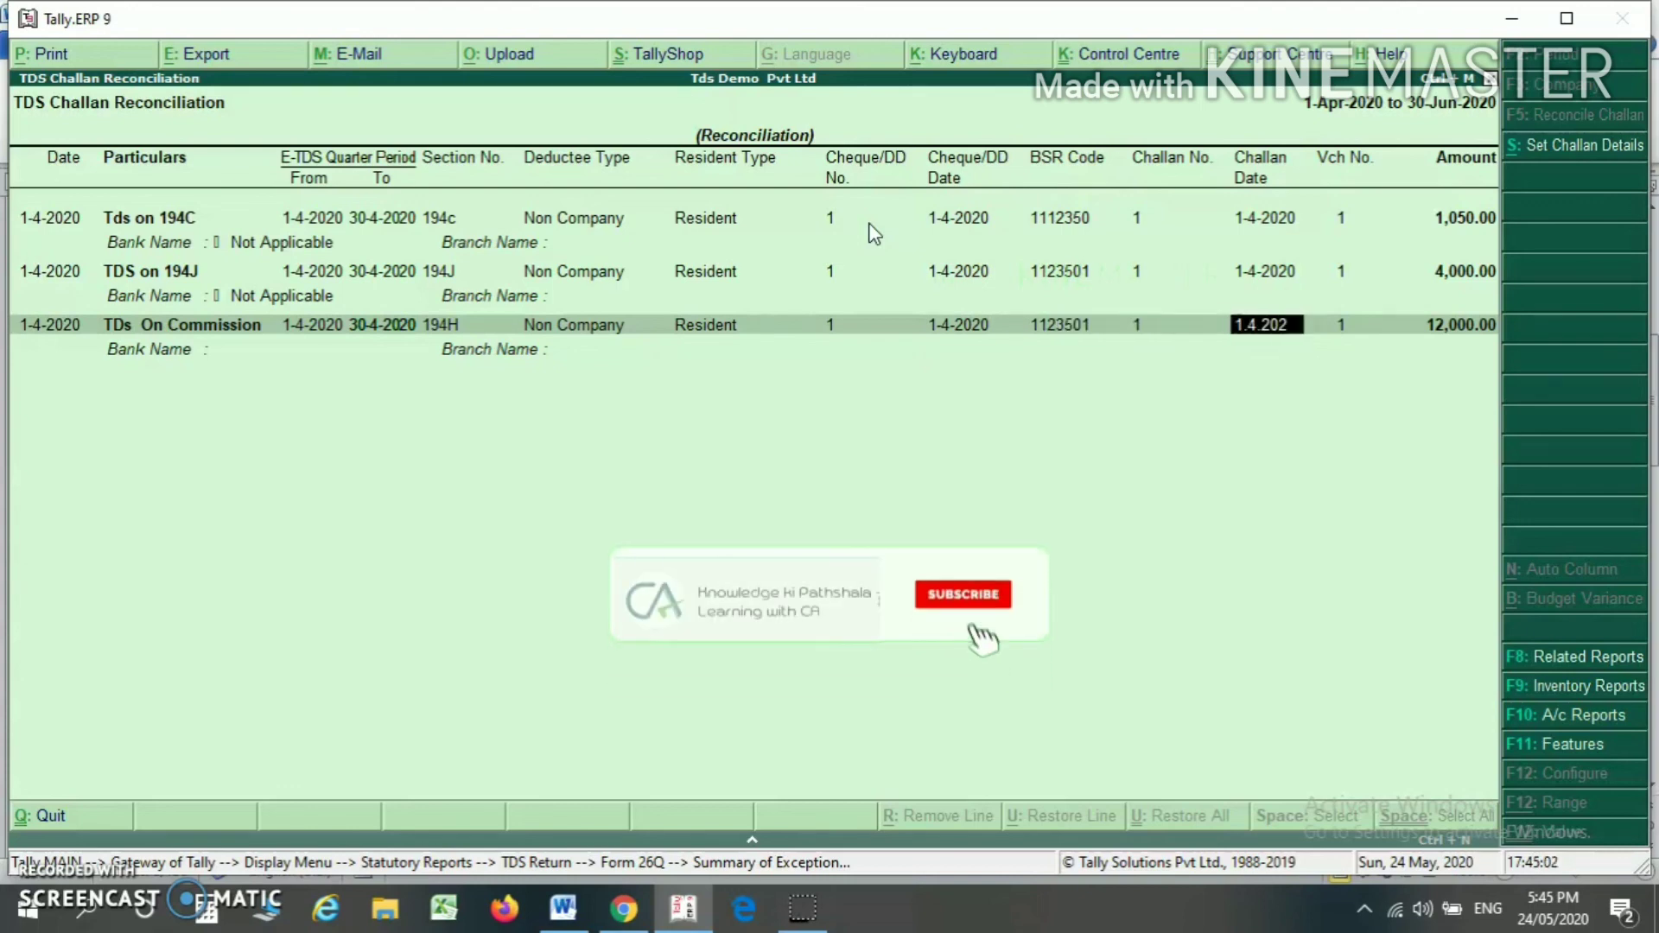
key(Return)
key(Return)
key(Return)
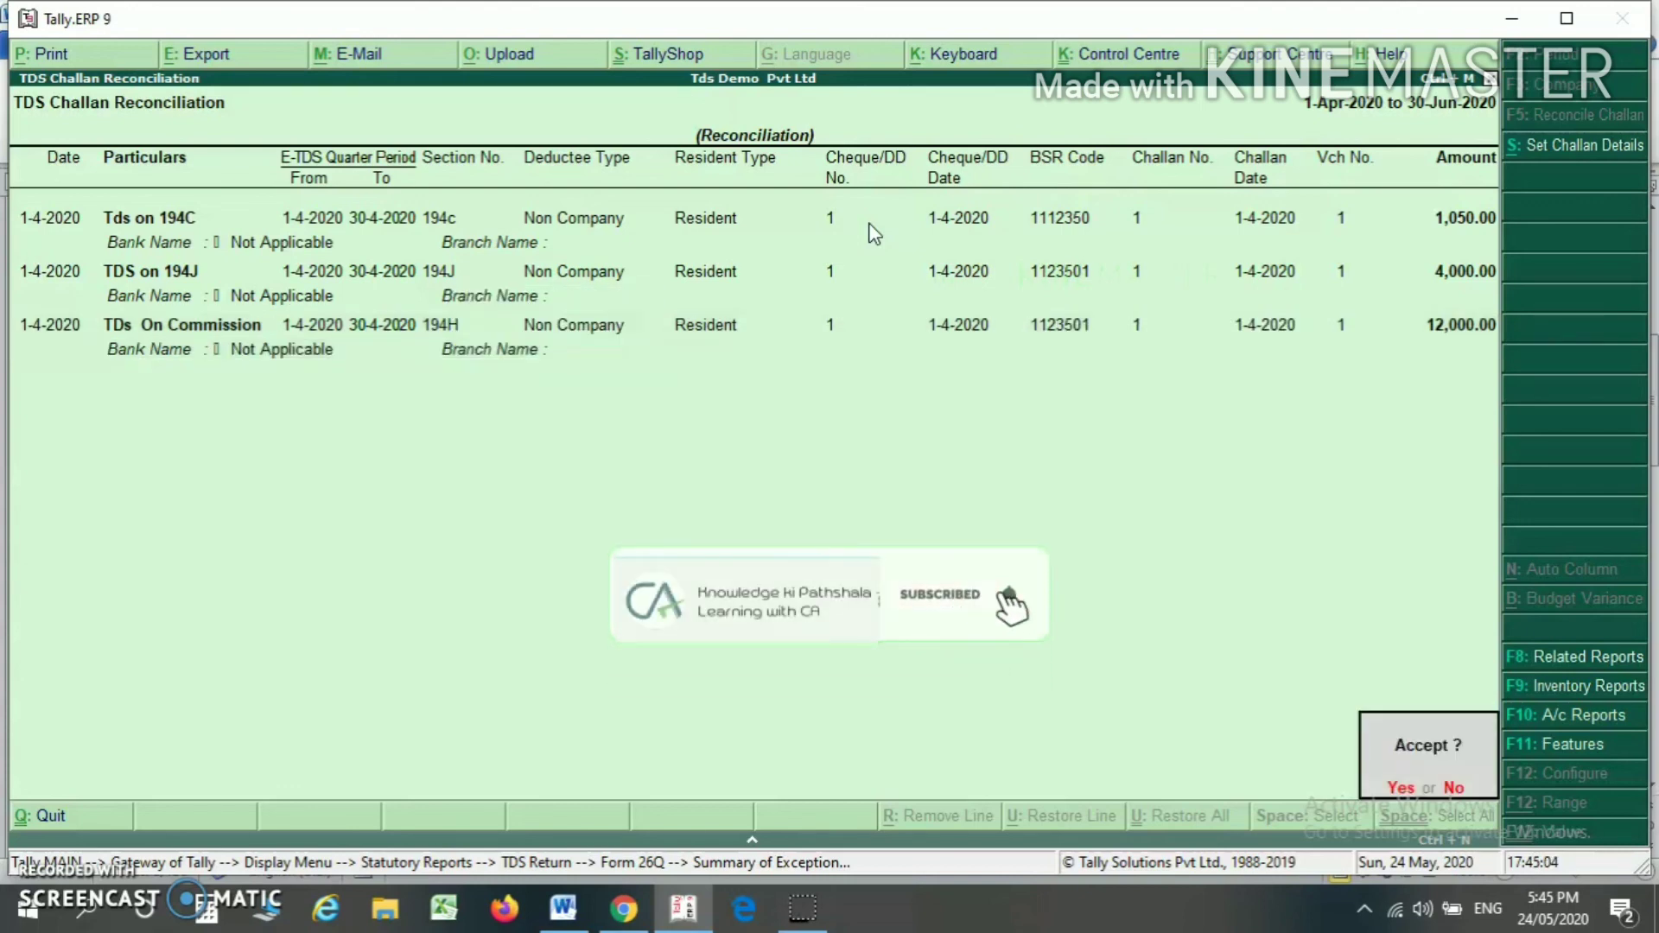
key(Return)
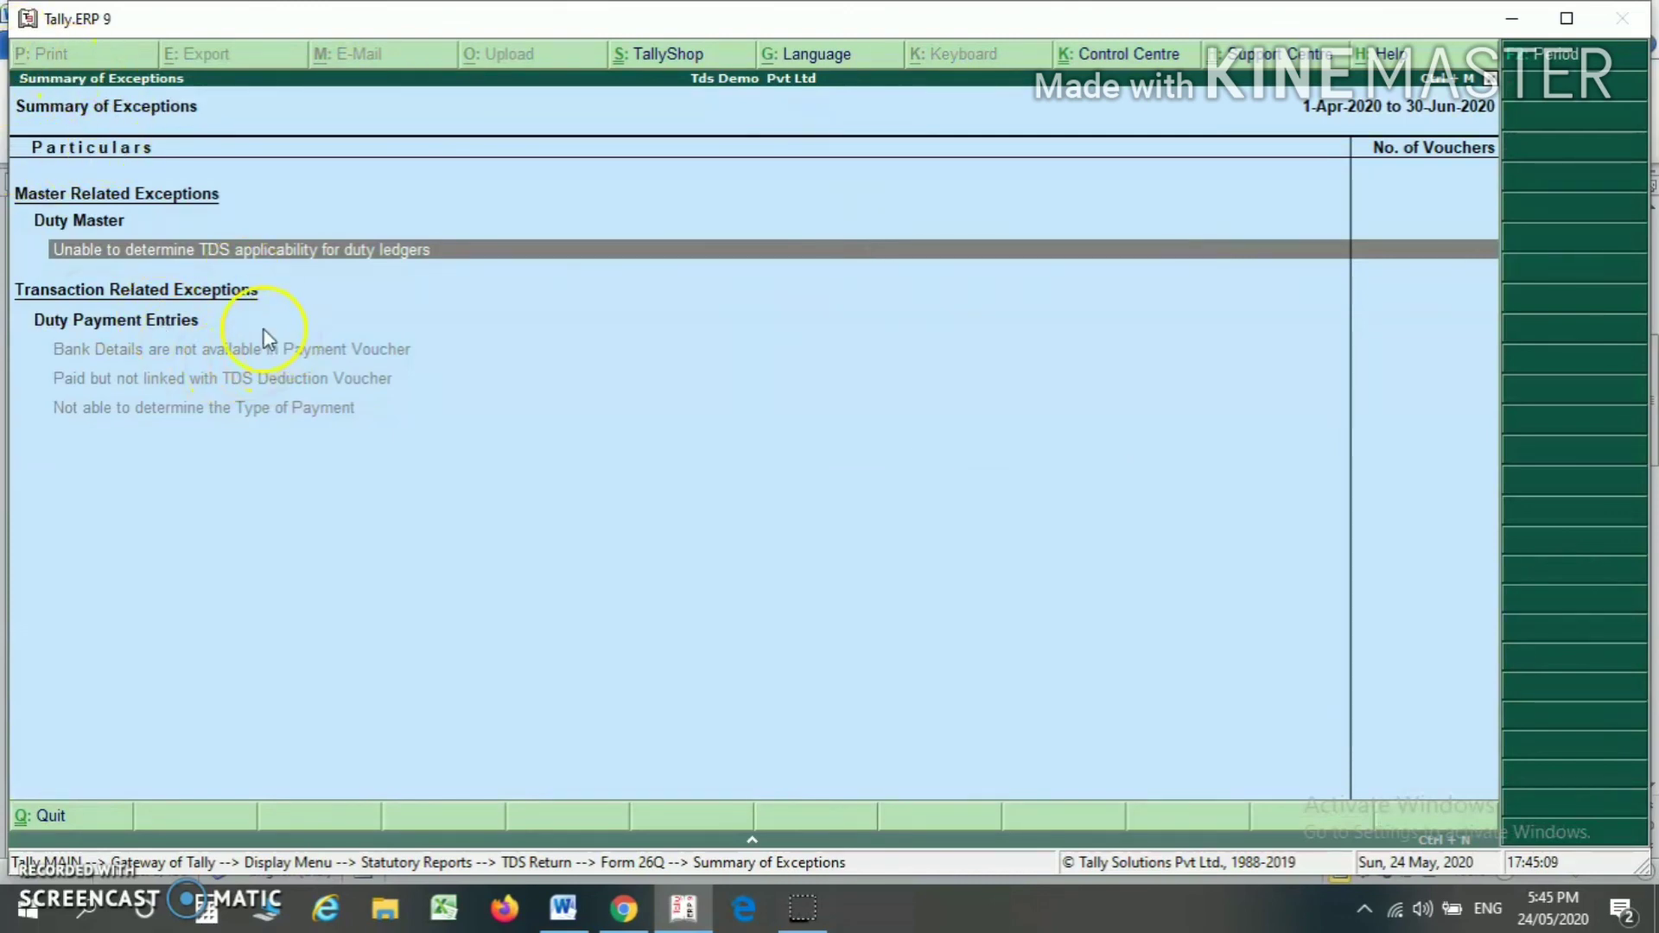
Return to Form 26Q and examine the included and not included transactions in its payment details.
key(Escape)
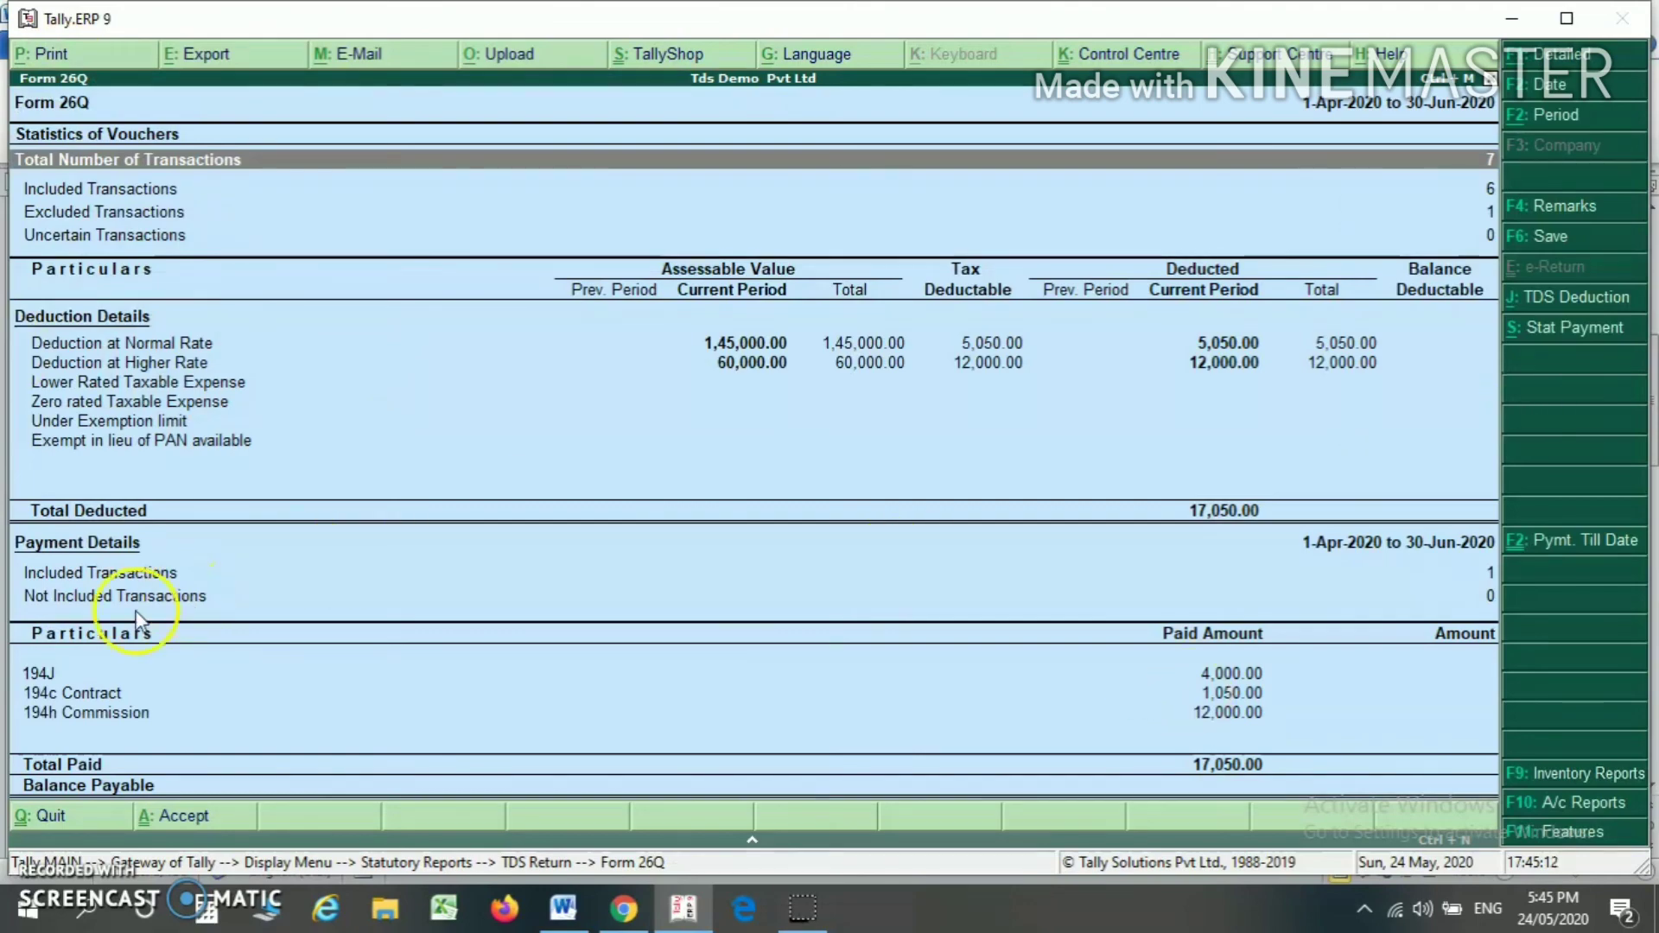
double_click(110, 574)
key(Escape)
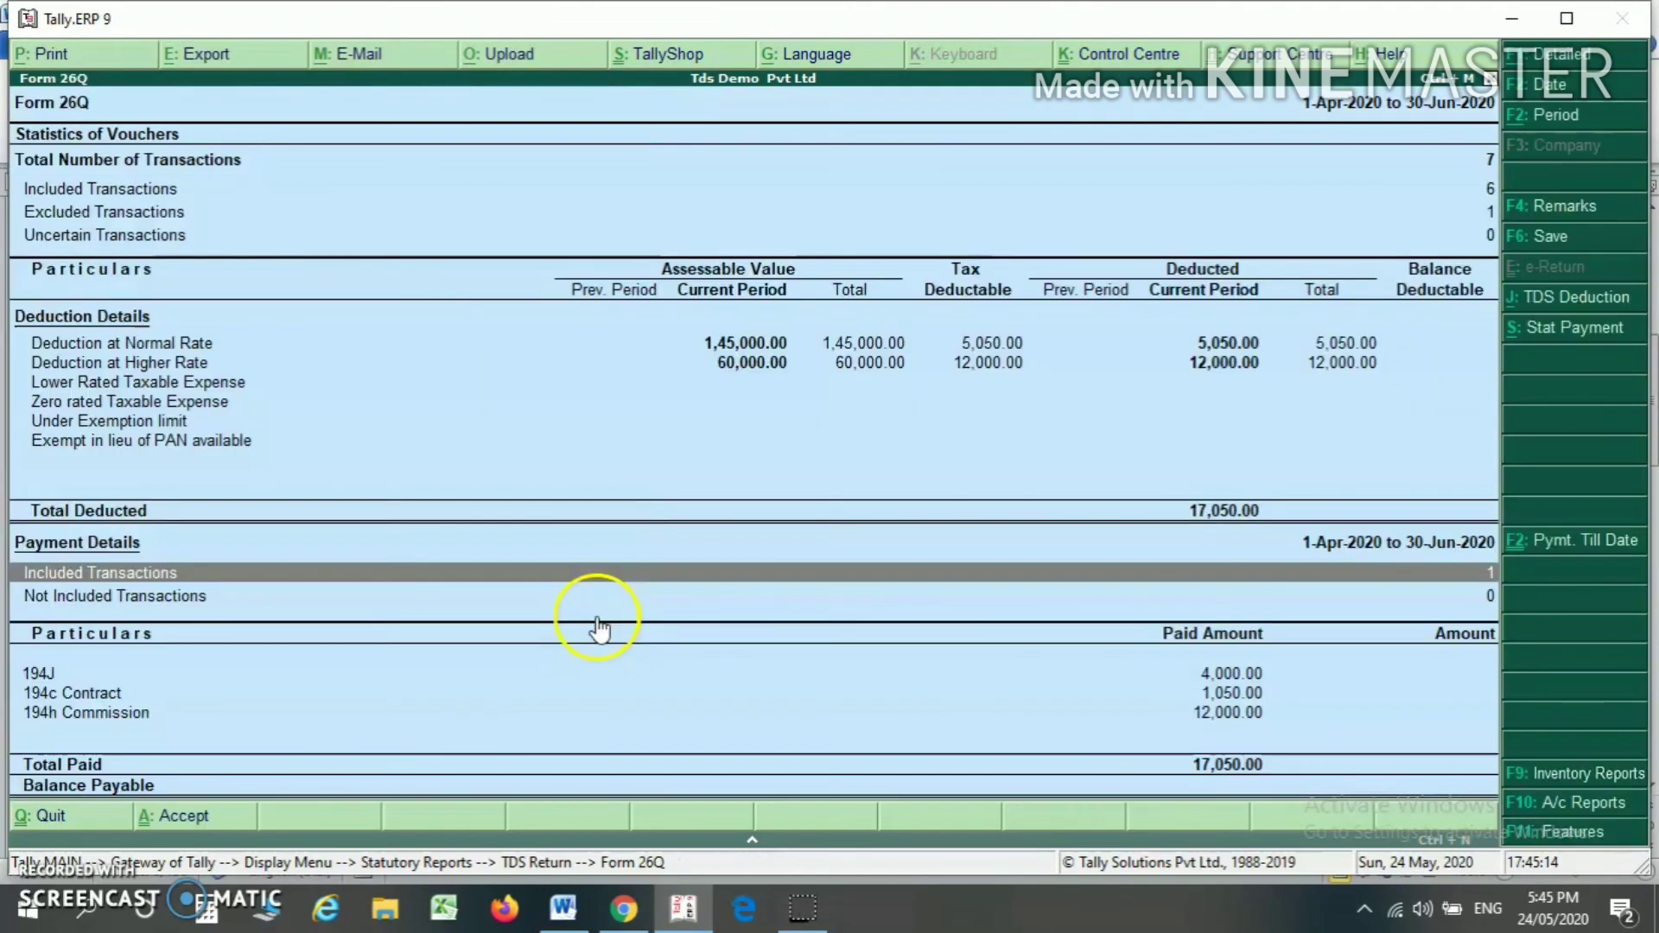
click(1469, 605)
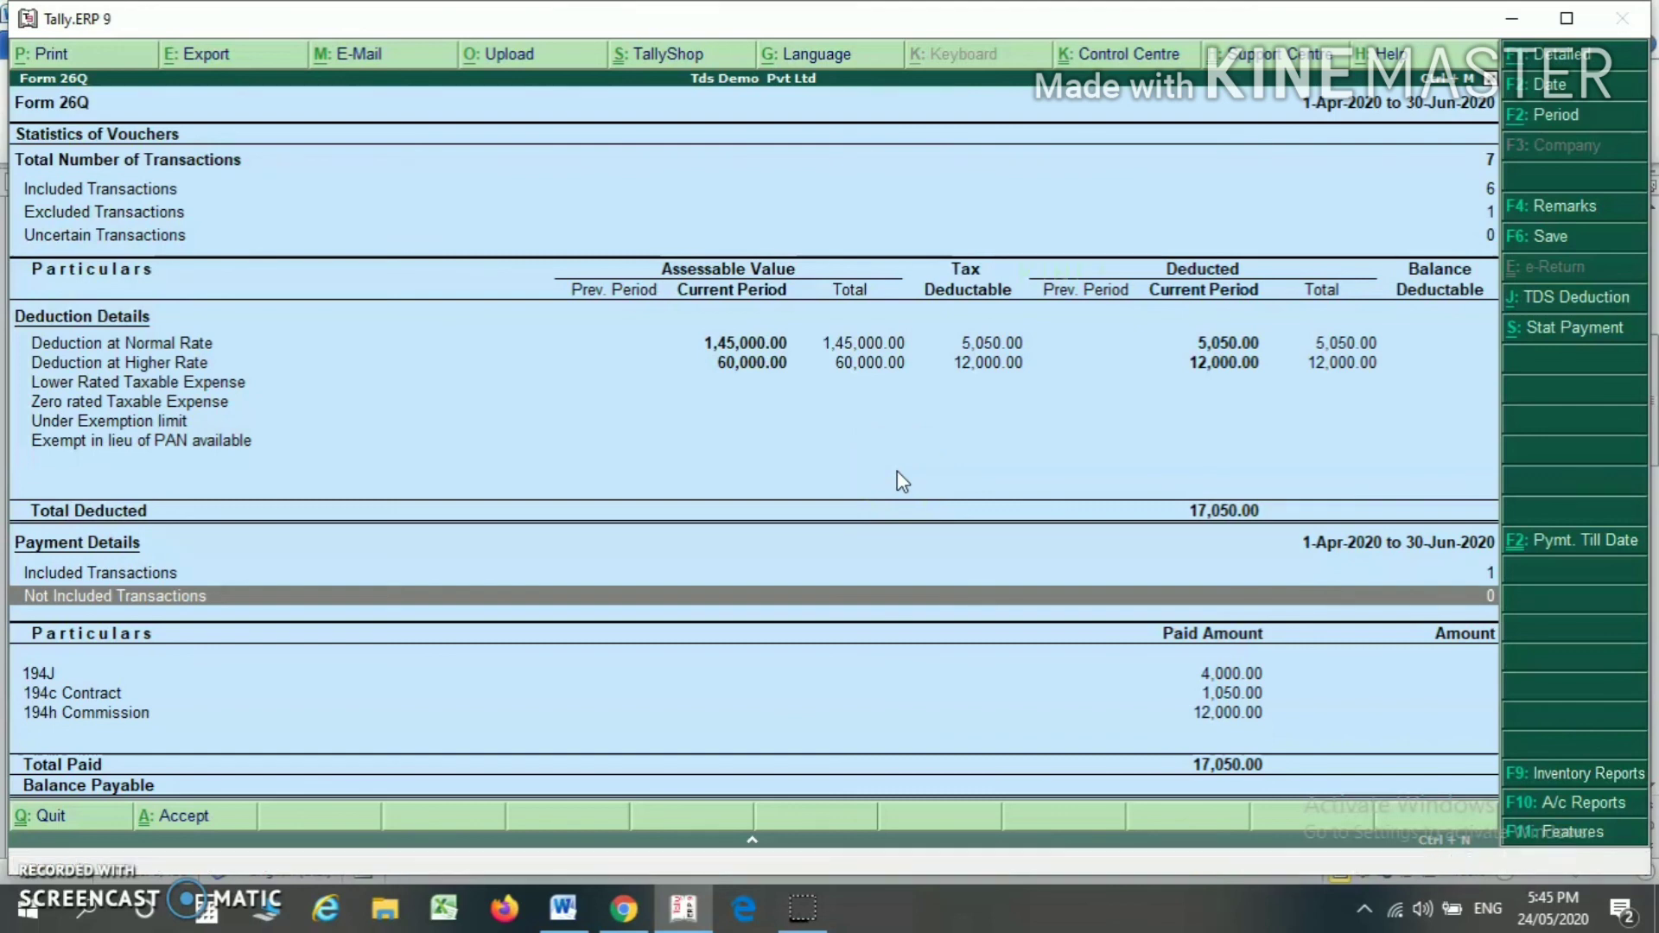
Close Form 26Q, open the TDS Outstandings report to check for pending TDS by nature of payment, and close it.
key(Escape)
key(Down)
key(Down)
key(Down)
key(Down)
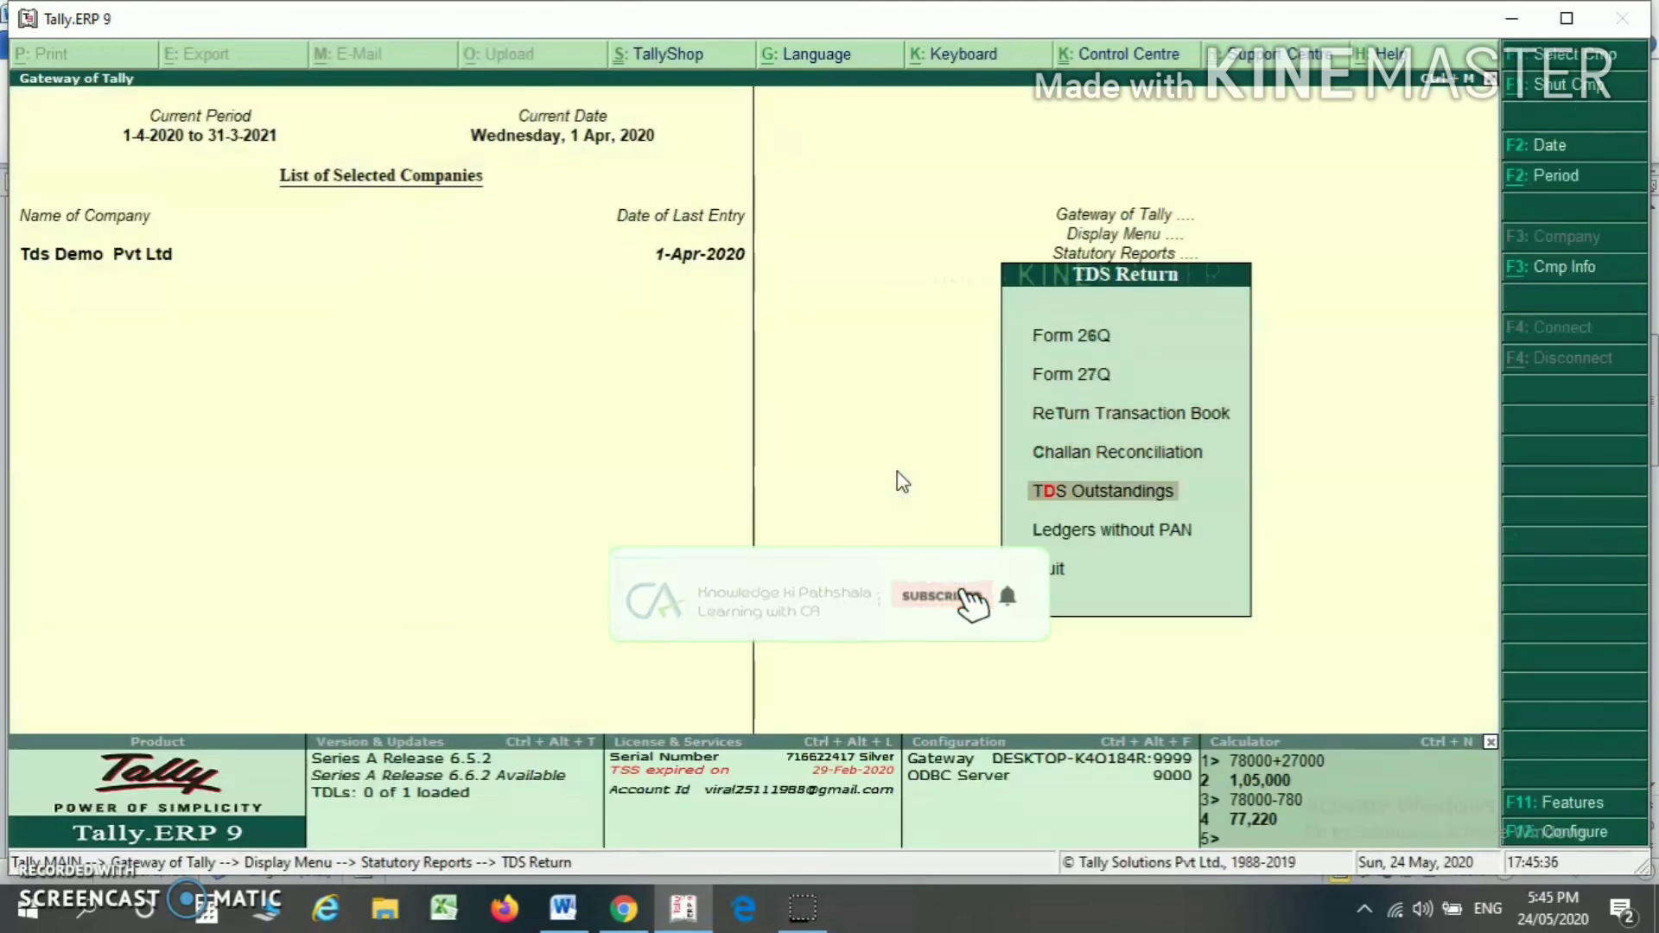
key(Return)
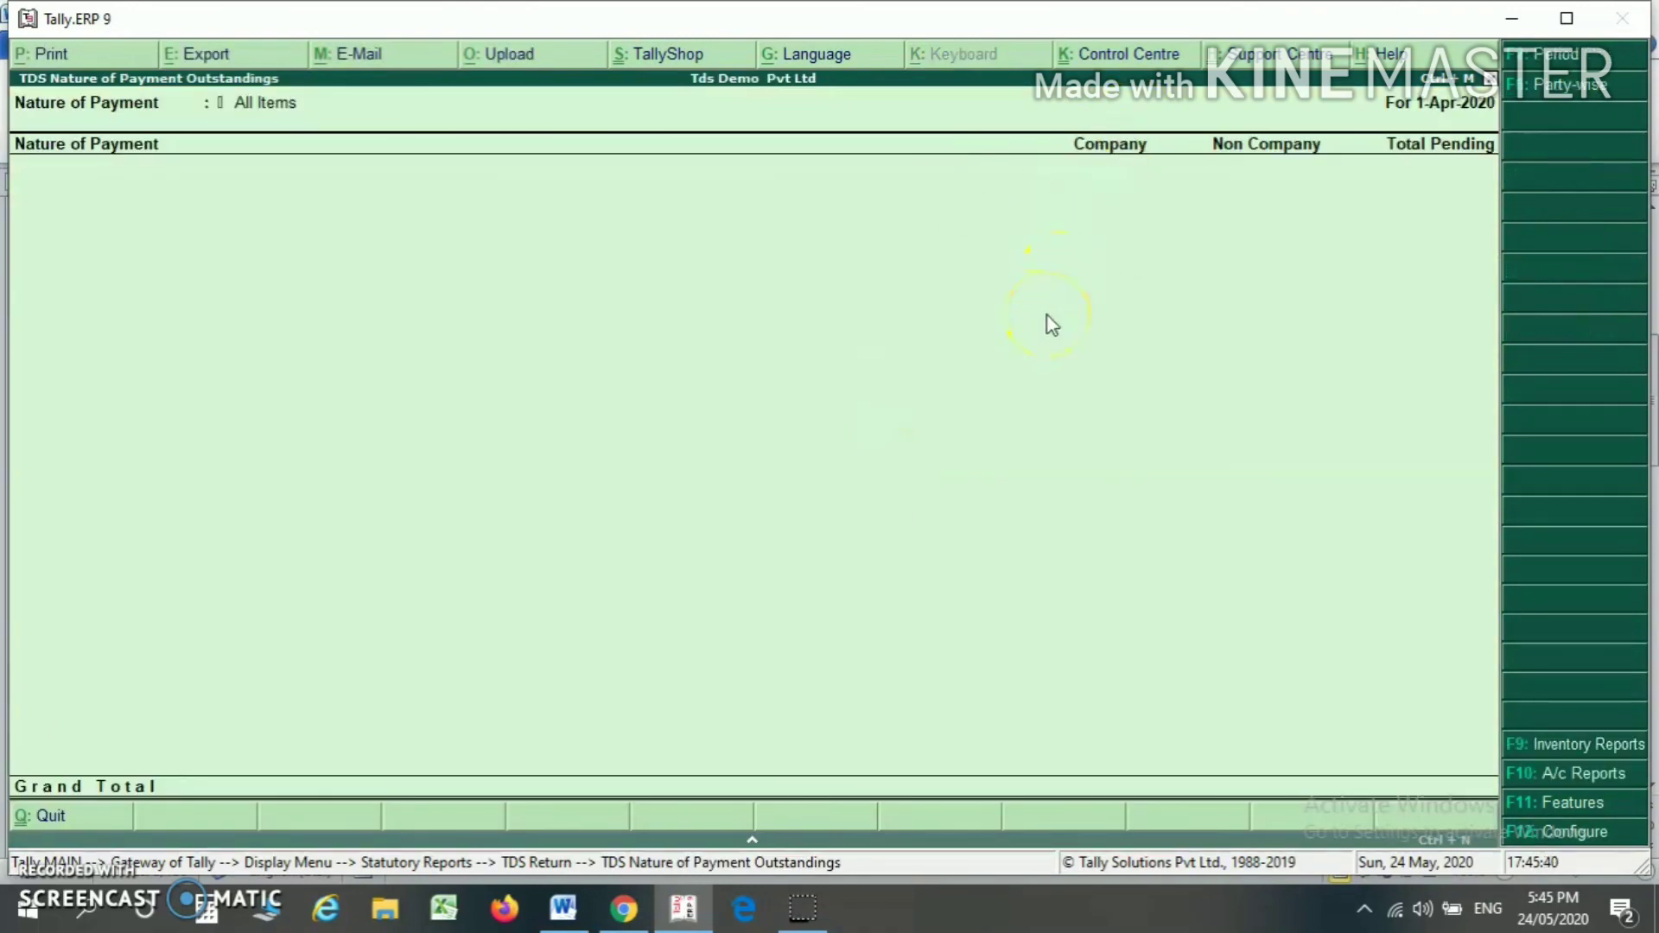
key(Escape)
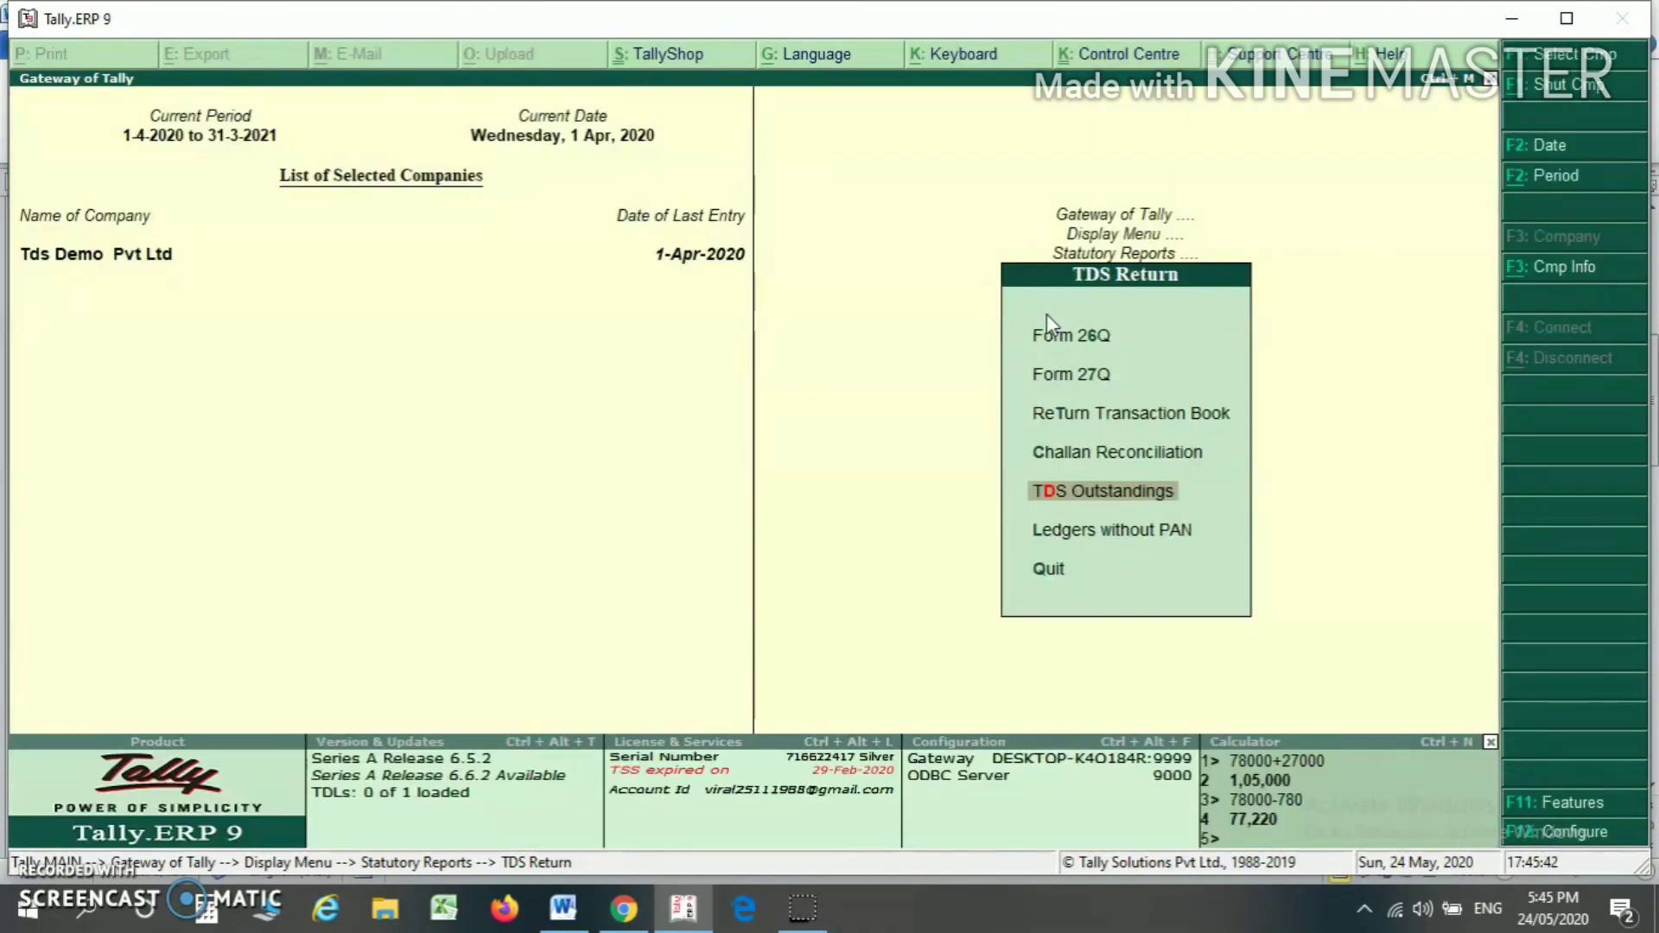
Open the Ledgers without PAN report, examine the ledgers missing PAN details, and return to the Gateway of Tally.
key(Down)
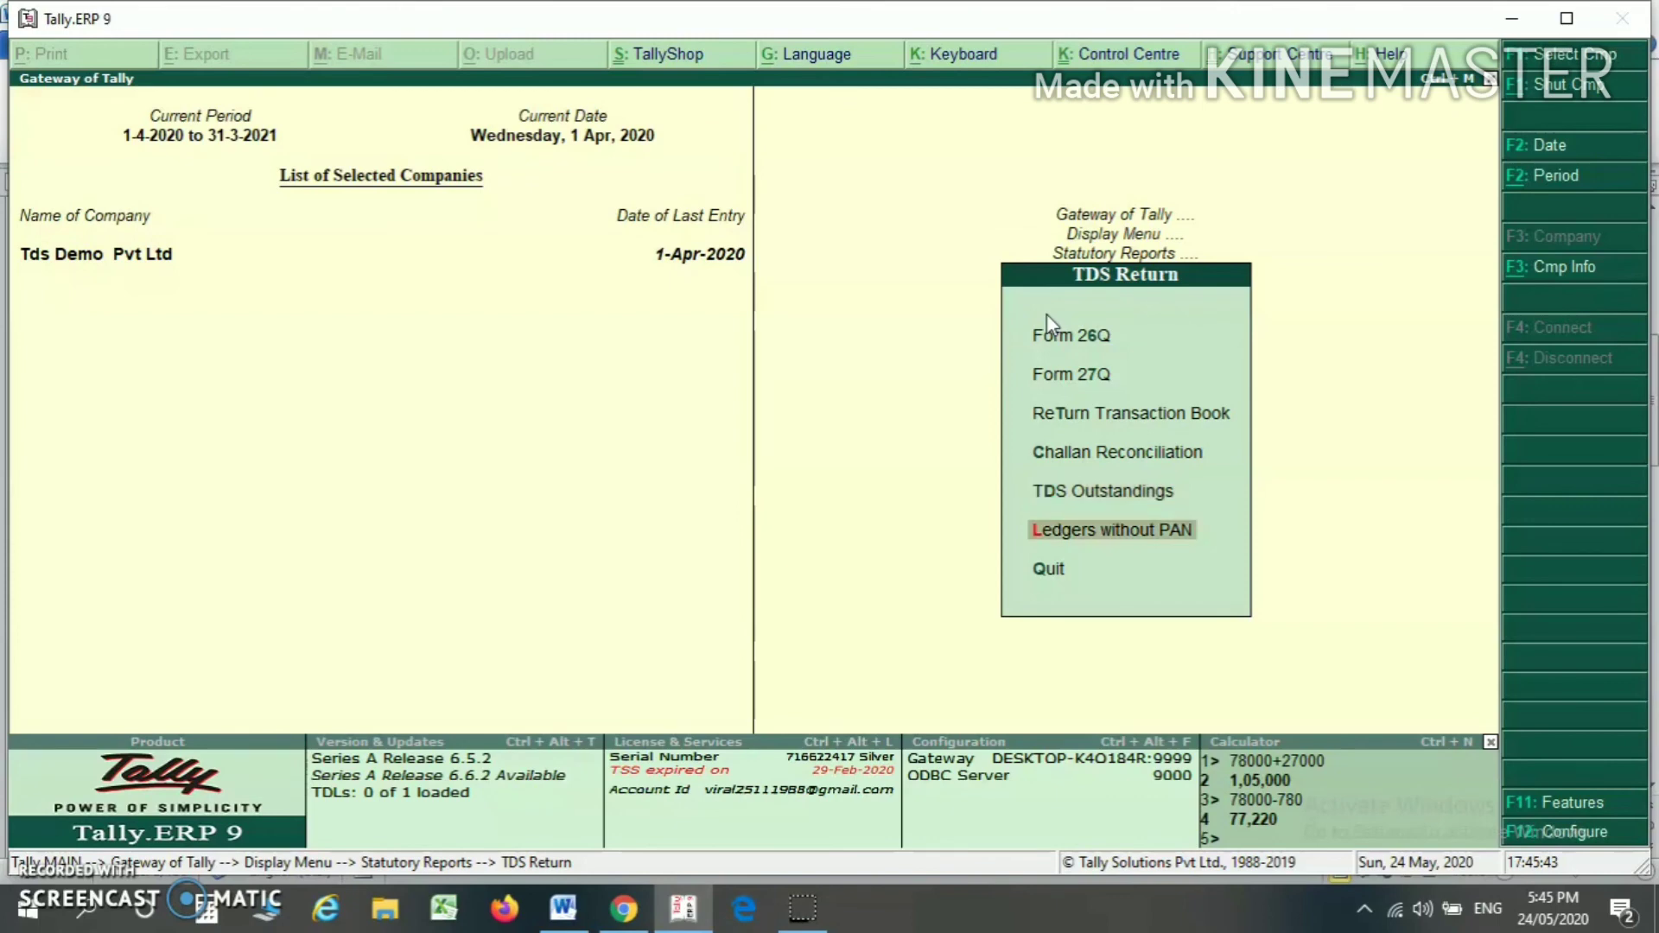
click(1163, 536)
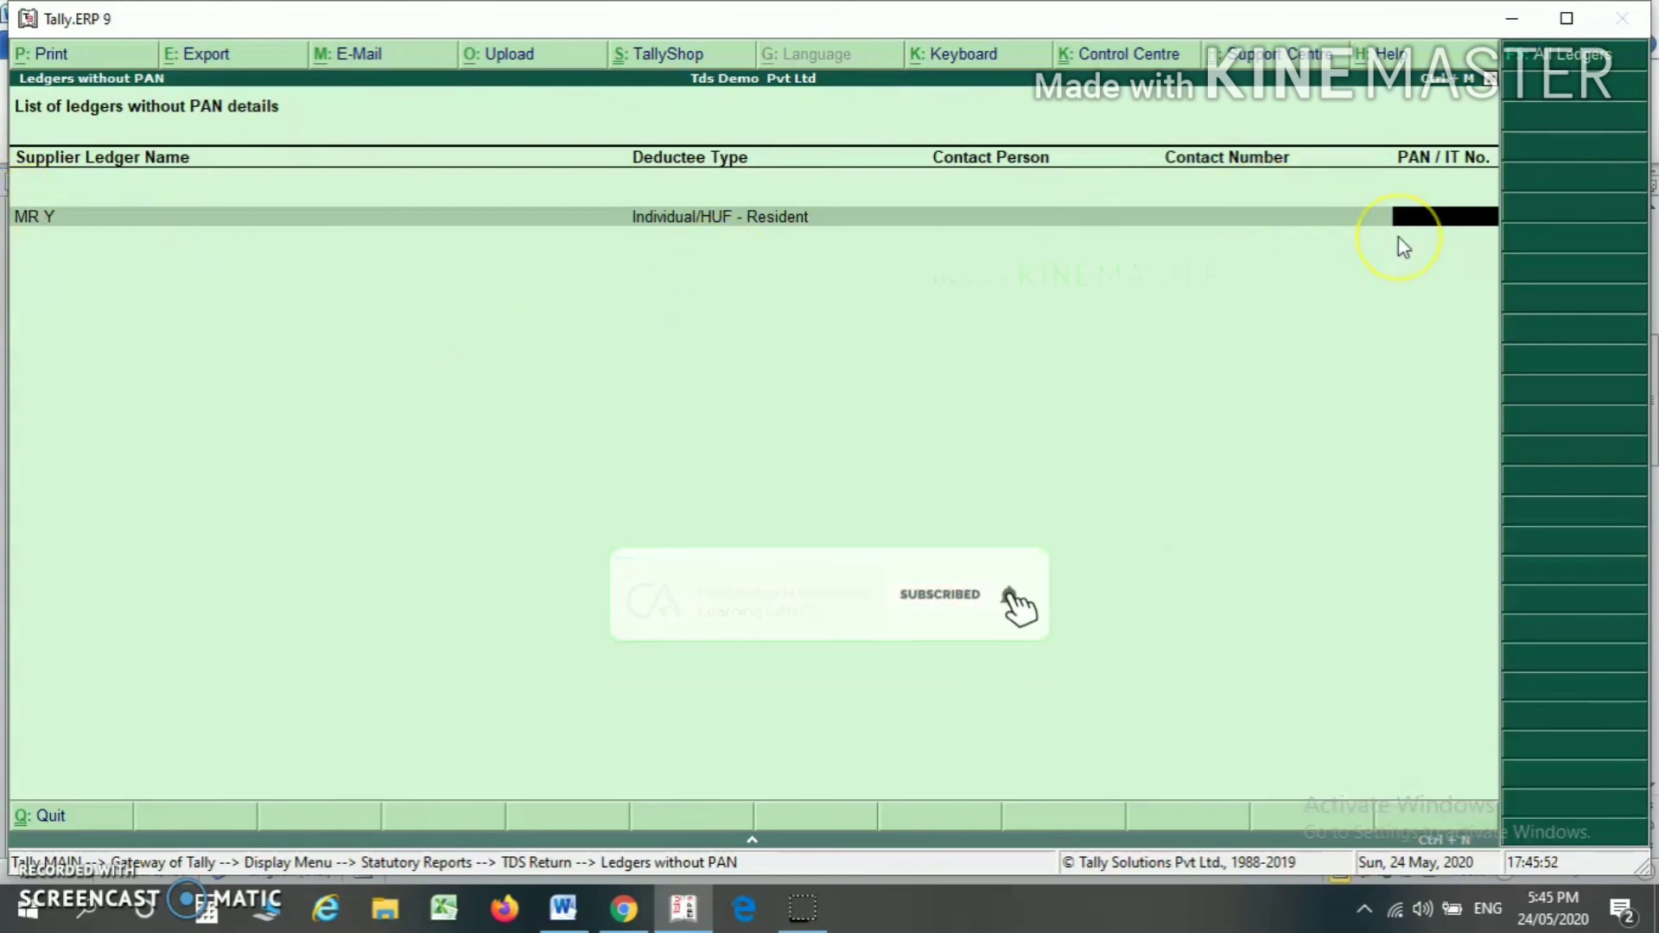
key(Escape)
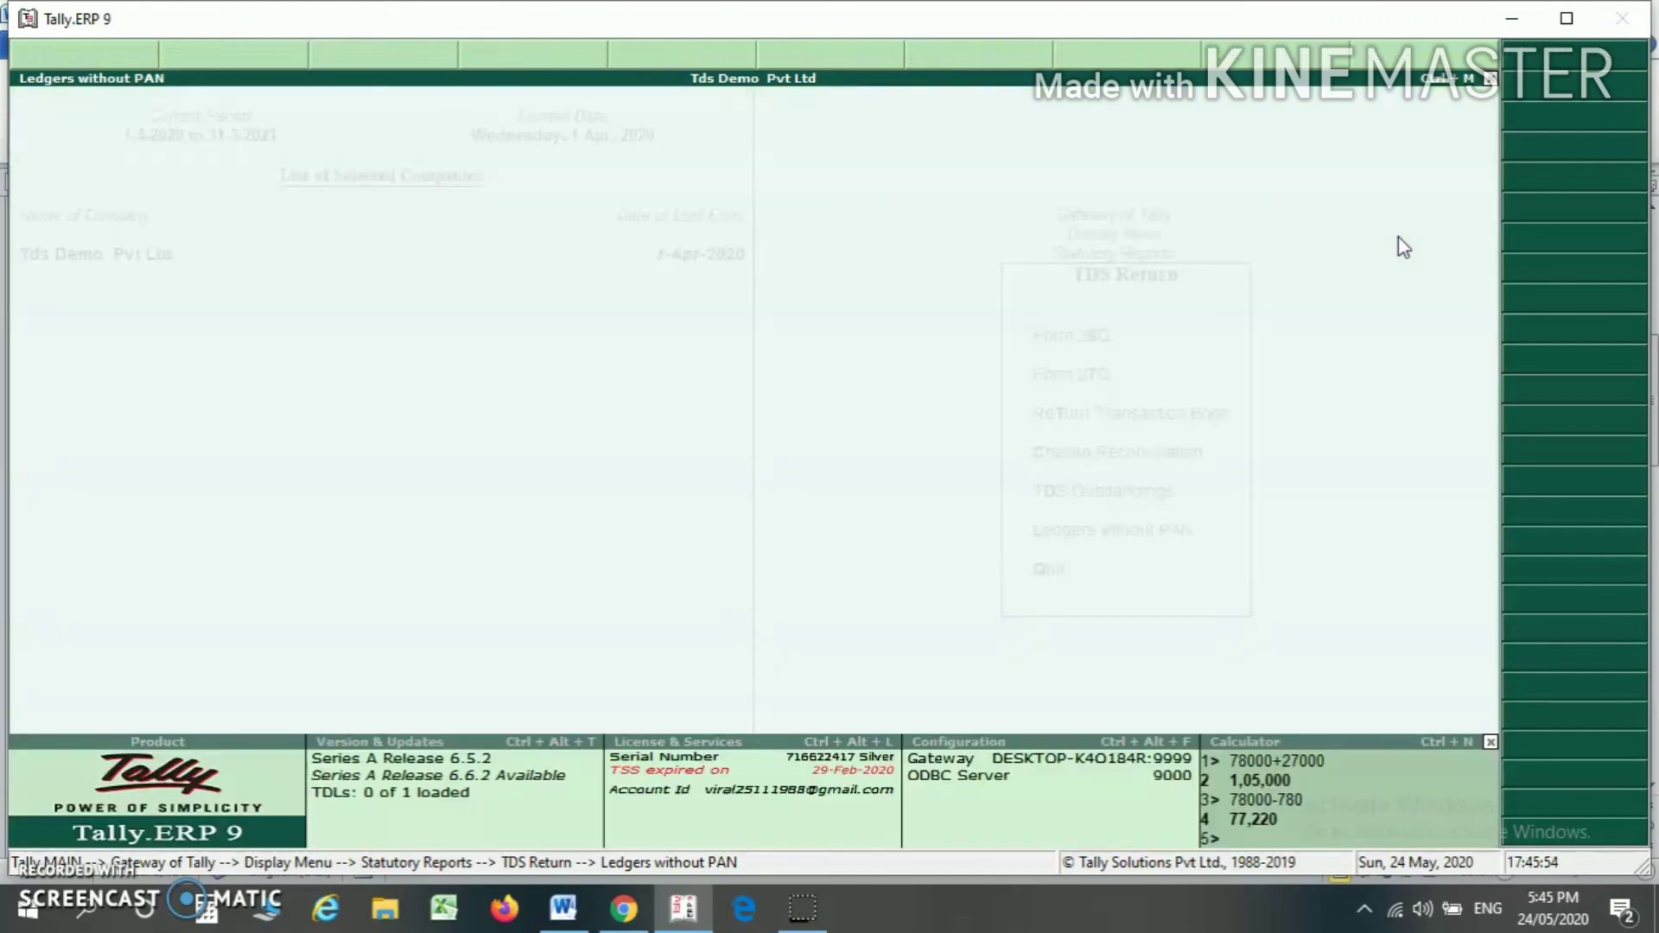
key(Escape)
key(Escape)
key(Escape)
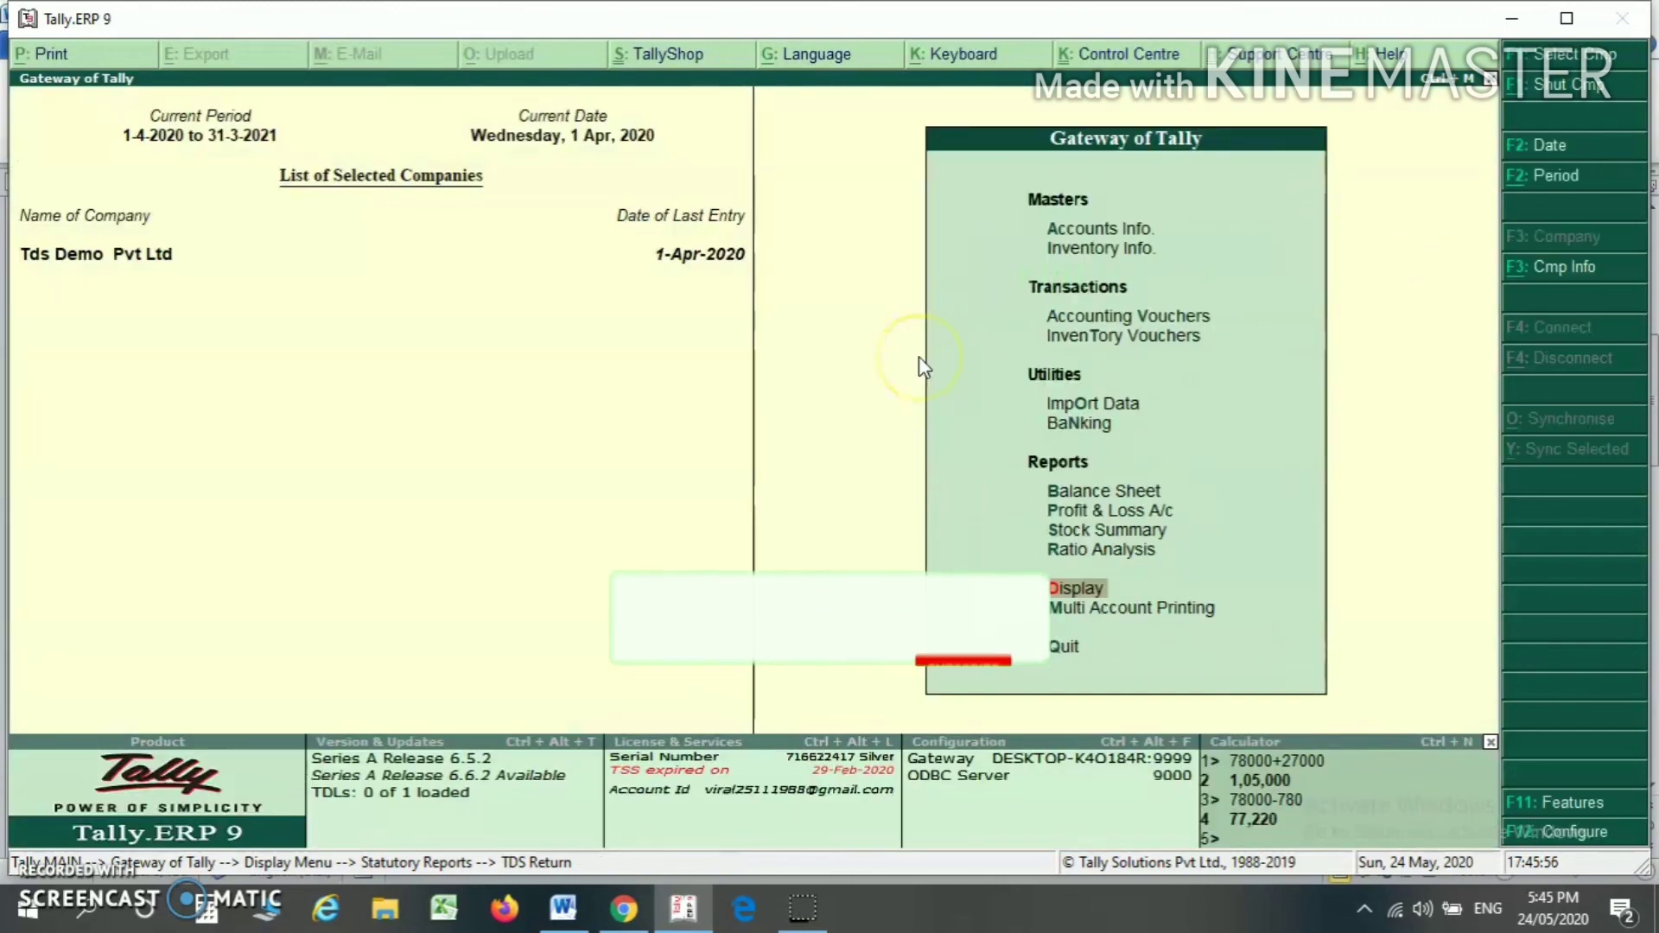